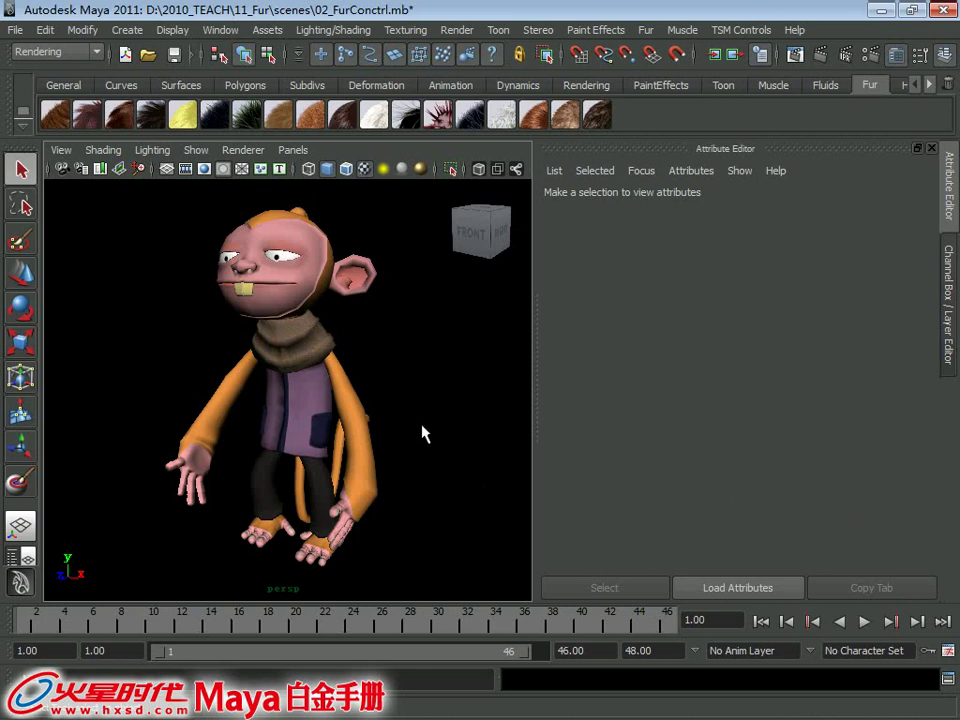
Select the monkey's head mesh and apply the Bear fur preset from the Fur shelf
left_click(297, 233)
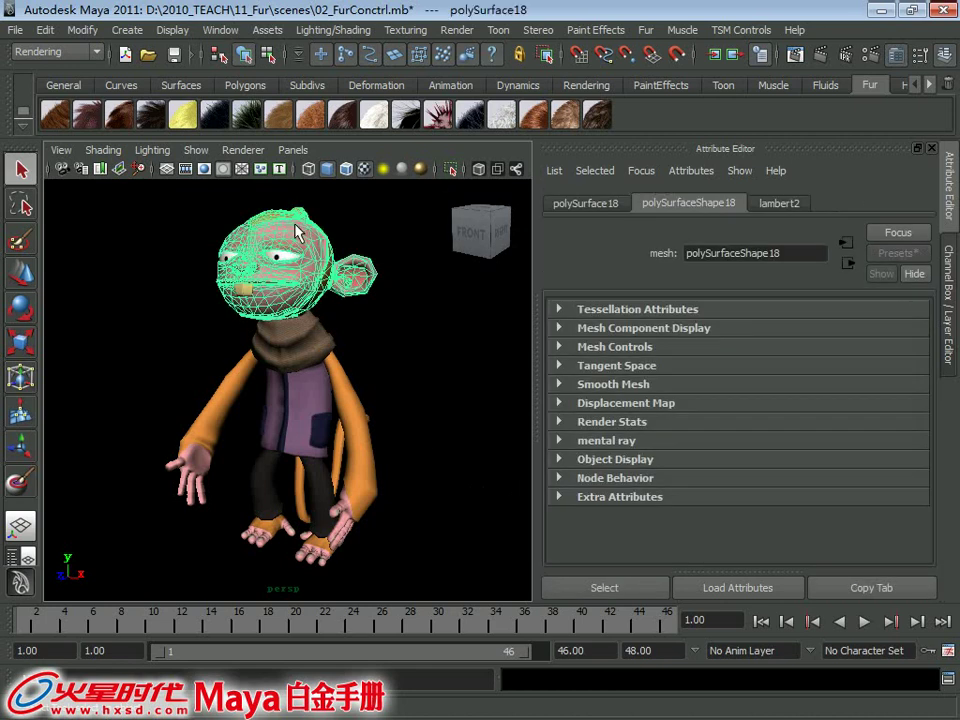
left_click(647, 32)
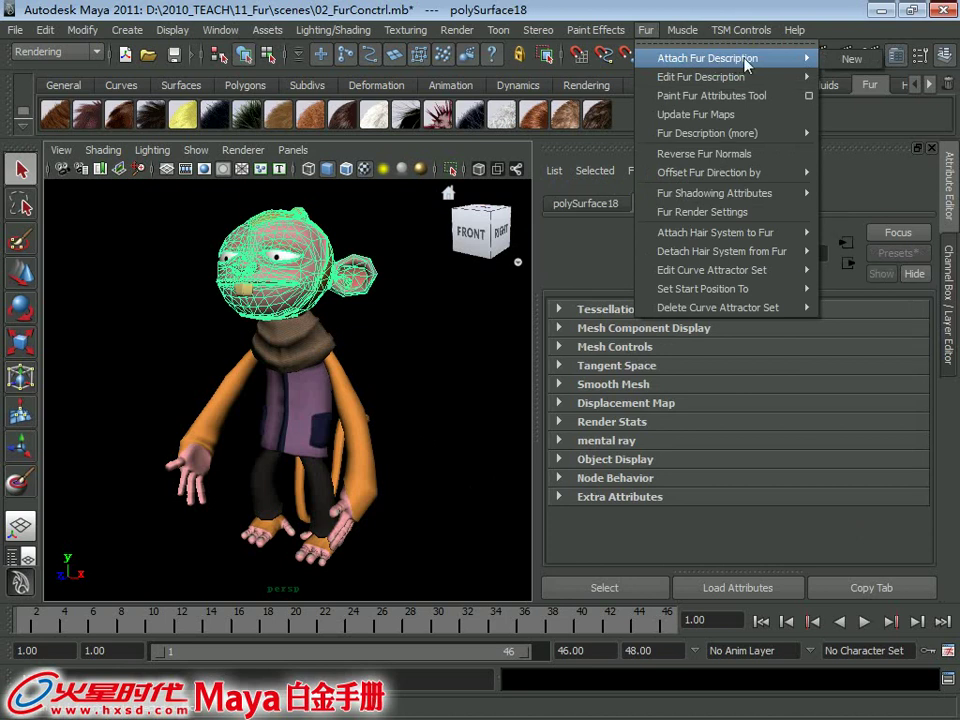
mouse_move(708, 58)
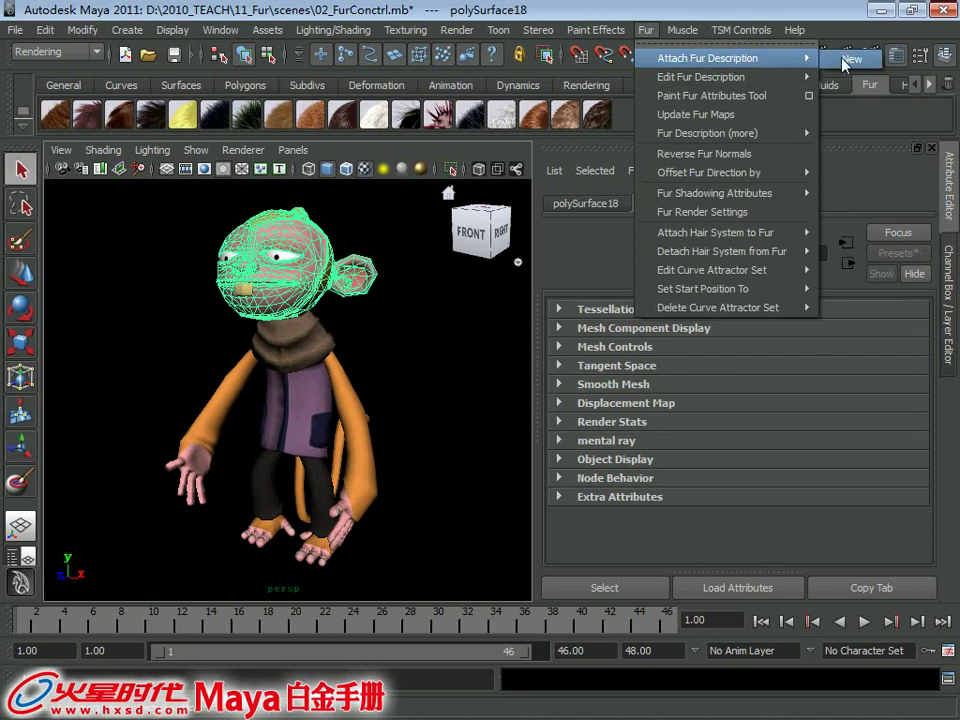
left_click(780, 14)
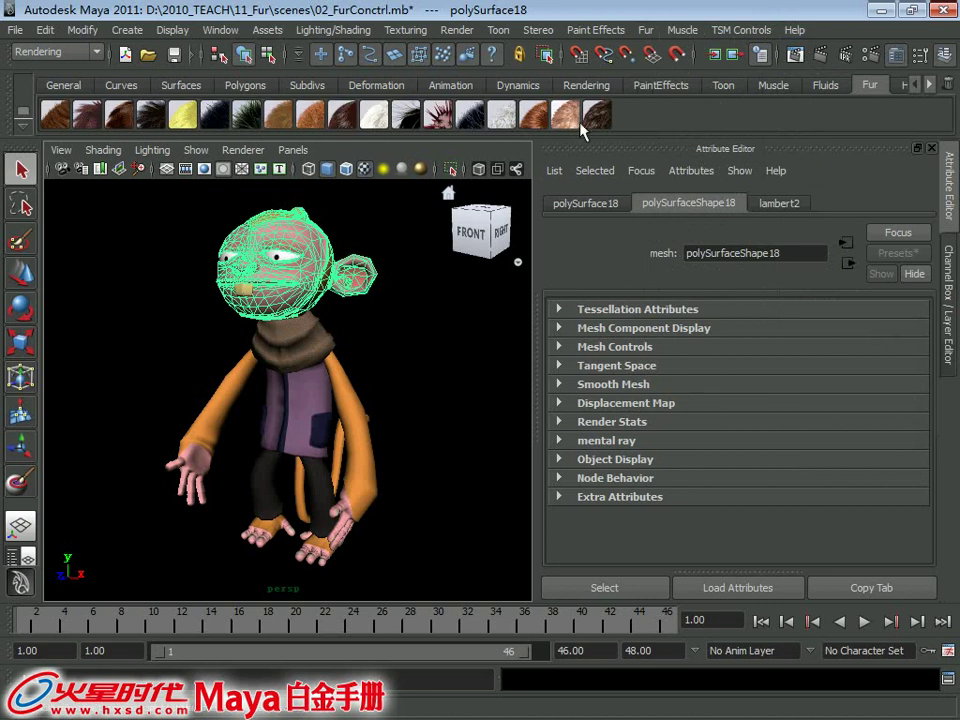
left_click(54, 120)
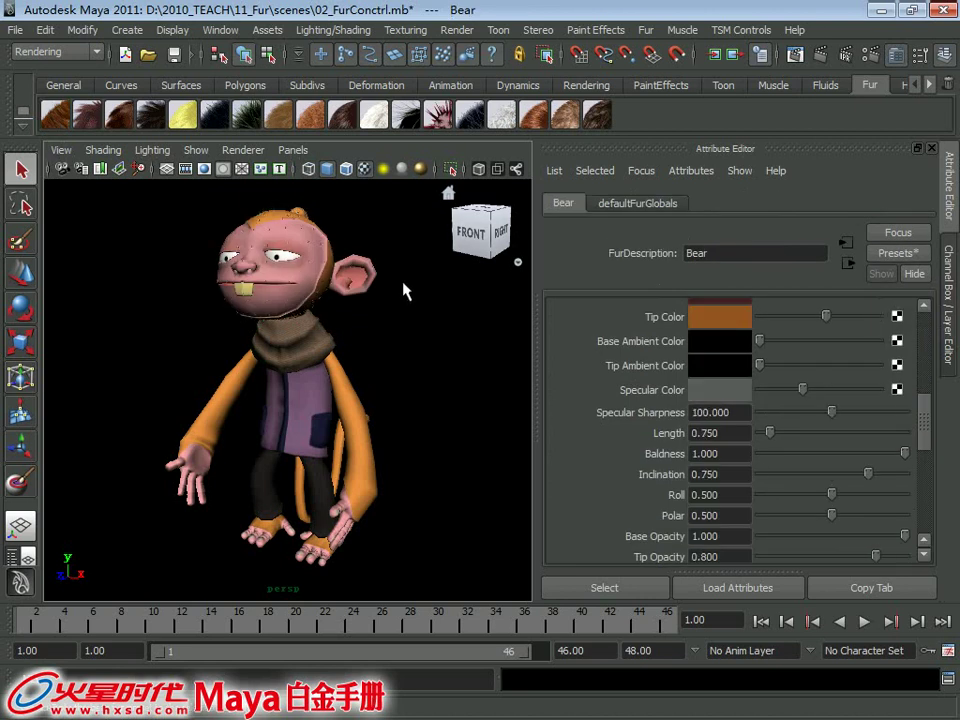
Try lighter and darker Bear fur base colours and orbit to frame the monkey's head
left_click_drag(930, 425, 928, 397)
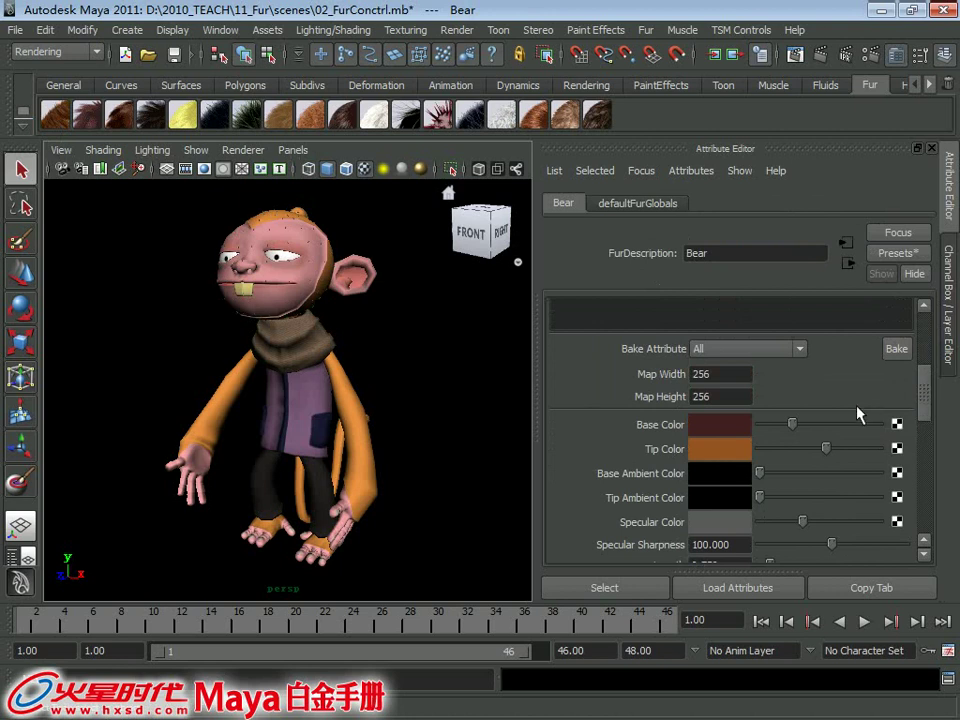
mouse_move(793, 425)
left_mouse_down()
mouse_move(831, 426)
mouse_move(801, 430)
left_mouse_up()
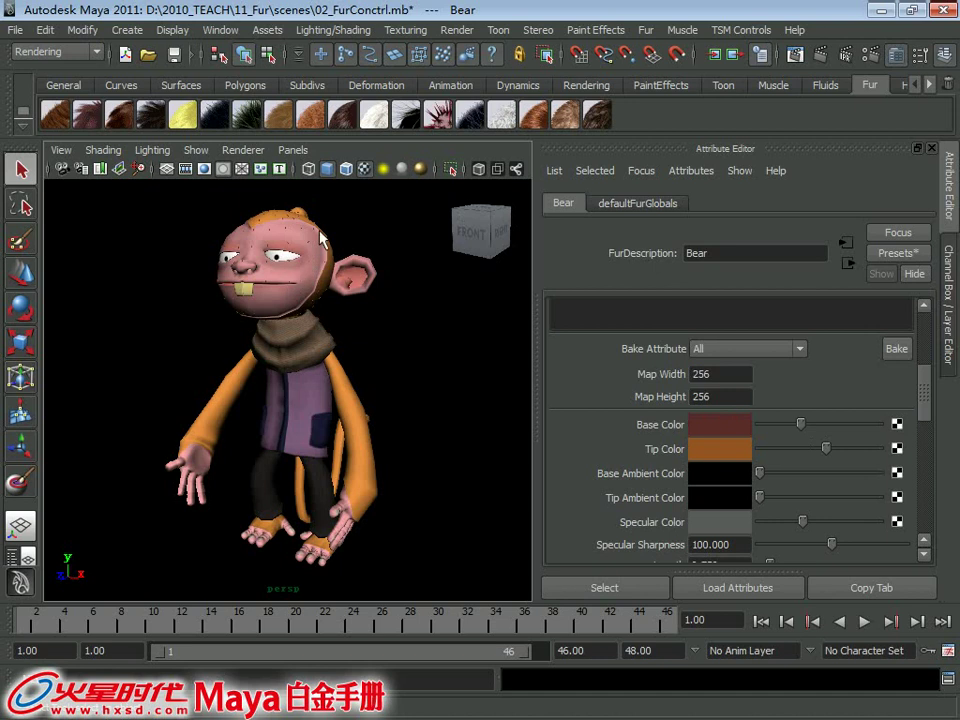
mouse_move(240, 178)
left_mouse_down("alt")
mouse_move(268, 268)
mouse_move(300, 274)
left_mouse_up("alt")
mouse_move(300, 274)
right_mouse_down("alt")
mouse_move(326, 347)
mouse_move(420, 279)
mouse_move(336, 333)
right_mouse_up("alt")
left_click_drag(336, 333, 370, 335, "alt")
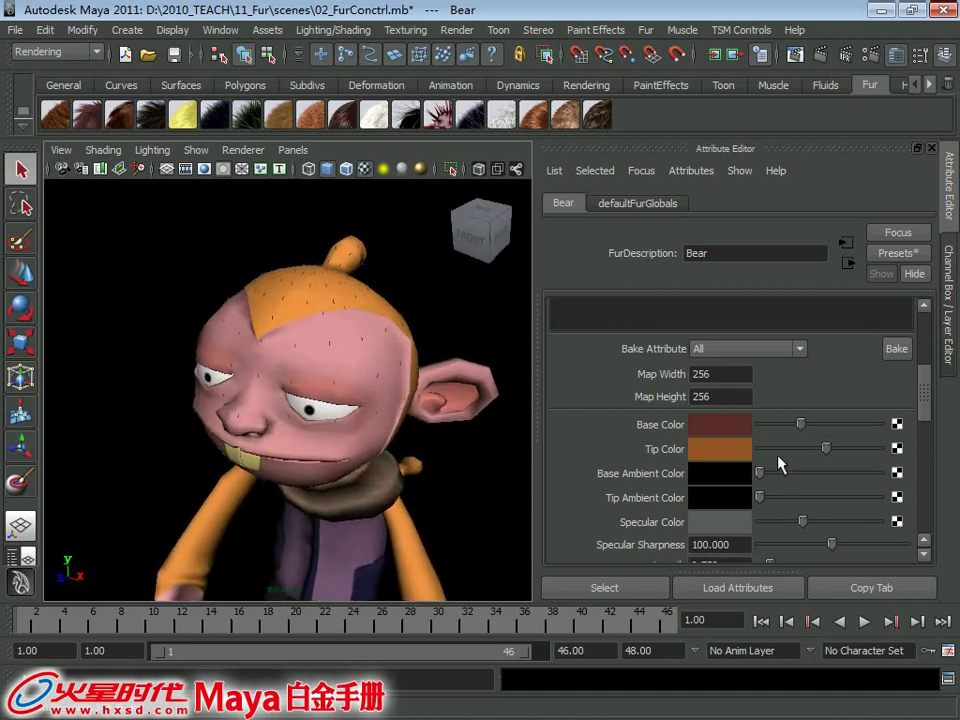
Open the 猴小弟Tt texture from the sourceimages folder in ACDSee's quick viewer
mouse_move(350, 388)
left_mouse_down("alt")
mouse_move(315, 328)
mouse_move(340, 322)
mouse_move(356, 352)
left_mouse_up("alt")
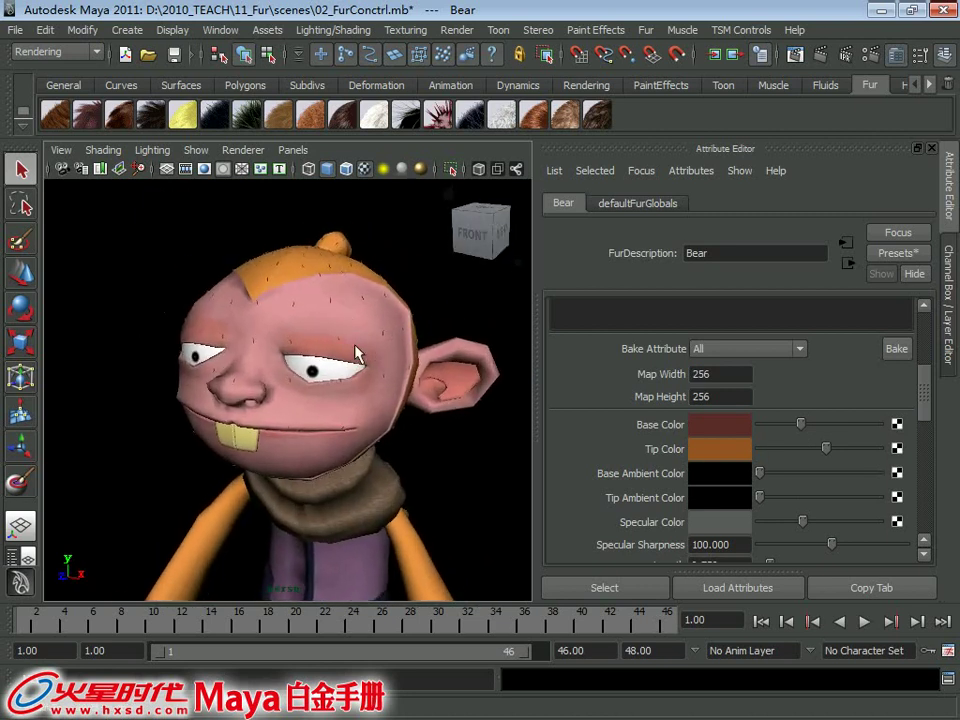
middle_click_drag(396, 364, 375, 325, "alt")
left_click_drag(375, 325, 371, 332, "alt")
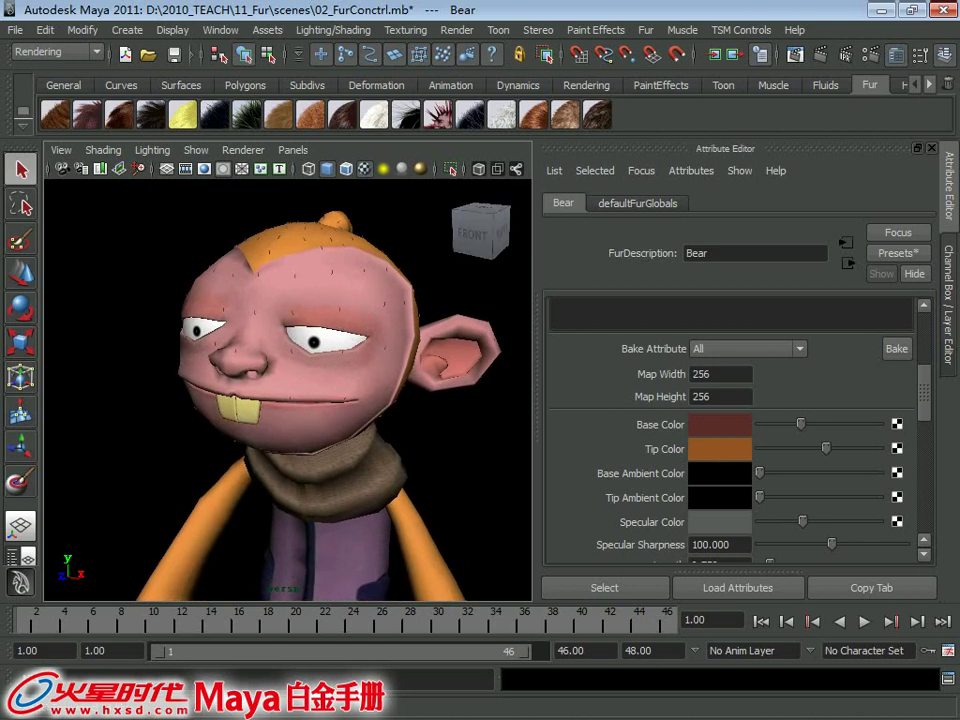
key("alt+Tab")
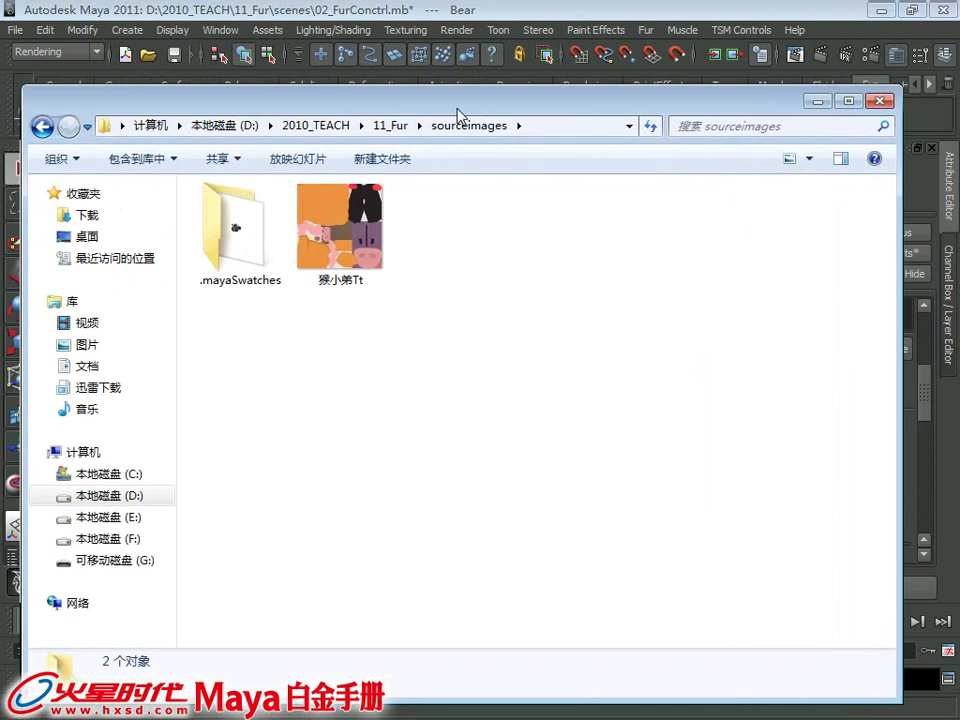
left_click(360, 230)
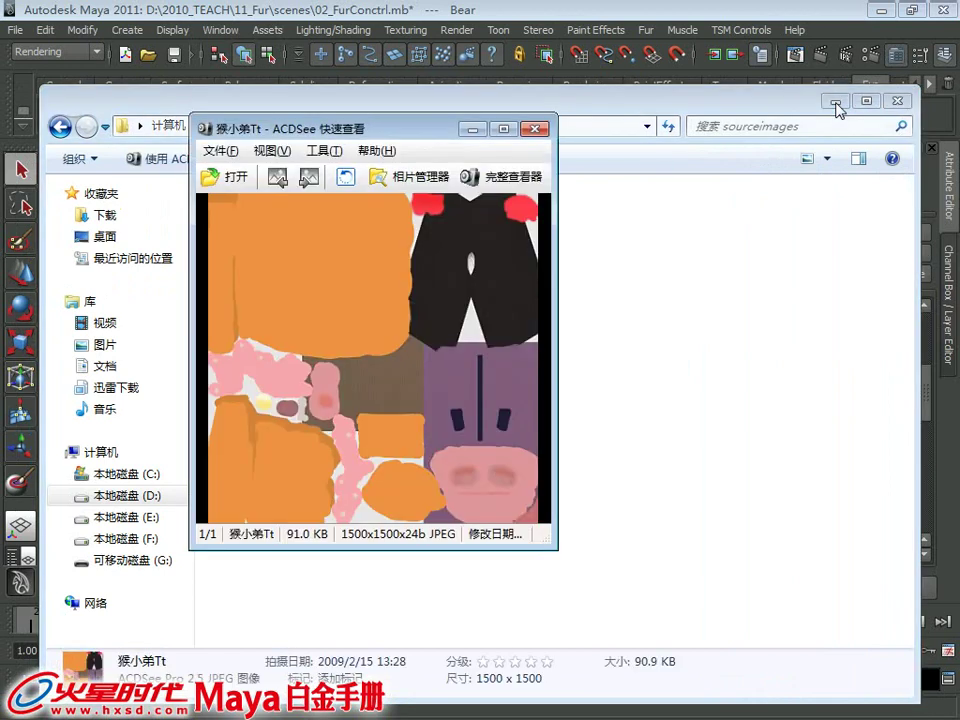
Clear the Explorer and ACDSee windows away so the Maya monkey scene is visible again
left_click(836, 102)
mouse_move(398, 125)
left_mouse_down()
mouse_move(600, 108)
mouse_move(591, 135)
left_mouse_up()
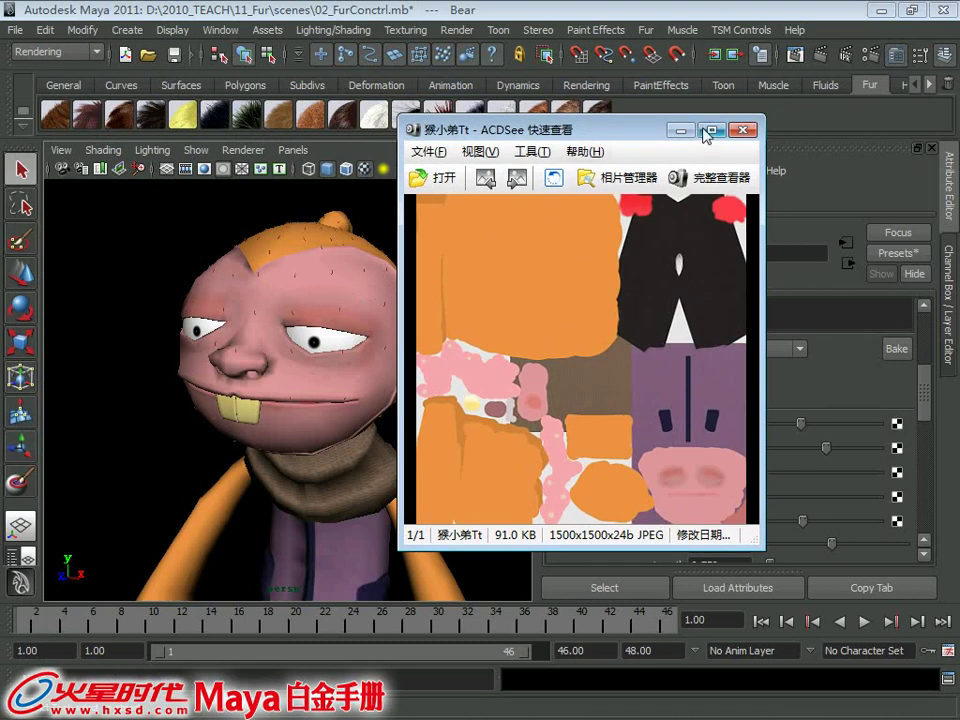
left_click(680, 130)
left_click_drag(429, 251, 386, 254, "alt")
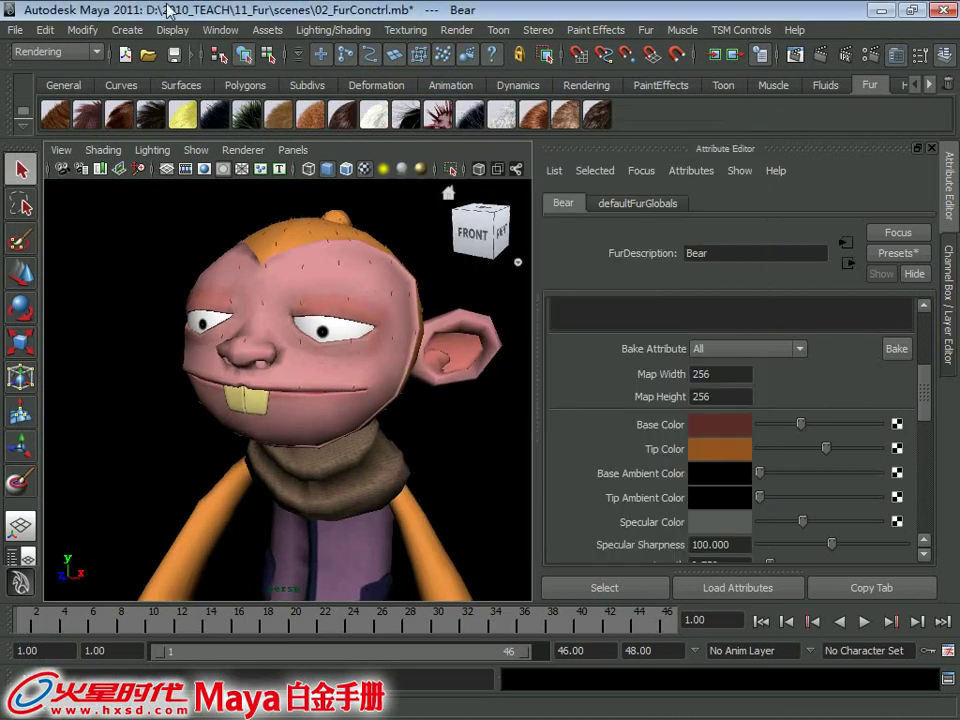
Open the Hypershade from Rendering Editors and select the file23 texture
left_click(220, 30)
mouse_move(262, 77)
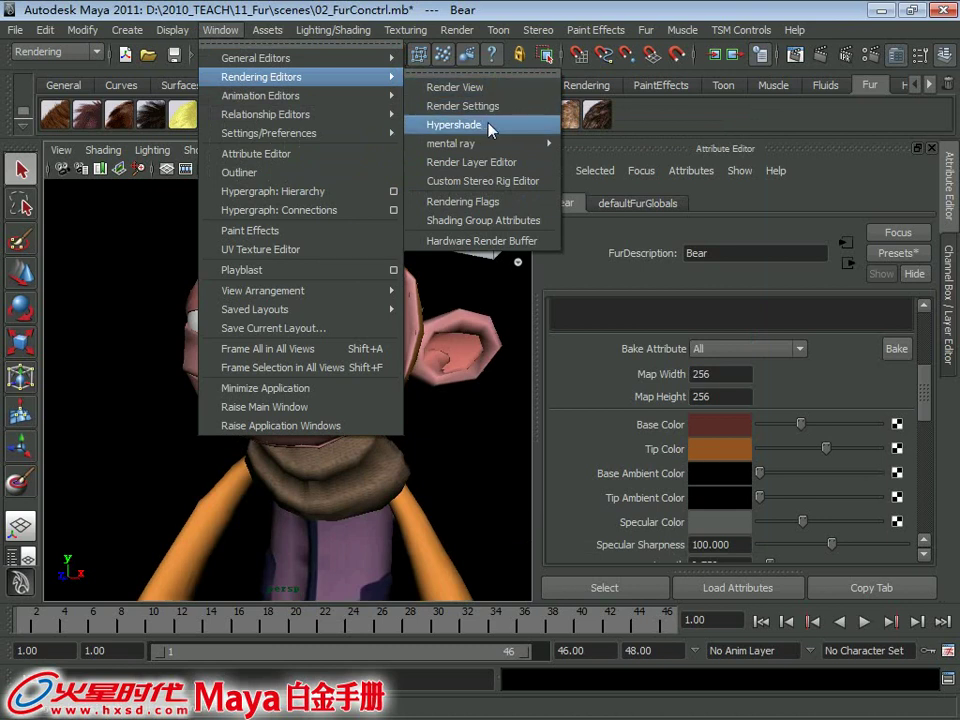
left_click(490, 128)
left_click_drag(385, 98, 780, 73)
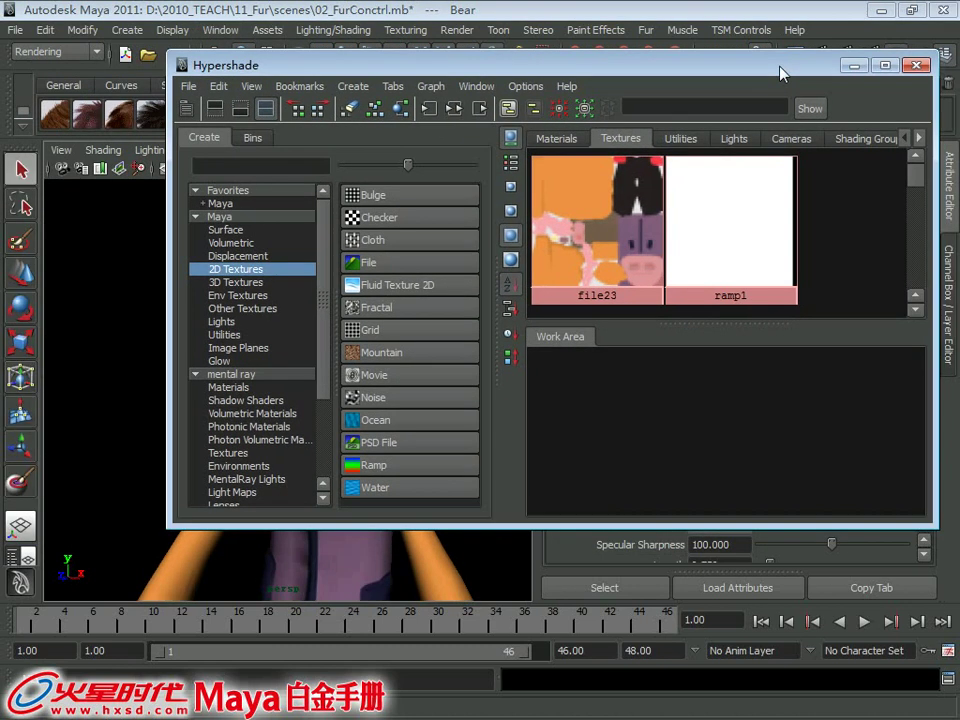
left_click(605, 140)
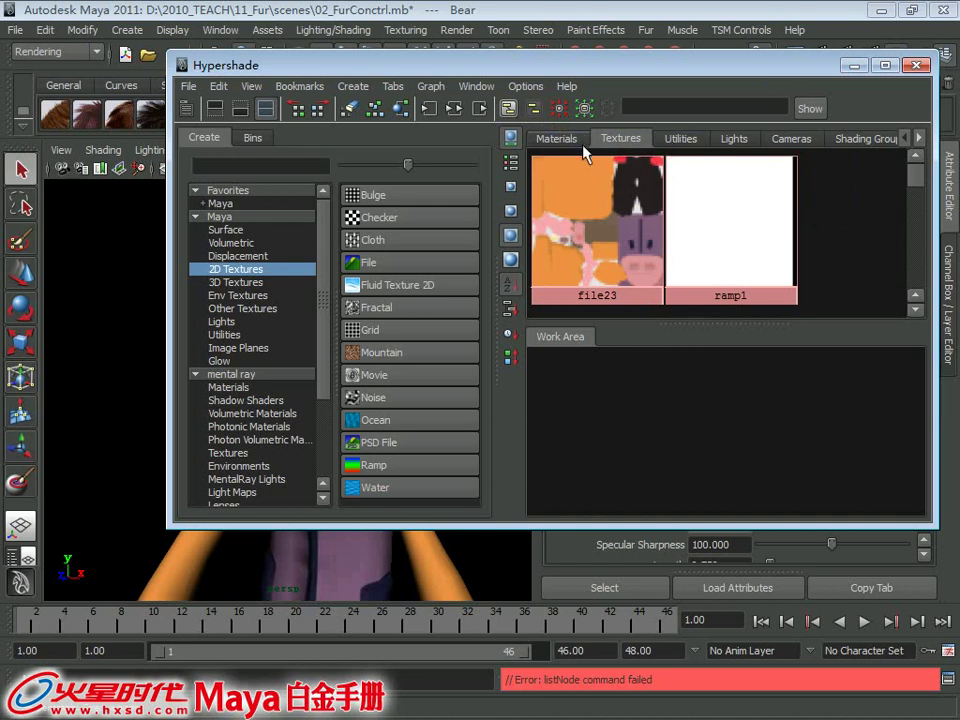
left_click(643, 178)
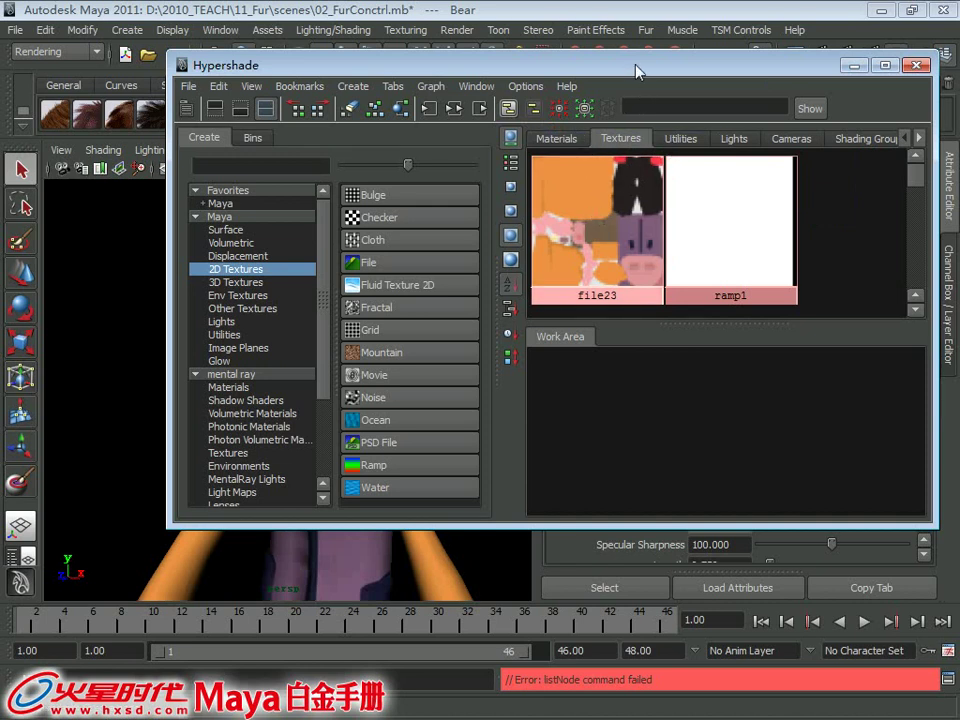
left_click(915, 65)
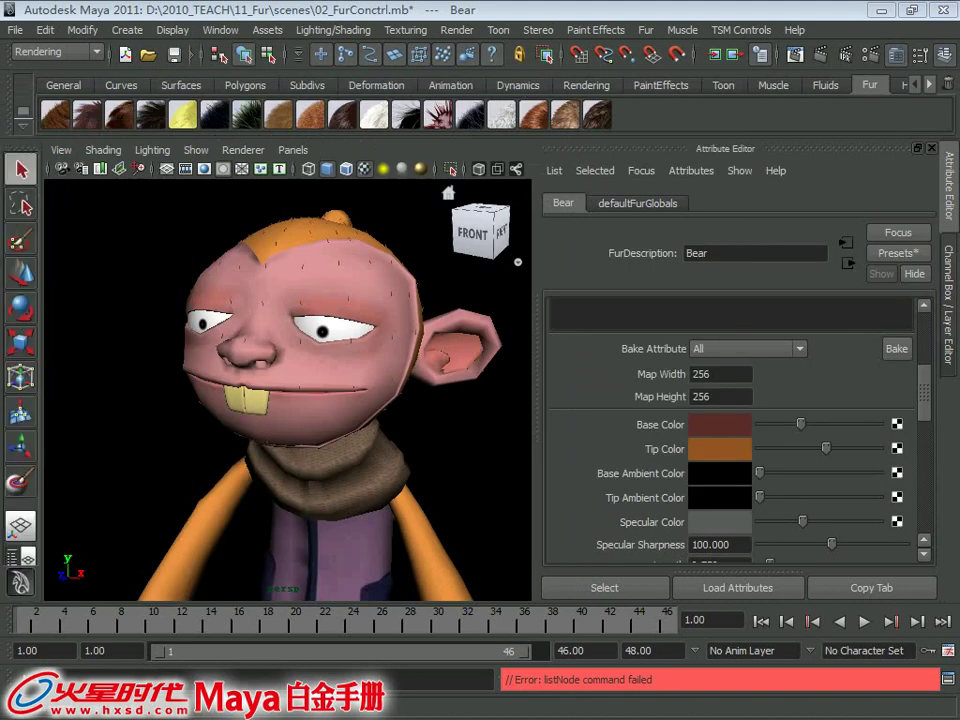
Drag the file23 texture onto the Bear fur's Base Color, then tuck the Hypershade away
left_click_drag(401, 310, 413, 315, "alt")
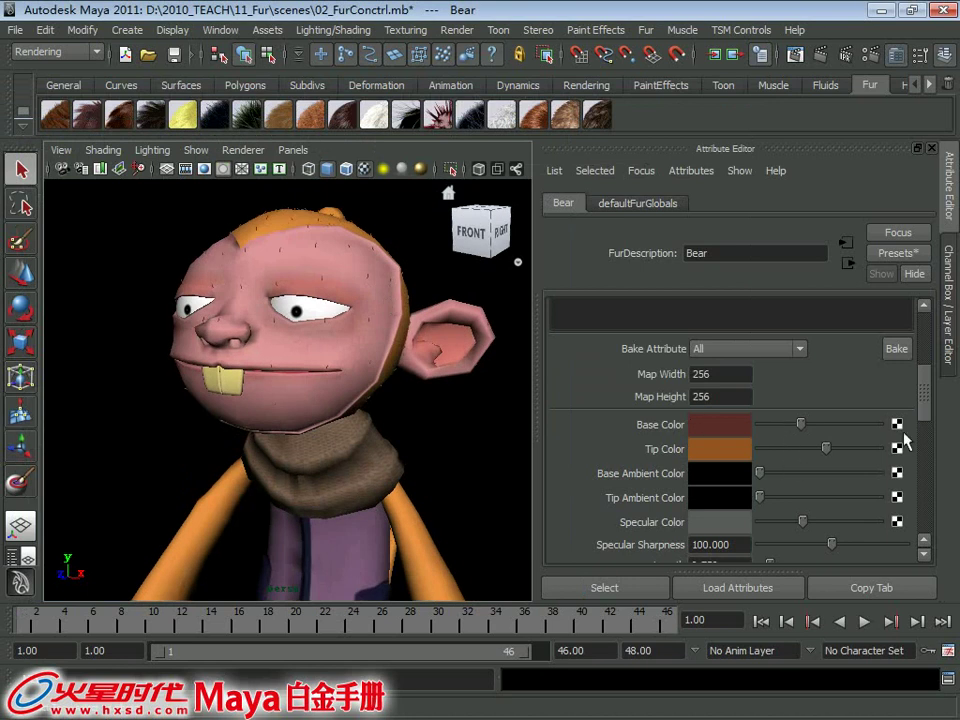
left_click_drag(925, 397, 925, 412)
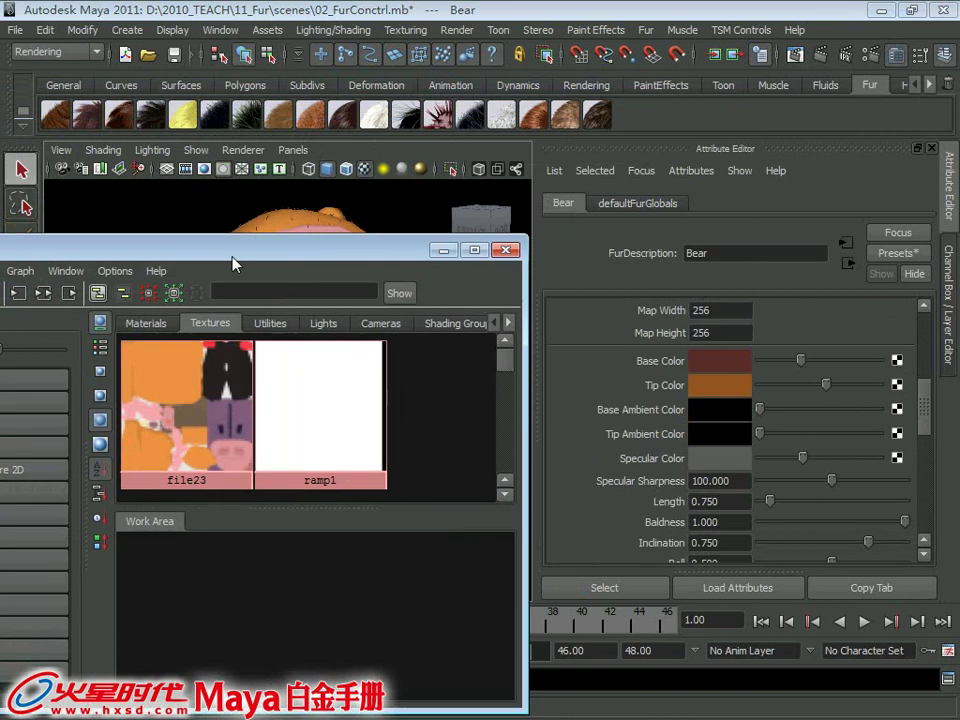
left_click_drag(231, 261, 214, 184)
mouse_move(180, 376)
middle_mouse_down()
mouse_move(172, 365)
mouse_move(528, 390)
mouse_move(633, 368)
middle_mouse_up()
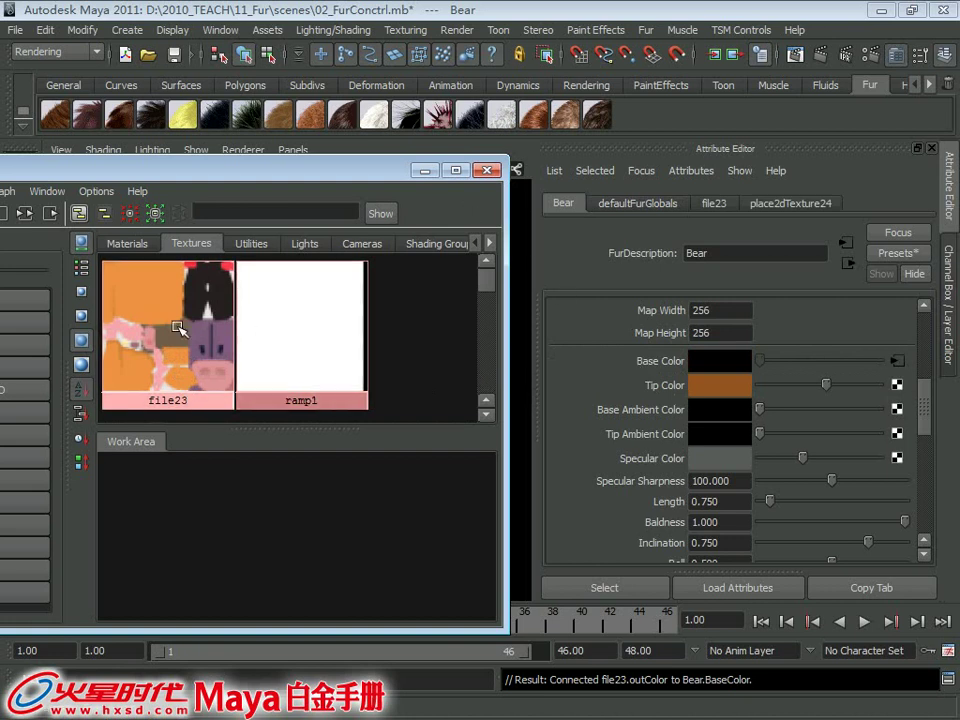
left_click(426, 172)
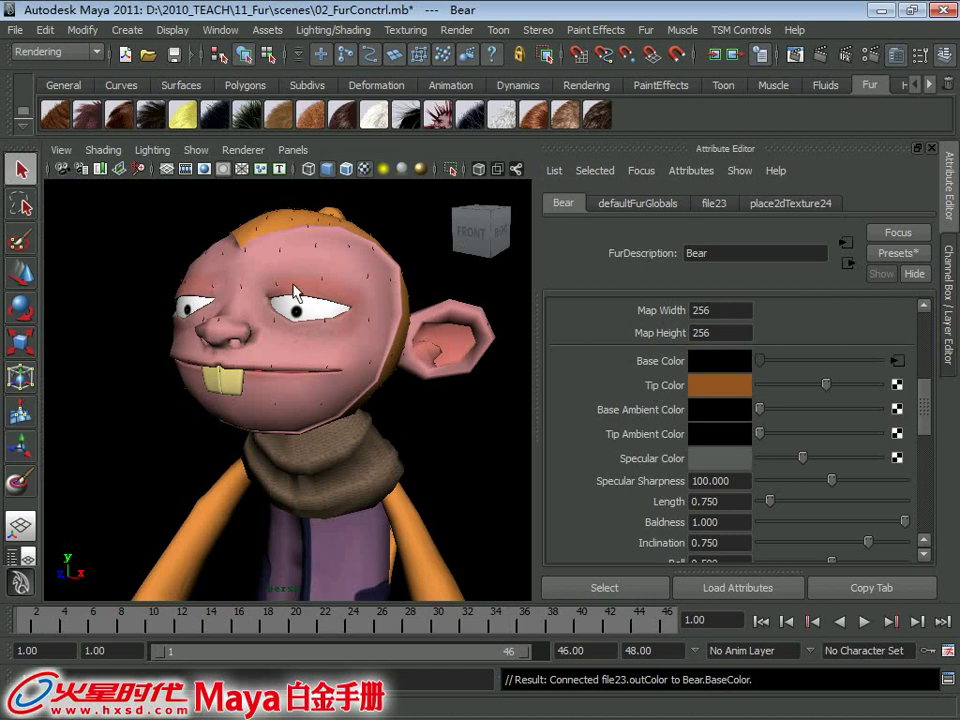
Bake the Bear fur attribute maps and inspect the head, trying tip colour shades
left_click_drag(335, 345, 258, 264, "alt")
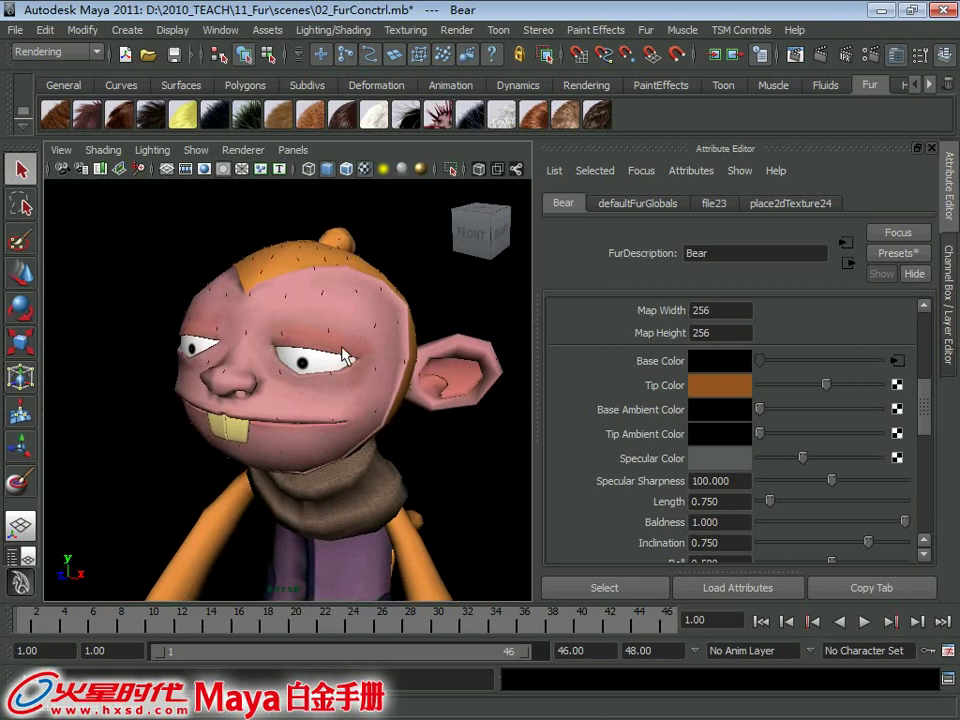
left_click_drag(928, 400, 928, 376)
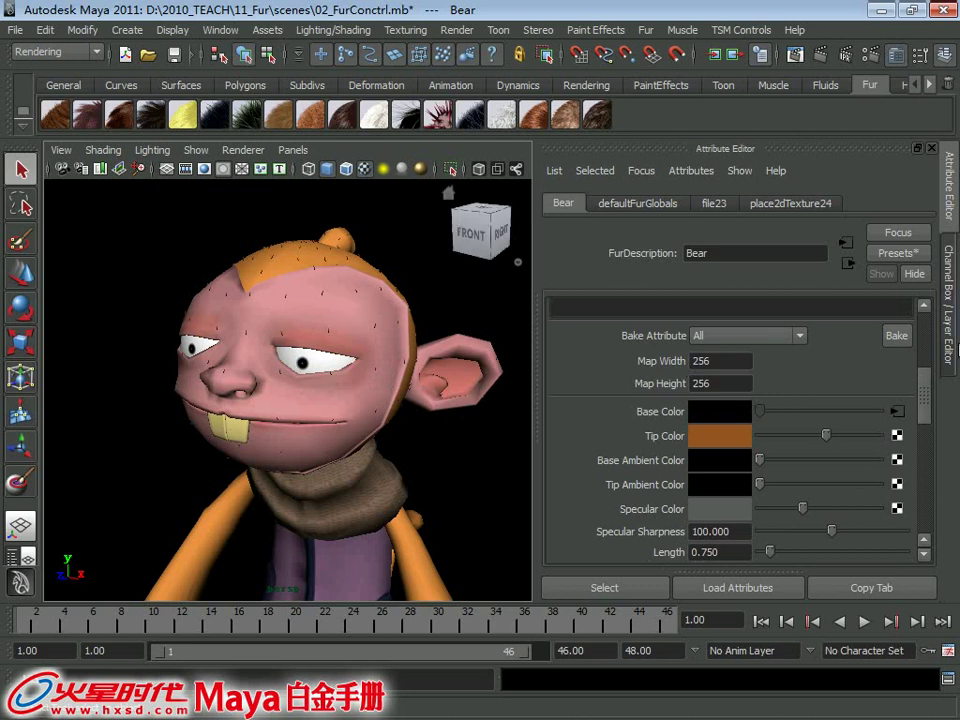
left_click(897, 338)
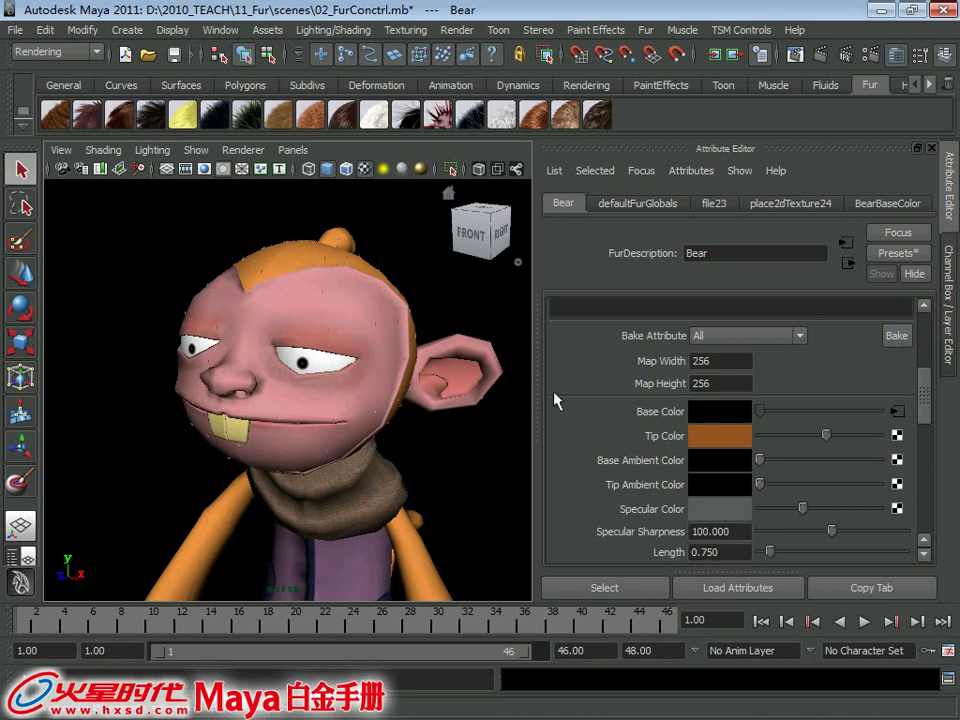
mouse_move(422, 393)
left_mouse_down("alt")
mouse_move(437, 334)
mouse_move(416, 349)
mouse_move(300, 366)
mouse_move(300, 341)
mouse_move(398, 332)
mouse_move(392, 368)
mouse_move(289, 331)
left_mouse_up("alt")
mouse_move(289, 331)
right_mouse_down("alt")
mouse_move(369, 435)
mouse_move(352, 418)
right_mouse_up("alt")
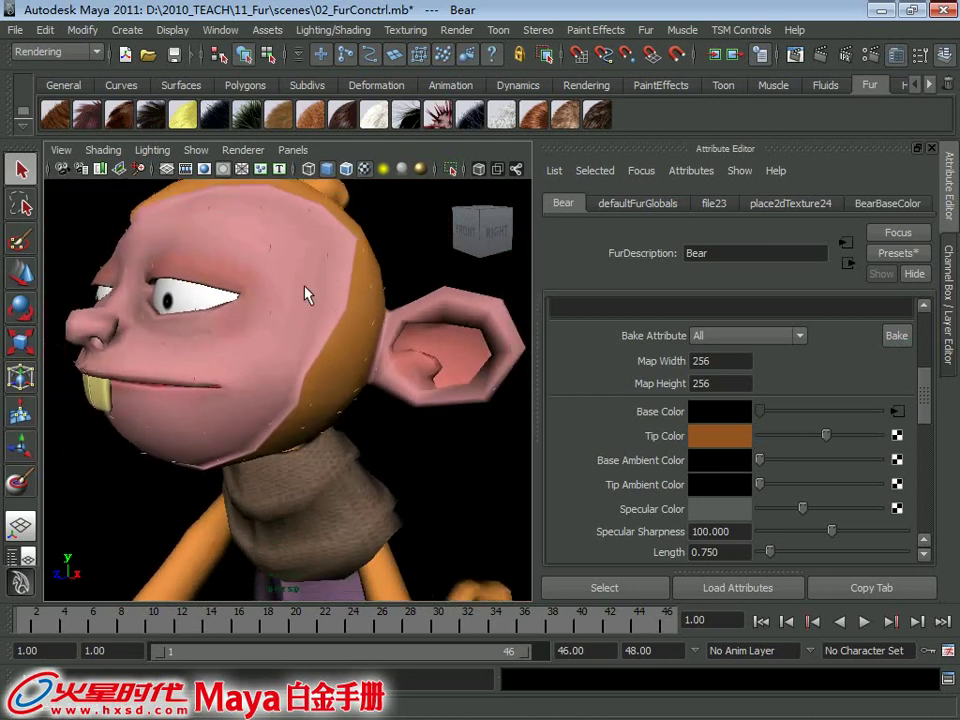
left_click_drag(311, 293, 302, 298, "alt")
mouse_move(825, 438)
left_mouse_down()
mouse_move(850, 438)
mouse_move(805, 438)
mouse_move(865, 438)
mouse_move(796, 438)
mouse_move(851, 439)
mouse_move(825, 442)
left_mouse_up()
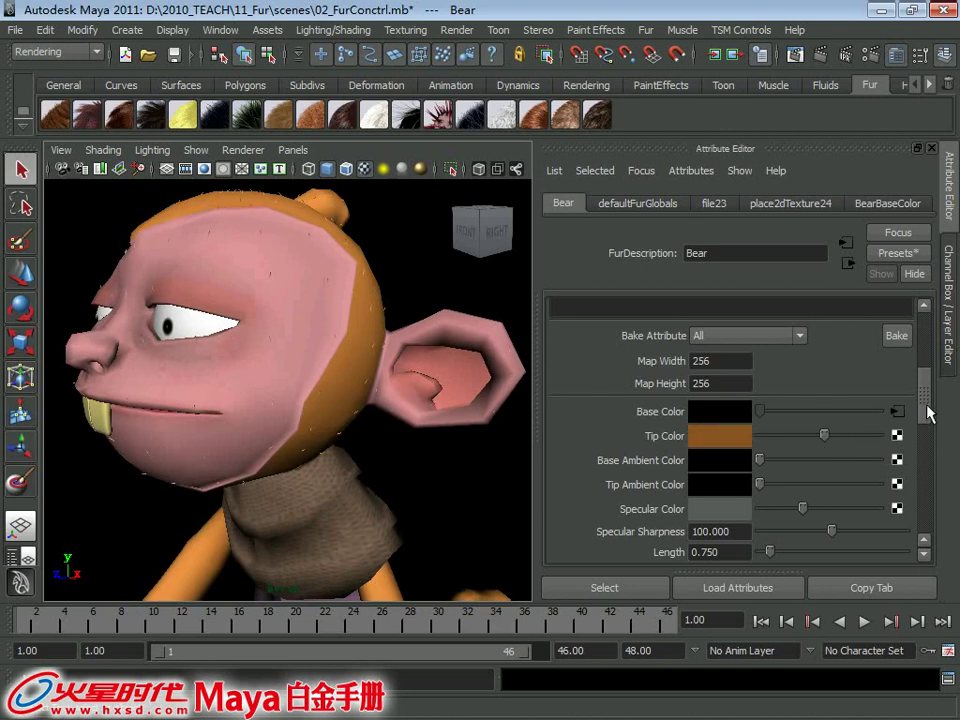
Set the Bear fur Length from 0.750 to 1.000 and view the longer head fur
scroll(840, 430, "down", 3)
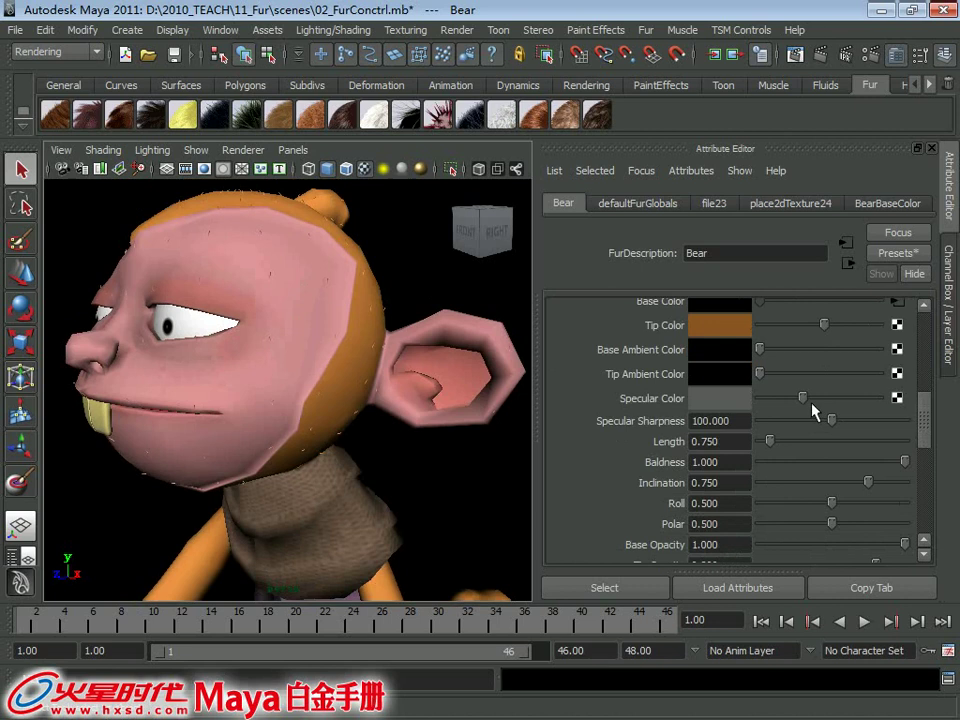
left_click(725, 443)
type("1")
key("Return")
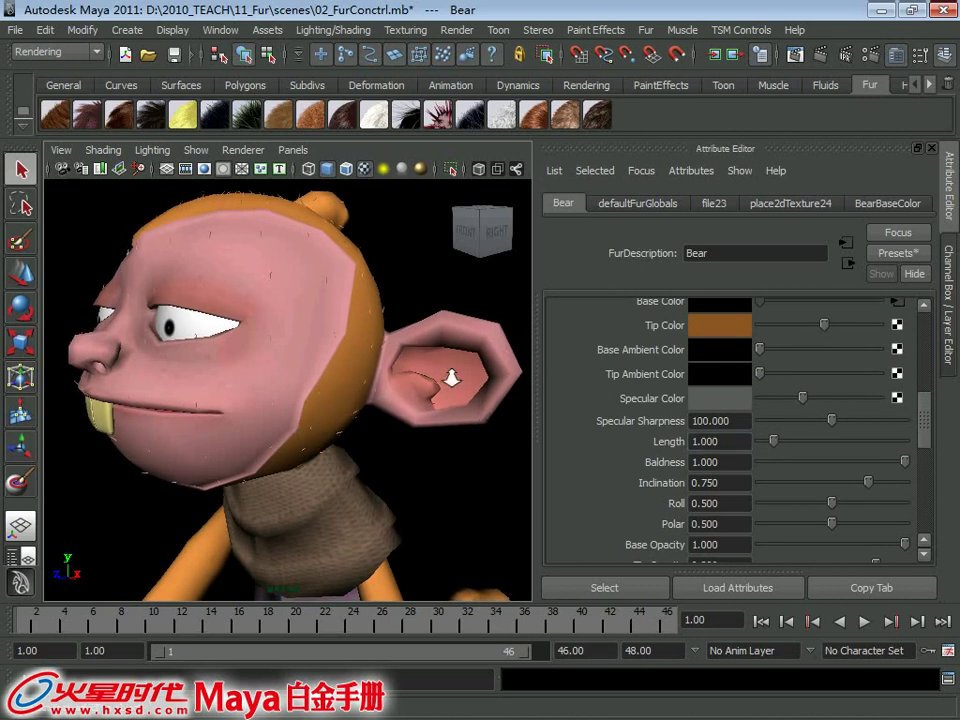
left_click_drag(454, 377, 313, 327, "alt")
right_click_drag(313, 327, 315, 345, "alt")
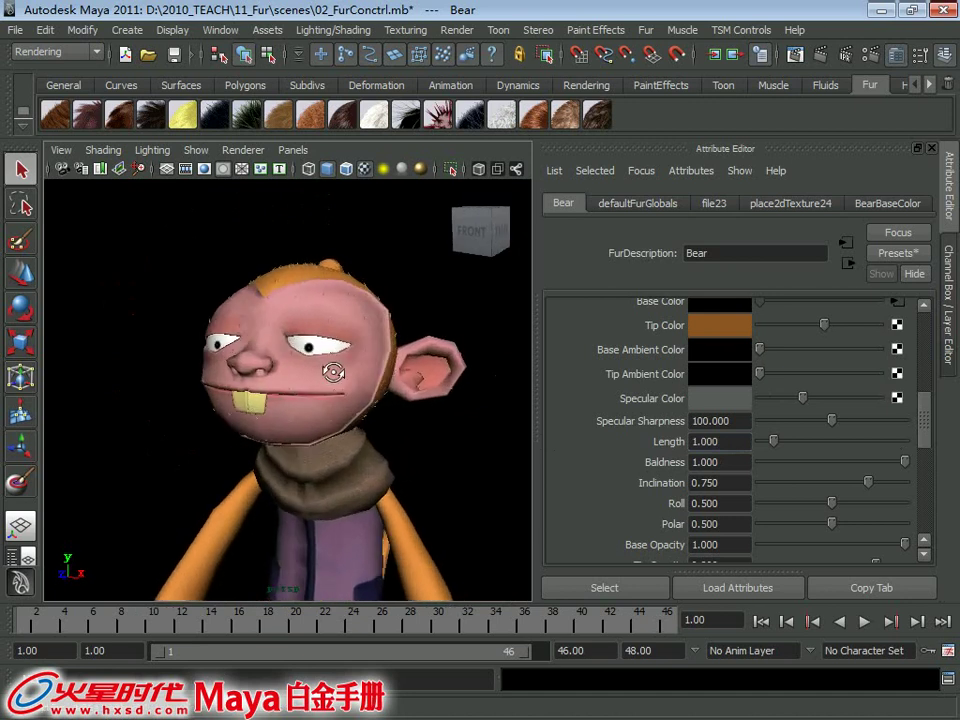
left_click_drag(315, 345, 327, 396, "alt")
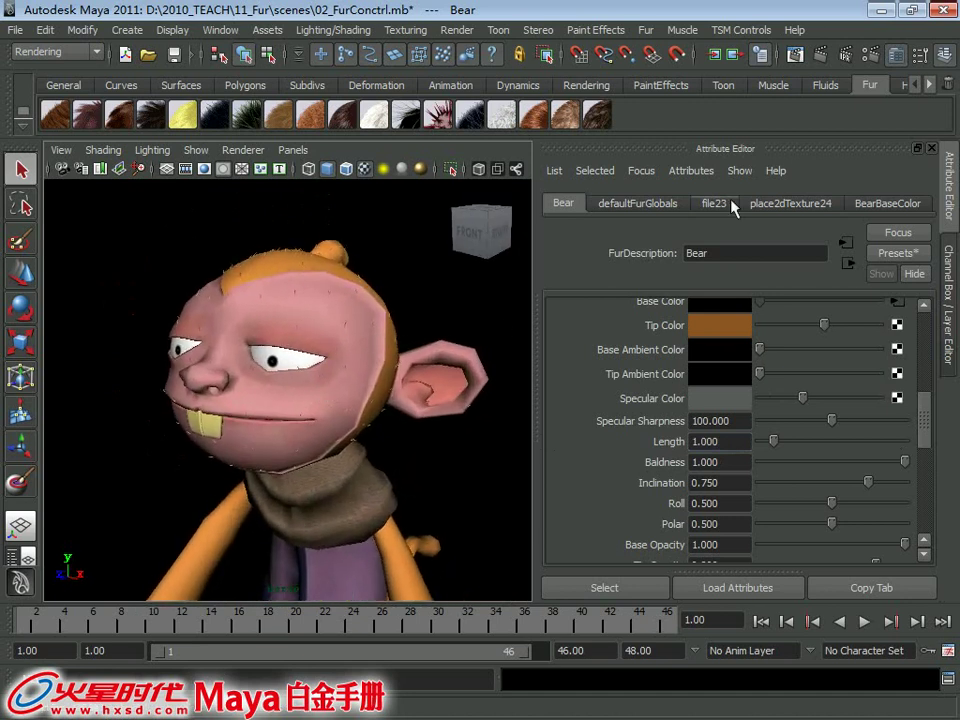
Render a 640x480 test frame of the furry head, then close the Render View
left_click(813, 56)
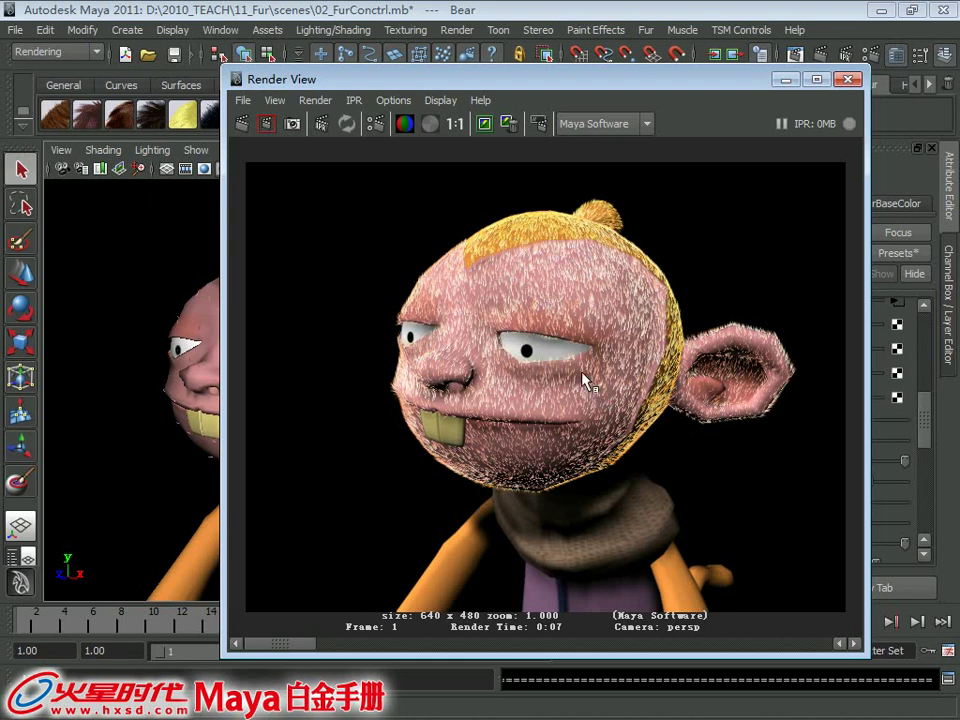
left_click(787, 79)
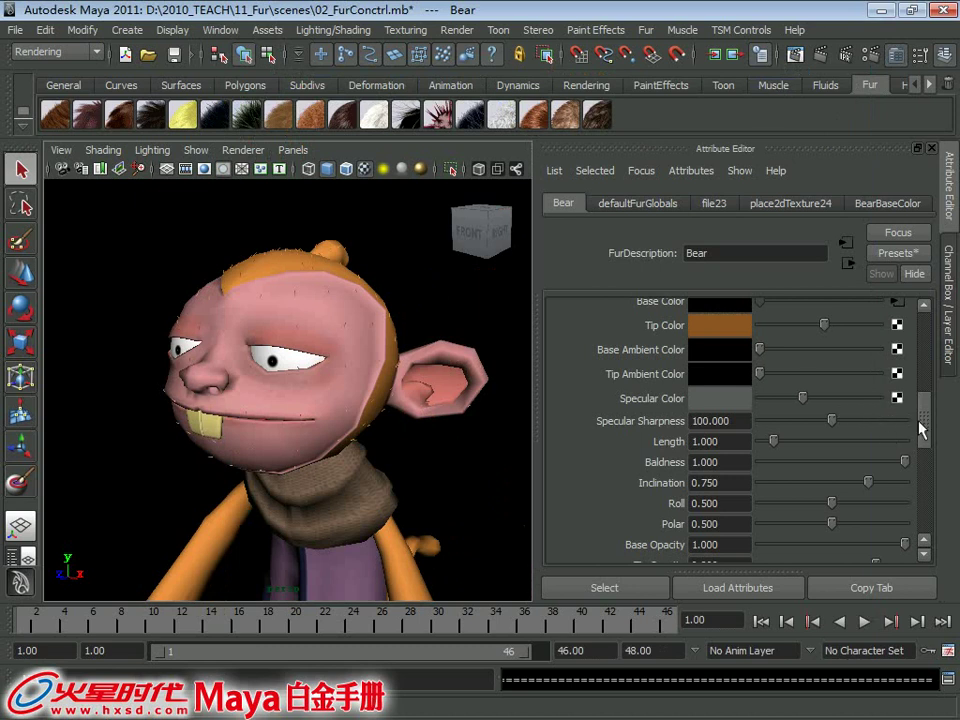
Test Baldness values around 0.63 and 0.74, restore 1.000, then select head mesh polySurface18
left_click_drag(926, 427, 926, 435)
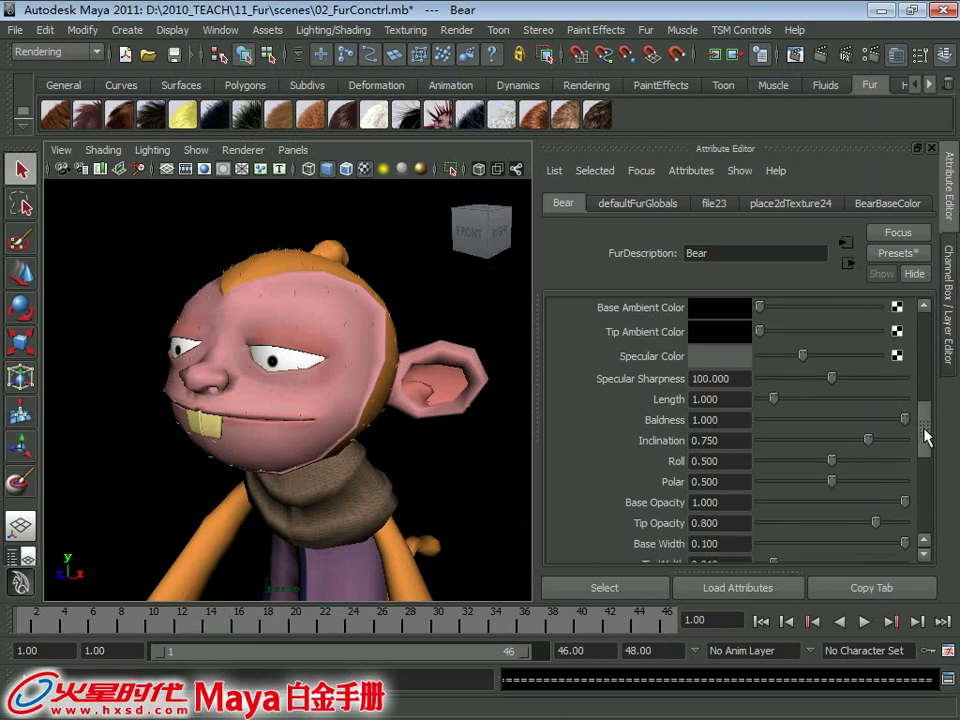
left_click_drag(725, 423, 690, 421)
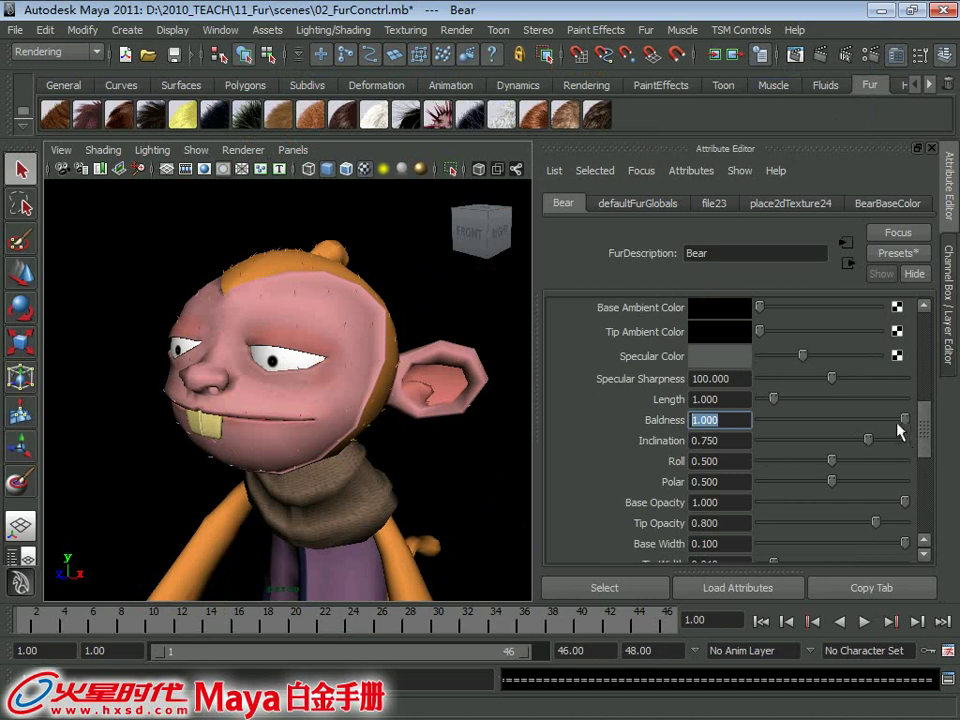
left_click_drag(905, 420, 763, 422)
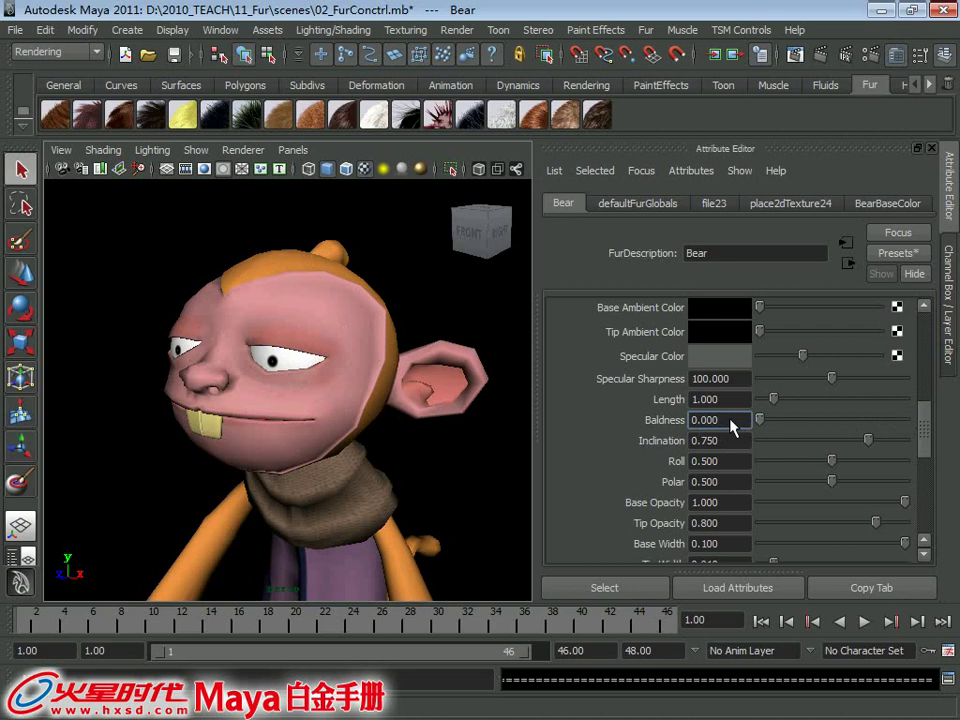
left_click_drag(757, 420, 917, 418)
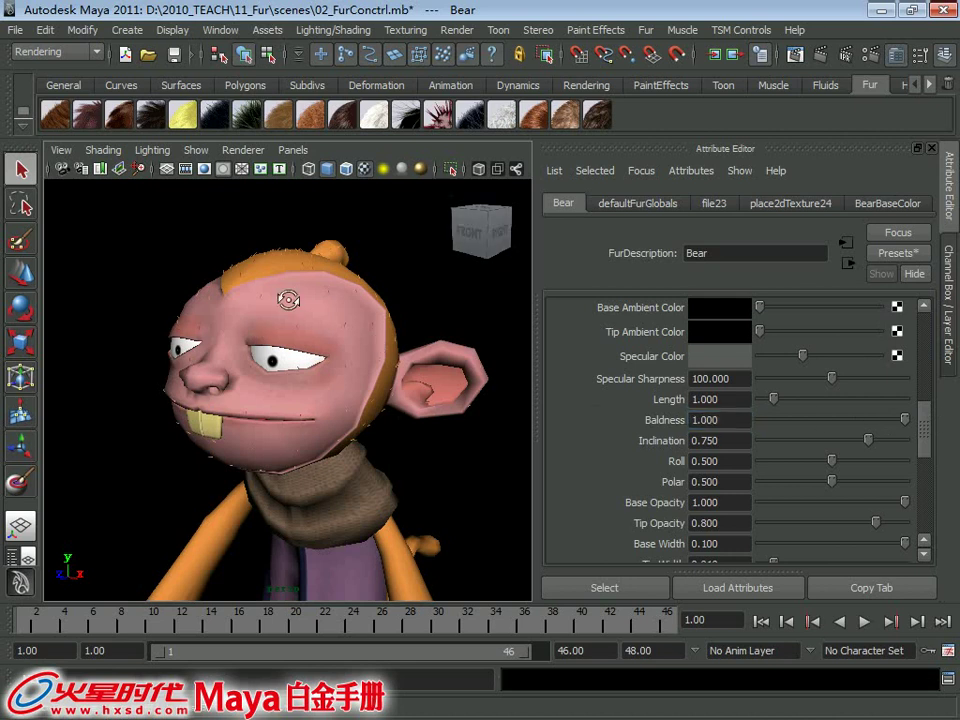
left_click_drag(253, 330, 257, 307, "alt")
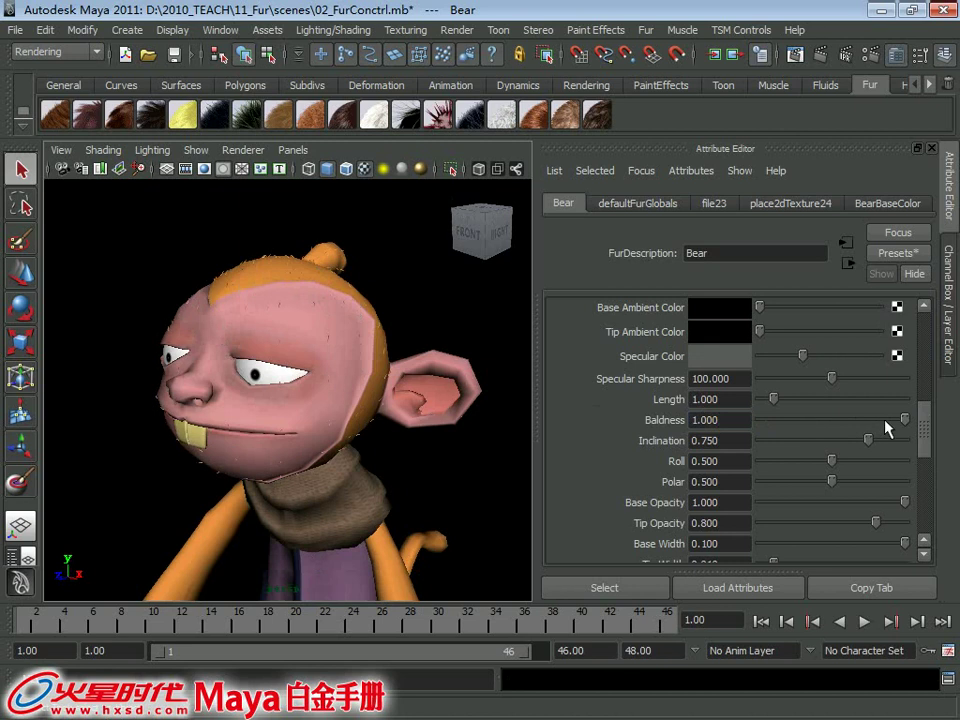
left_click_drag(885, 428, 910, 430)
mouse_move(285, 327)
left_mouse_down("alt")
mouse_move(314, 315)
mouse_move(317, 285)
mouse_move(237, 219)
left_mouse_up("alt")
left_click(318, 283)
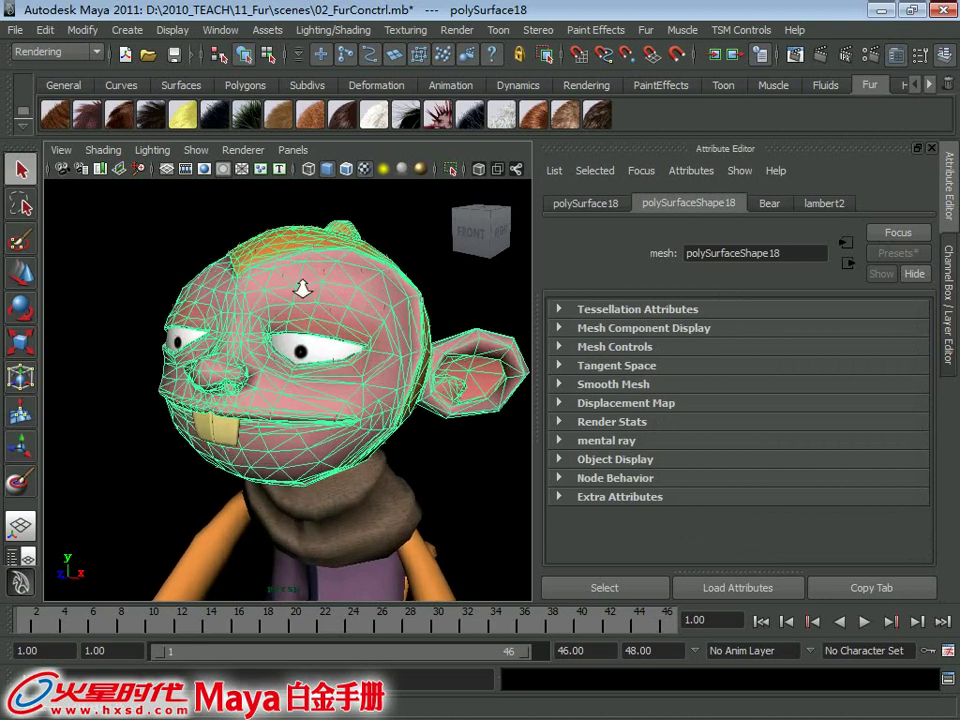
Open the UV Texture Editor for polySurface18 and frame its 0–1 UV square over the texture
left_click(218, 31)
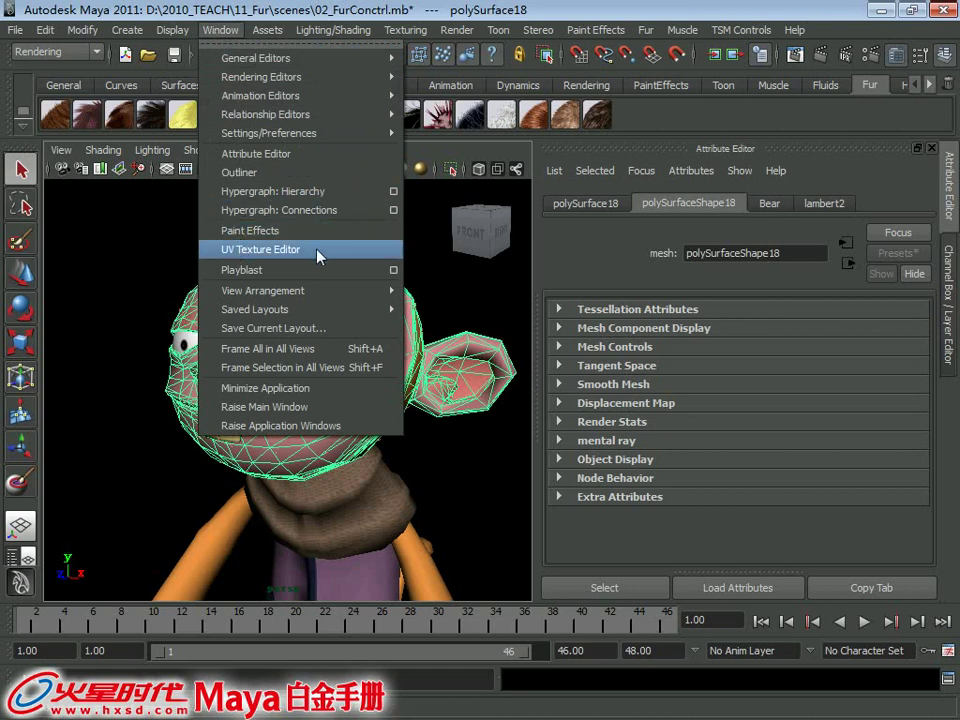
left_click(318, 256)
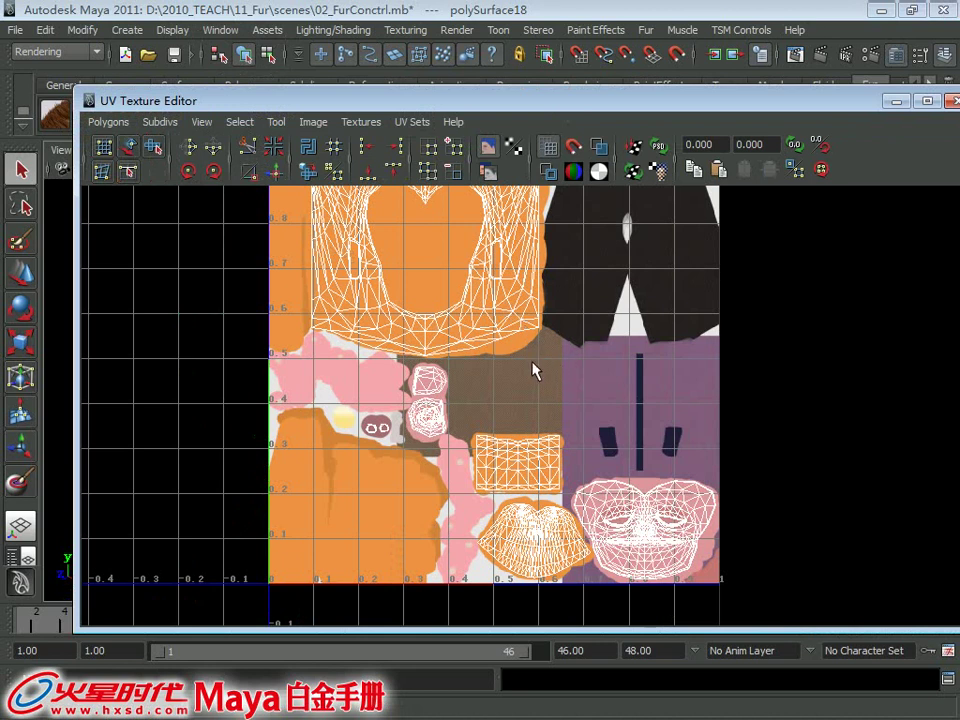
right_click_drag(521, 372, 407, 300, "alt")
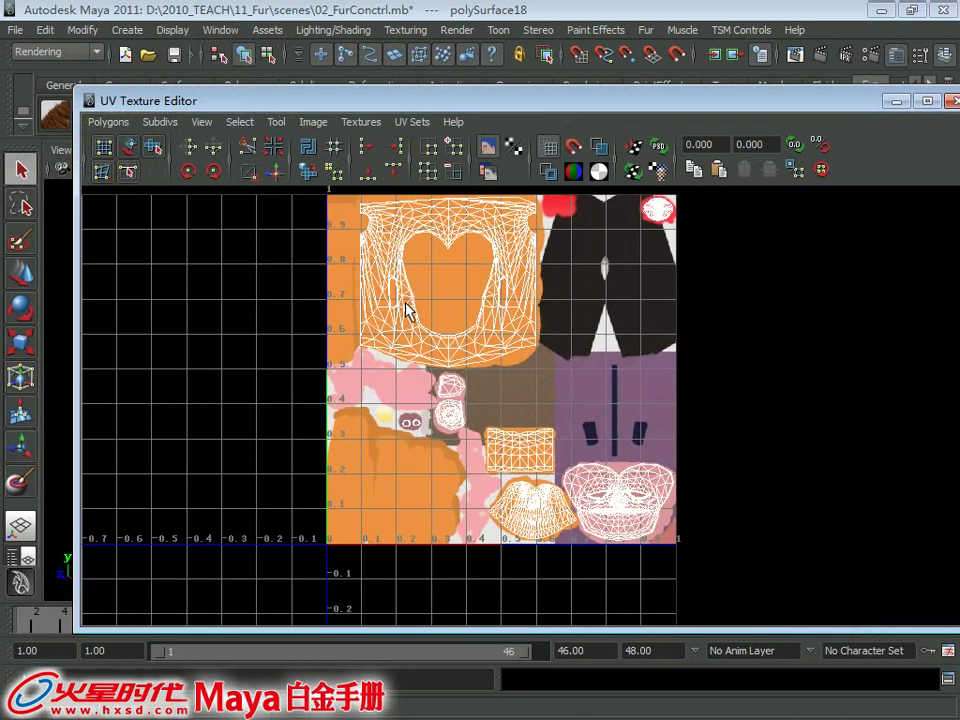
middle_click_drag(407, 300, 369, 312, "alt")
right_click_drag(388, 326, 375, 317, "alt")
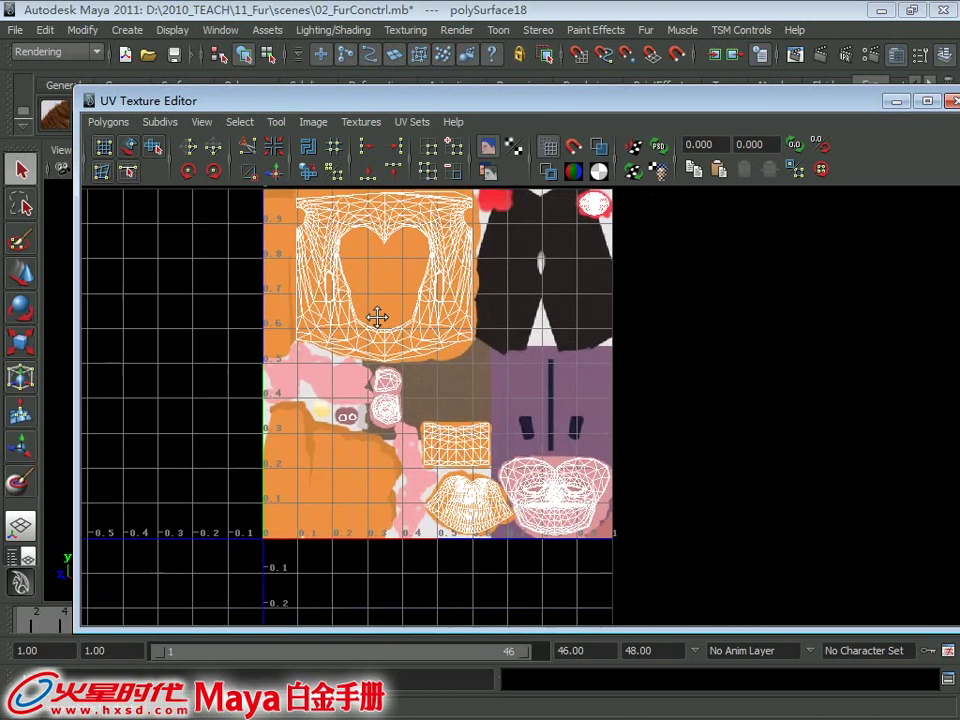
middle_click_drag(375, 317, 410, 342, "alt")
right_click_drag(410, 342, 407, 381, "alt")
middle_click_drag(407, 381, 446, 424, "alt")
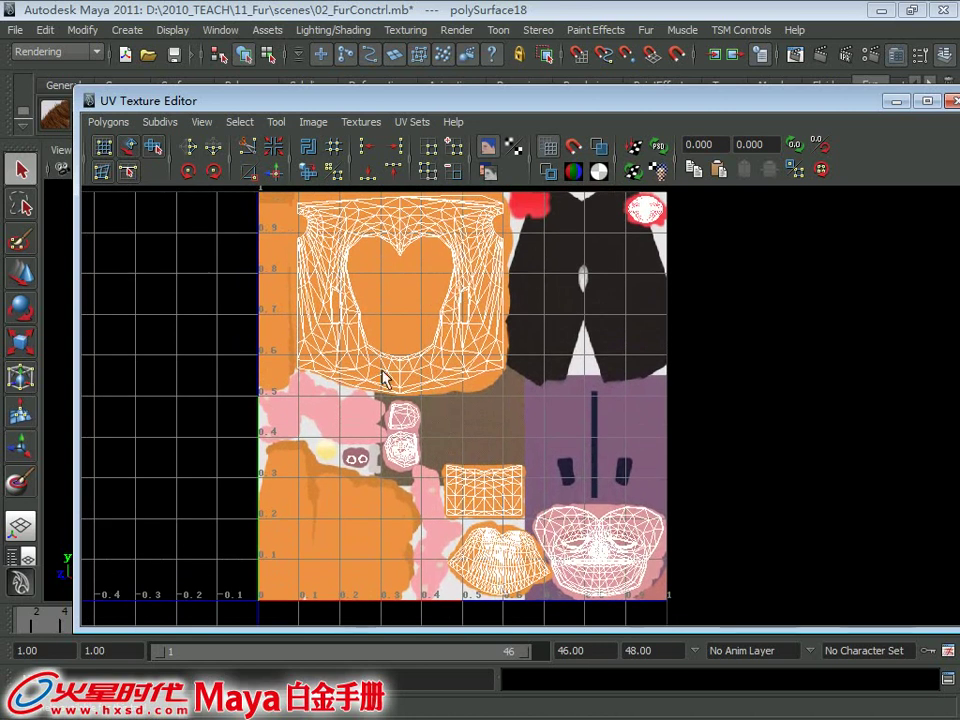
middle_click_drag(383, 377, 386, 360, "alt")
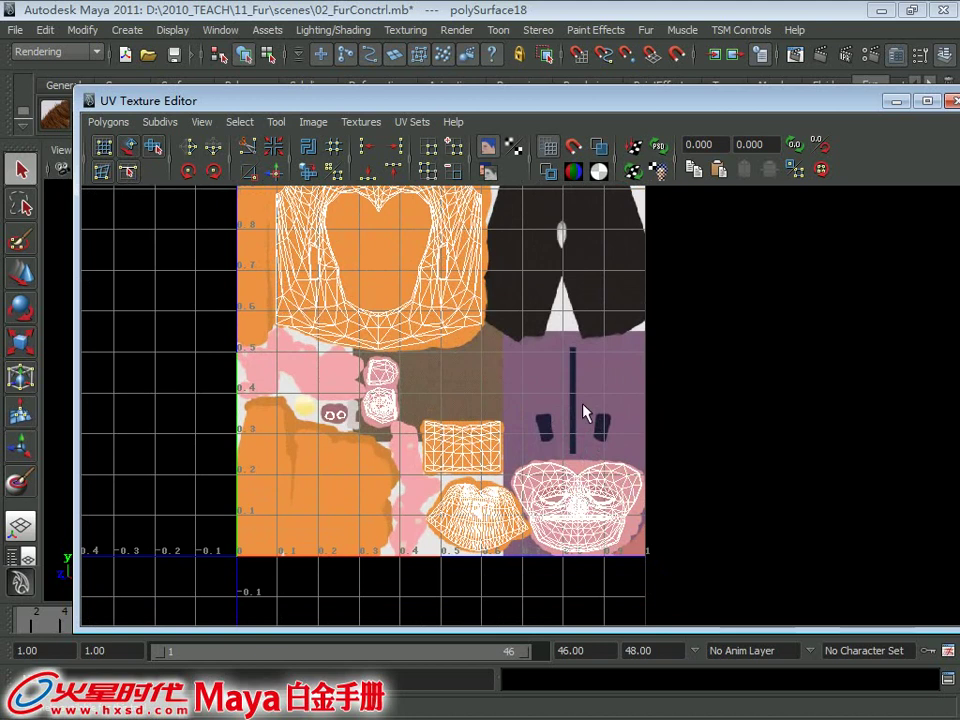
scroll(489, 407, "down", 2)
middle_click_drag(343, 356, 322, 354, "alt")
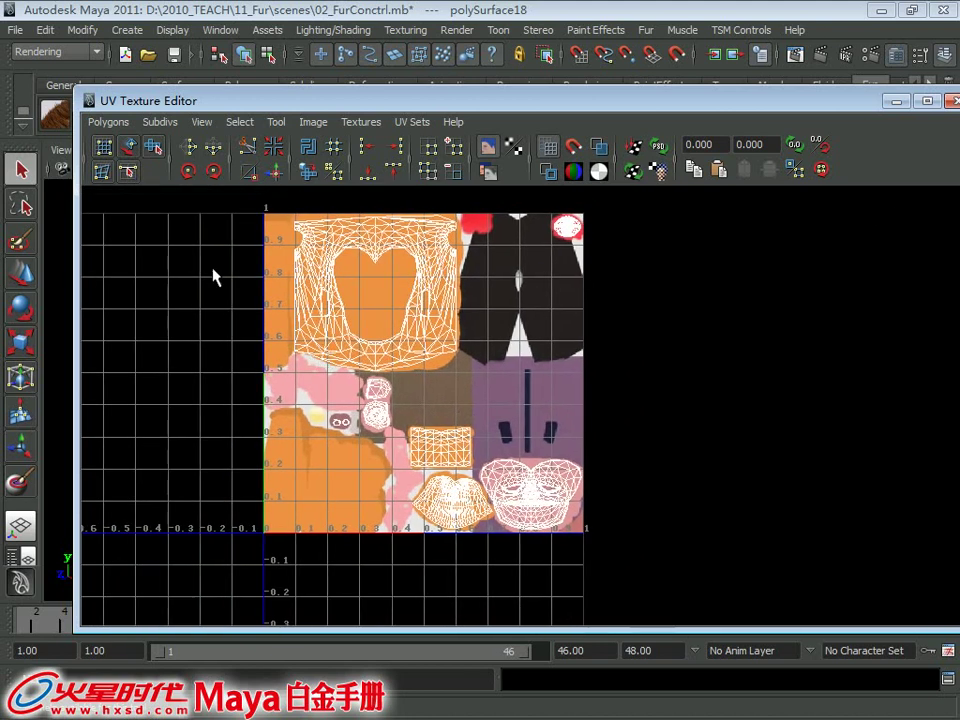
left_click(96, 123)
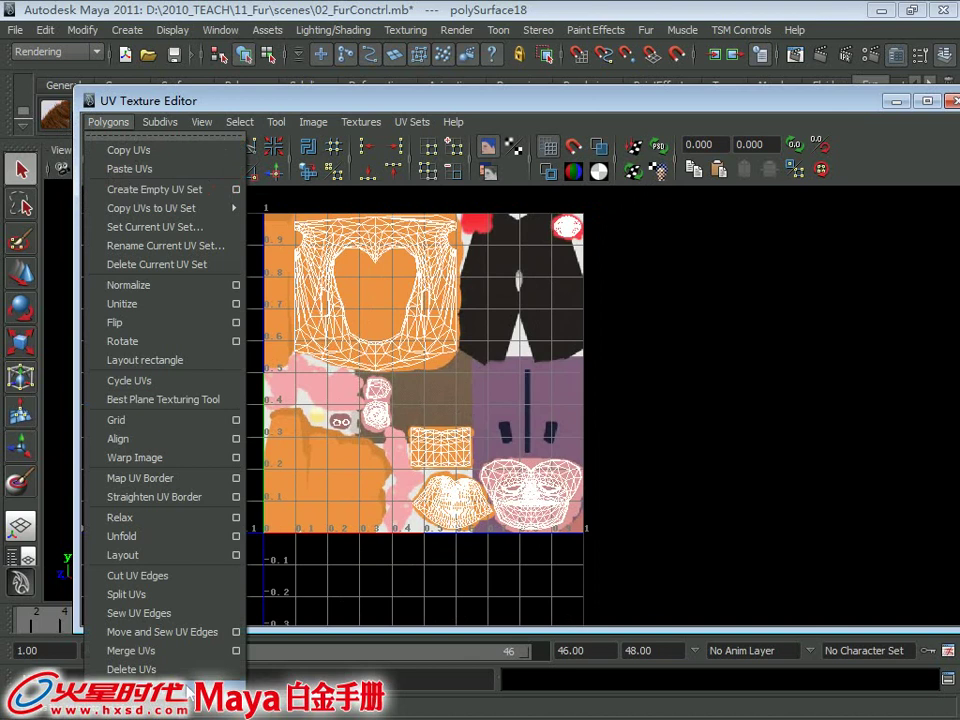
Save a 1024×1024 UV Snapshot as uv_fur.jpg in JPEG format, then minimize the UV editor
left_click(189, 687)
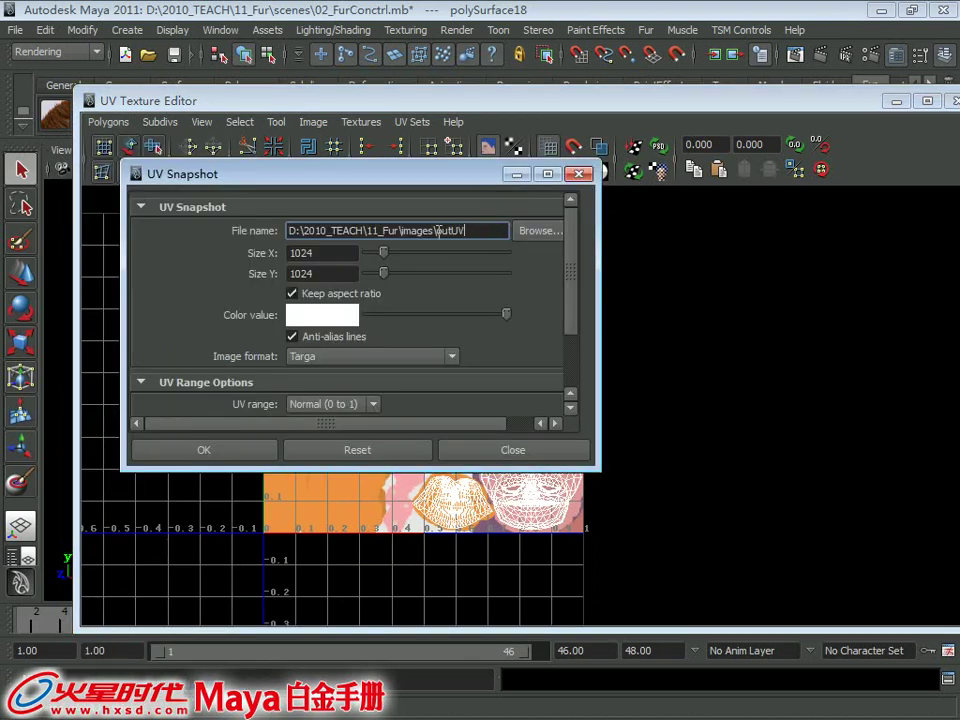
left_click_drag(593, 468, 681, 551)
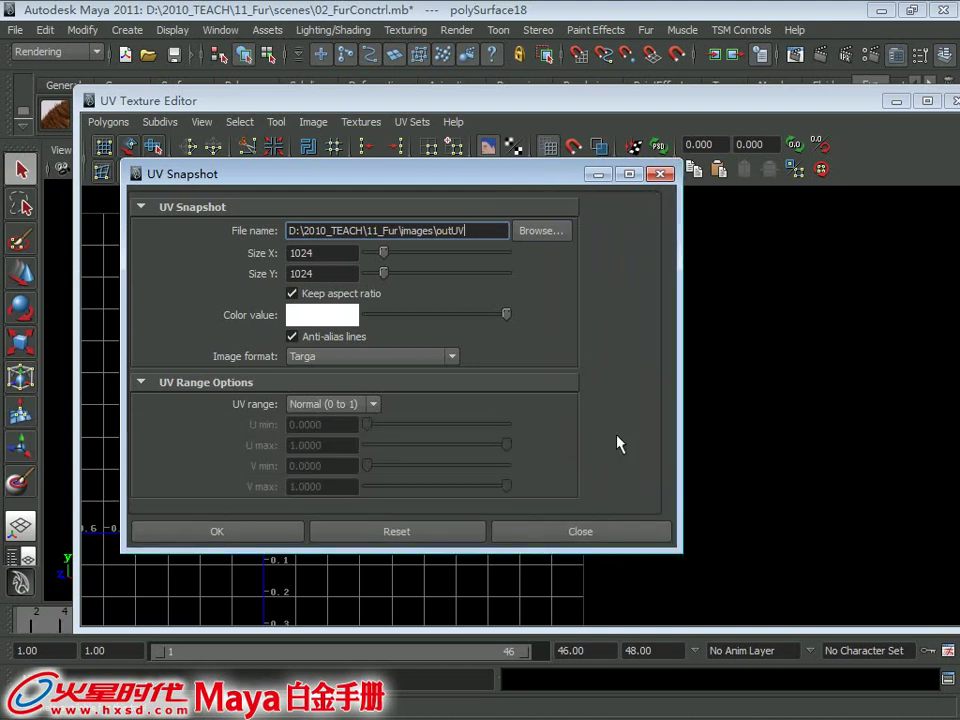
double_click(441, 231)
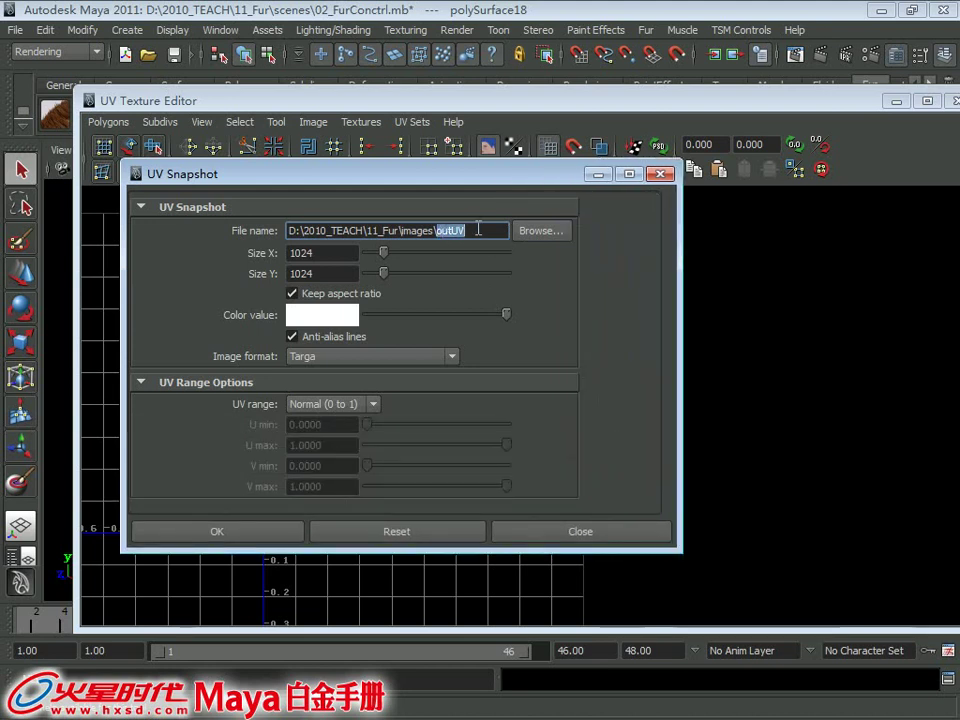
type("uv_")
type("fur")
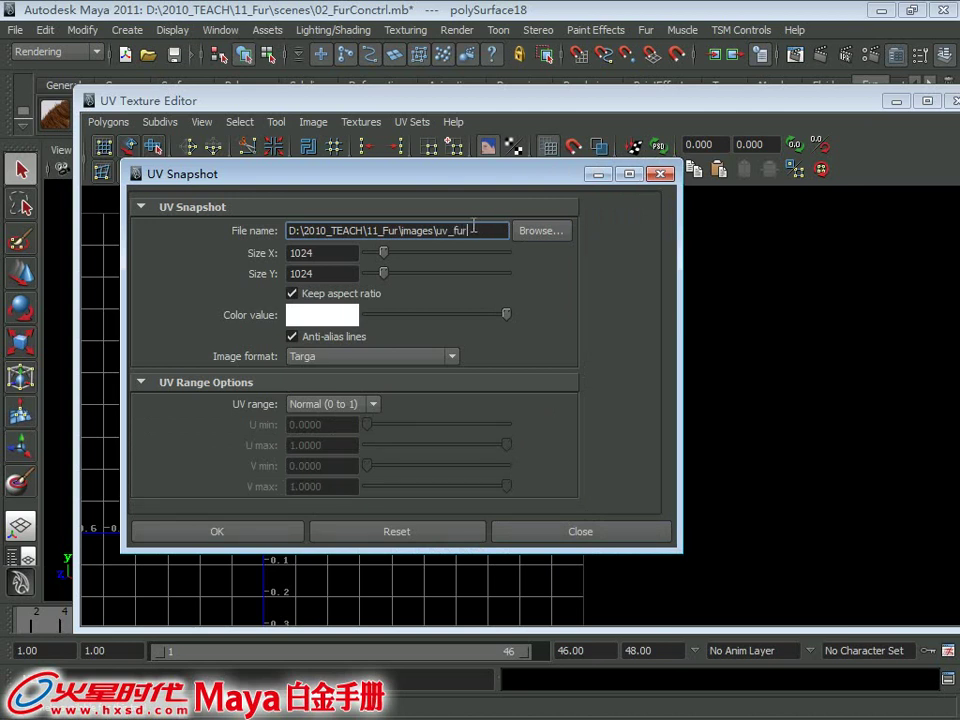
left_click_drag(460, 183, 480, 85)
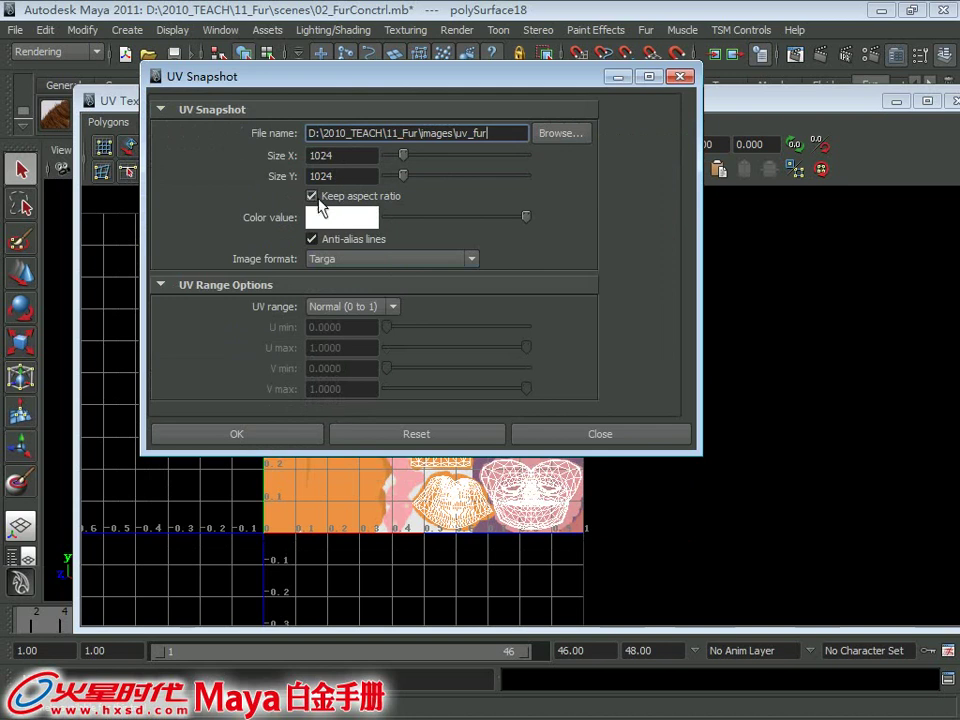
left_click(368, 260)
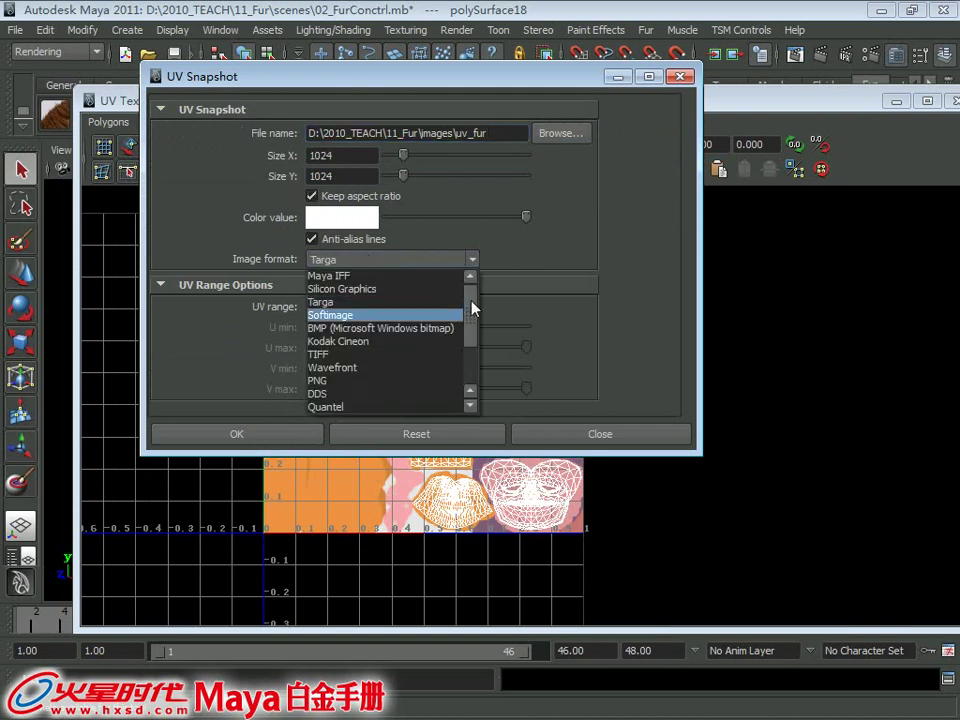
left_click_drag(472, 308, 471, 342)
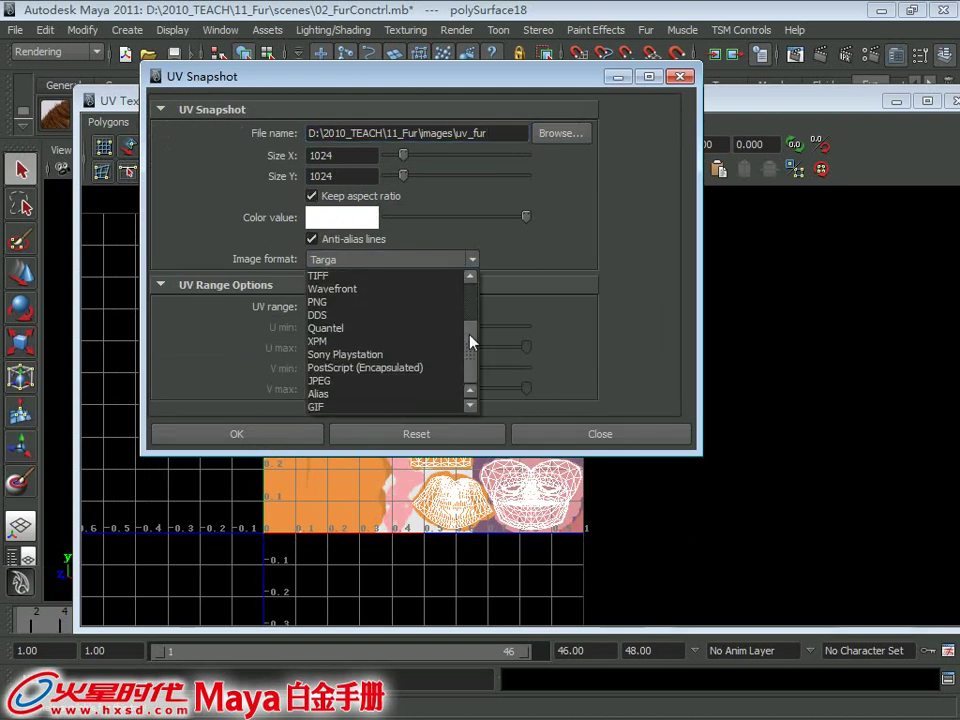
left_click(396, 381)
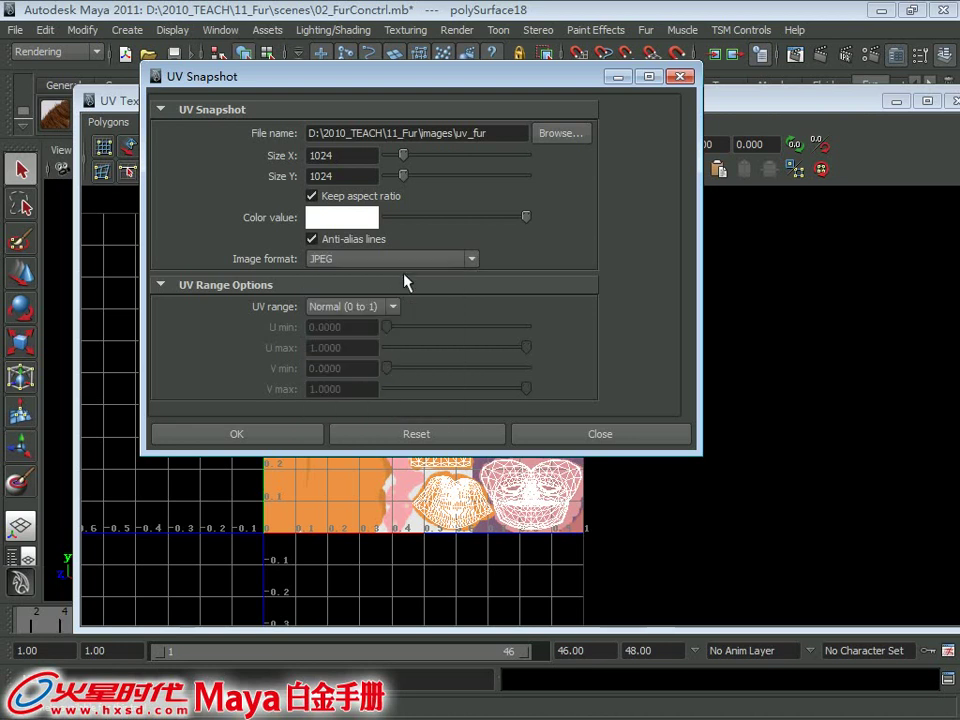
left_click(253, 439)
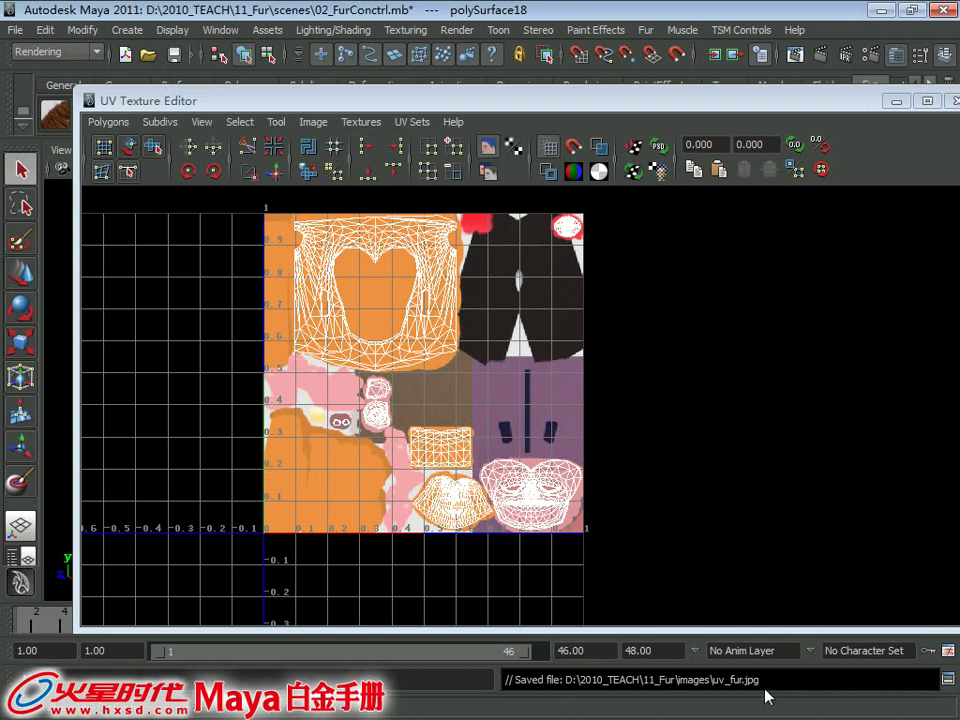
left_click(900, 101)
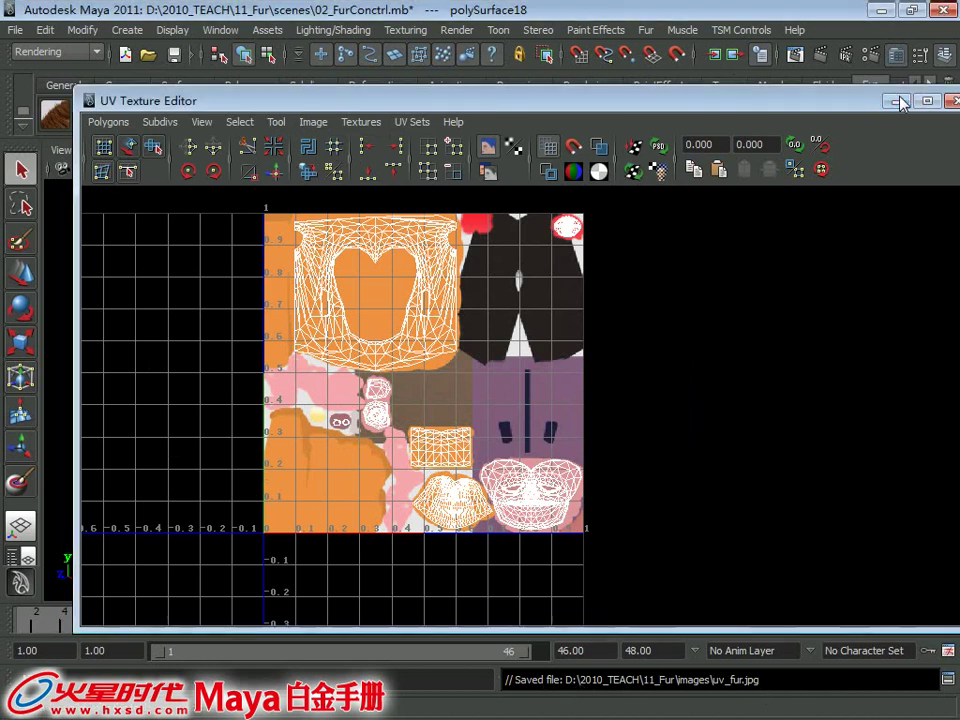
In Photoshop, browse to 11_Fur > images and open uv_fur.jpg as a new document
left_click(363, 232)
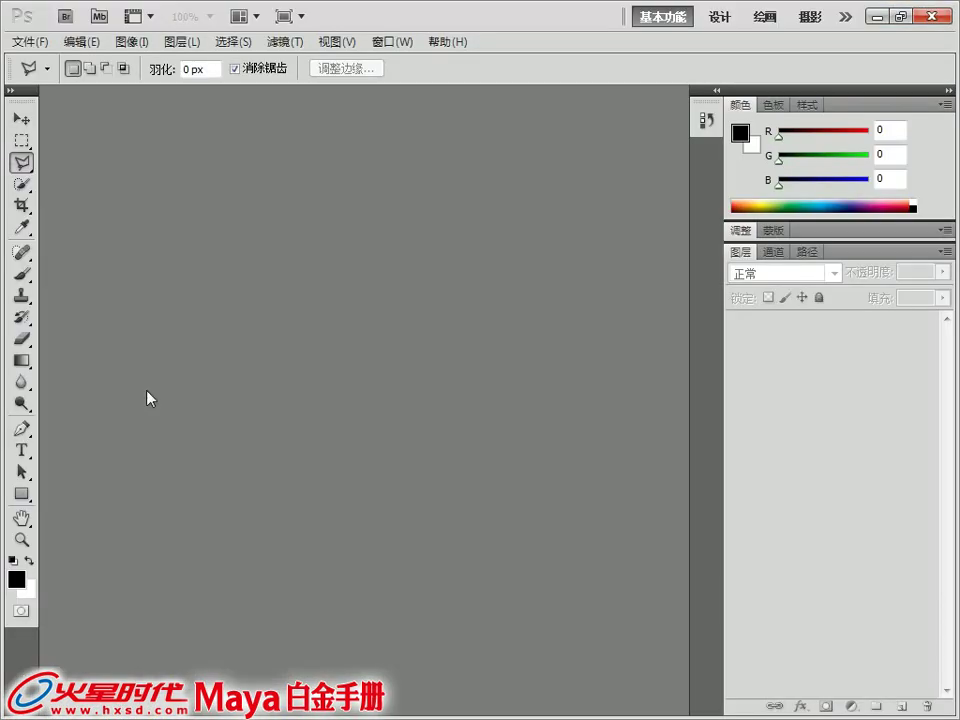
double_click(455, 206)
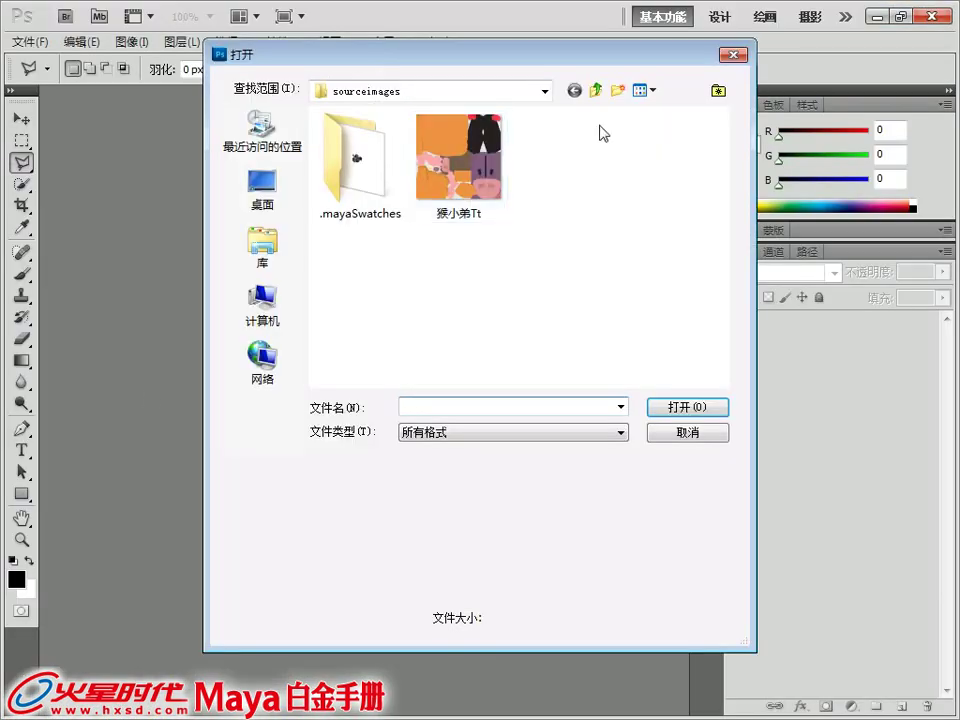
left_click(594, 92)
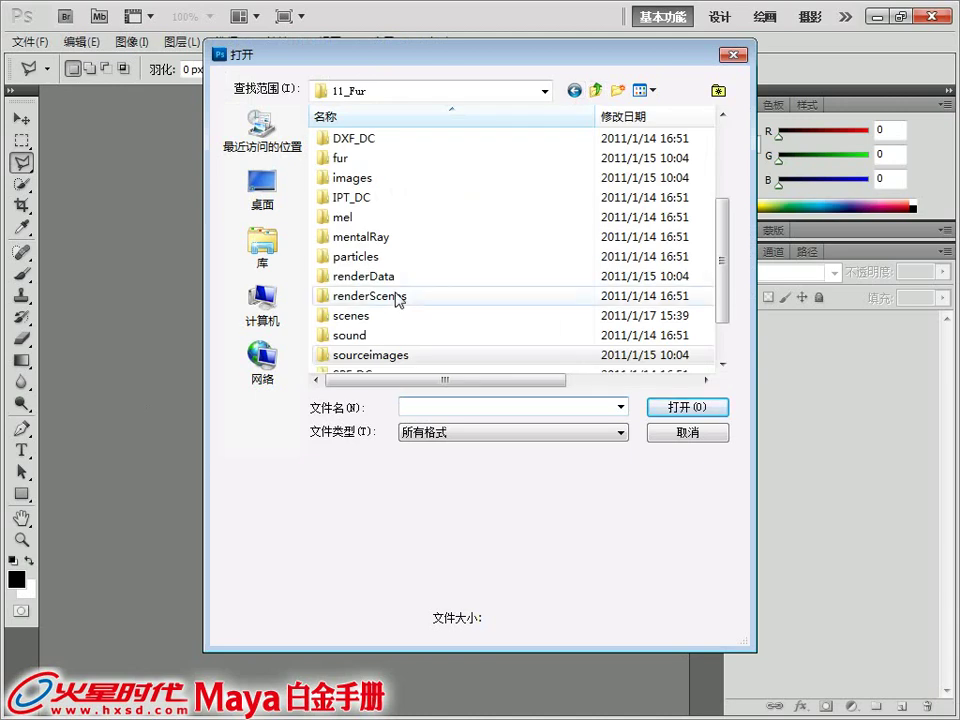
scroll(716, 278, "down", 1)
scroll(720, 268, "down", 1)
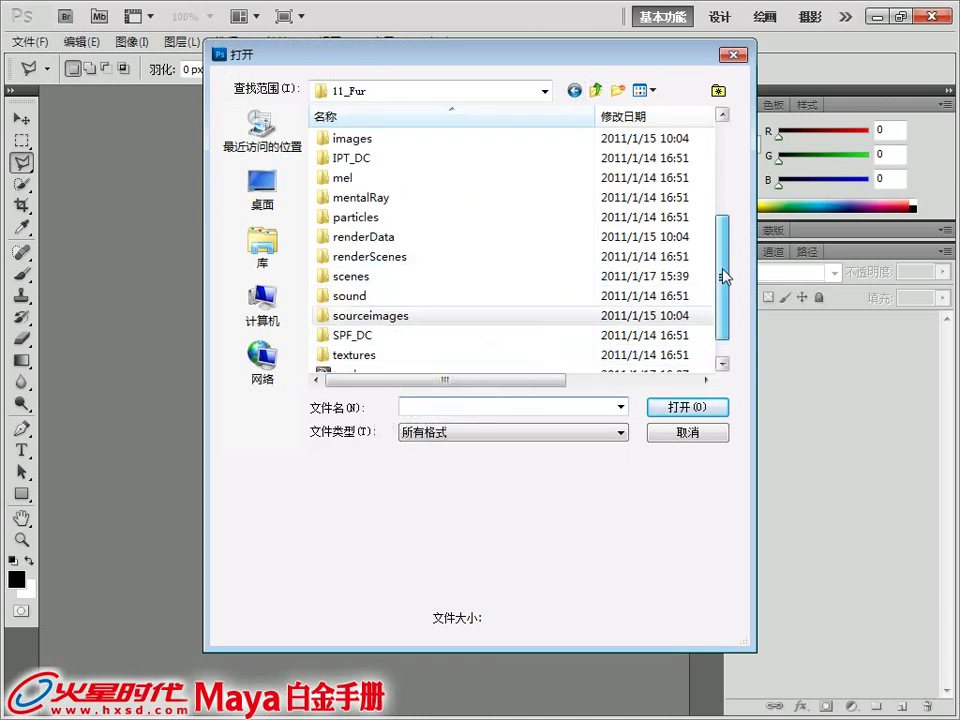
scroll(720, 268, "up", 1)
scroll(725, 260, "up", 2)
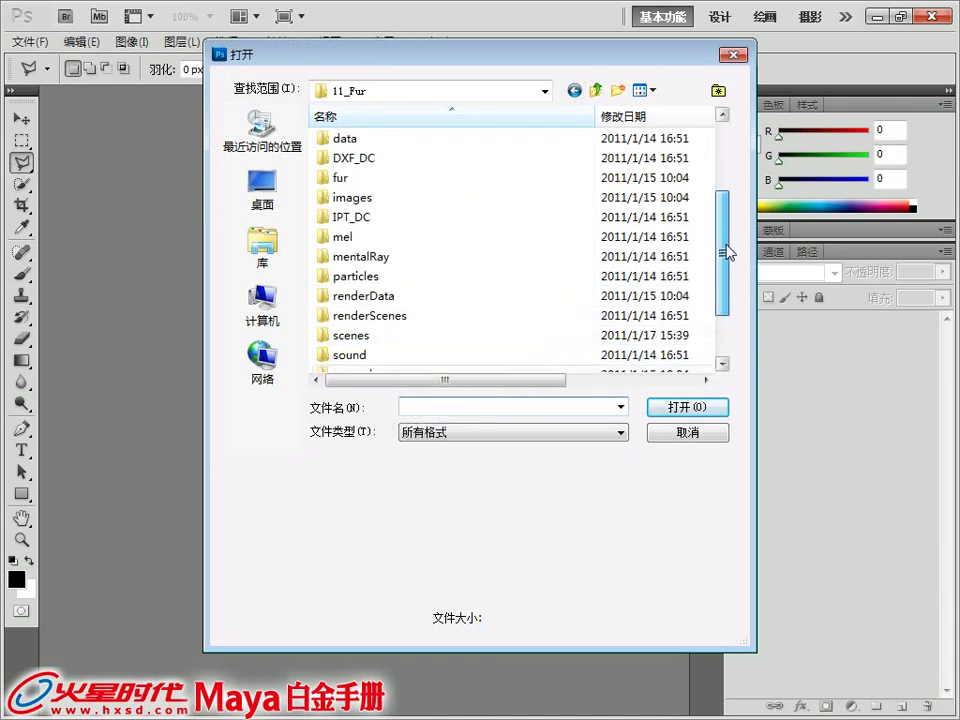
double_click(392, 204)
left_click(432, 175)
double_click(432, 175)
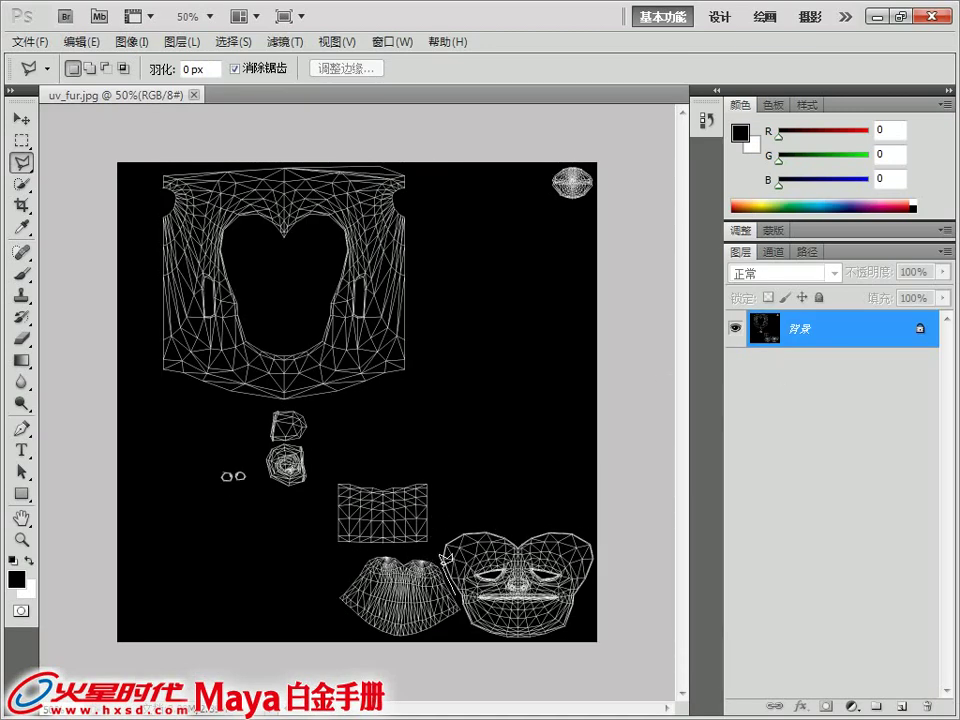
Lasso the face UV island in the lower right of uv_fur with a closed polygonal outline
left_click(438, 568)
left_click(451, 523)
left_click(573, 518)
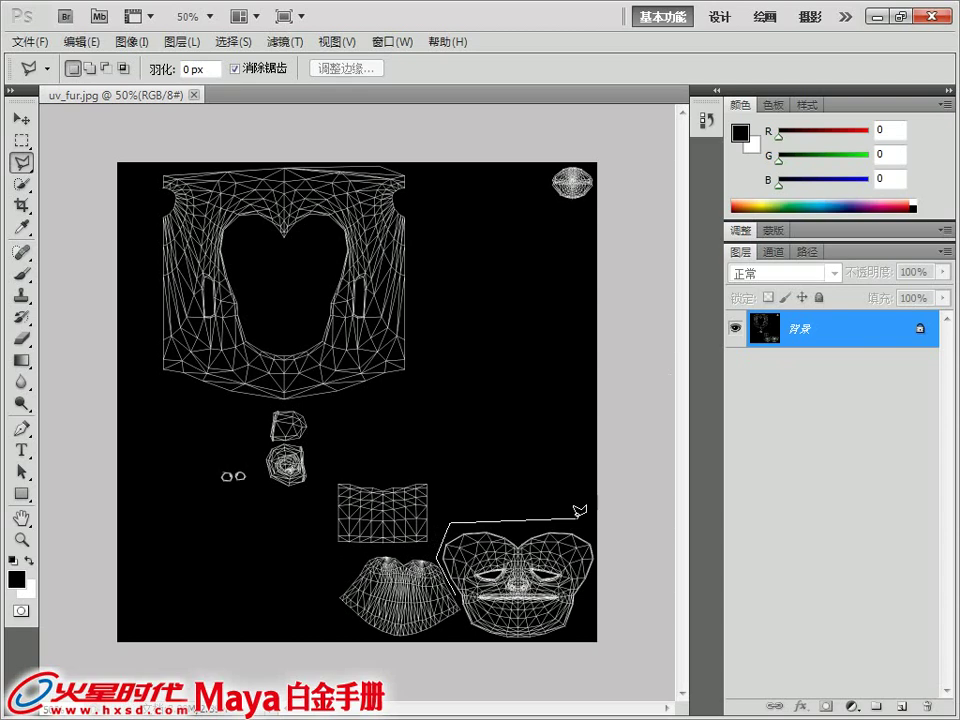
left_click(592, 536)
left_click(597, 578)
left_click(586, 637)
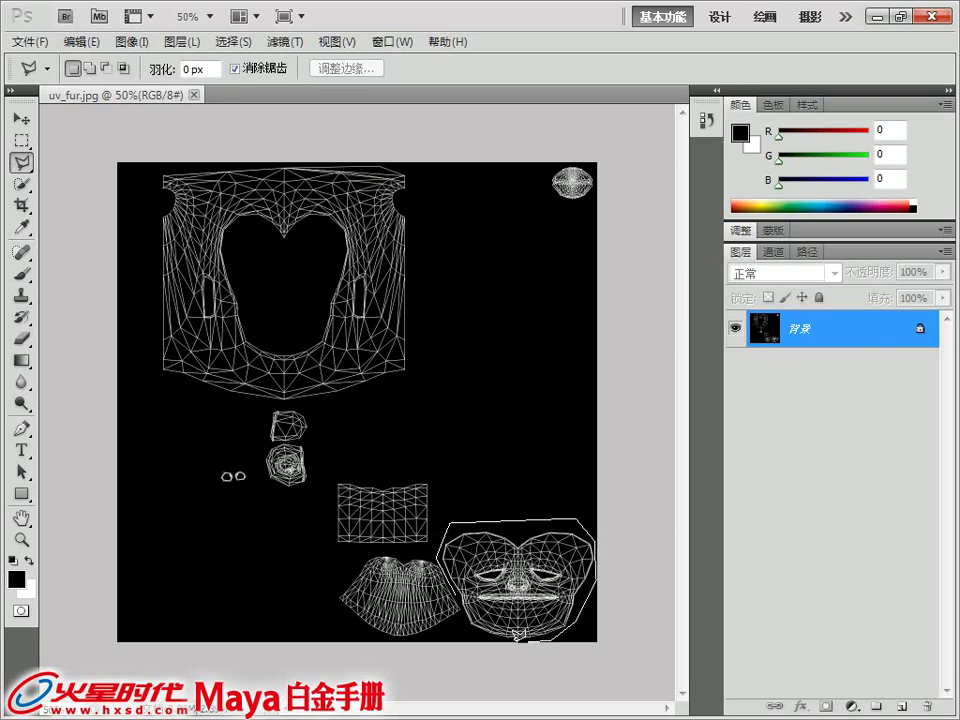
left_click(468, 638)
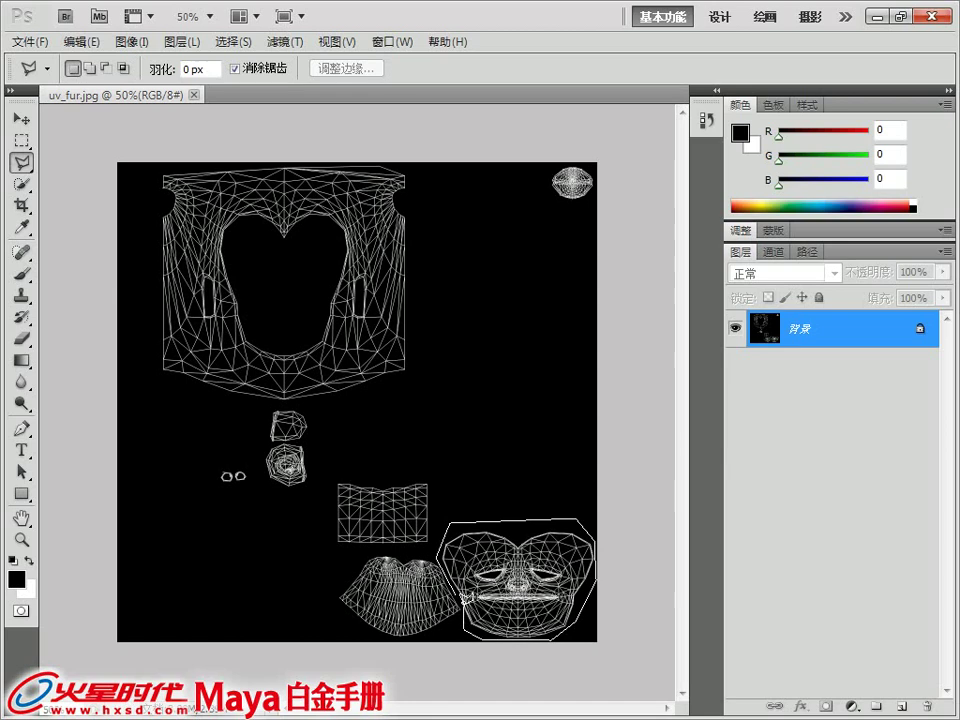
double_click(441, 553)
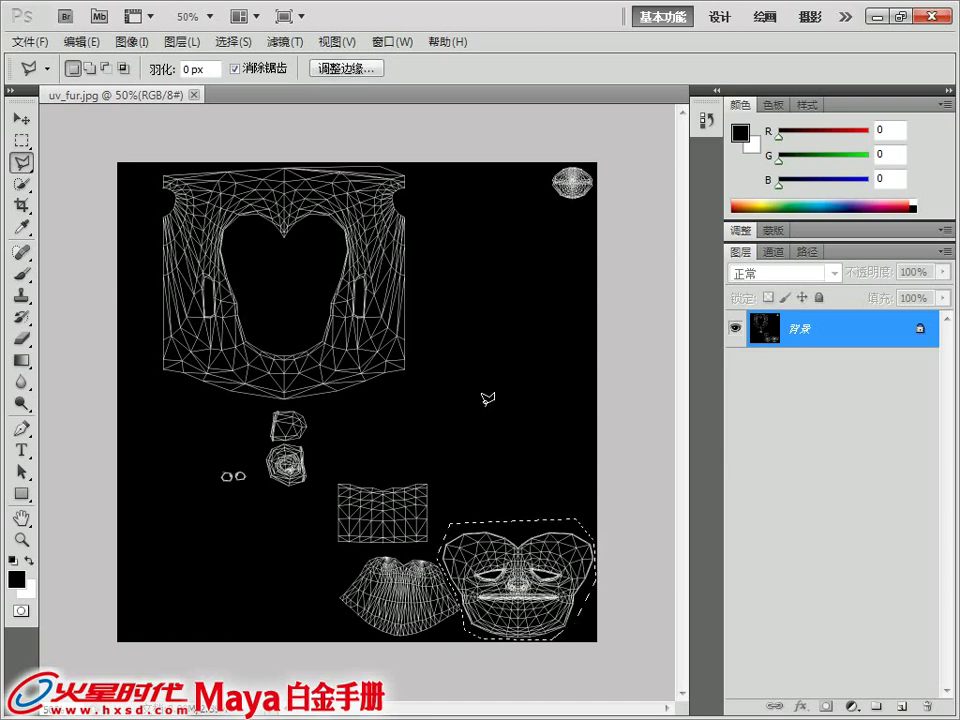
Select the monkey's head mesh and open its UV Texture Editor
left_click(878, 18)
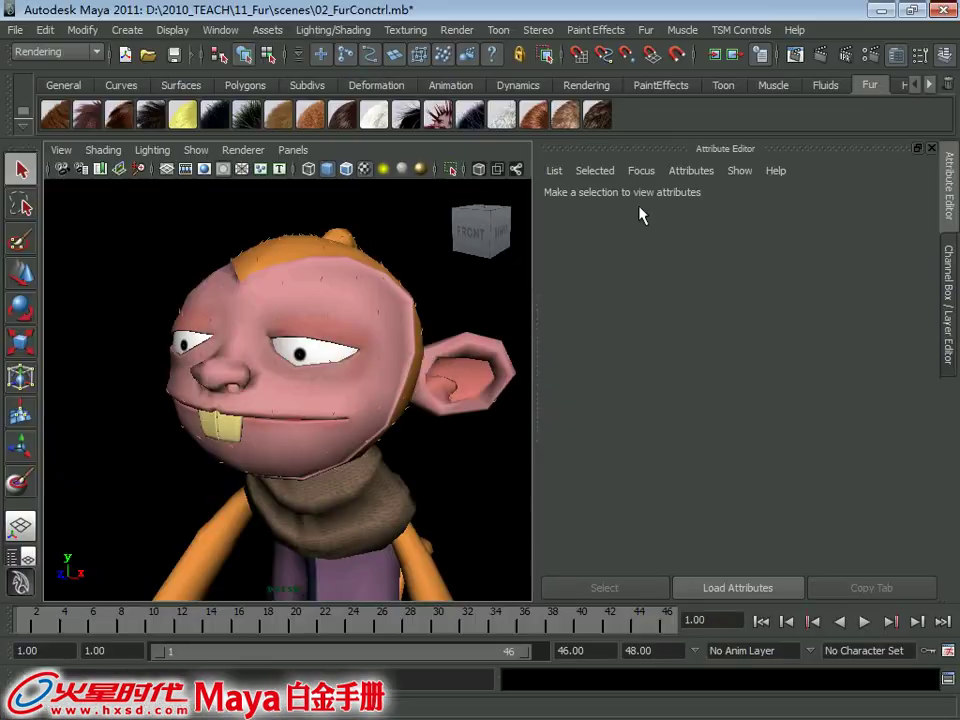
mouse_move(306, 268)
left_mouse_down("alt")
mouse_move(366, 321)
mouse_move(348, 327)
left_mouse_up("alt")
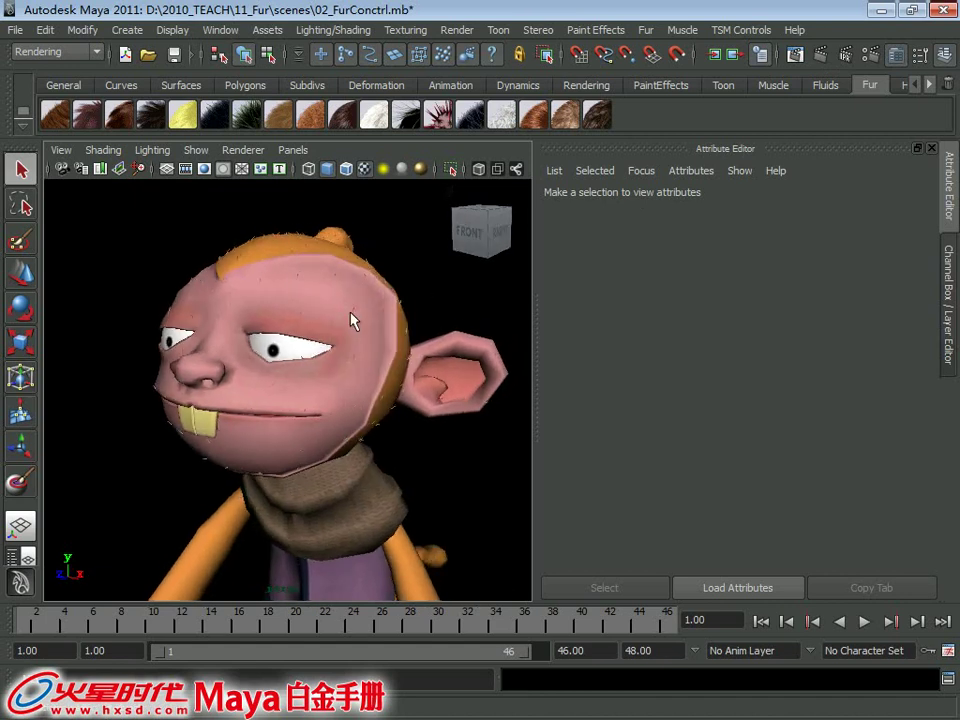
left_click(355, 320)
left_click(222, 30)
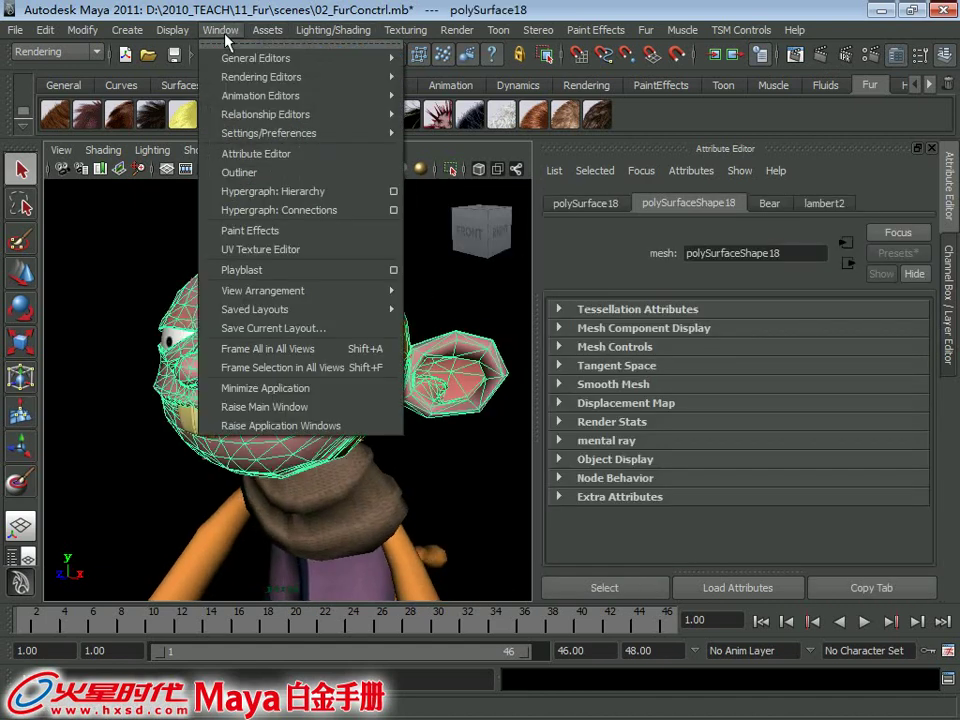
left_click(269, 247)
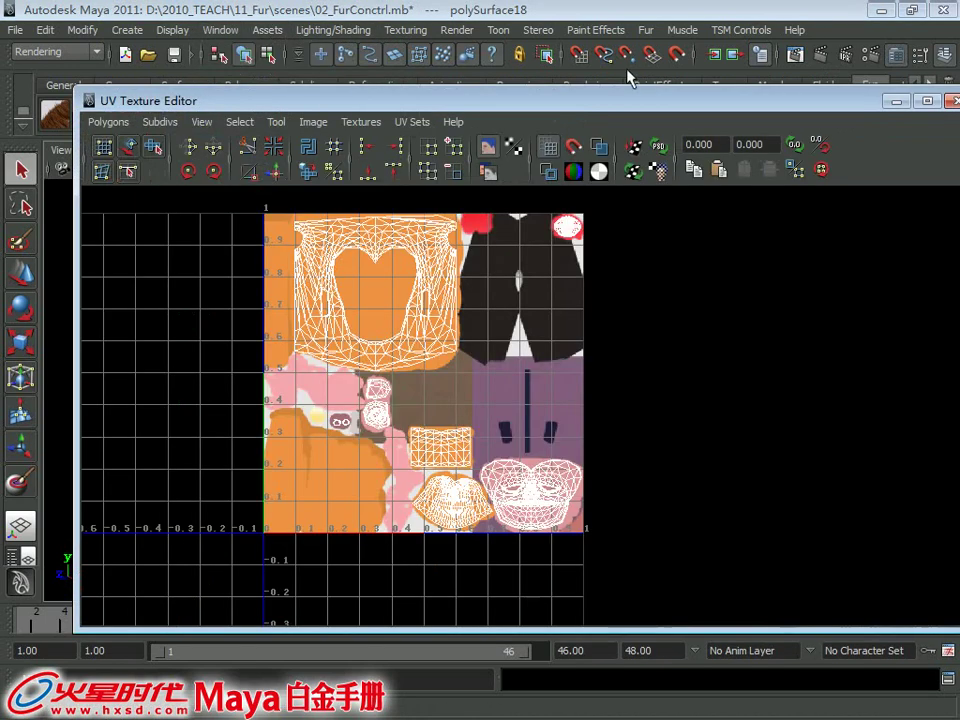
Place the UV editor beside the character, zoomed to show the whole texture tile
left_click_drag(484, 101, 864, 44)
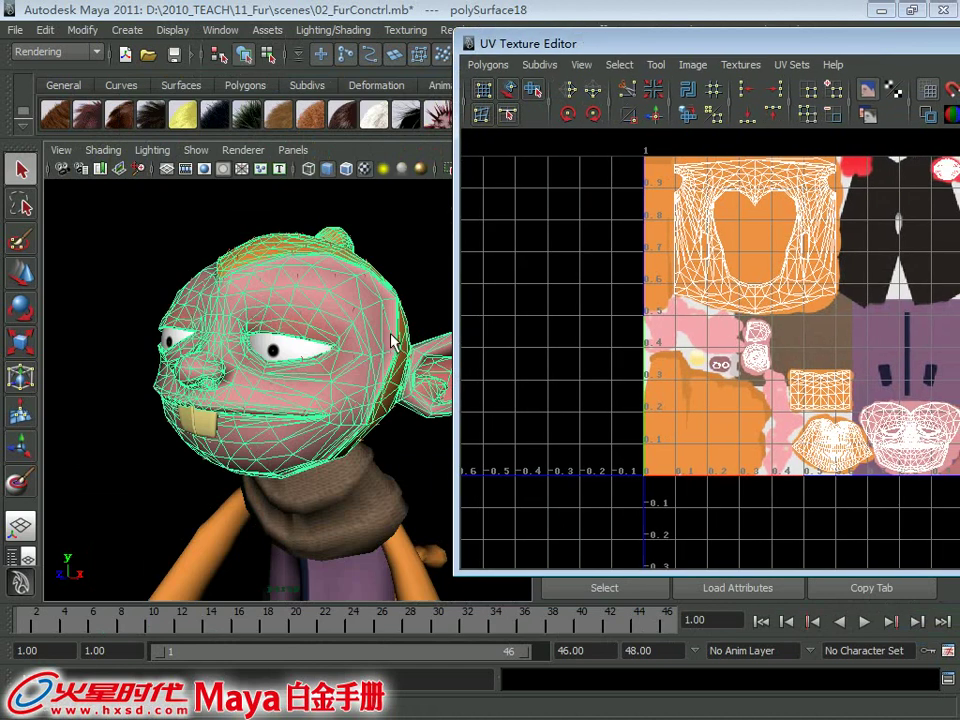
mouse_move(305, 335)
left_mouse_down("alt")
mouse_move(257, 336)
mouse_move(388, 343)
left_mouse_up("alt")
scroll(832, 392, "up", 2)
middle_click_drag(832, 392, 667, 392, "alt")
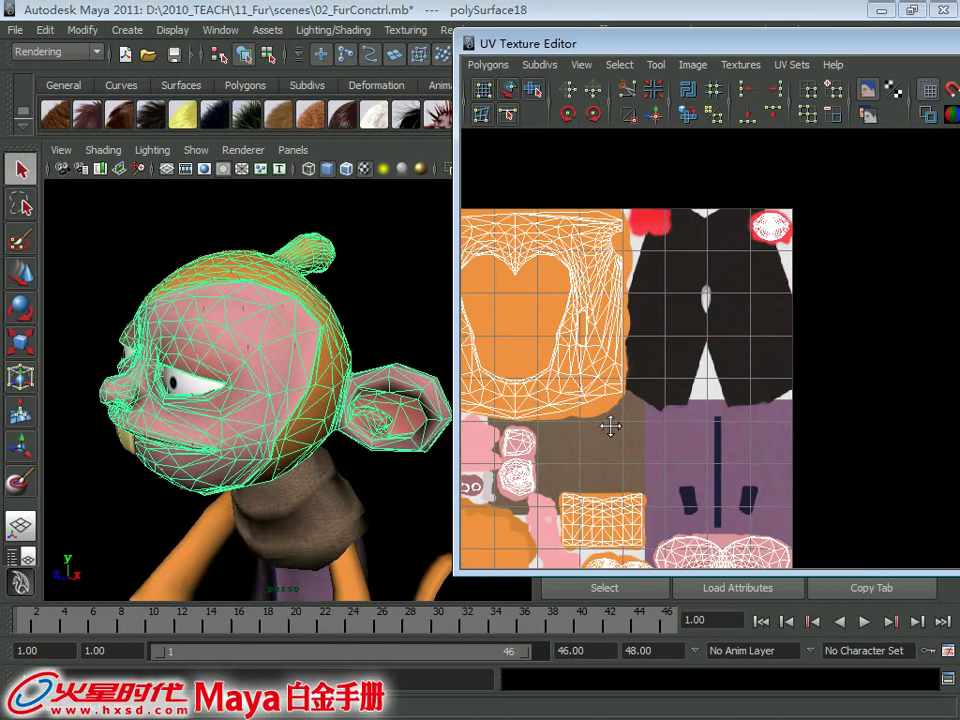
left_click_drag(224, 336, 210, 338, "alt")
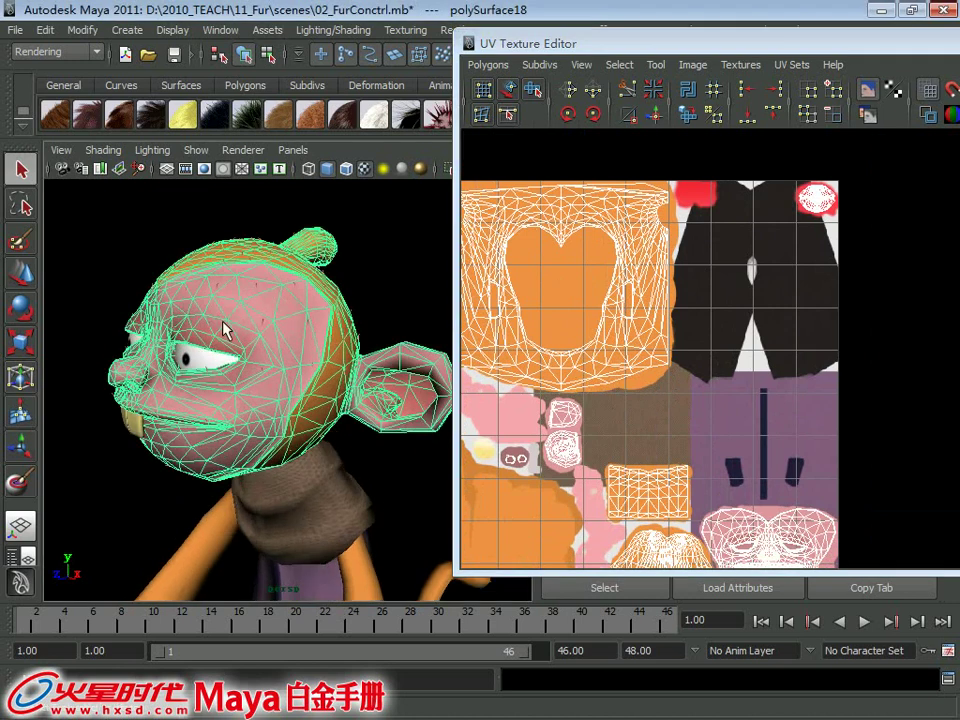
left_click_drag(272, 334, 802, 253, "alt")
right_click_drag(802, 253, 782, 260, "alt")
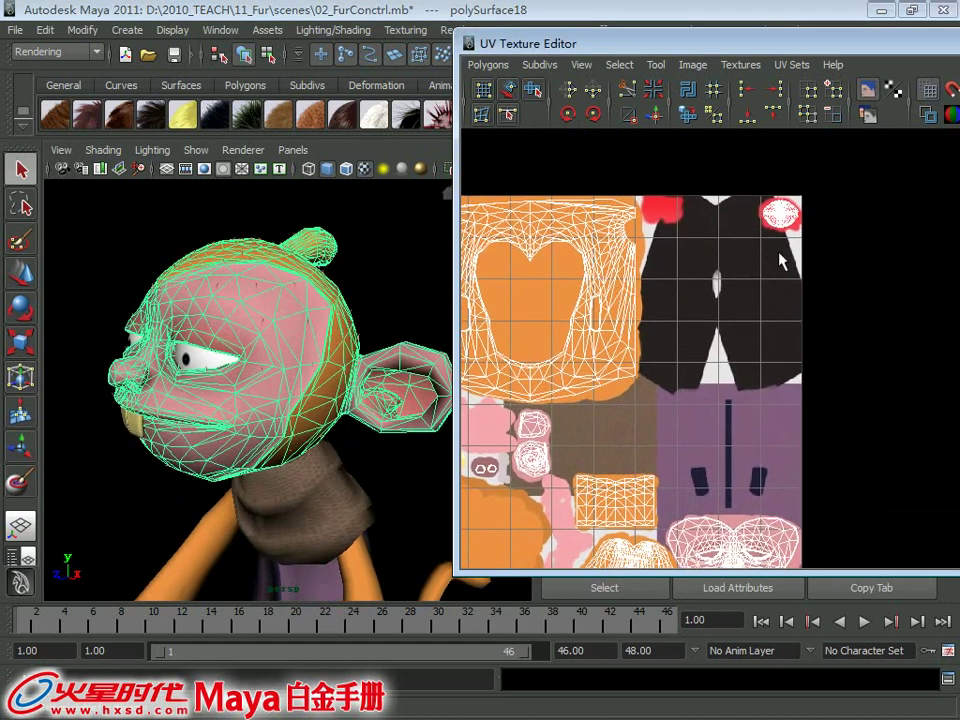
left_click_drag(860, 43, 538, 68)
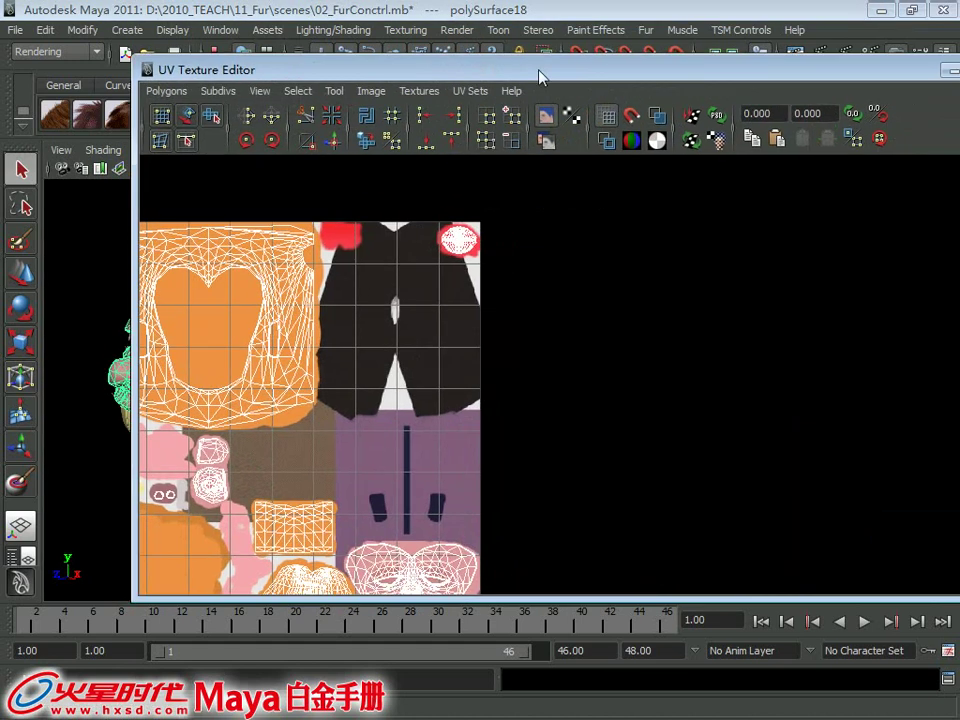
left_click(948, 72)
Add the small eye island to the face selection
left_click(880, 10)
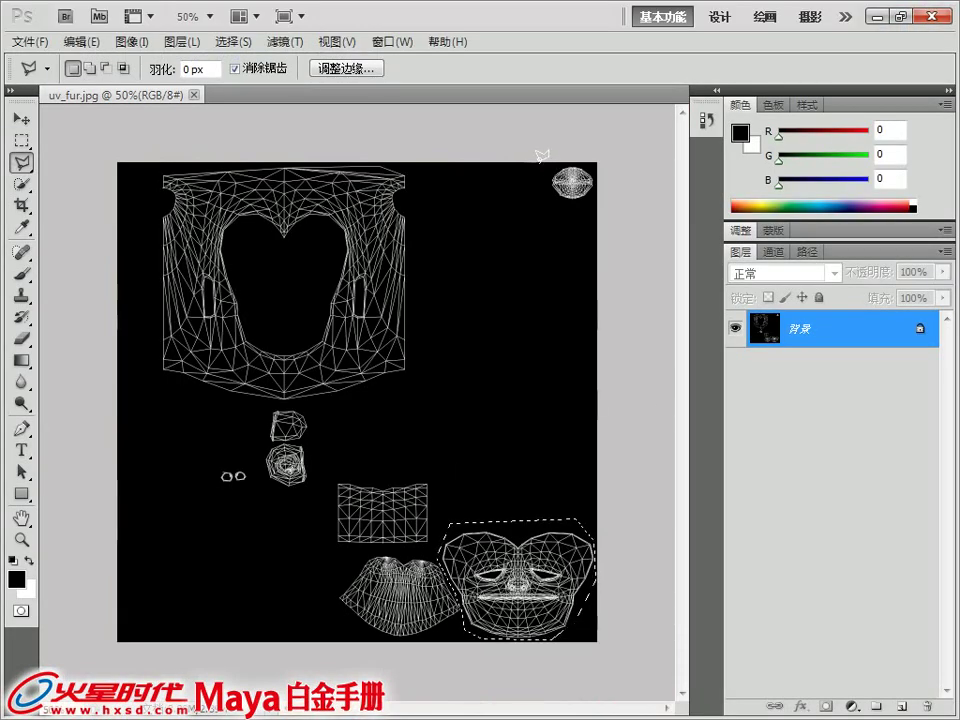
left_click(541, 171, "shift")
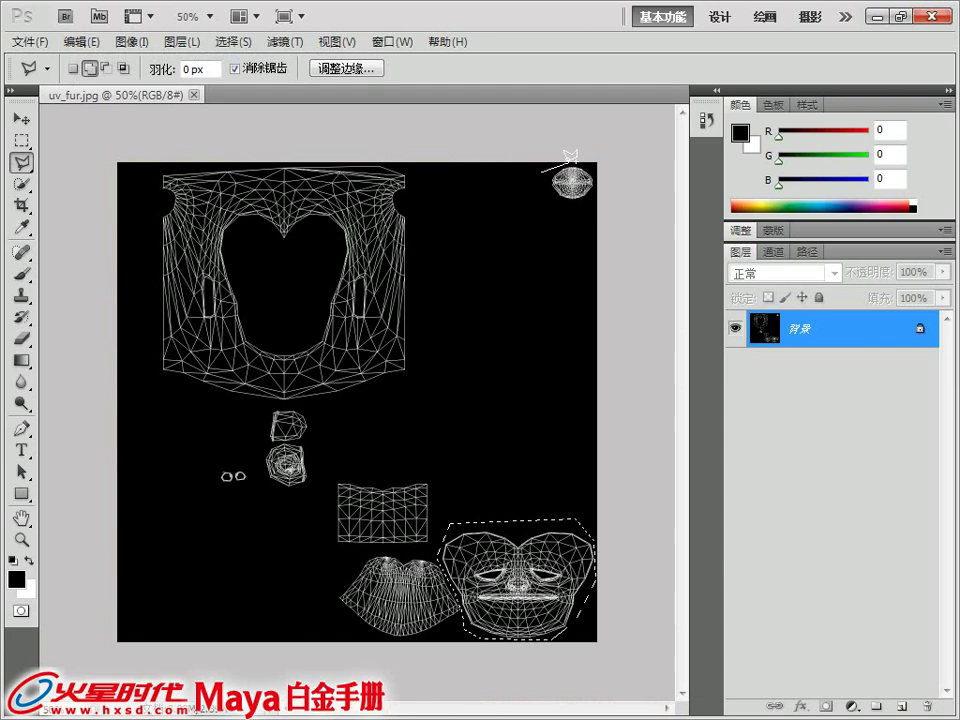
left_click(591, 165)
left_click(605, 186)
left_click(566, 218)
left_click(549, 195)
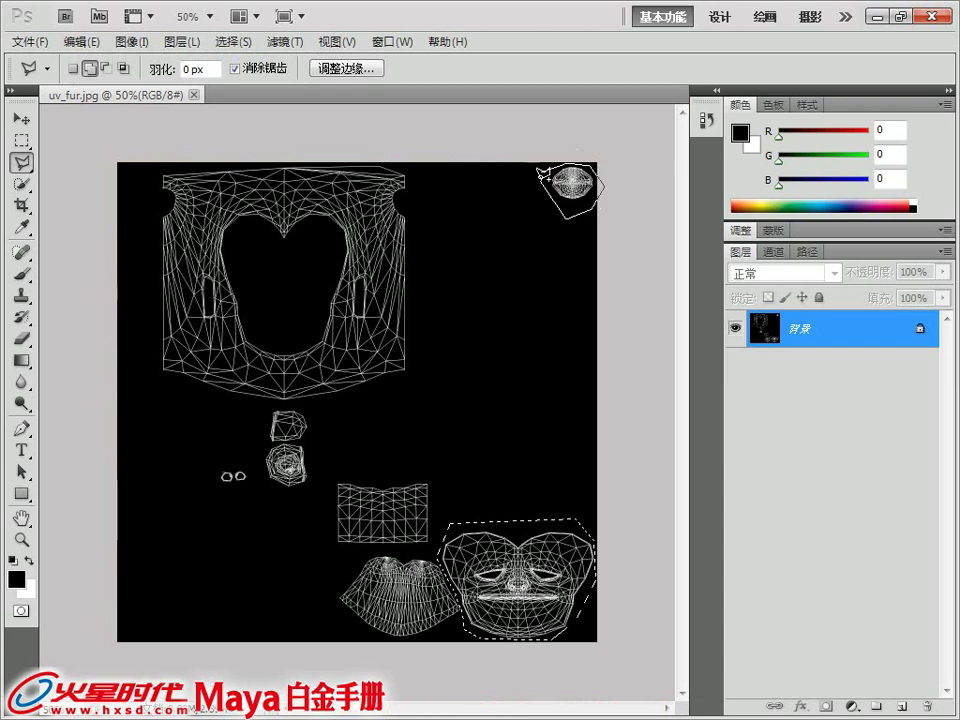
left_click(541, 171)
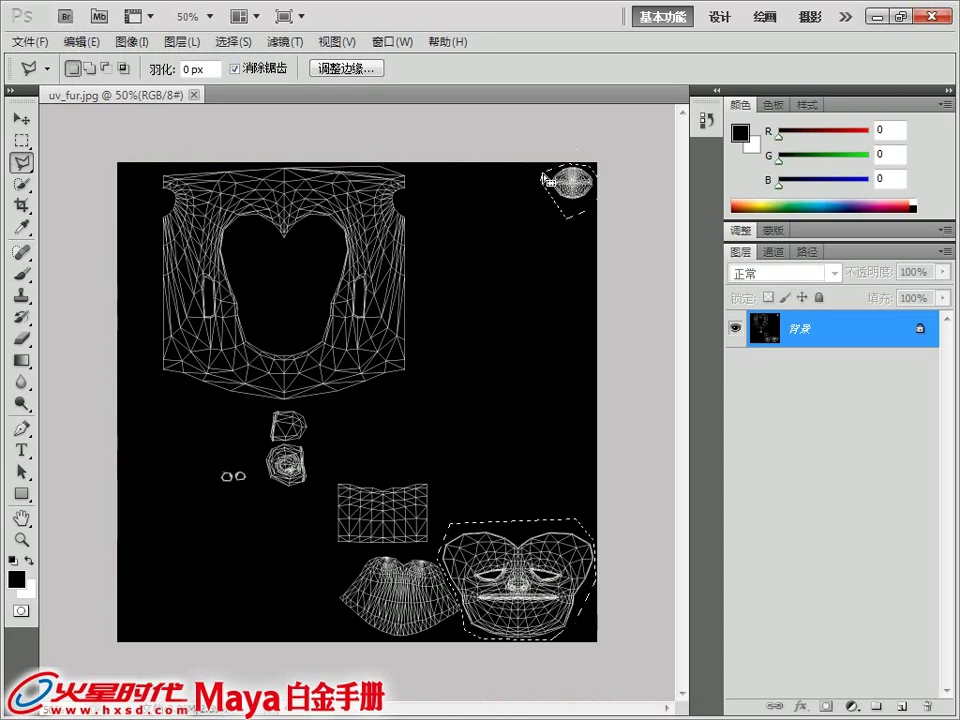
Fill the selected islands black and everything else white, then deselect
key("alt+BackSpace")
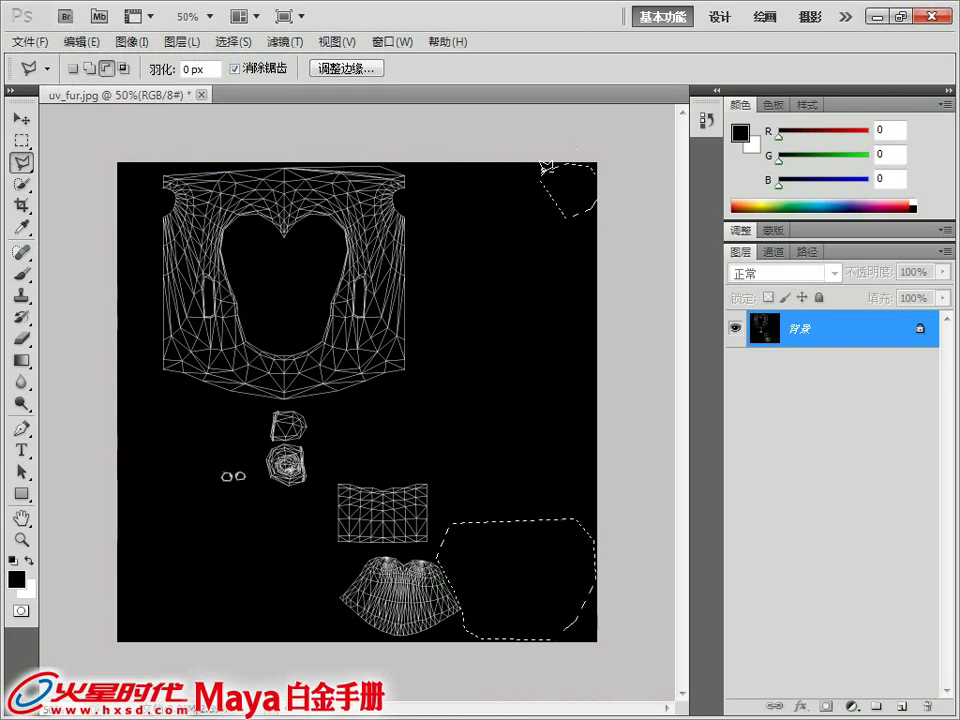
key("ctrl+shift+i")
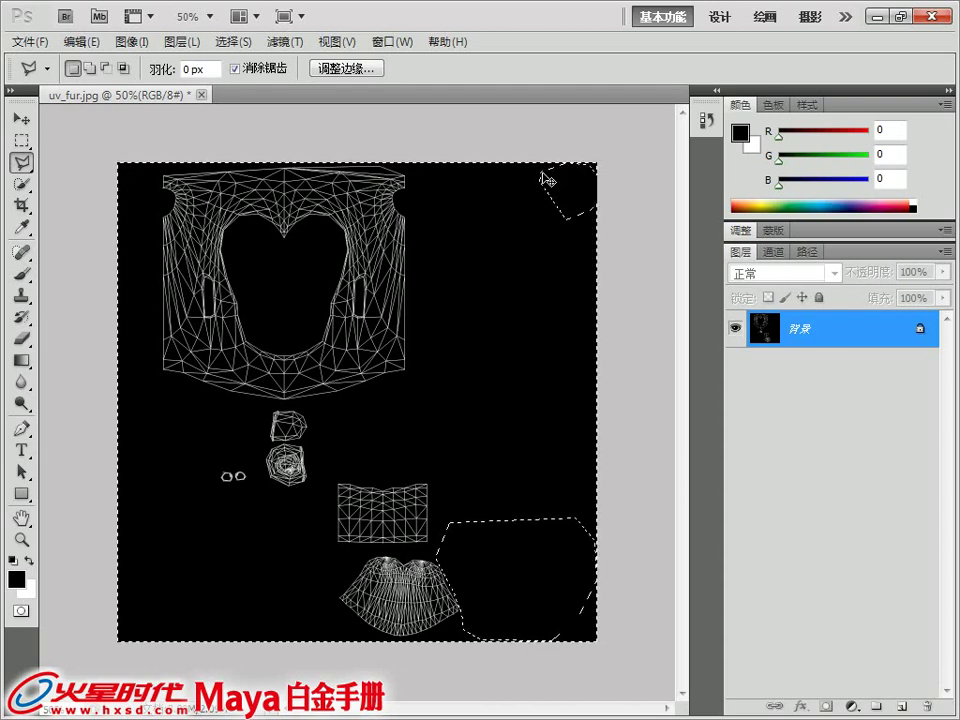
key("ctrl+BackSpace")
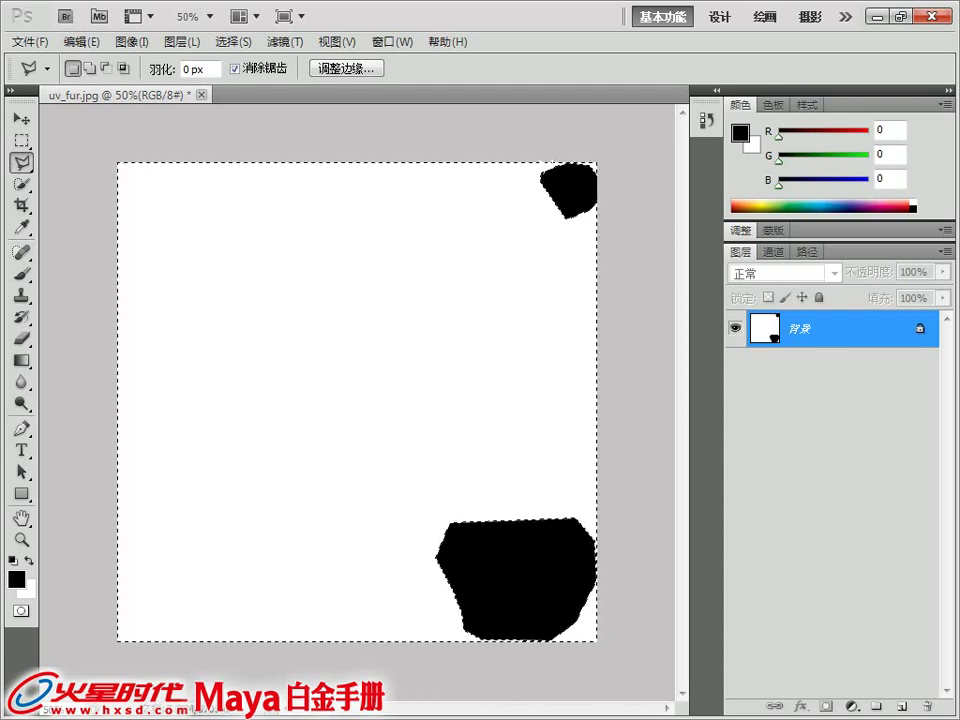
key("ctrl+d")
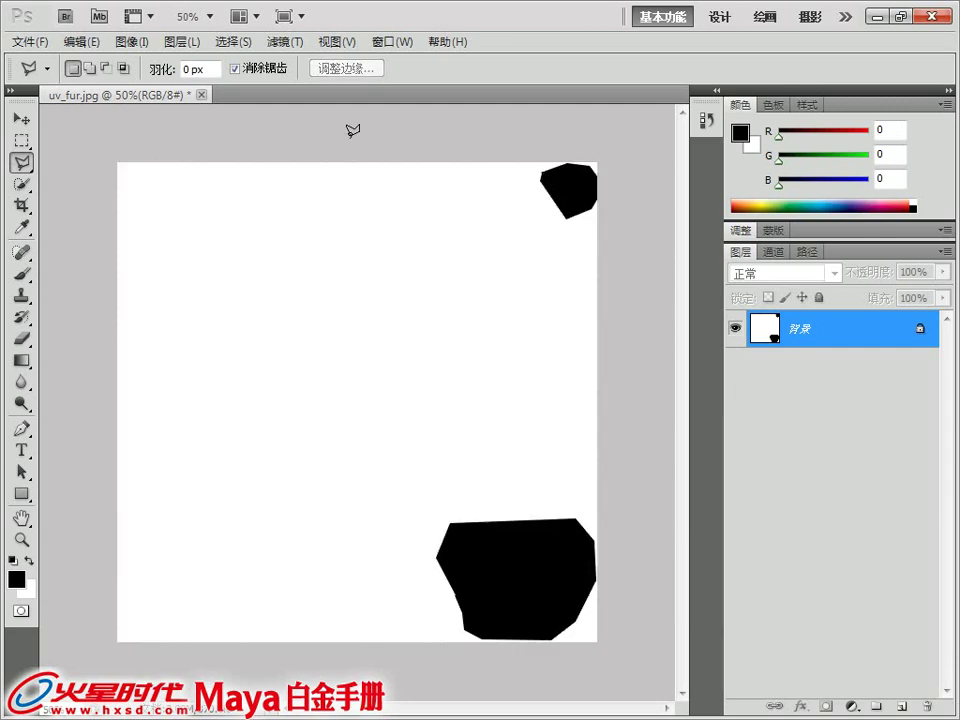
Start a Save As and navigate to the 11_Fur project's sourceimages folder
key("ctrl+shift+s")
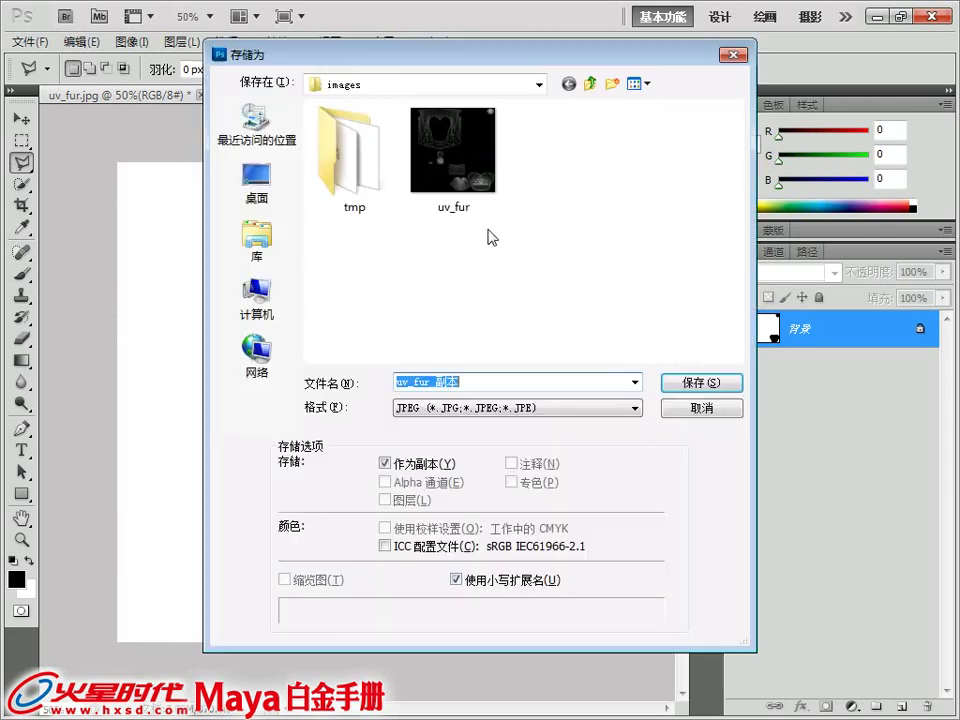
left_click(590, 84)
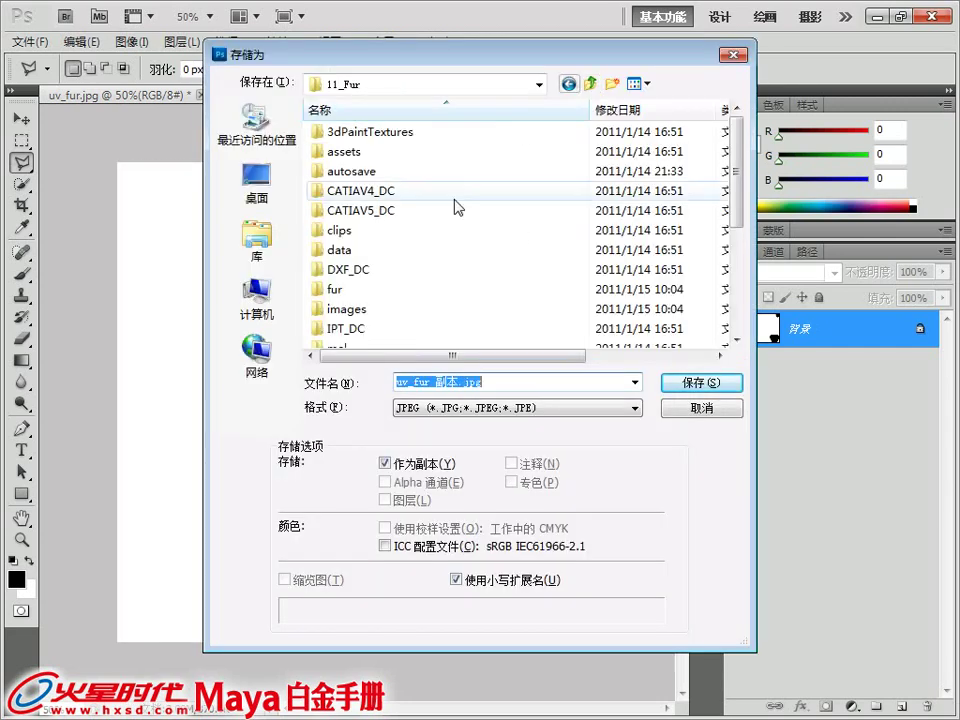
scroll(630, 283, "down", 2)
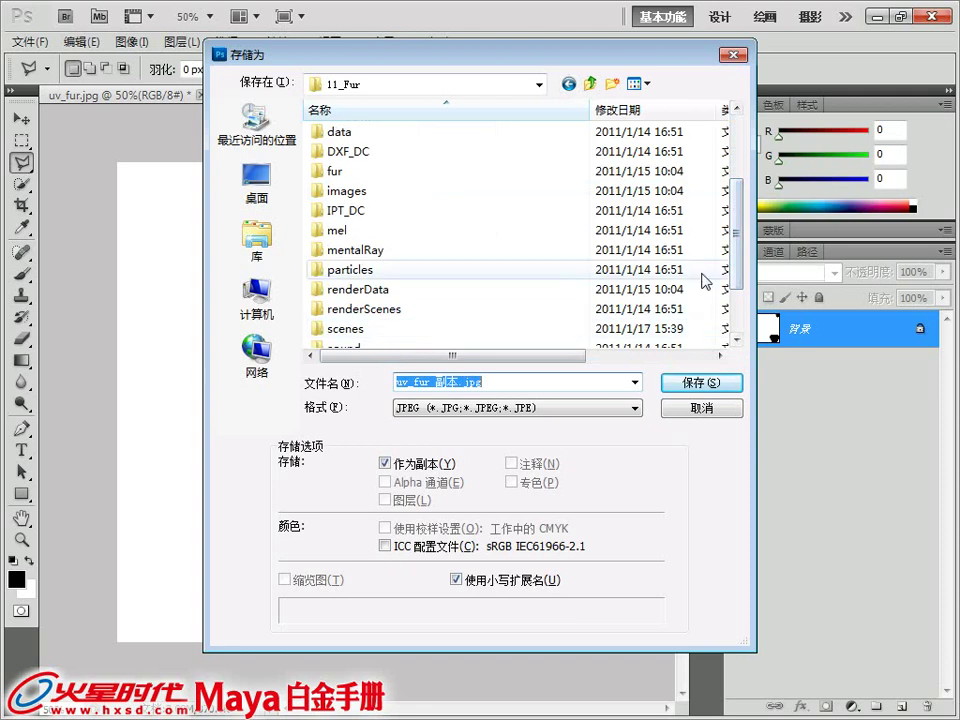
scroll(560, 300, "down", 1)
scroll(400, 330, "down", 2)
double_click(387, 310)
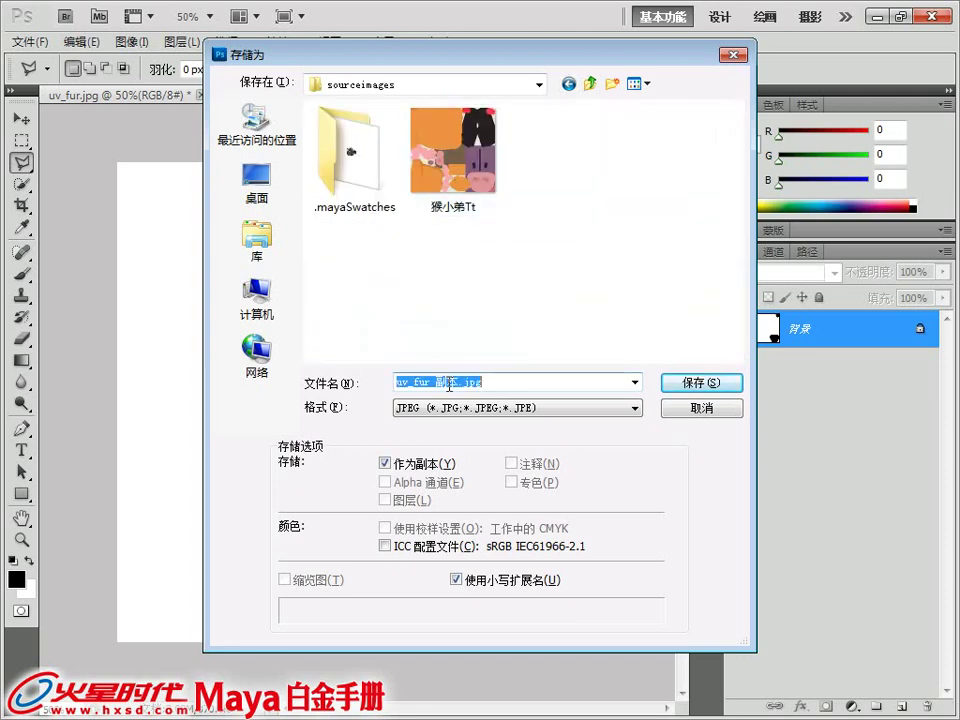
Save the mask as fur_co.jpg with default JPEG options and return to Maya
left_click_drag(459, 382, 444, 383)
key("BackSpace")
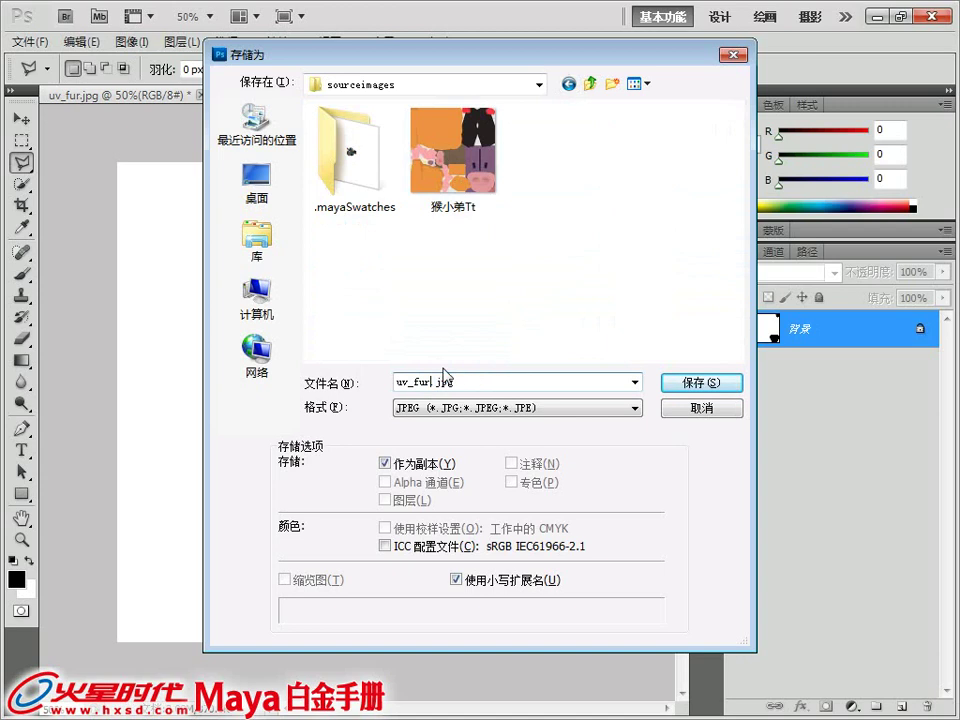
key("BackSpace")
key("BackSpace")
key("BackSpace")
type("_co")
left_click(720, 381)
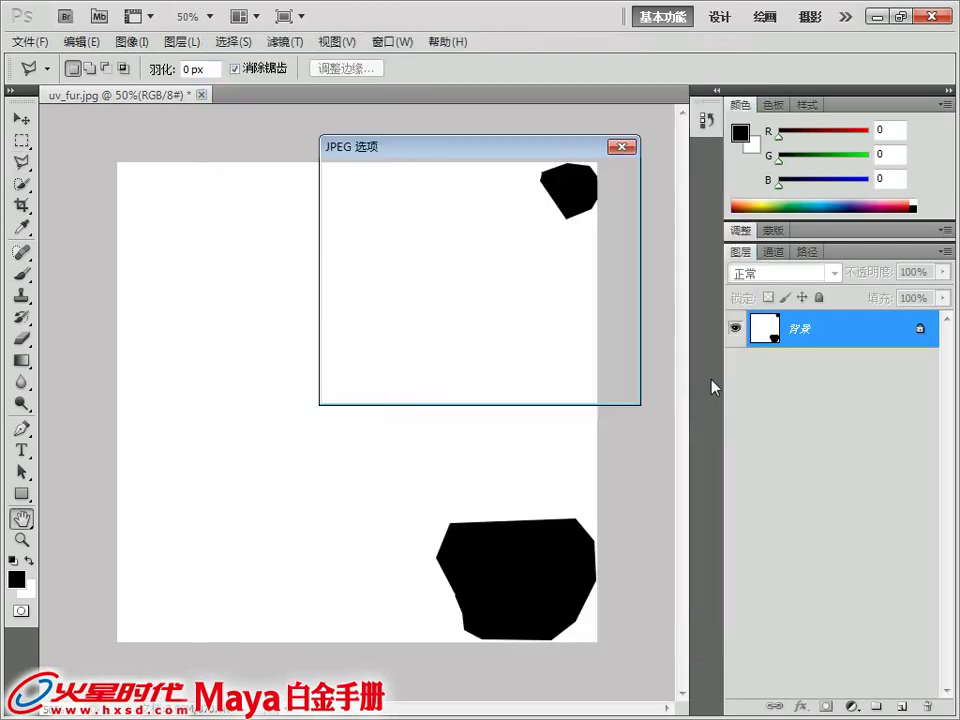
left_click(589, 177)
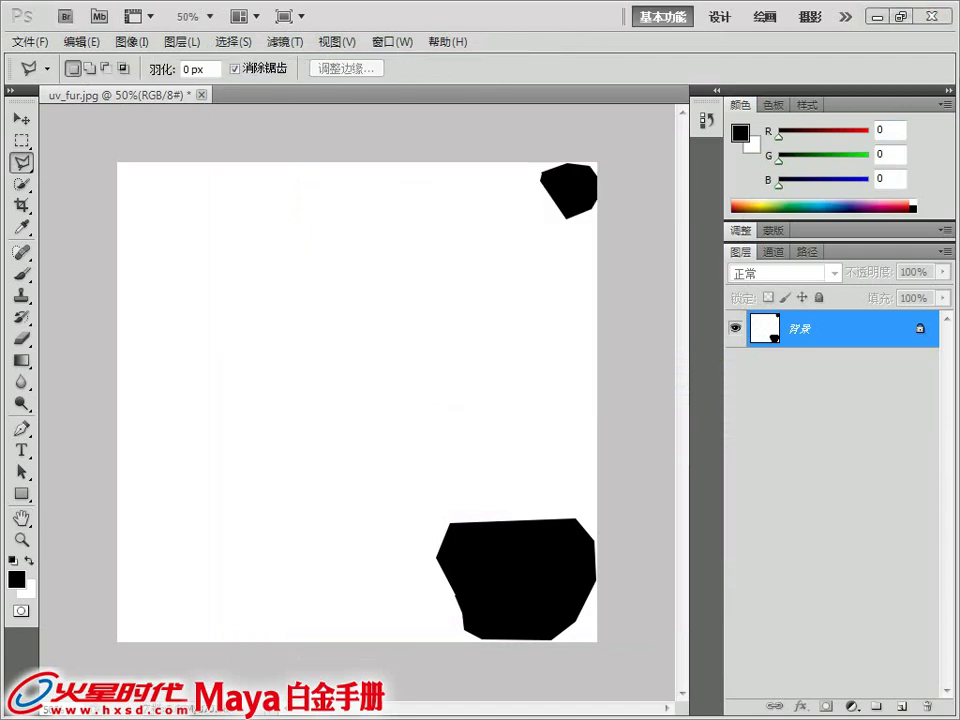
key("alt+Tab")
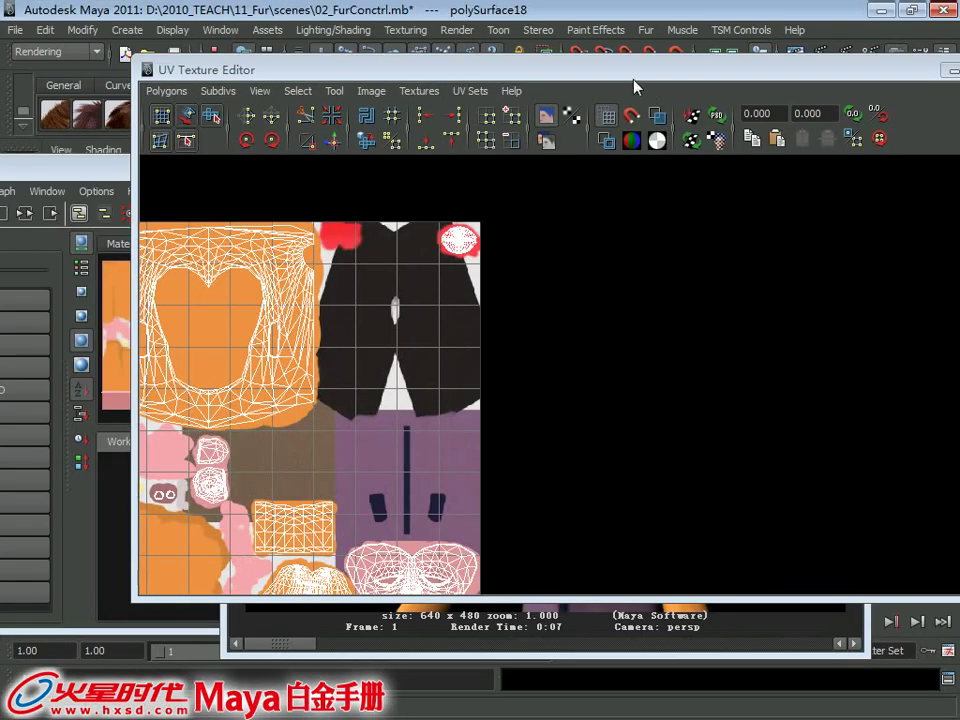
Clear away the UV and preview windows and create a new file24 texture node
left_click_drag(635, 87, 320, 103)
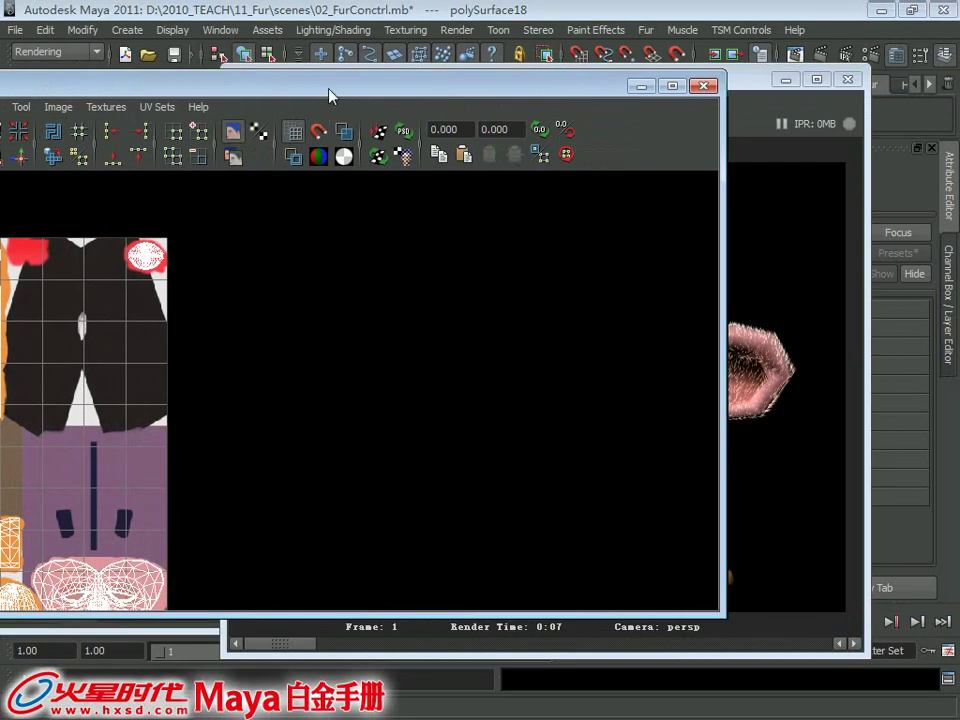
left_click(643, 87)
left_click(787, 79)
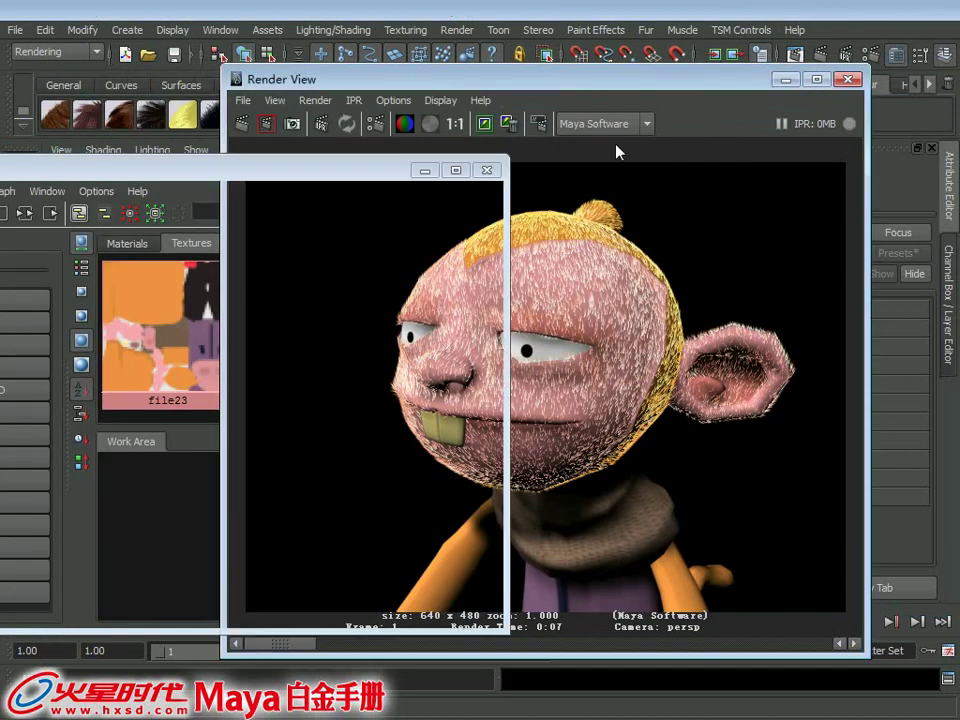
mouse_move(273, 174)
left_mouse_down()
mouse_move(660, 138)
mouse_move(650, 139)
left_mouse_up()
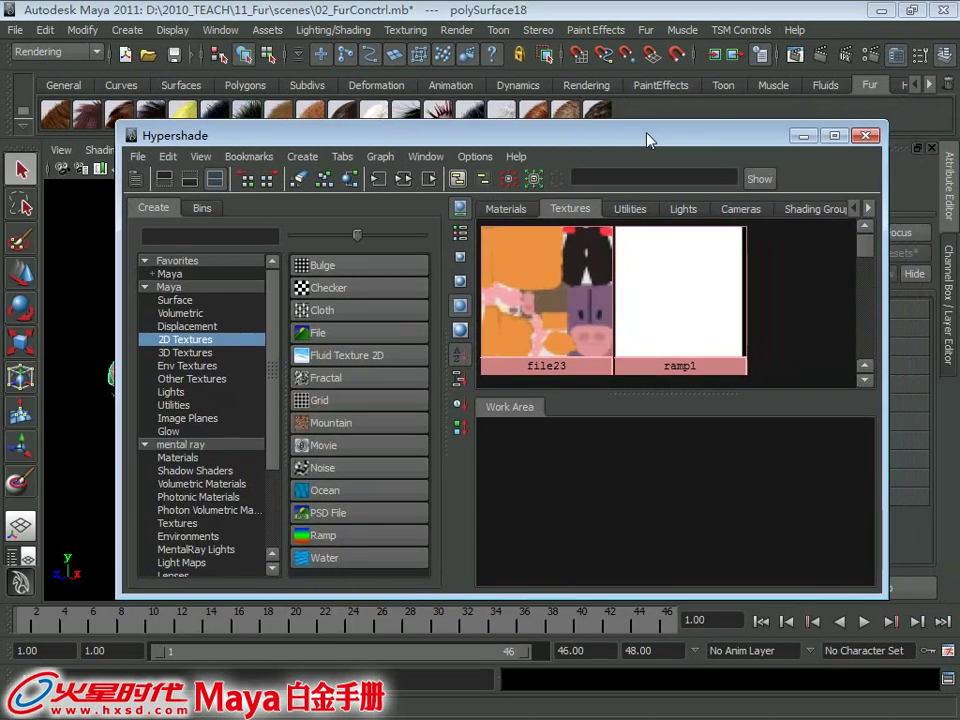
left_click(320, 335)
left_click(703, 490)
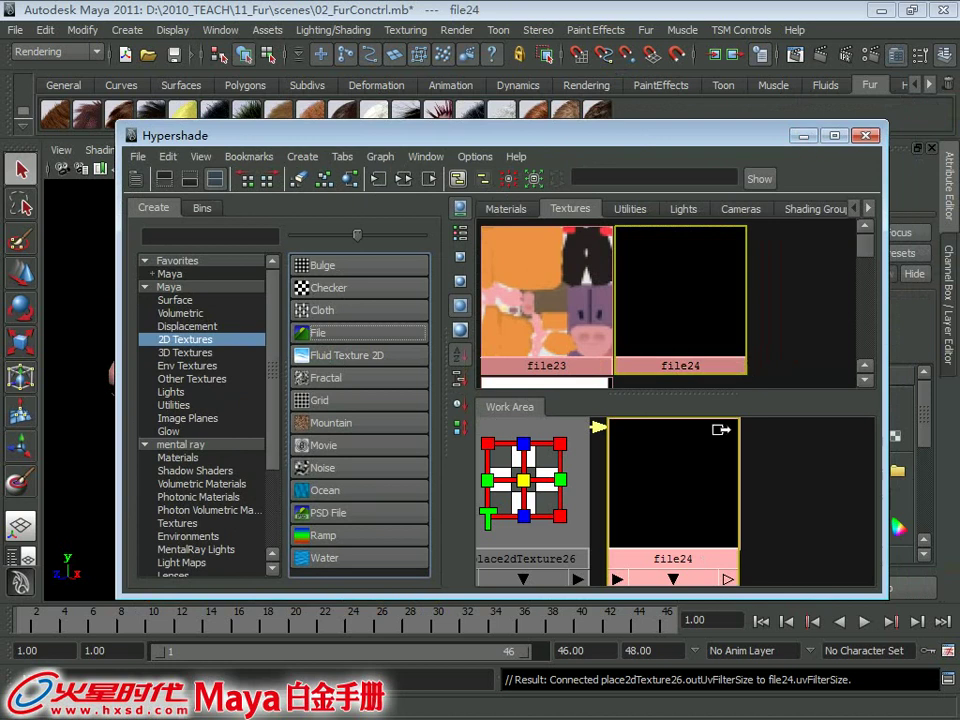
left_click(696, 460)
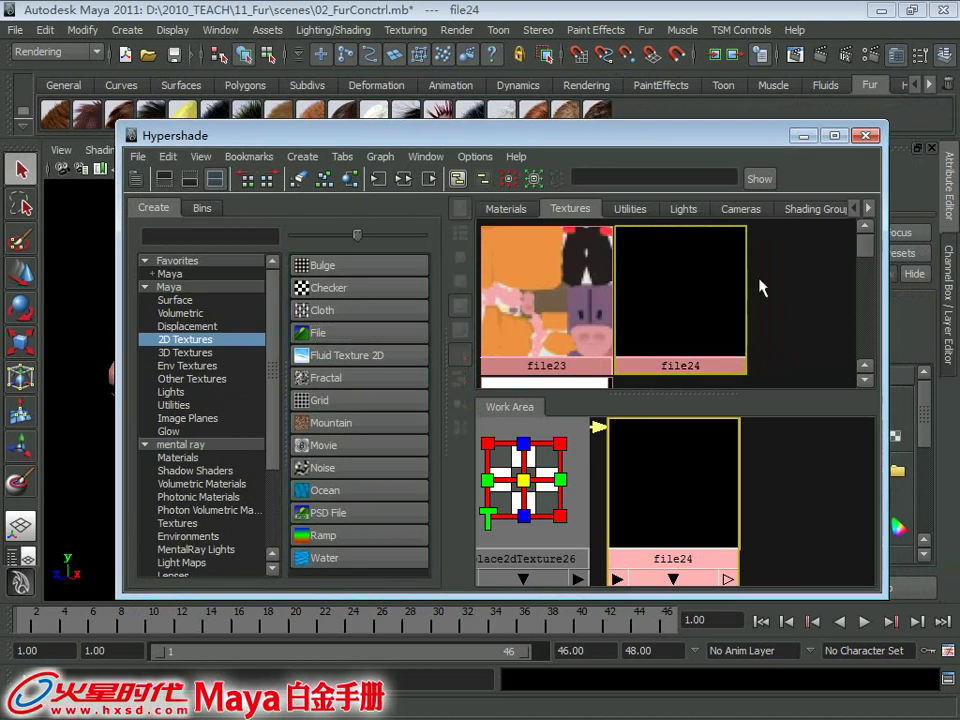
left_click(808, 140)
Load fur_contrl.jpg from sourceimages as file24's image
left_click(897, 469)
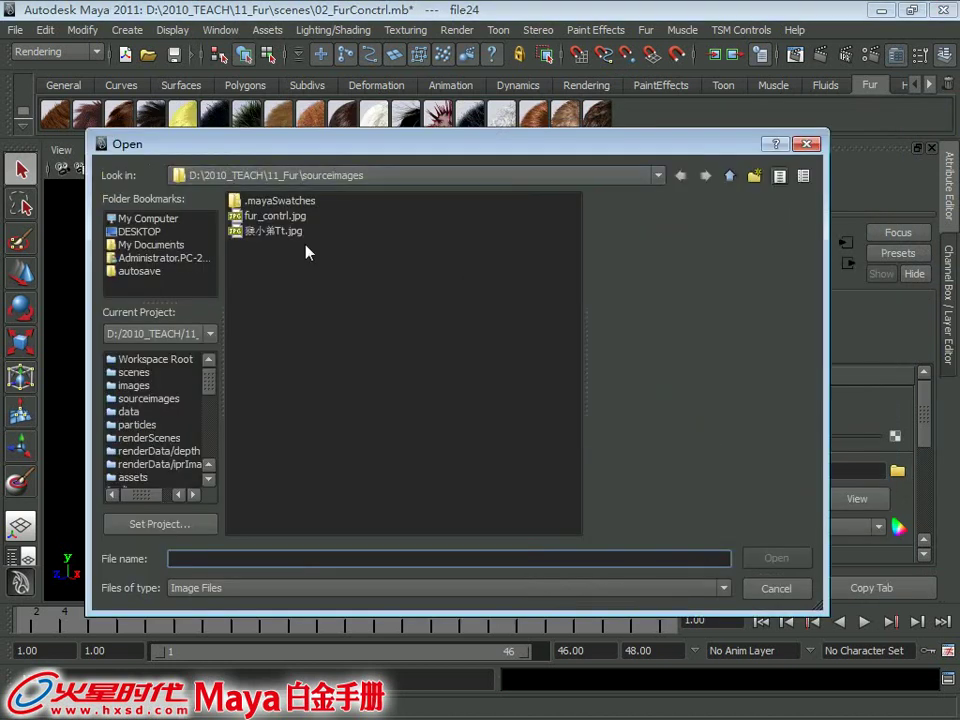
left_click(290, 216)
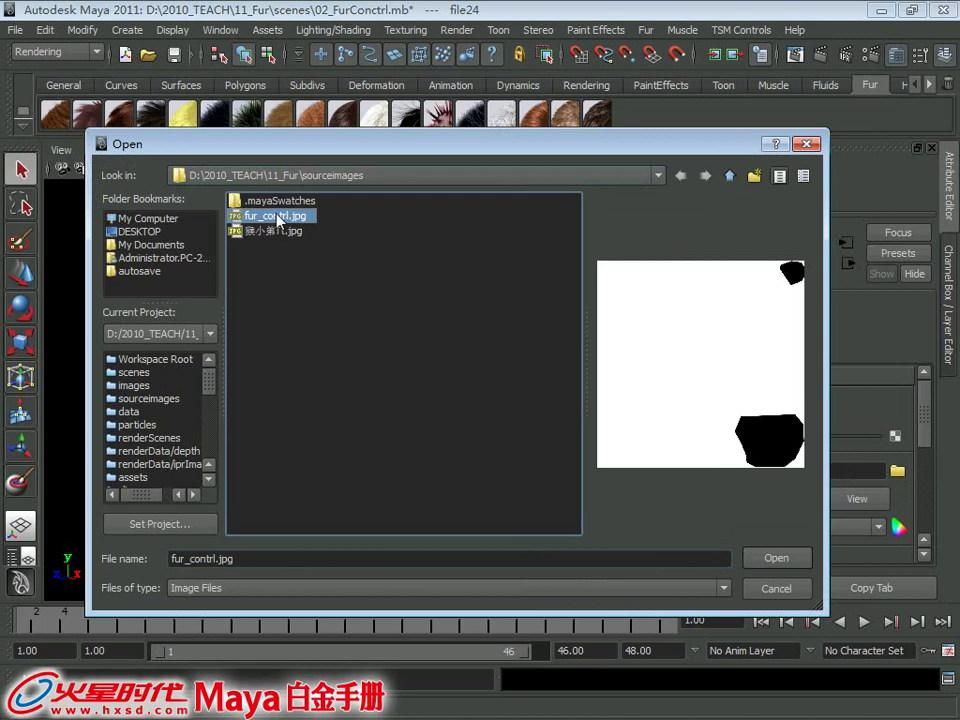
double_click(279, 217)
left_click_drag(292, 355, 252, 255, "alt")
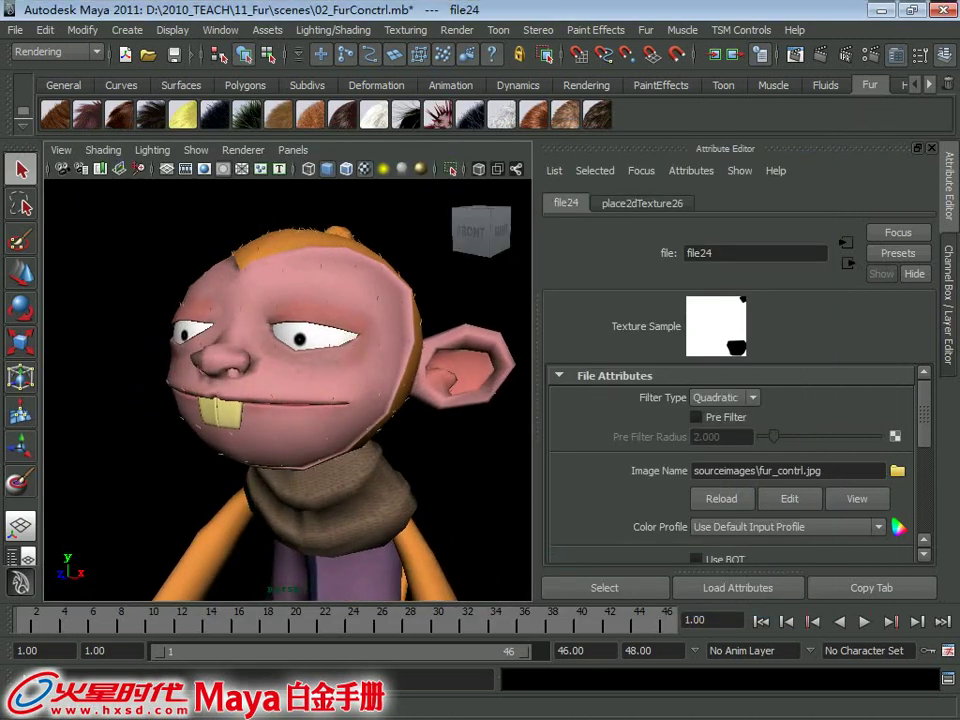
Drag file24 onto the Bear fur description's Baldness attribute to connect its outAlpha
left_click(392, 270)
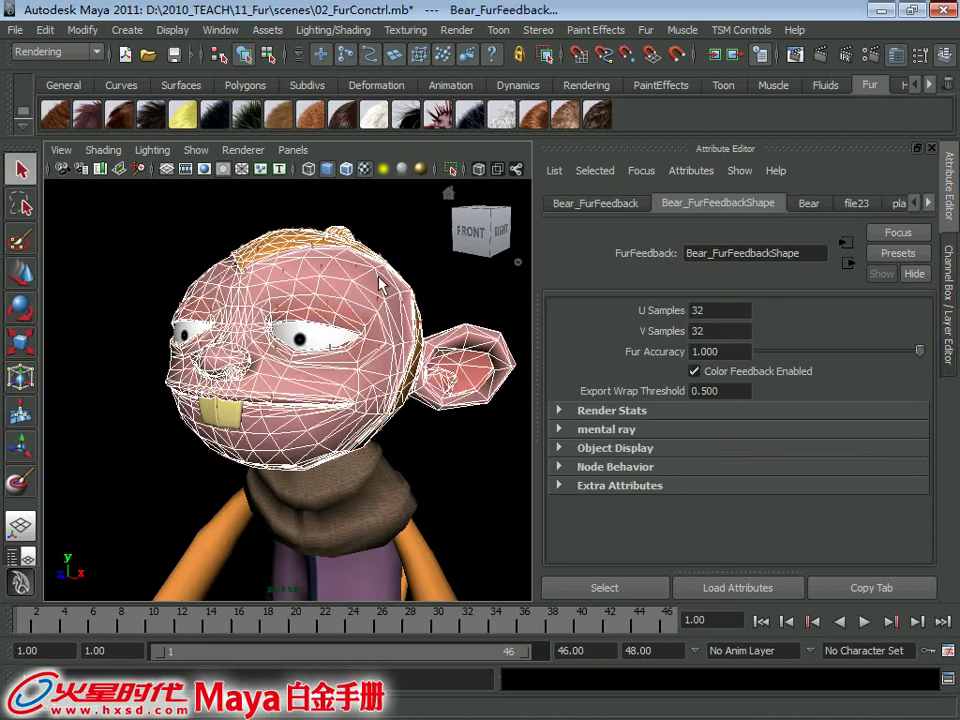
left_click(812, 204)
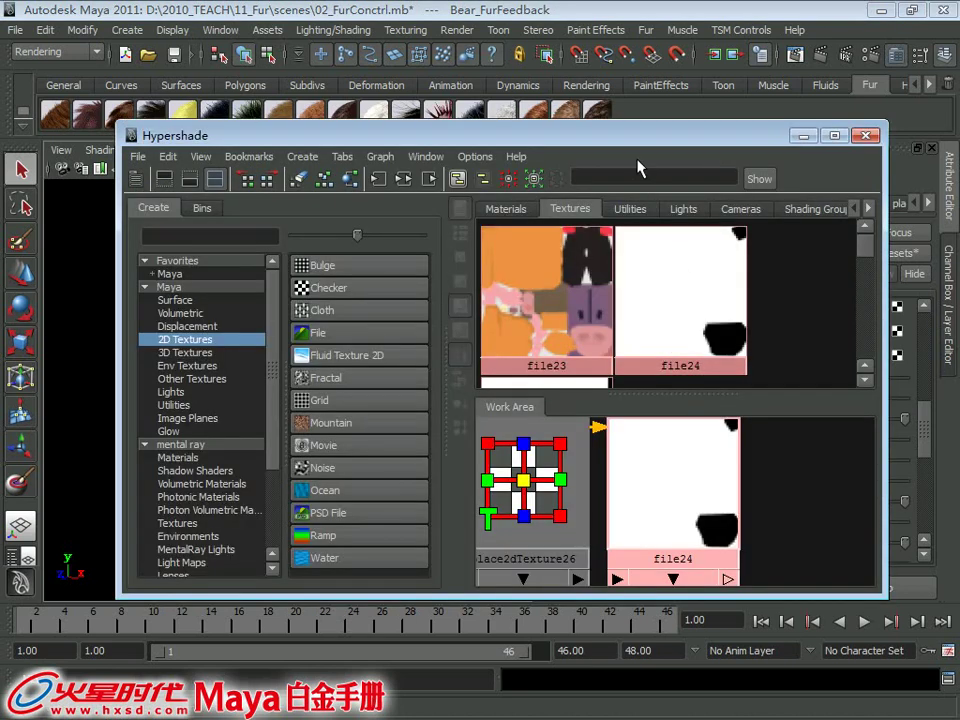
mouse_move(625, 146)
left_mouse_down()
mouse_move(240, 160)
mouse_move(227, 141)
left_mouse_up()
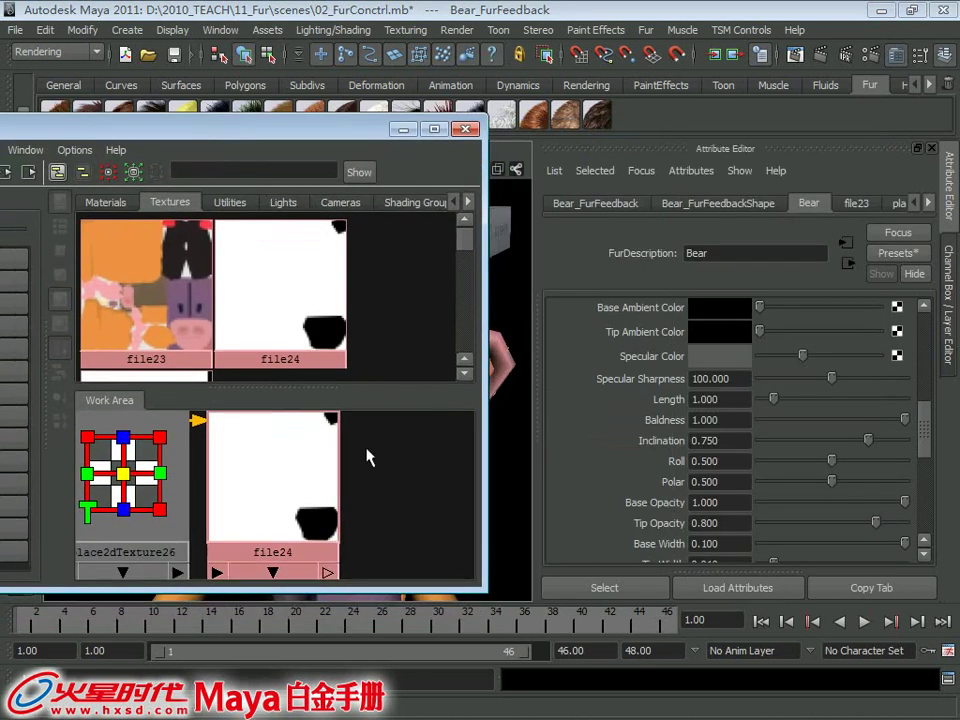
middle_click_drag(293, 477, 673, 425)
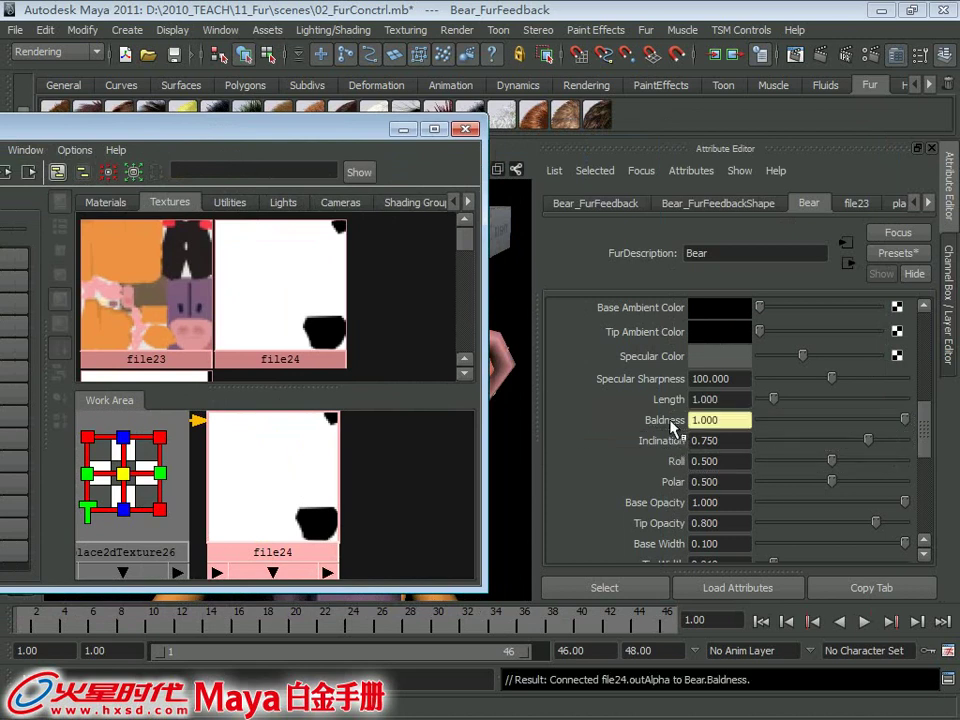
left_click(403, 129)
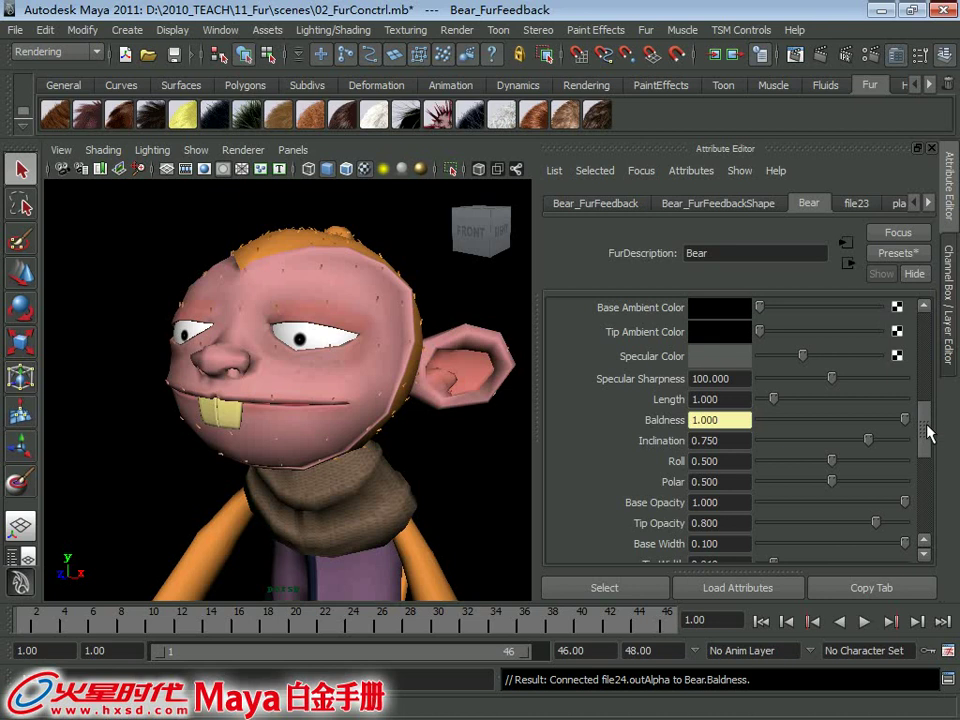
Bake the Bear fur attribute maps
left_click_drag(929, 432, 937, 397)
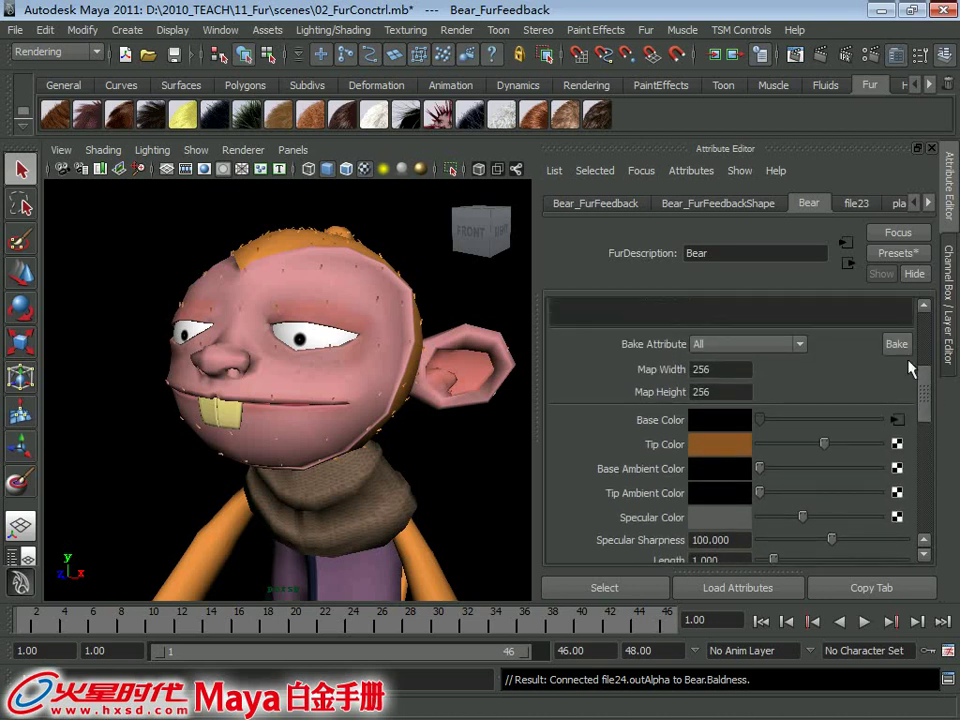
left_click(902, 350)
mouse_move(392, 379)
left_mouse_down("alt")
mouse_move(420, 366)
mouse_move(446, 371)
mouse_move(395, 388)
mouse_move(446, 396)
mouse_move(390, 328)
left_mouse_up("alt")
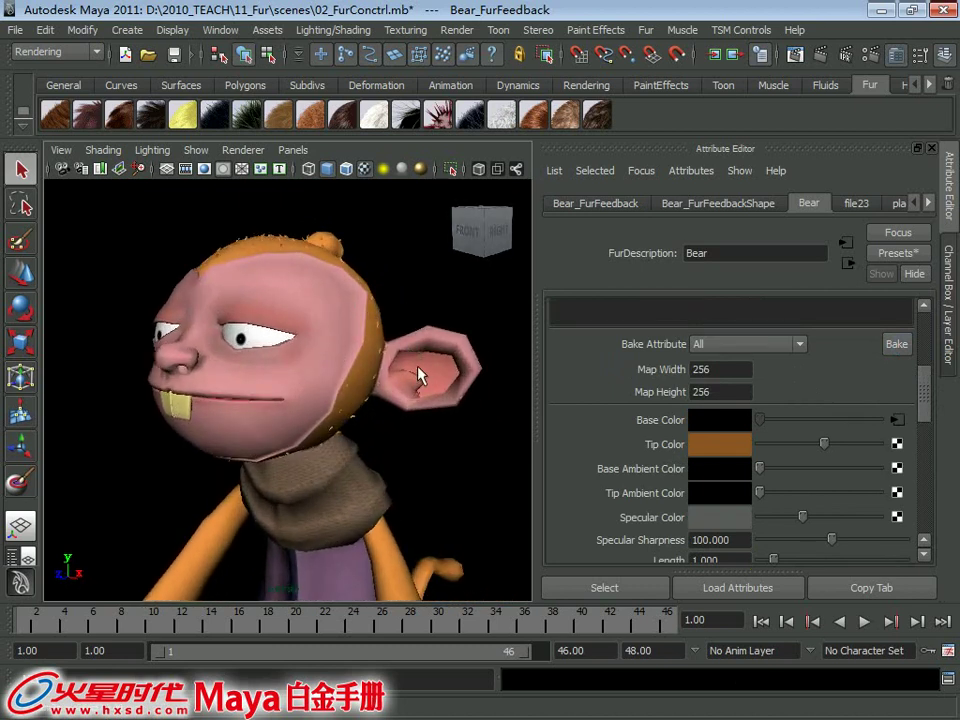
mouse_move(422, 375)
left_mouse_down("alt")
mouse_move(182, 386)
mouse_move(225, 358)
mouse_move(375, 336)
mouse_move(231, 339)
mouse_move(392, 341)
mouse_move(315, 344)
left_mouse_up("alt")
right_click_drag(315, 344, 317, 381, "alt")
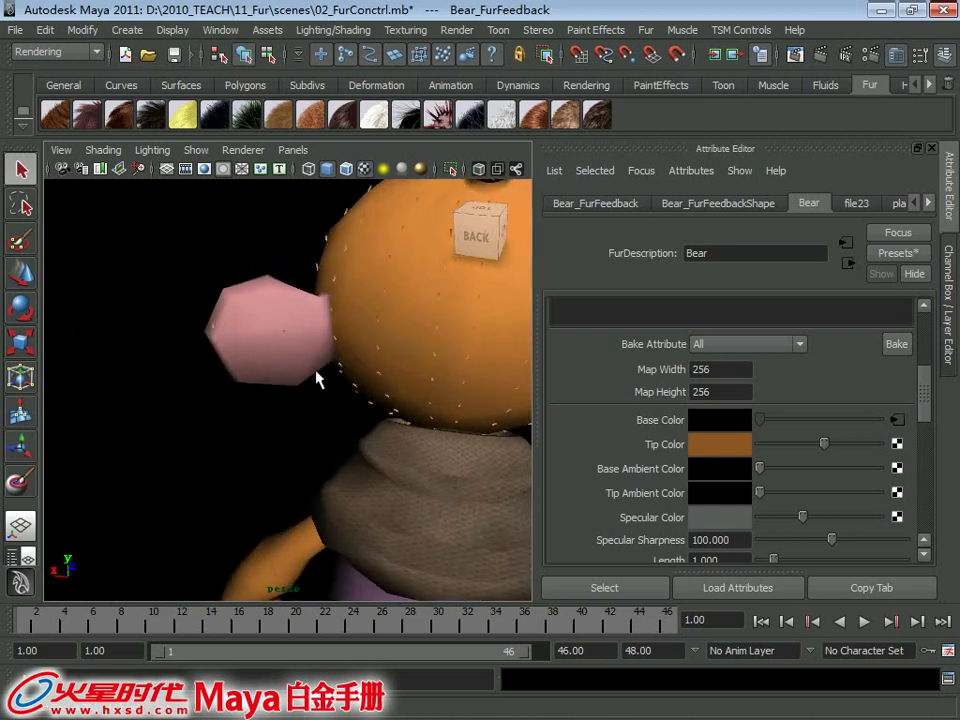
Switch the head mesh to UV mode and marquee-select the ear's UVs
left_click(300, 349)
mouse_move(279, 321)
left_mouse_down("alt")
mouse_move(403, 326)
mouse_move(311, 339)
mouse_move(491, 326)
mouse_move(380, 322)
left_mouse_up("alt")
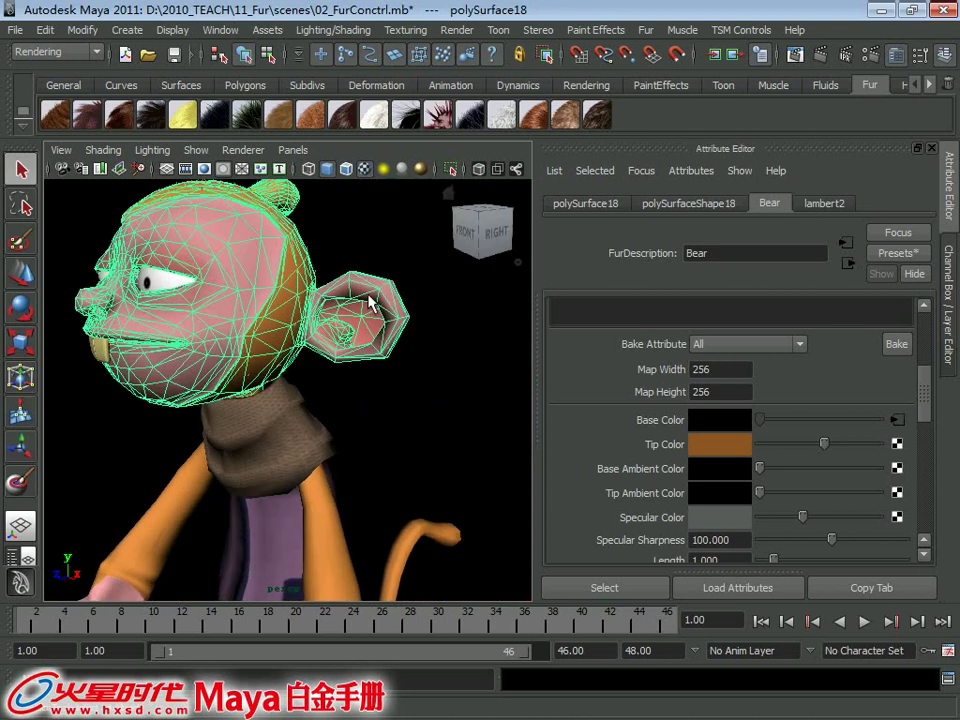
right_click_drag(376, 300, 410, 297)
left_click_drag(339, 259, 437, 381)
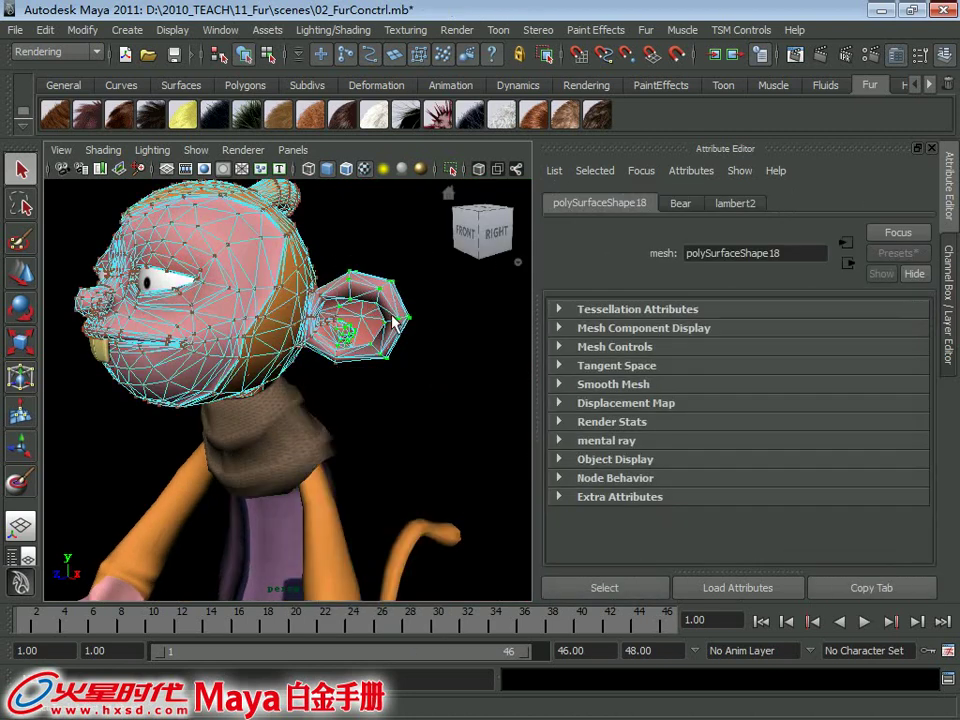
left_click(222, 29)
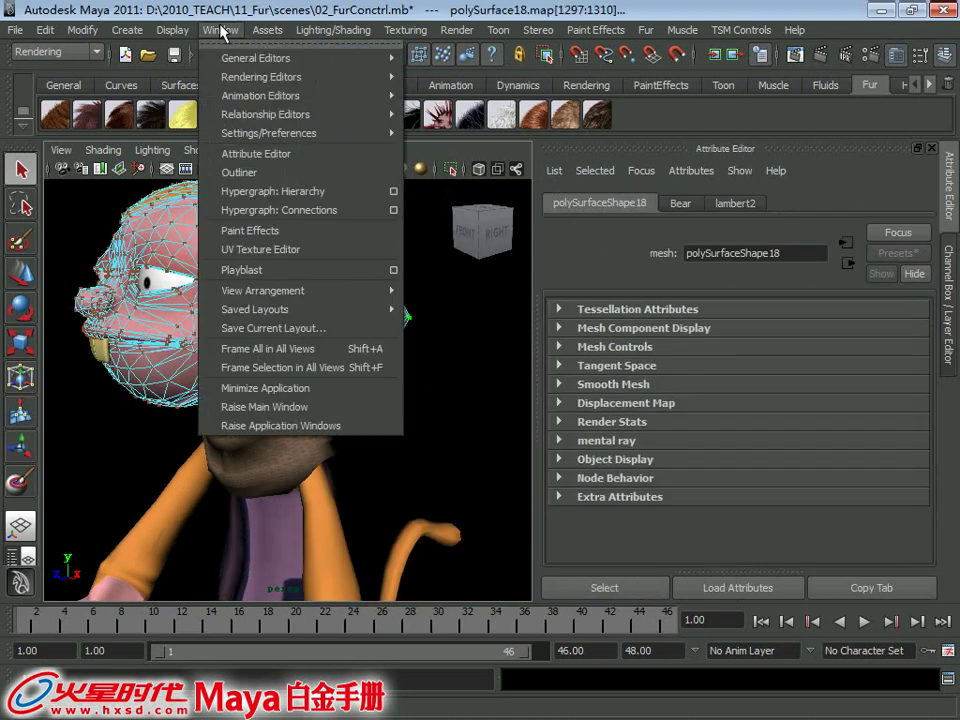
Show the UV Texture Editor and zoom in on where the ear UVs sit on the texture
left_click(358, 257)
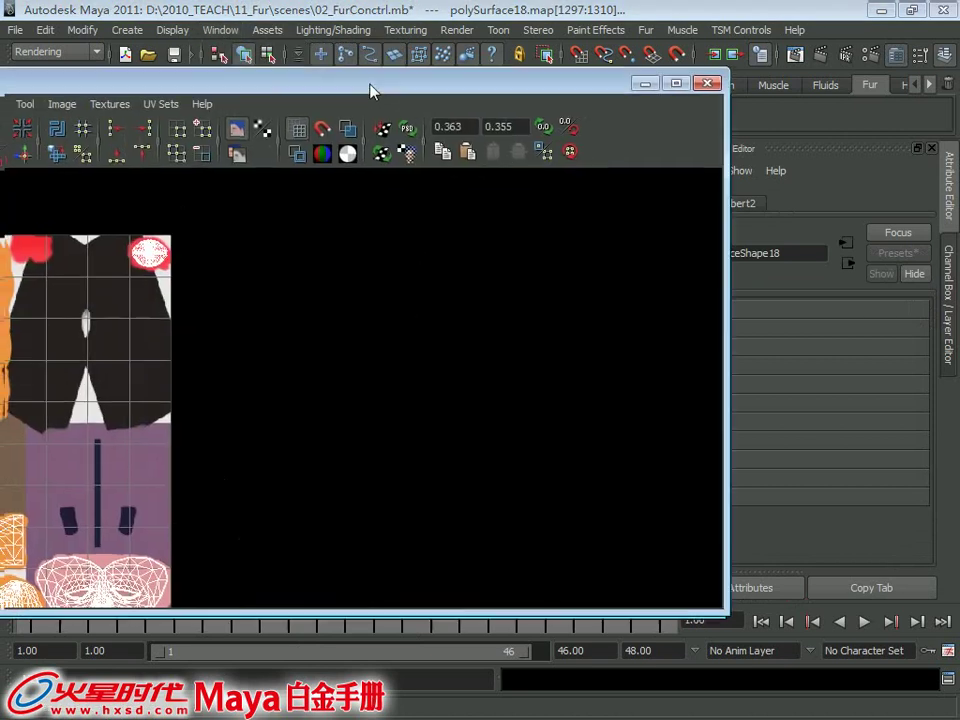
double_click(370, 91)
mouse_move(266, 8)
left_mouse_down()
mouse_move(573, 21)
mouse_move(555, 24)
left_mouse_up()
scroll(579, 221, "up", 2)
scroll(542, 364, "up", 2)
scroll(610, 400, "up", 2)
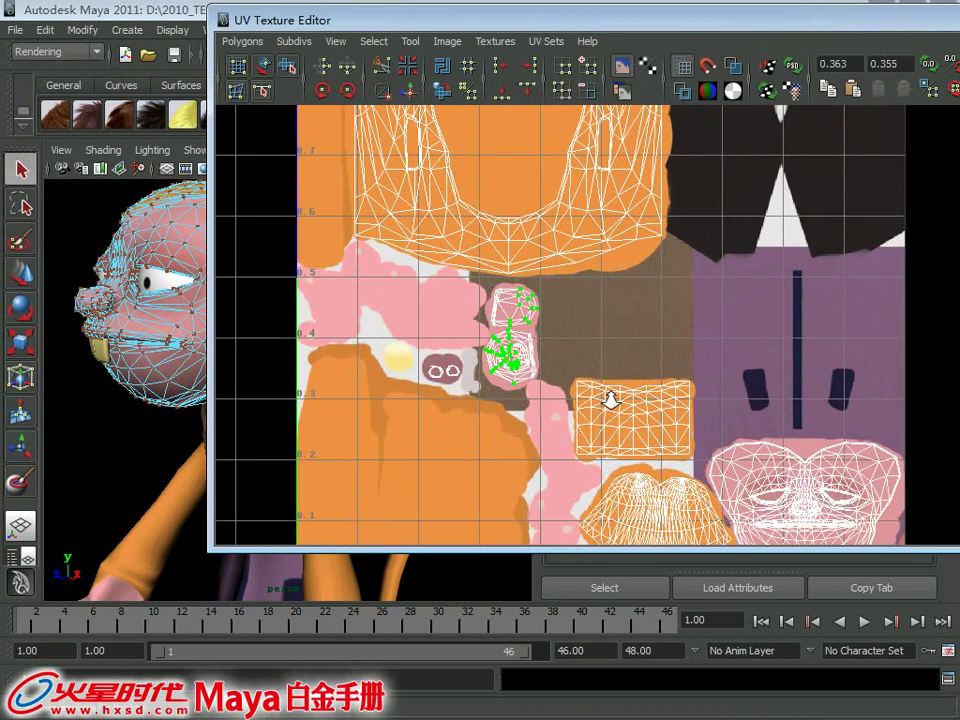
scroll(610, 400, "up", 1)
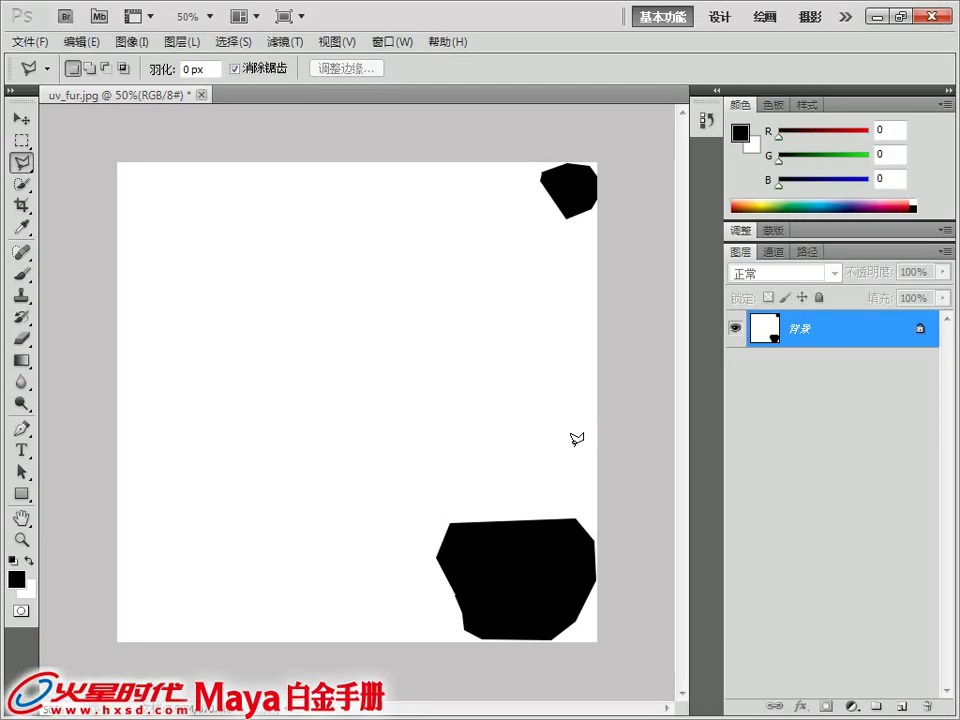
Undo the white fill and clear the selection to restore the UV wireframe on black
key("ctrl+alt+z")
key("ctrl+alt+z")
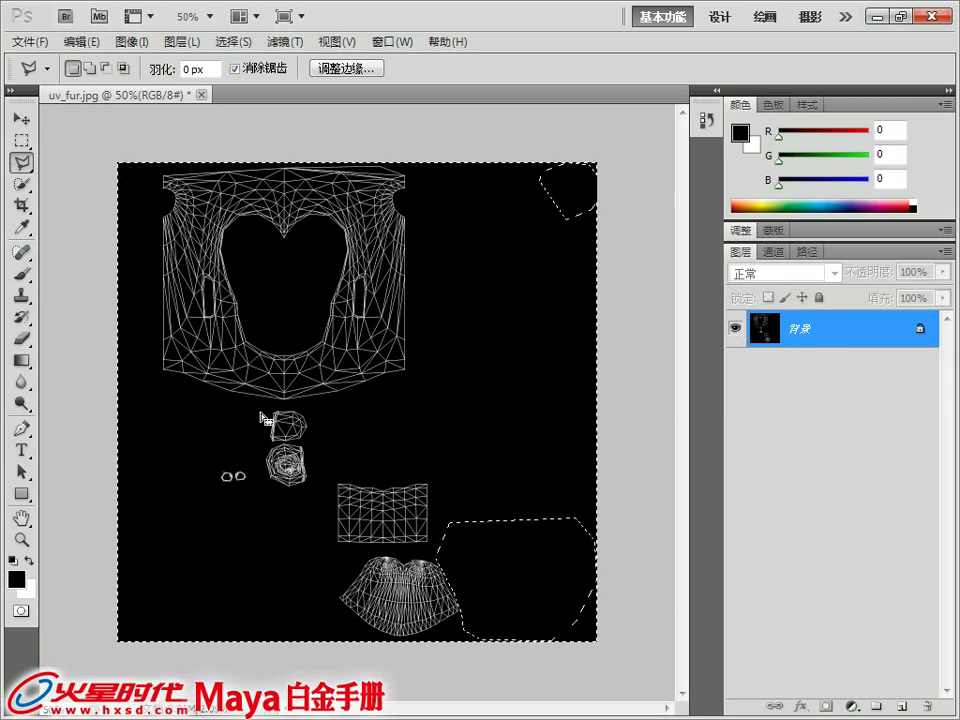
key("ctrl+d")
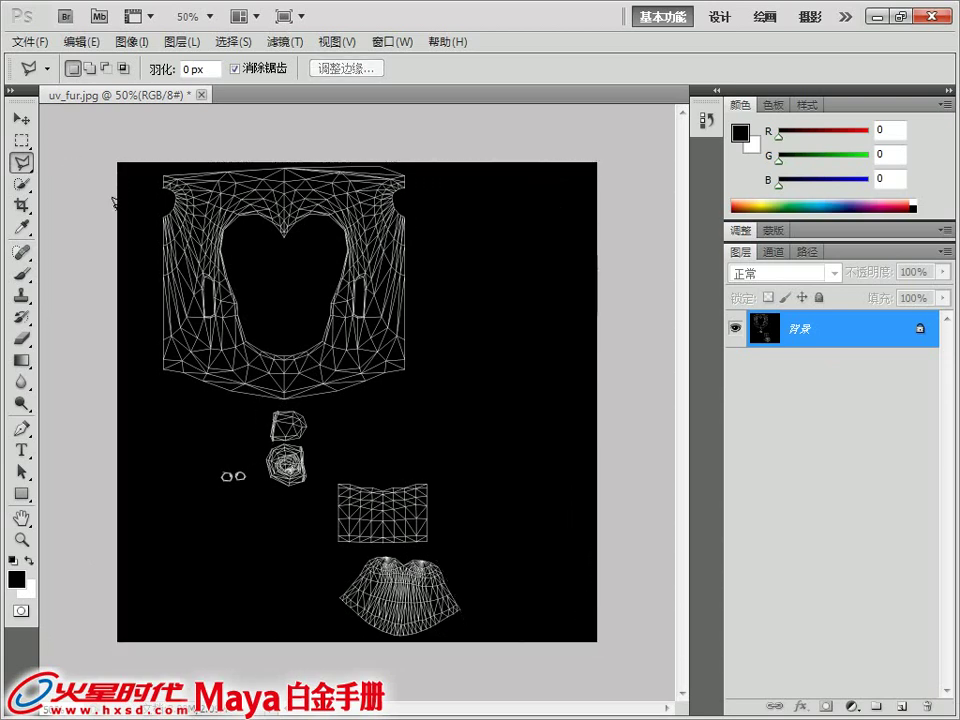
key("ctrl+z")
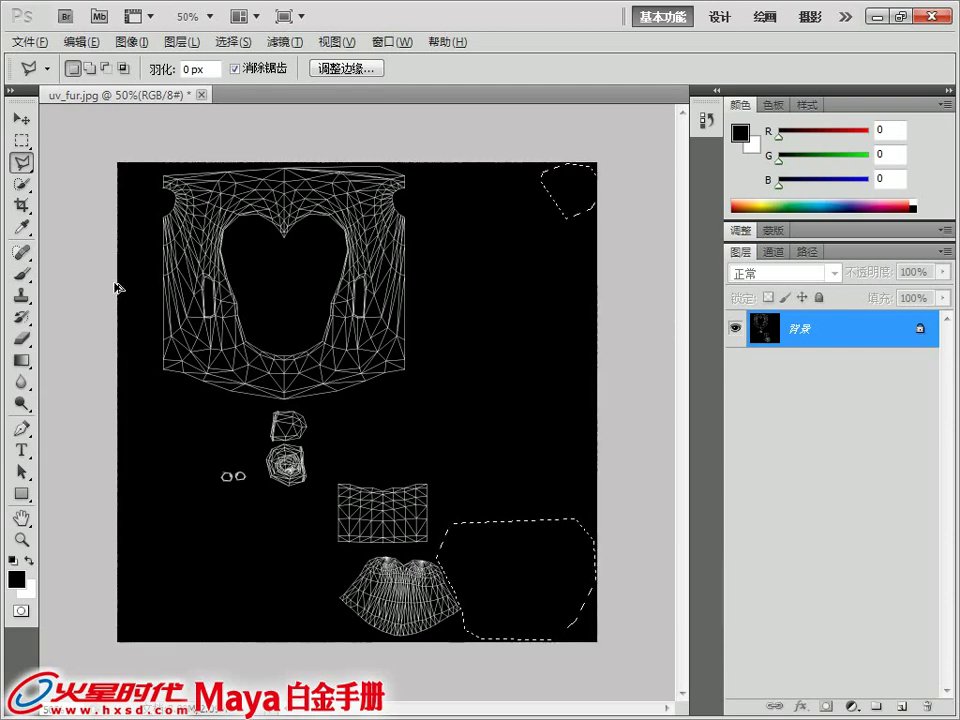
key("ctrl+shift+i")
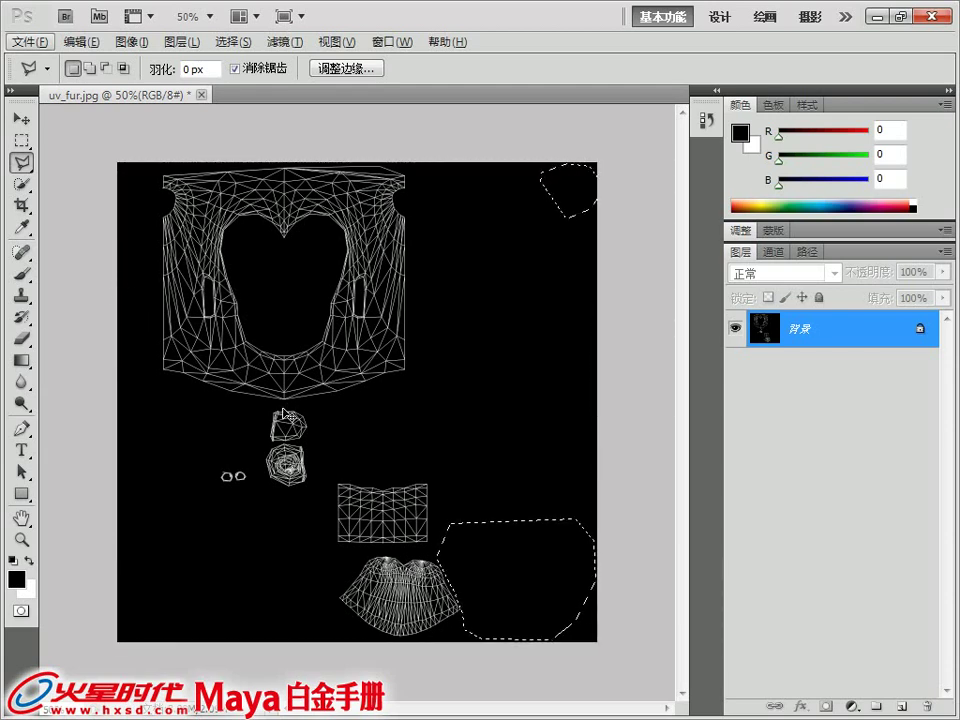
key("ctrl+d")
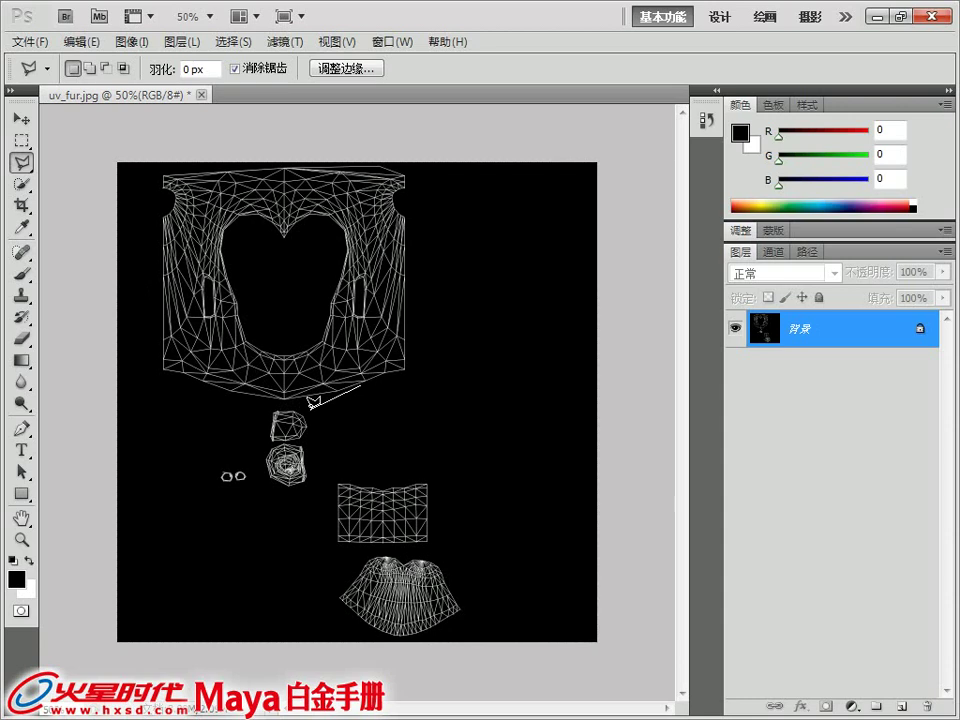
key("Escape")
key("ctrl+z")
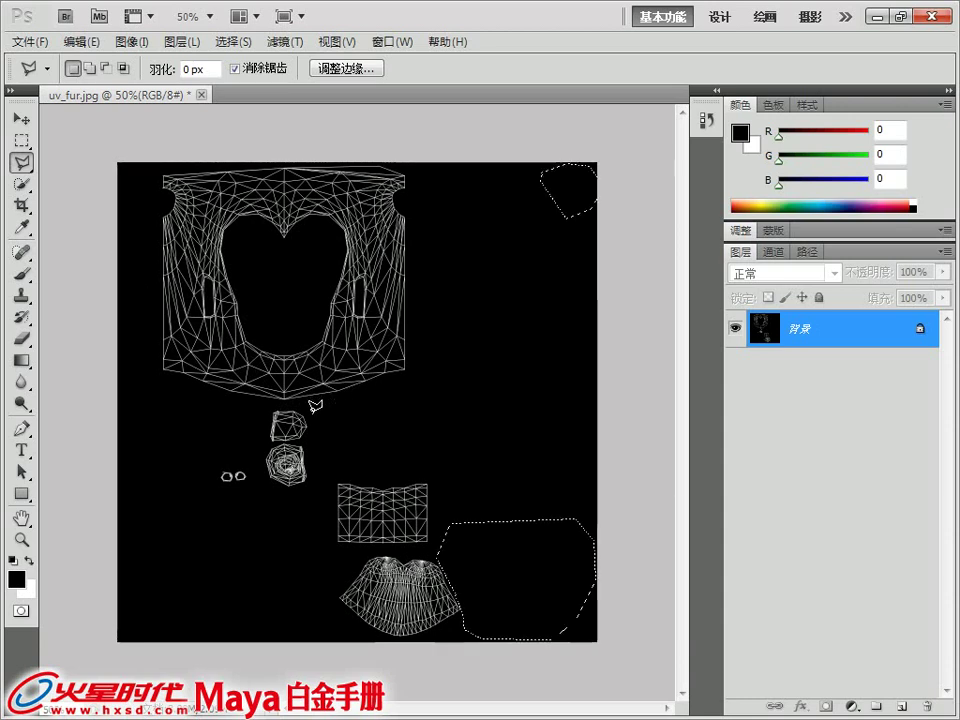
key("ctrl+d")
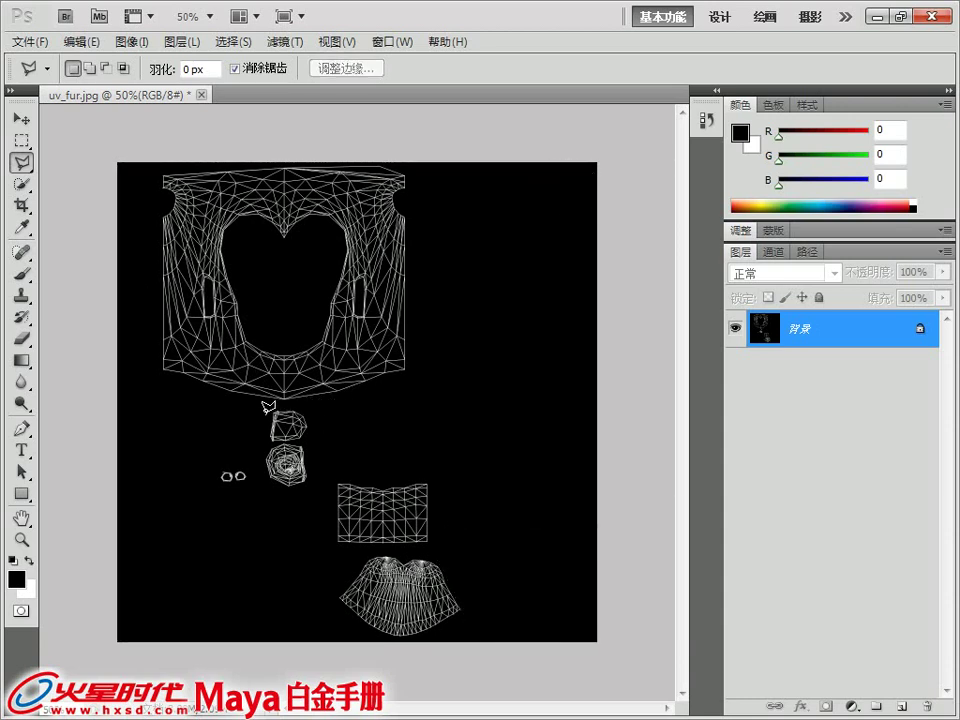
Lasso the two ear shells below the head layout and fill them black
left_click(305, 406)
left_click(316, 484)
left_click(276, 505)
left_click(262, 470)
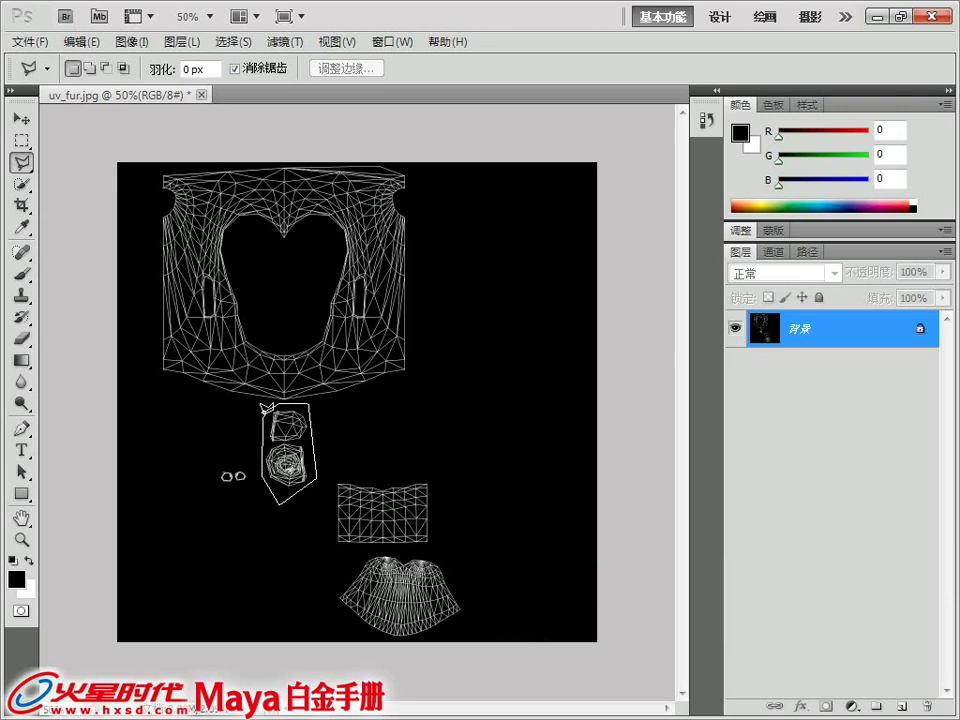
left_click(265, 406)
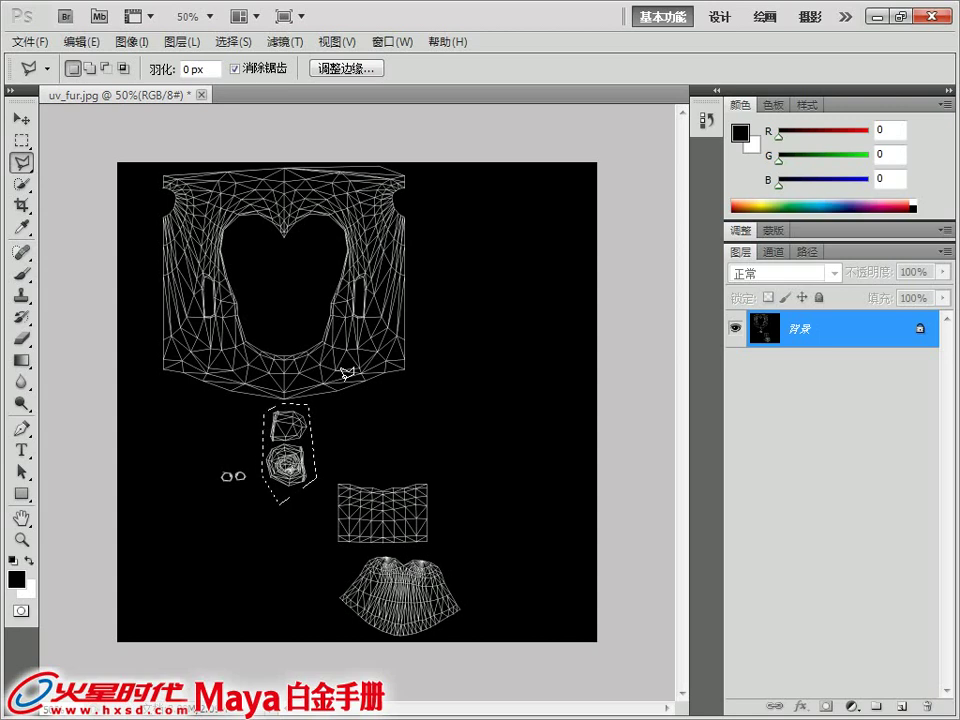
key("alt+BackSpace")
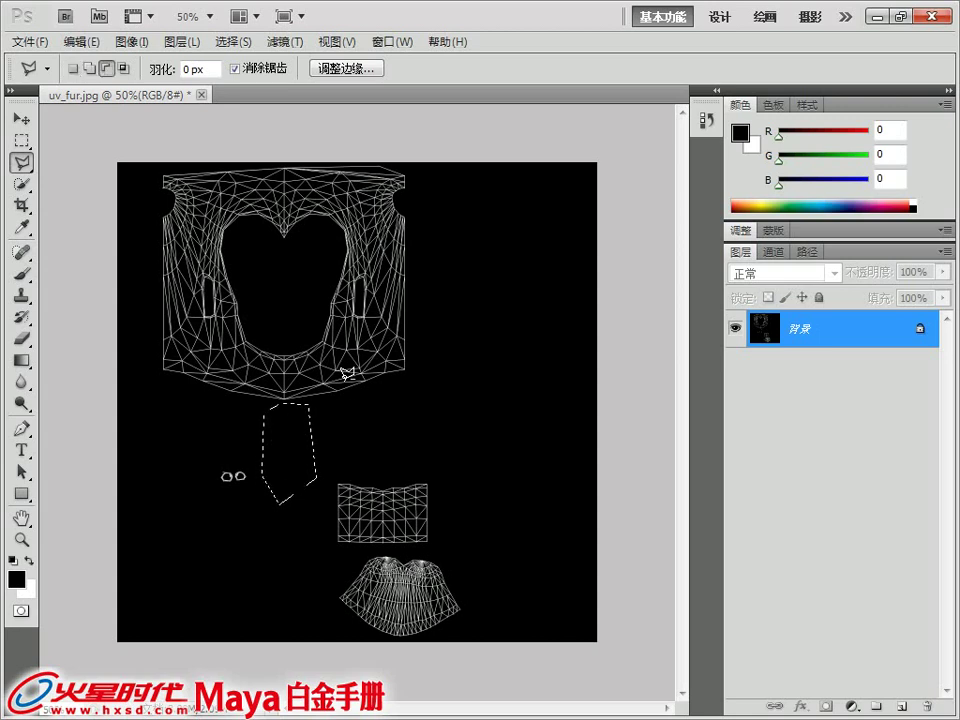
key("ctrl+d")
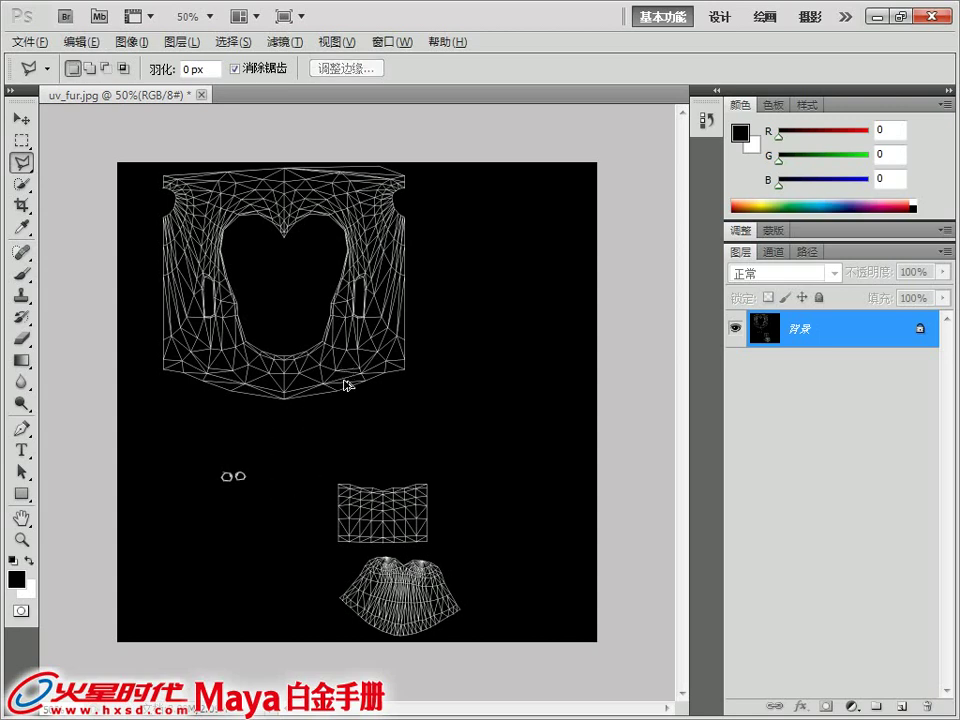
key("alt")
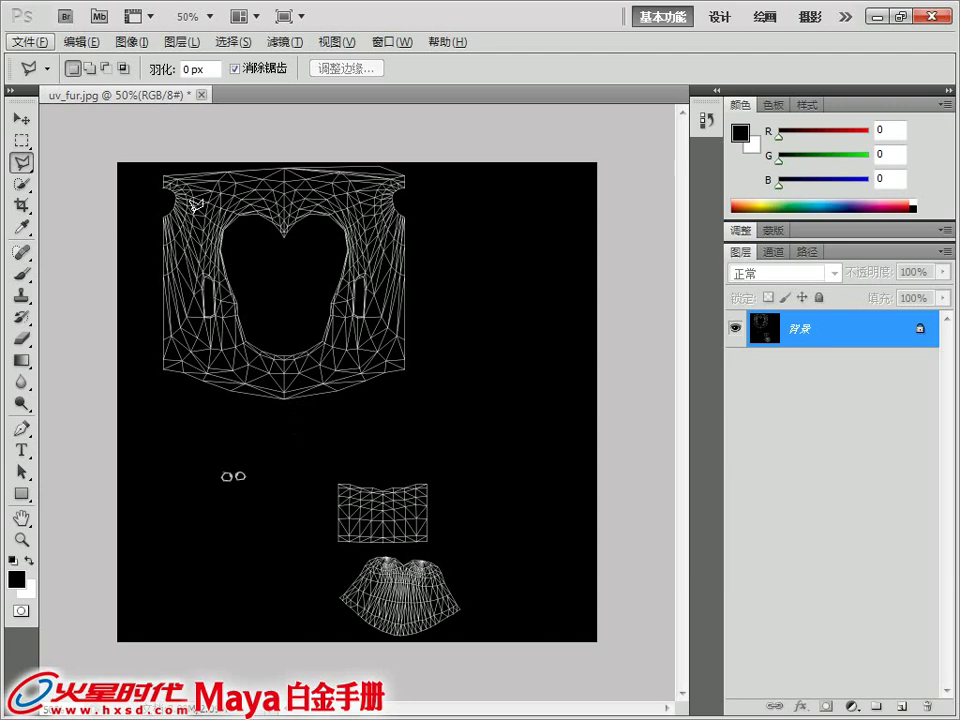
Outline the large upper UV shell with the Polygonal Lasso
left_click(150, 377)
left_click(270, 425)
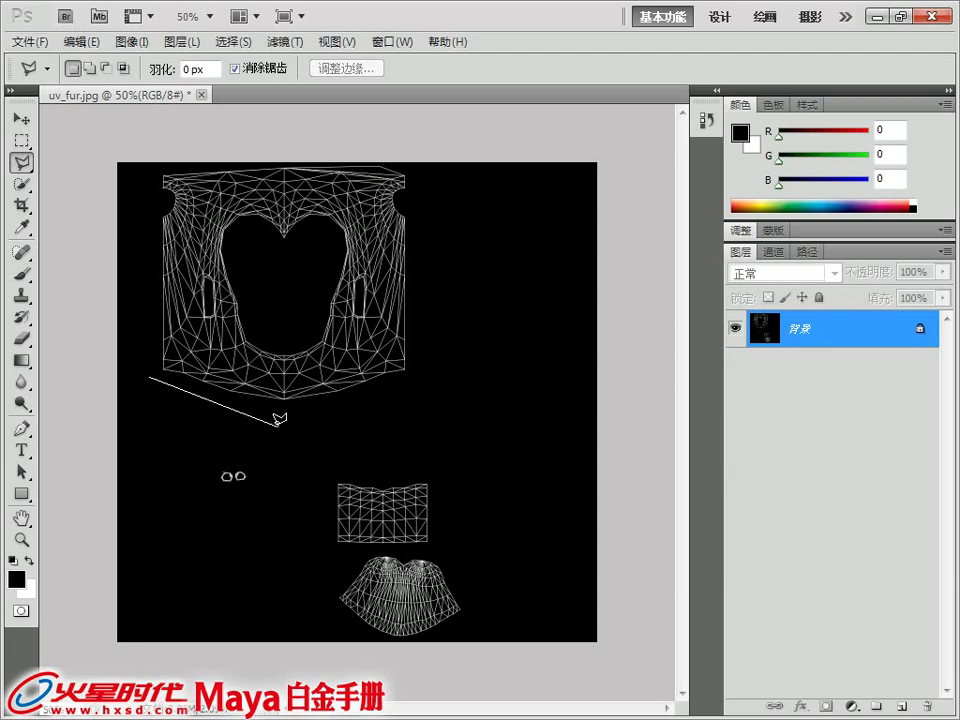
left_click(469, 399)
left_click(437, 126)
left_click(150, 133)
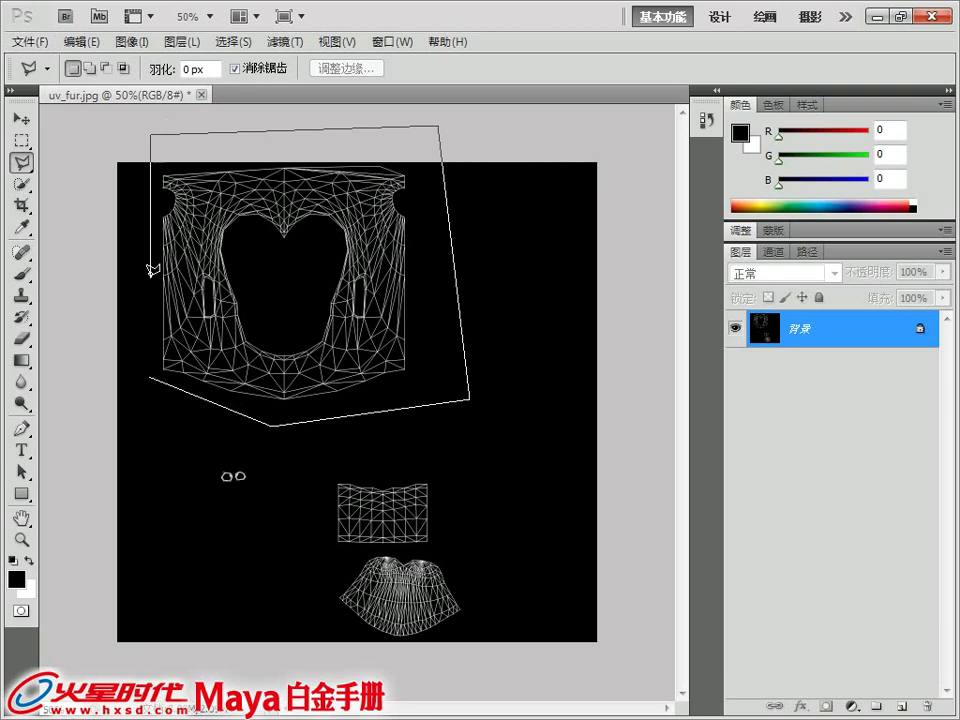
left_click(150, 373)
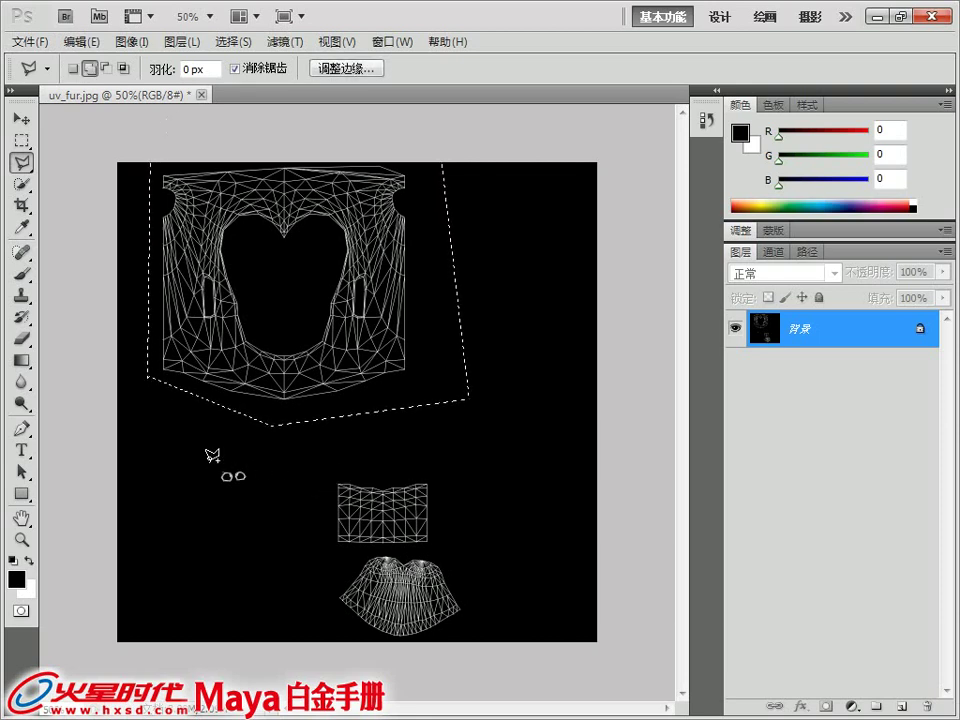
Add the lower UV shells to the selection and fill both areas white
left_click(331, 476)
left_click(331, 557)
left_click(322, 597)
left_click(360, 632)
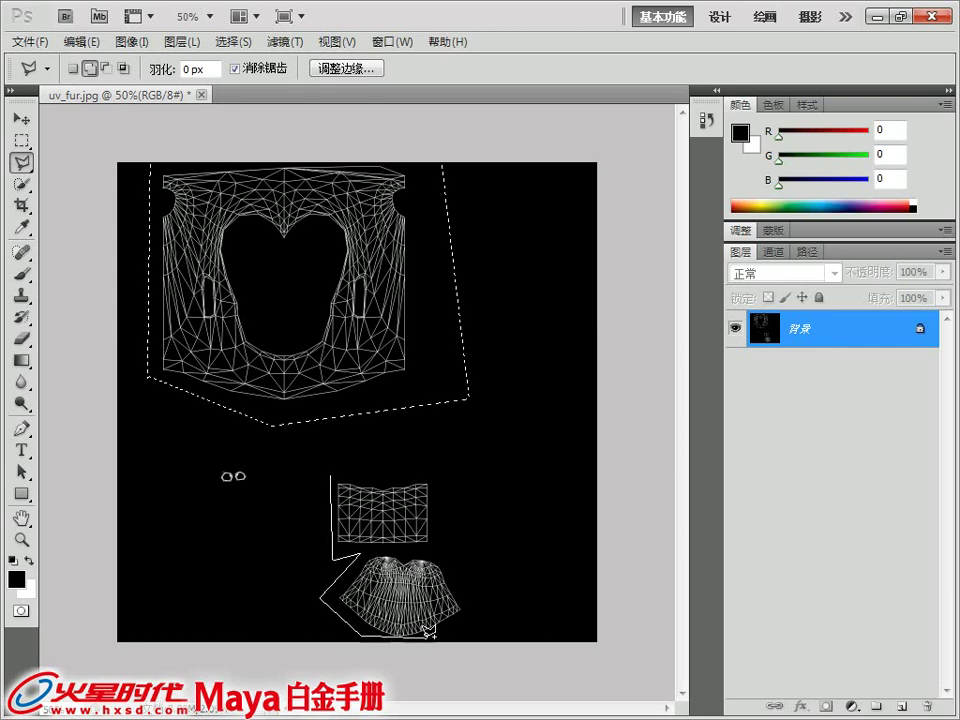
left_click(433, 640)
left_click(487, 617)
left_click(333, 470)
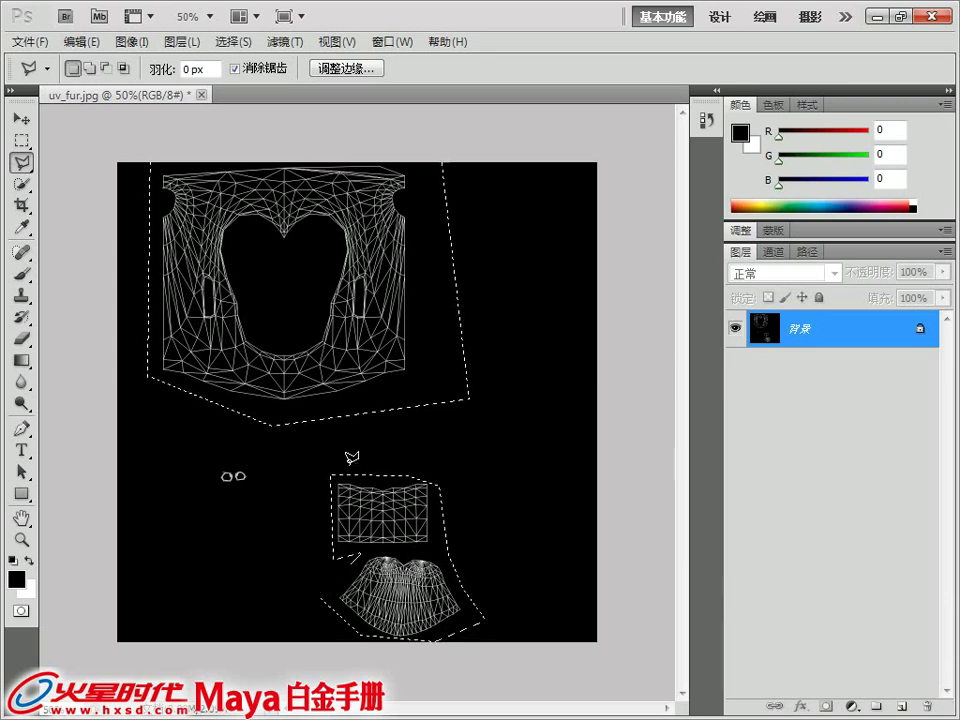
key("ctrl+Delete")
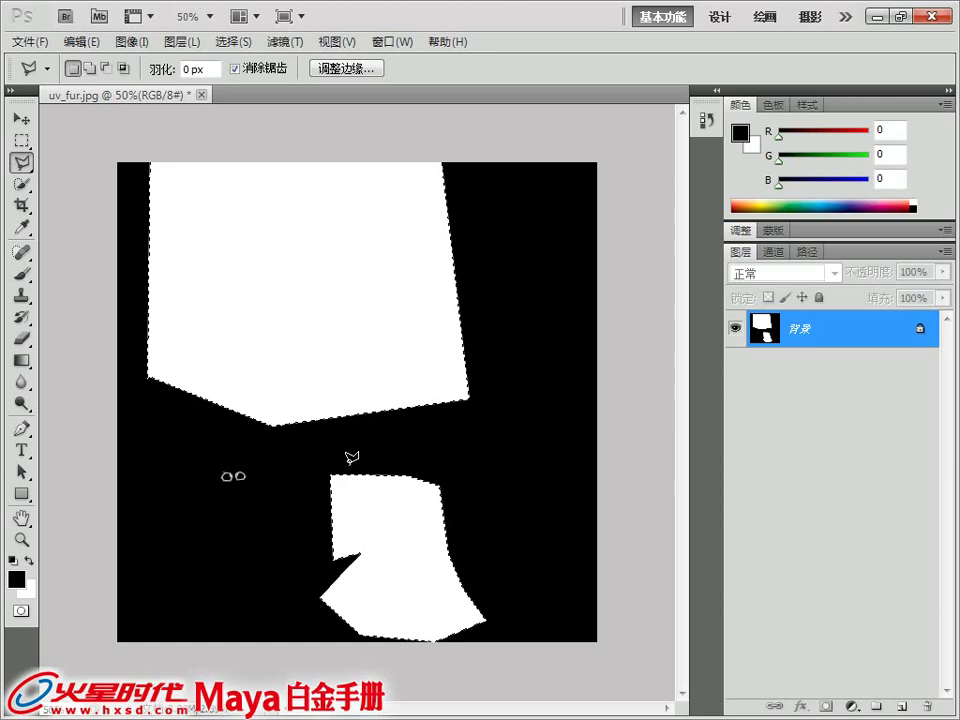
key("ctrl+d")
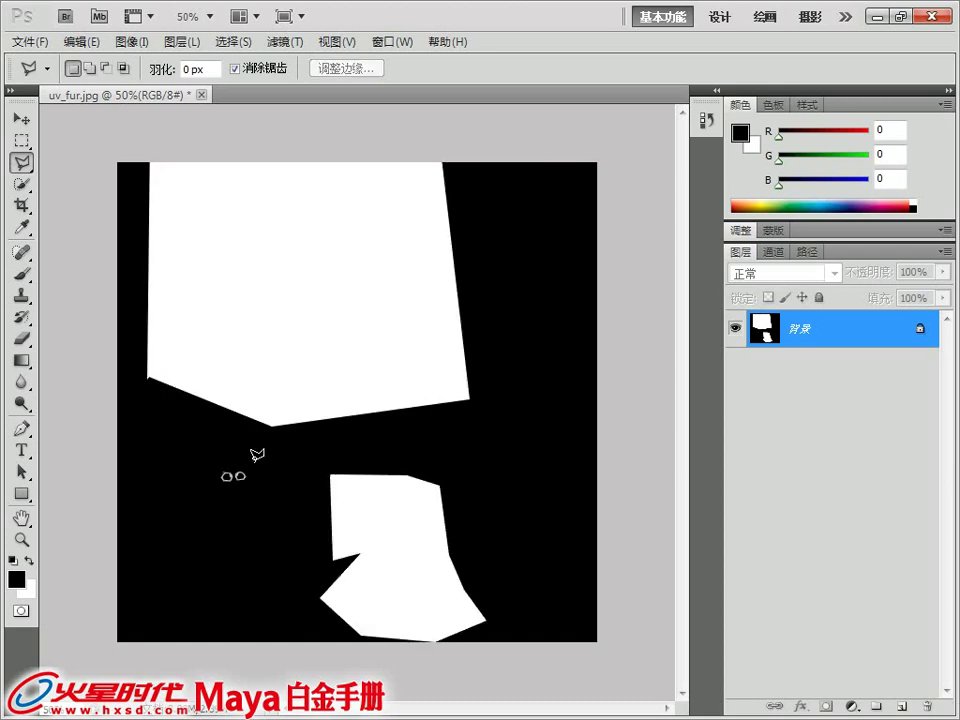
Lasso the small eye ring shells to remove them, then deselect
left_click(212, 464)
left_click(293, 464)
left_click(270, 487)
left_click(212, 464)
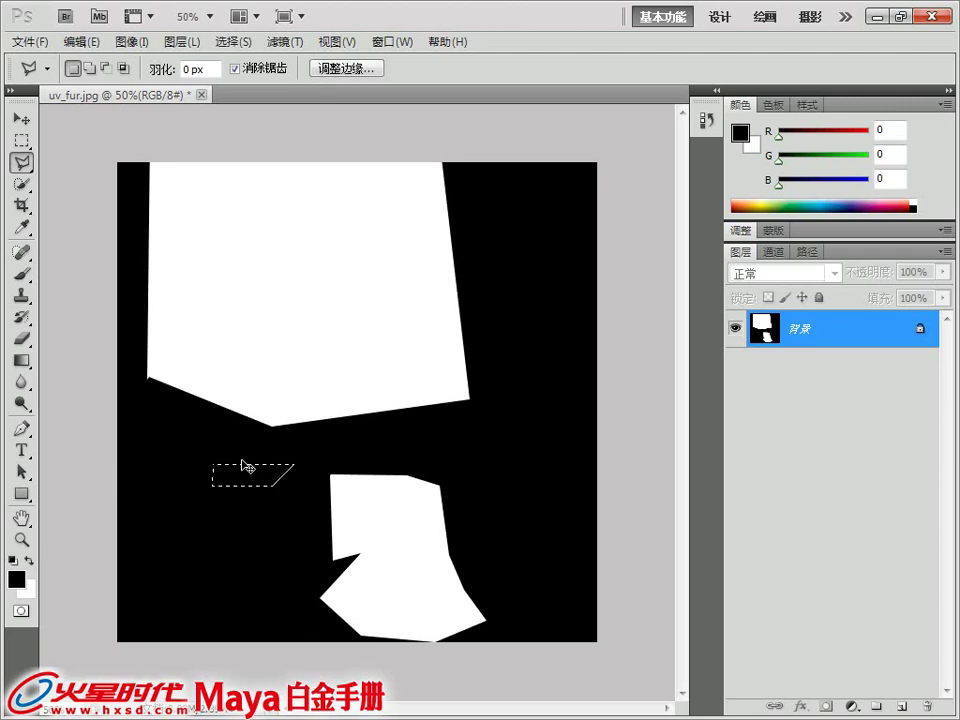
key("ctrl+d")
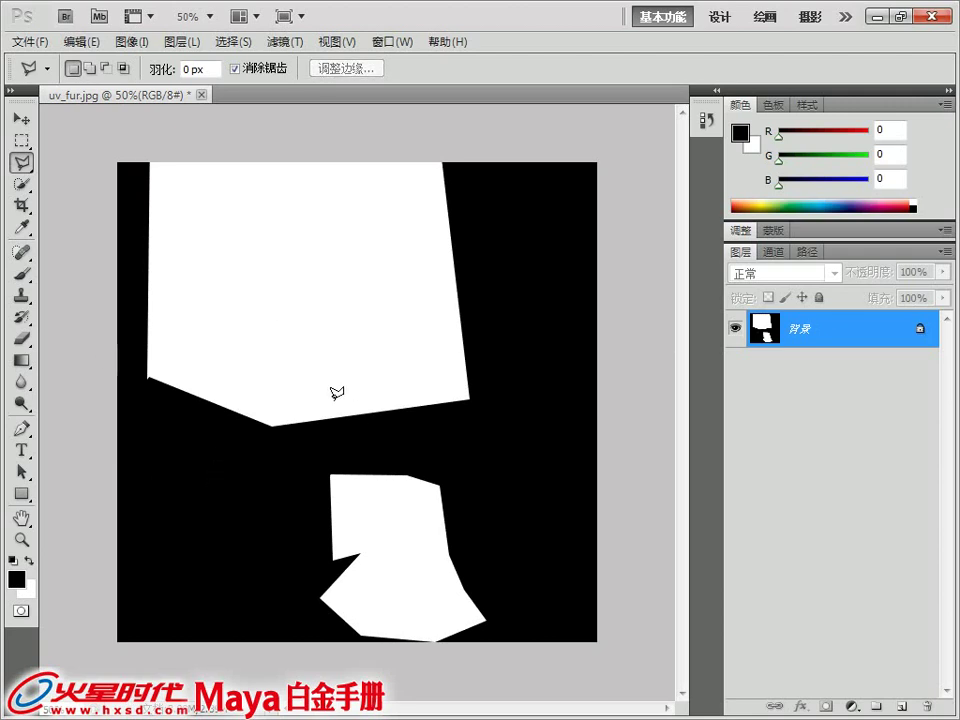
Save the mask as a JPEG copy replacing fur_contrl.jpg in 11_Fur/sourceimages
key("ctrl+alt+s")
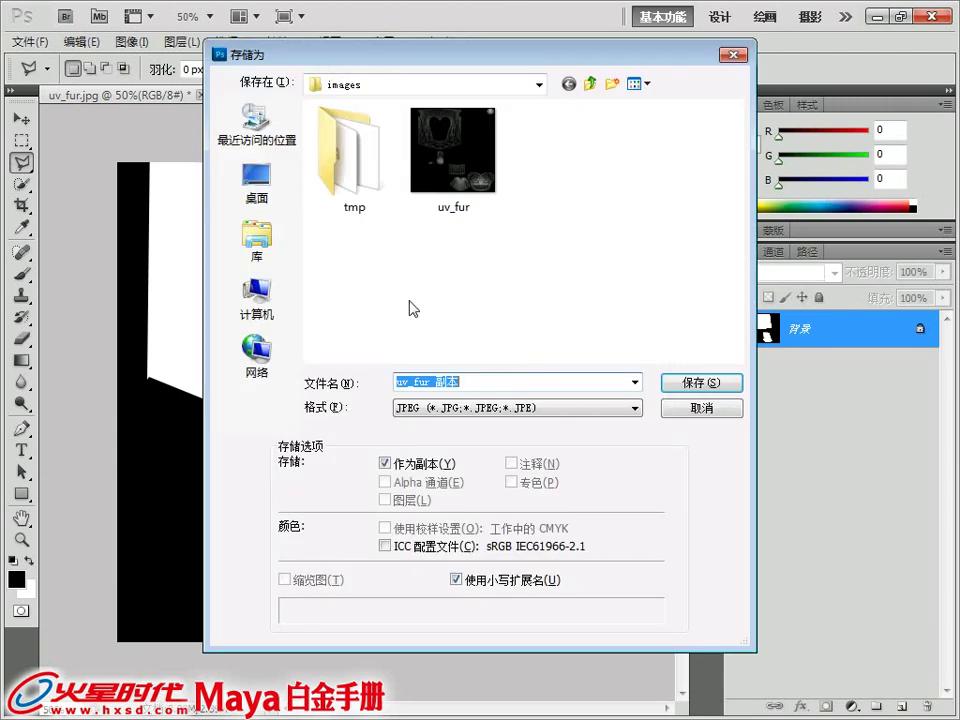
left_click(594, 83)
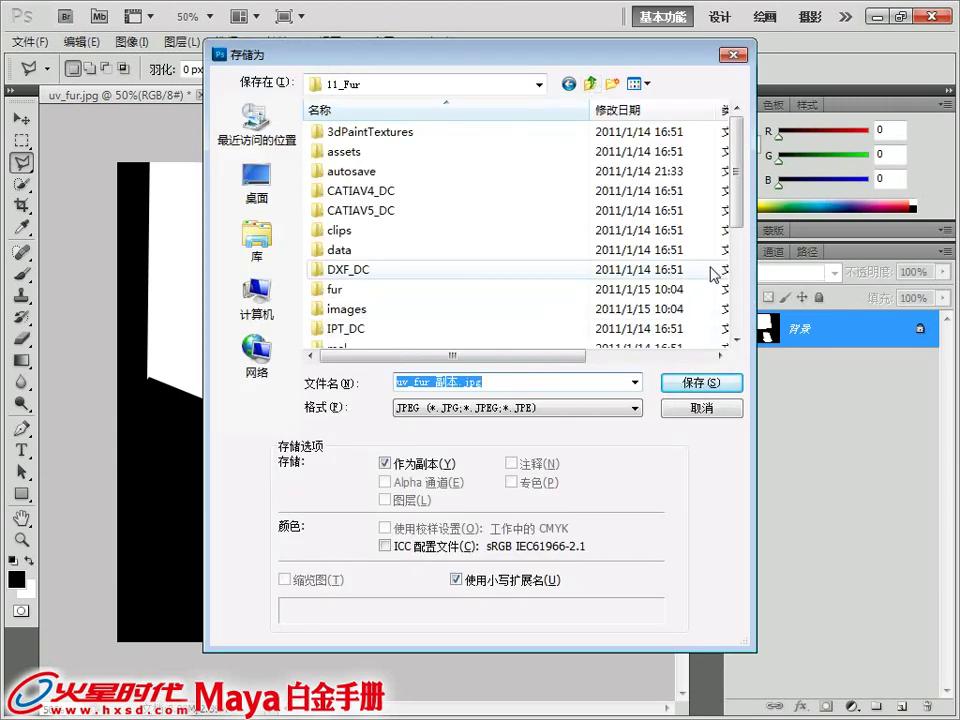
left_click_drag(741, 208, 738, 318)
double_click(378, 292)
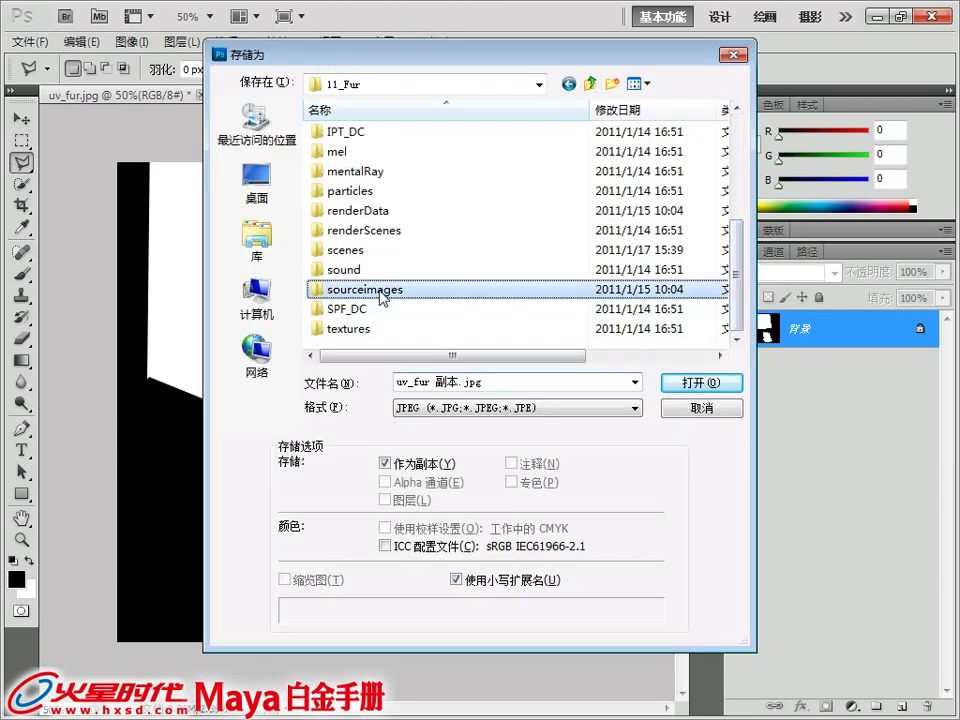
left_click(447, 144)
key("Return")
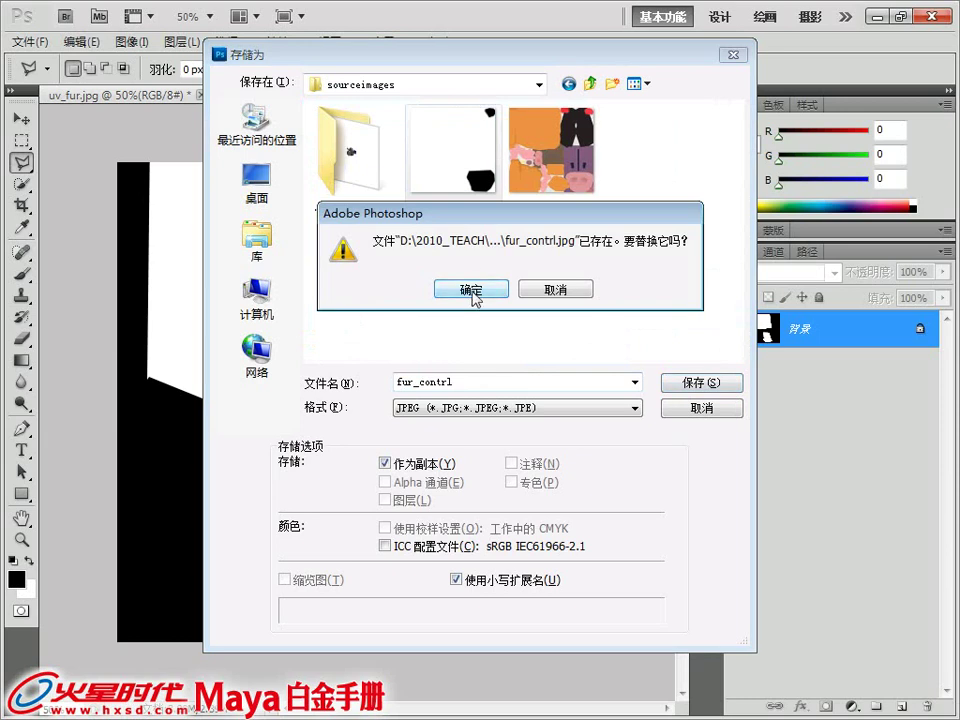
left_click(474, 292)
left_click(572, 179)
key("l")
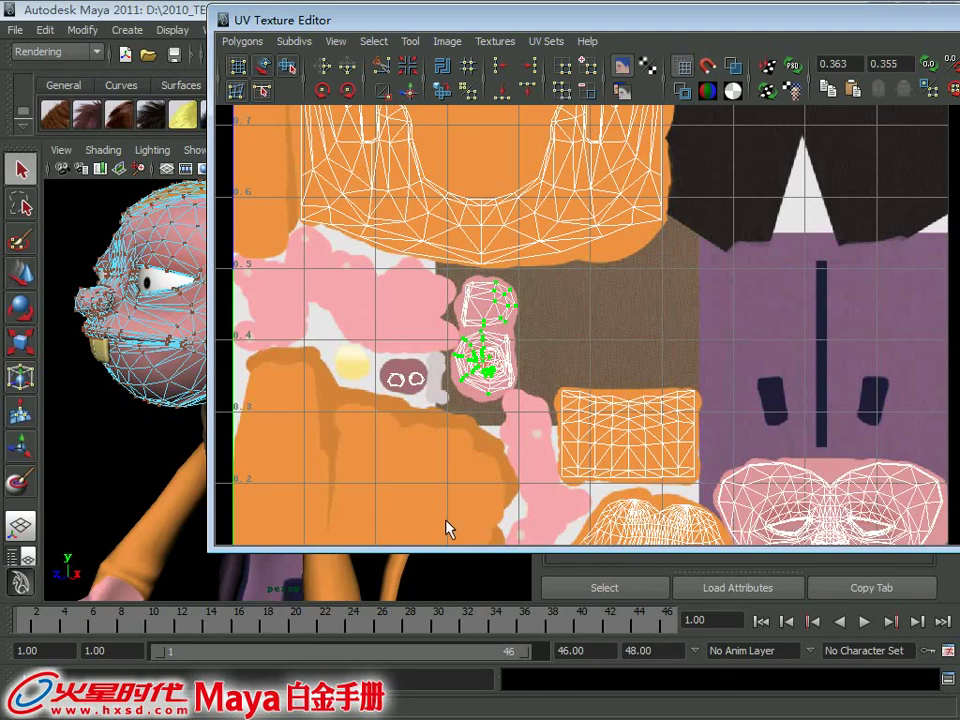
Minimize the UV Texture Editor and select the monkey's head with its Bear fur
left_click_drag(868, 20, 563, 56)
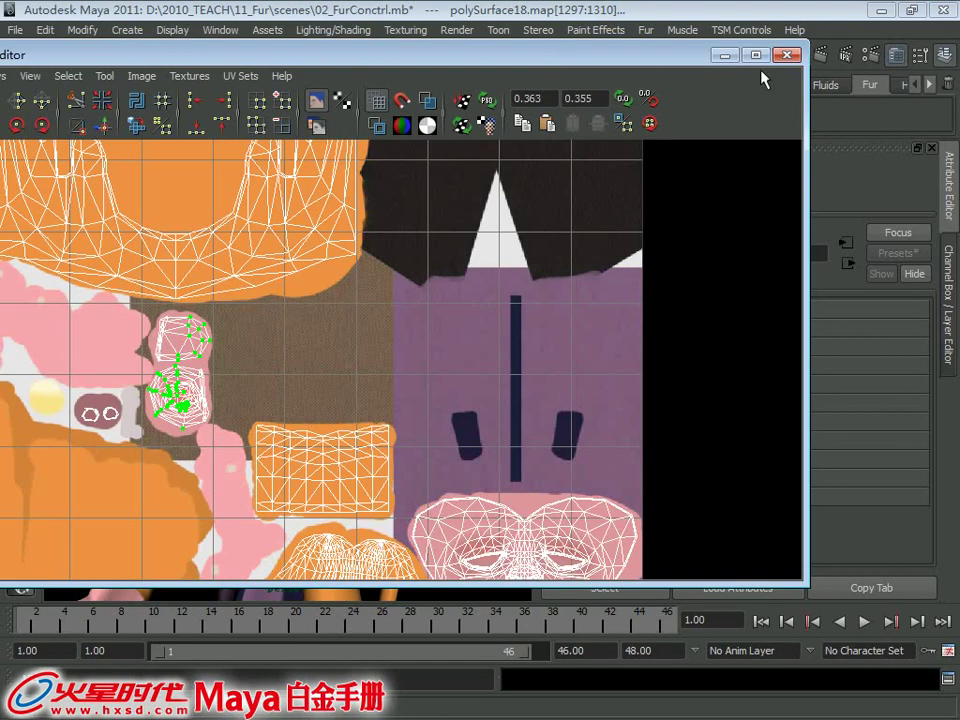
left_click(725, 56)
left_click(461, 336)
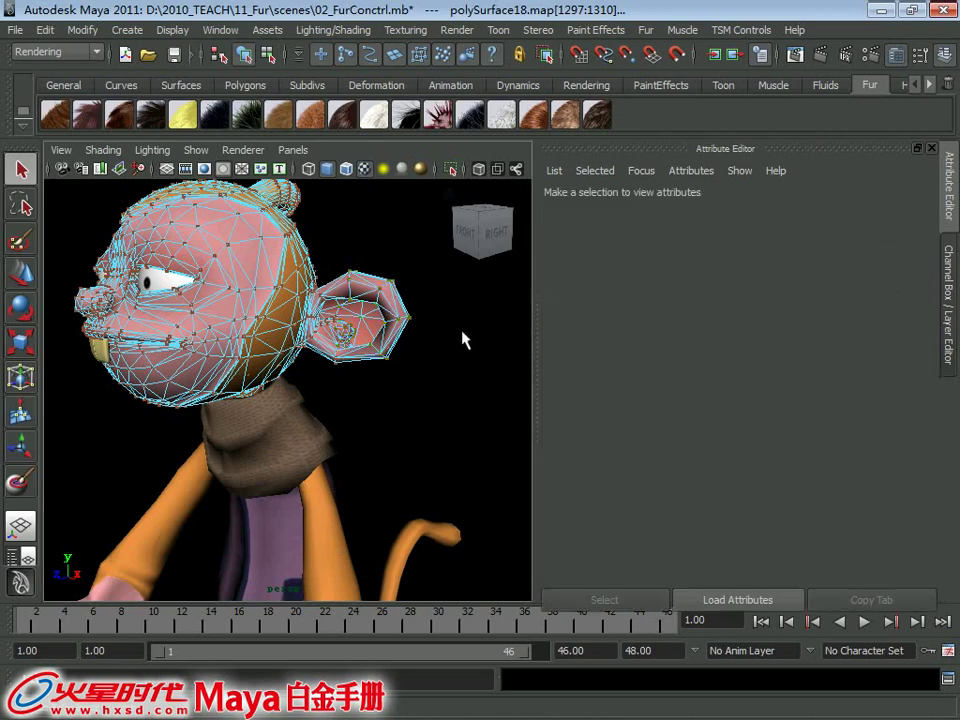
right_click(316, 298)
left_click(250, 260)
left_click_drag(250, 260, 313, 328, "alt")
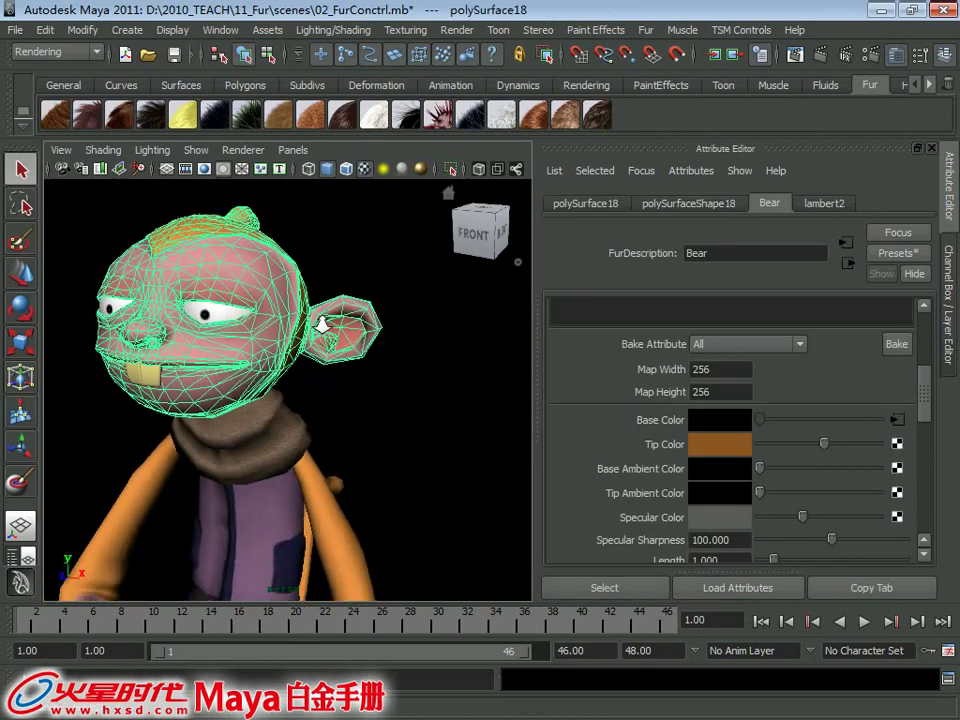
Select the file24 texture in the Hypershade and reload its fur_contrl.jpg image
left_click(220, 30)
mouse_move(261, 77)
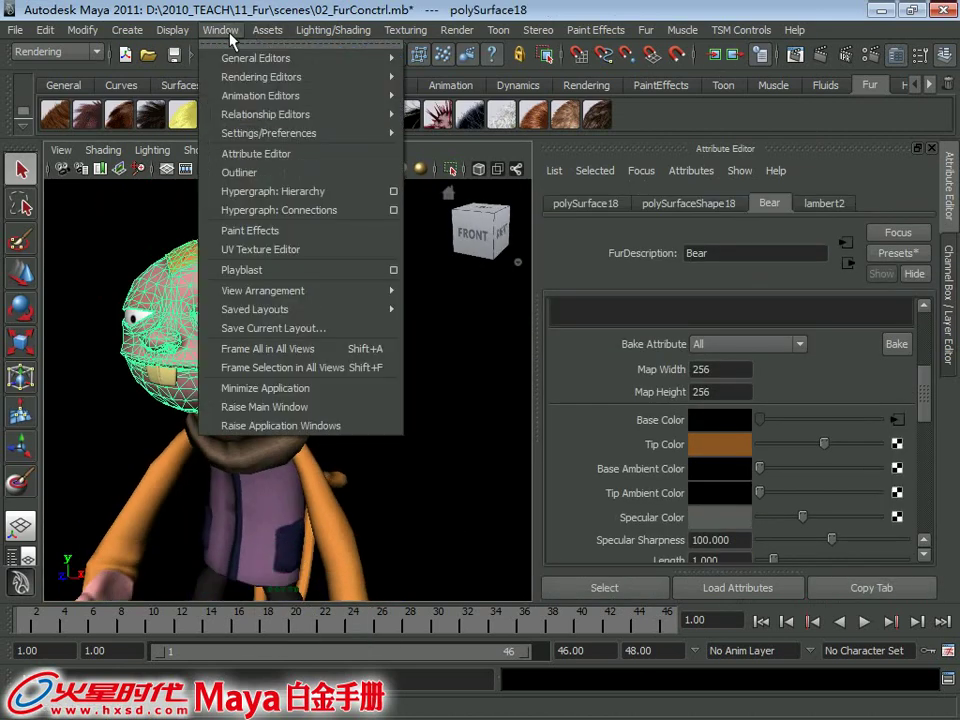
left_click(491, 127)
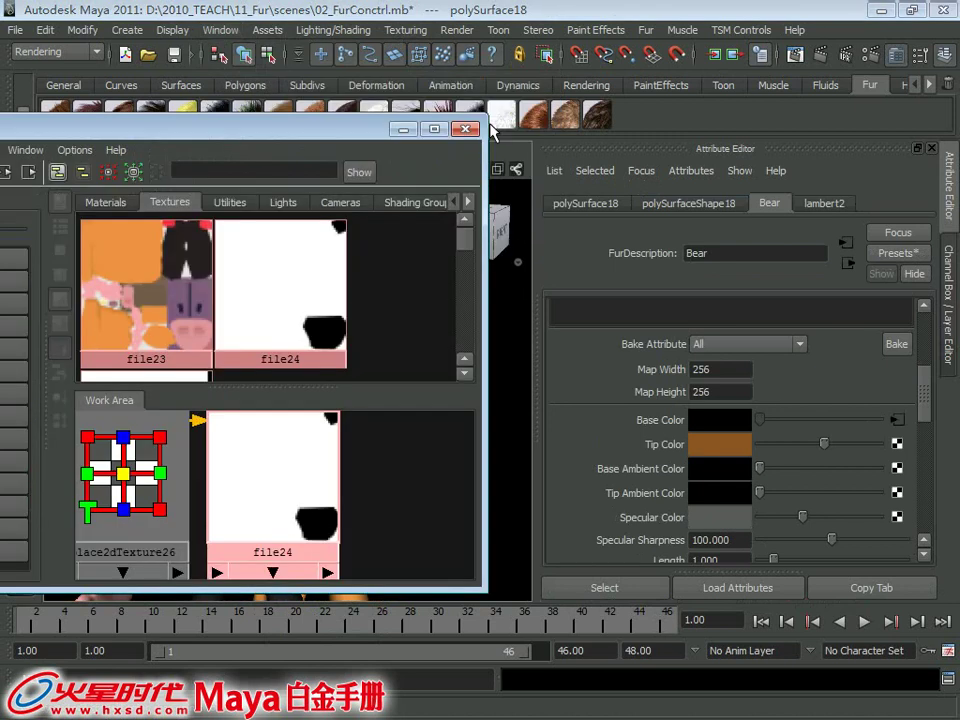
left_click_drag(259, 132, 473, 90)
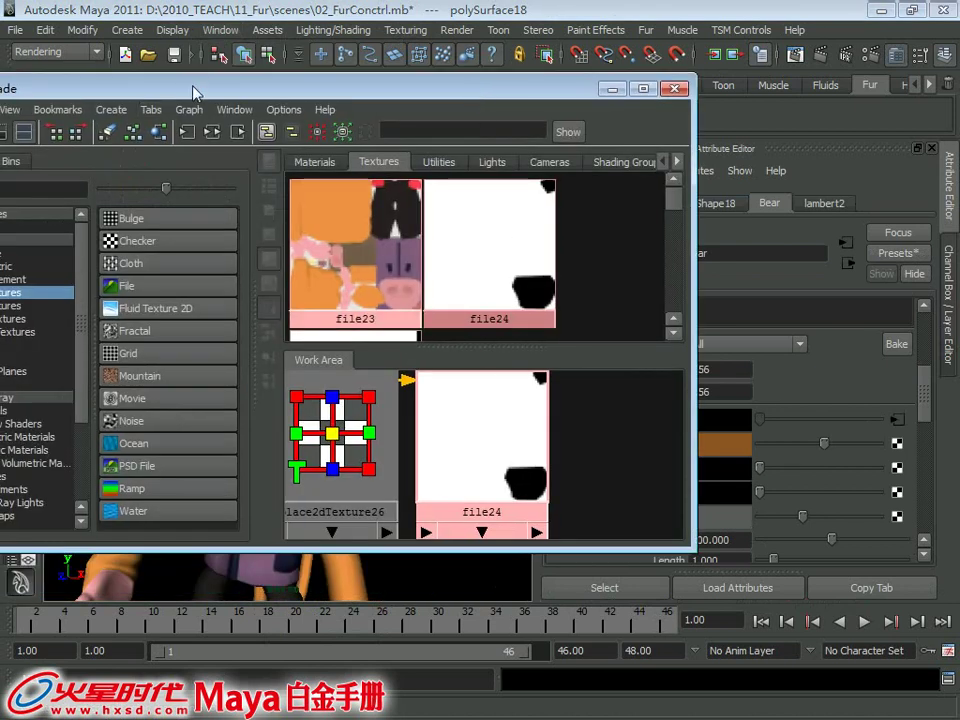
left_click_drag(195, 92, 448, 93)
left_click(357, 131)
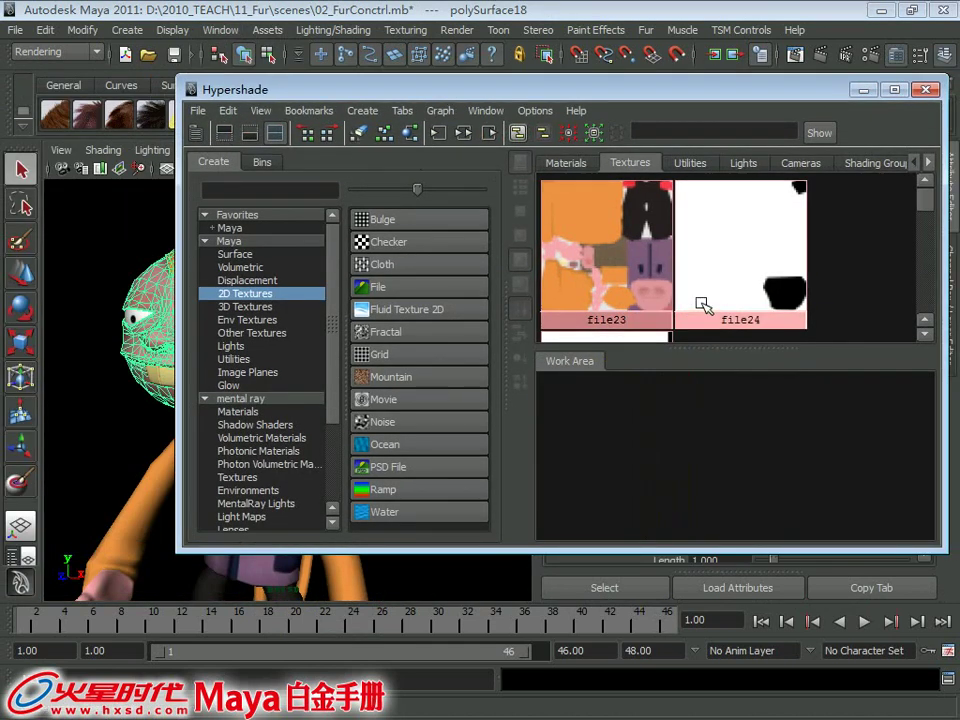
scroll(926, 210, "down", 1)
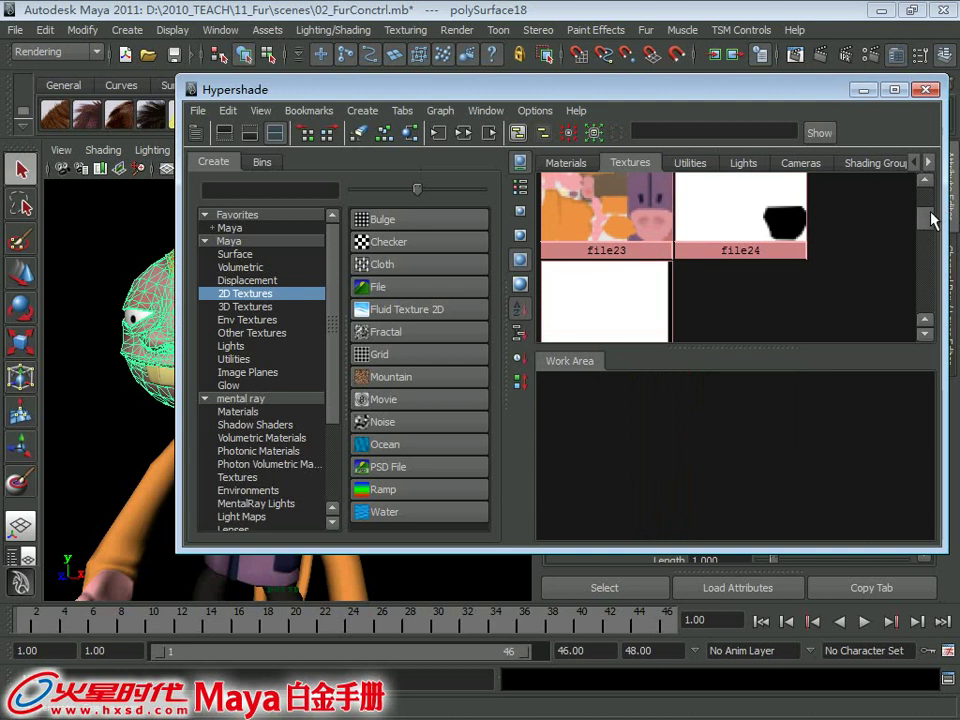
left_click(755, 214)
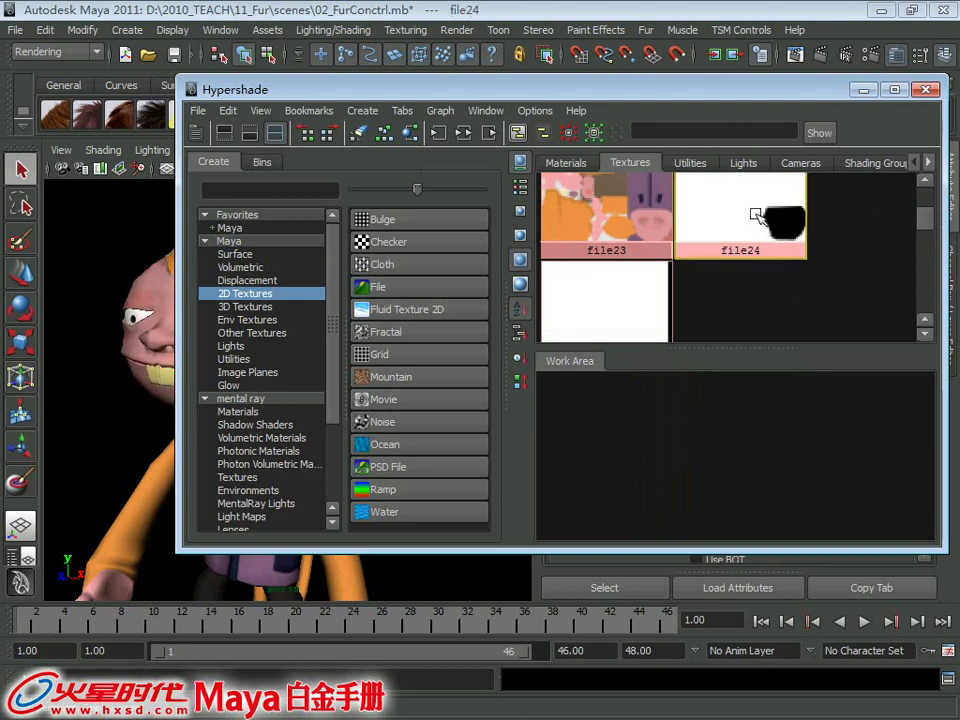
left_click(866, 90)
left_click(724, 499)
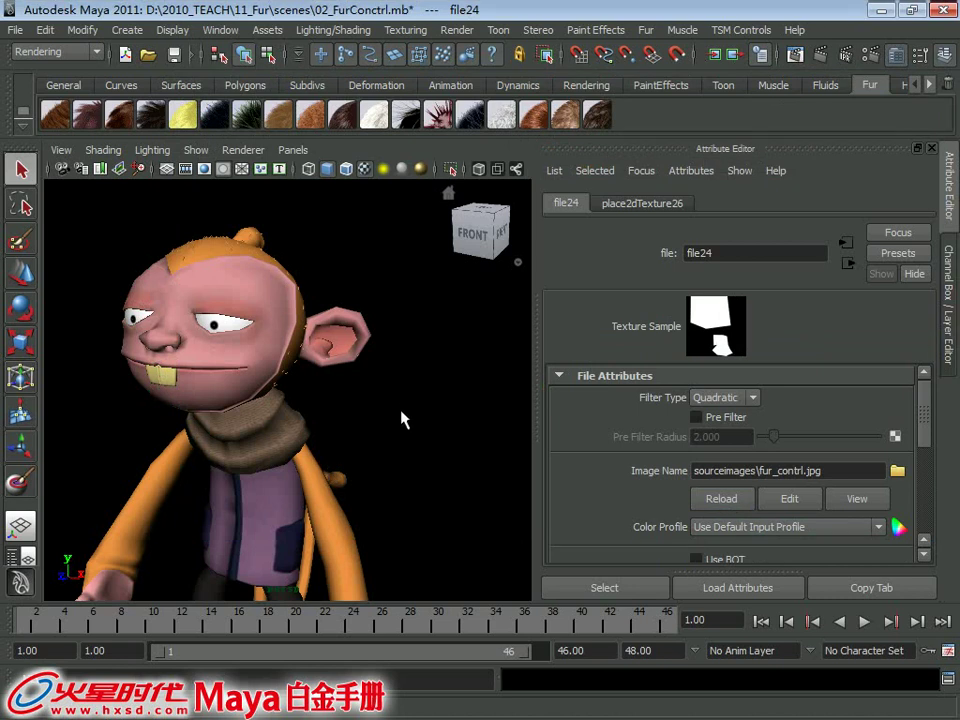
mouse_move(403, 418)
left_mouse_down("alt")
mouse_move(375, 405)
mouse_move(428, 439)
left_mouse_up("alt")
middle_click_drag(428, 439, 398, 376, "alt")
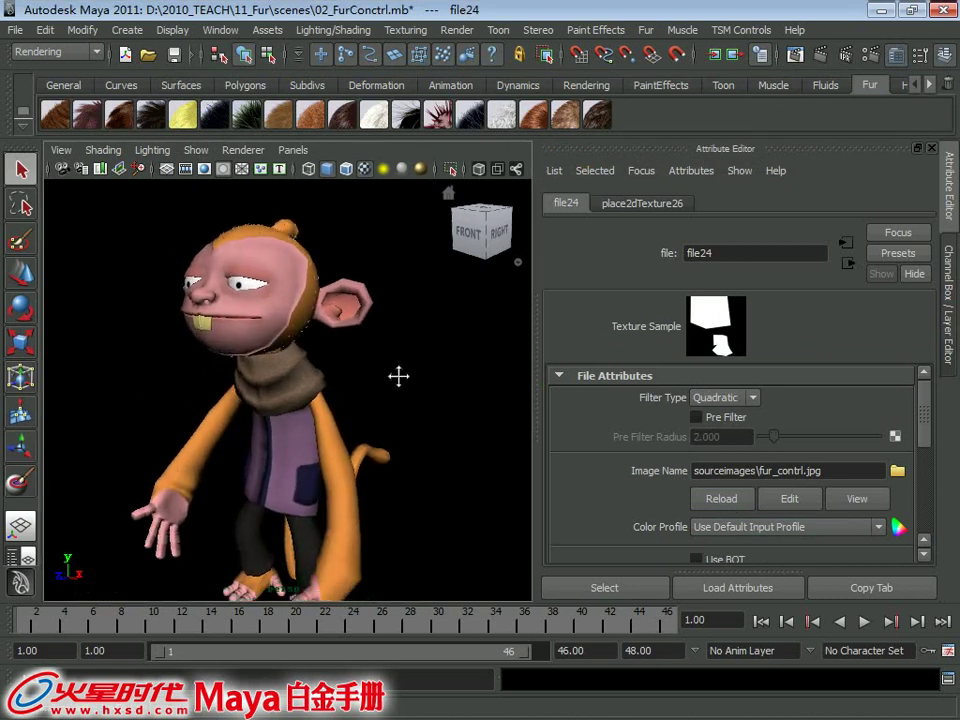
scroll(931, 433, "down", 1)
scroll(925, 403, "up", 1)
Select Bear_FurFeedback and orbit to inspect the head fur from side, back and front
left_click(317, 340)
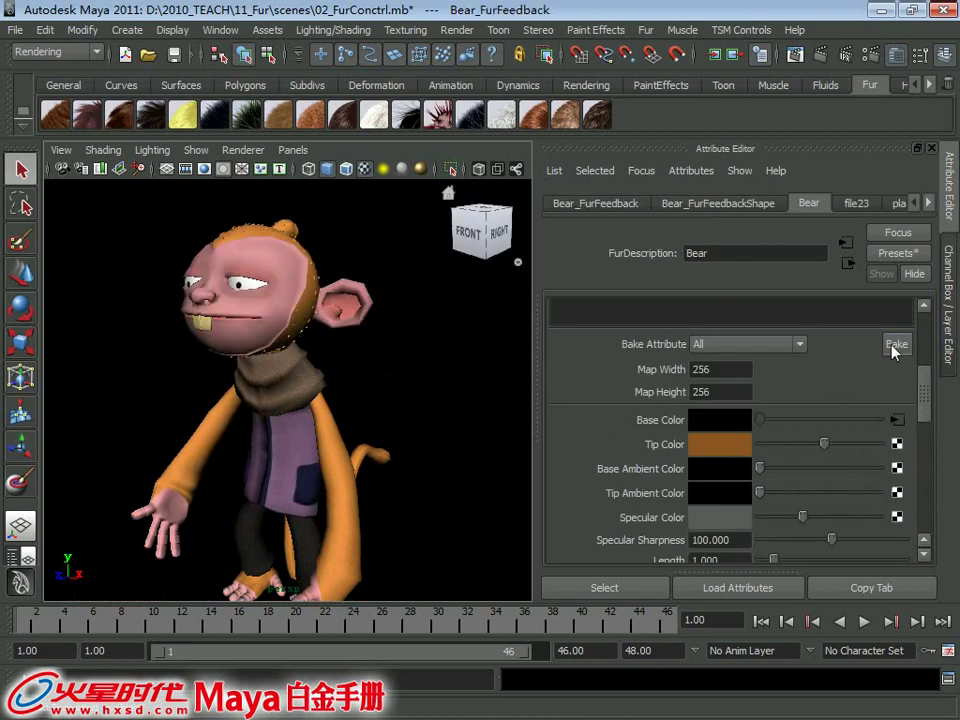
mouse_move(480, 332)
left_mouse_down("alt")
mouse_move(156, 332)
mouse_move(294, 306)
mouse_move(281, 317)
left_mouse_up("alt")
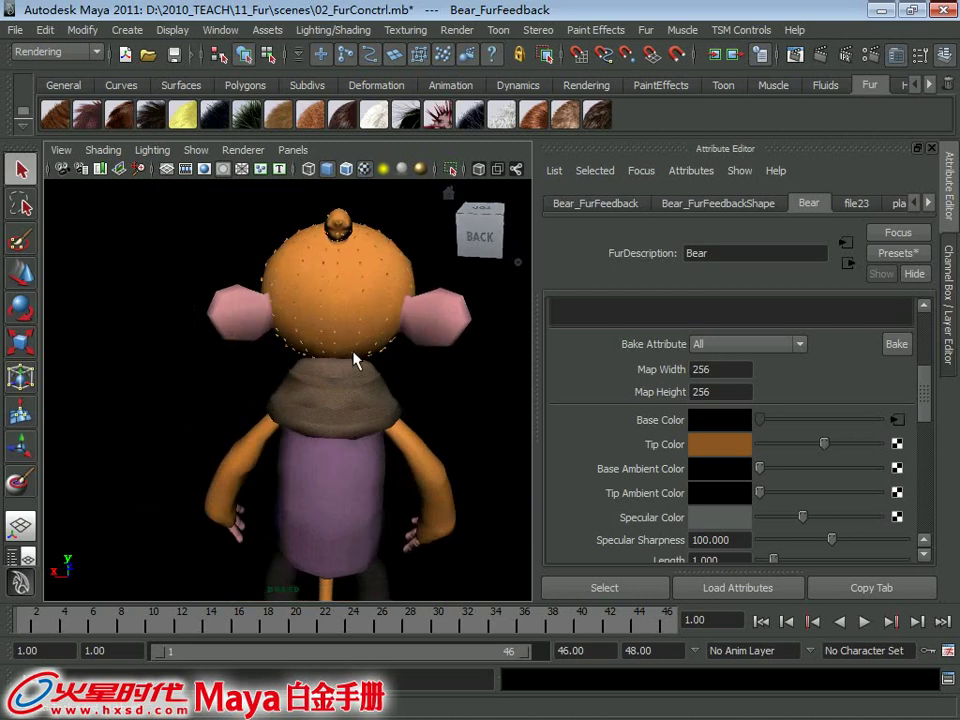
mouse_move(358, 360)
left_mouse_down("alt")
mouse_move(453, 339)
mouse_move(388, 343)
mouse_move(456, 343)
mouse_move(392, 343)
left_mouse_up("alt")
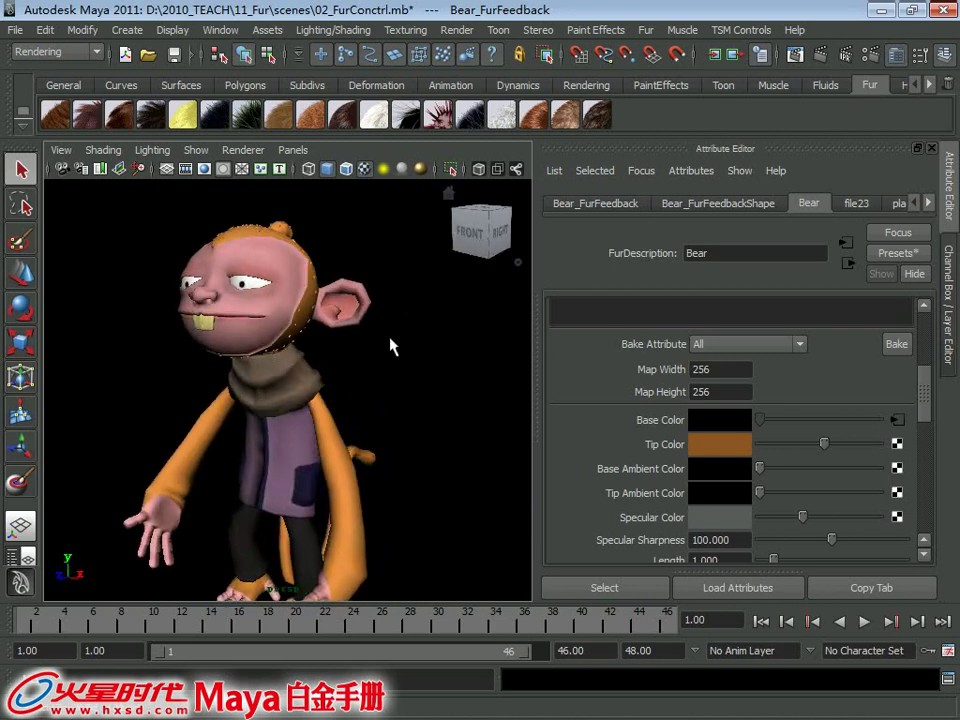
mouse_move(392, 343)
middle_mouse_down("alt")
mouse_move(335, 328)
mouse_move(317, 349)
middle_mouse_up("alt")
mouse_move(317, 349)
left_mouse_down("alt")
mouse_move(332, 339)
mouse_move(329, 350)
left_mouse_up("alt")
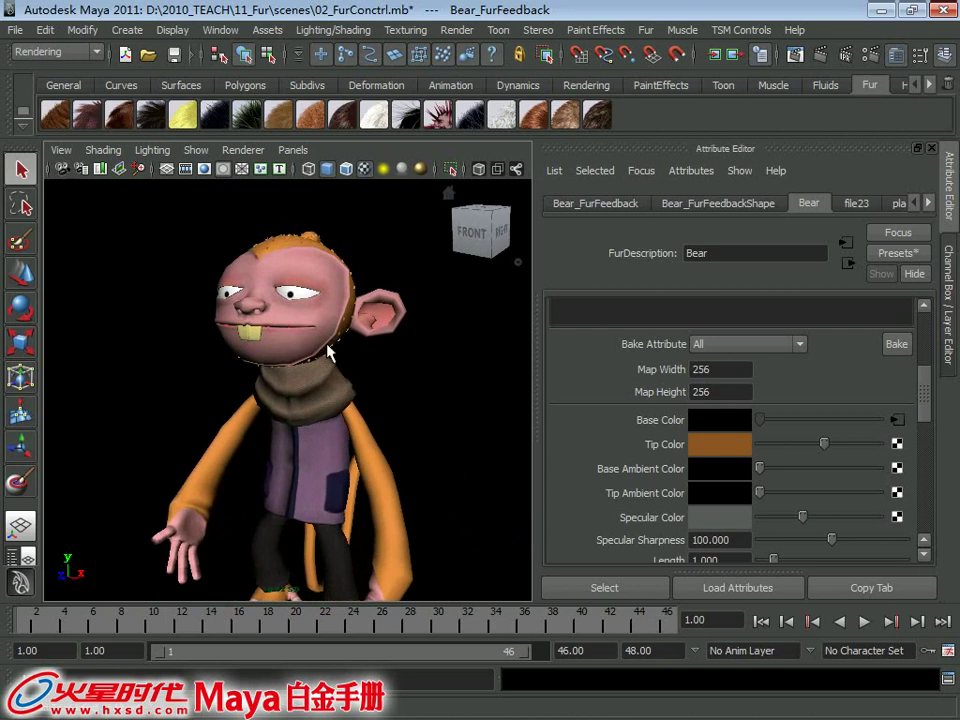
left_click_drag(926, 408, 924, 438)
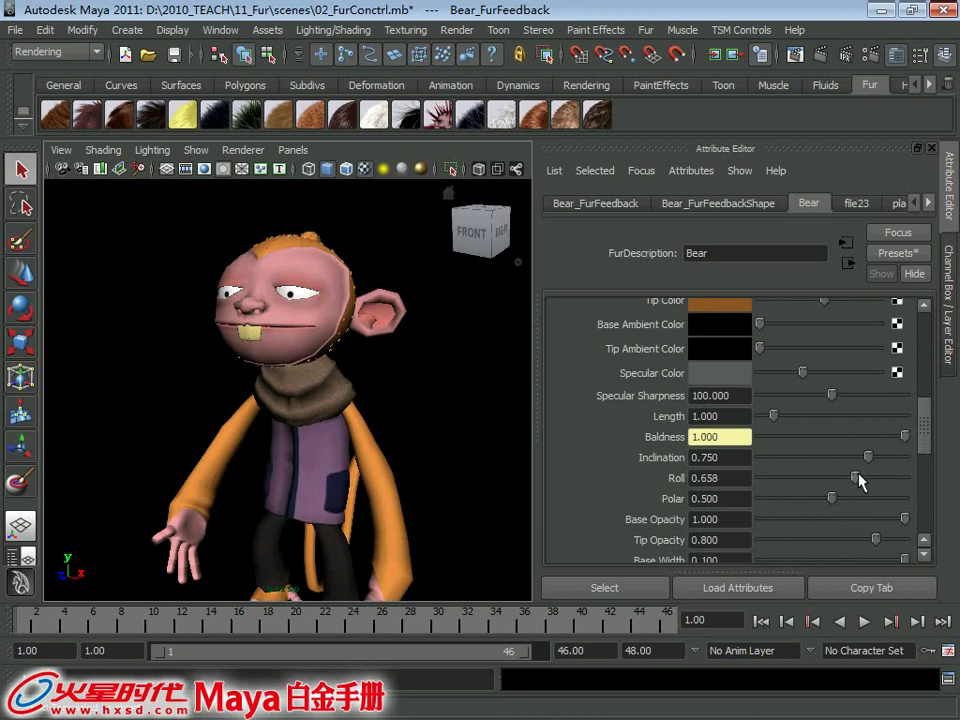
Check the fur's Roll value, then select the monkey's left arm mesh
double_click(718, 480)
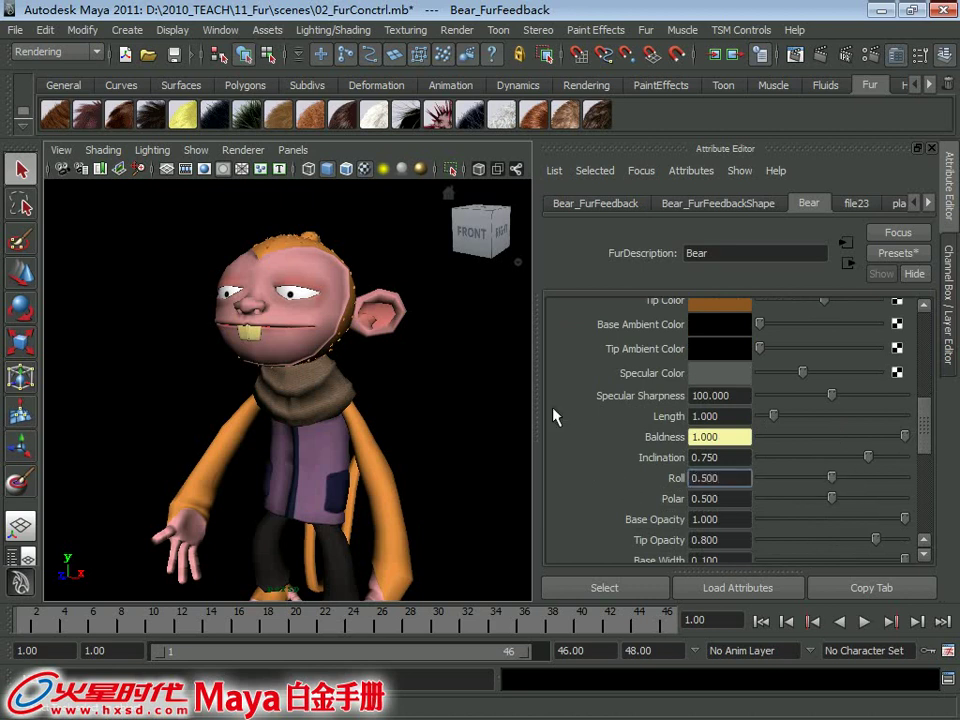
type("0.500")
mouse_move(430, 318)
left_mouse_down("alt")
mouse_move(380, 330)
mouse_move(410, 325)
mouse_move(439, 349)
mouse_move(390, 392)
mouse_move(300, 343)
mouse_move(355, 302)
mouse_move(401, 289)
mouse_move(328, 356)
left_mouse_up("alt")
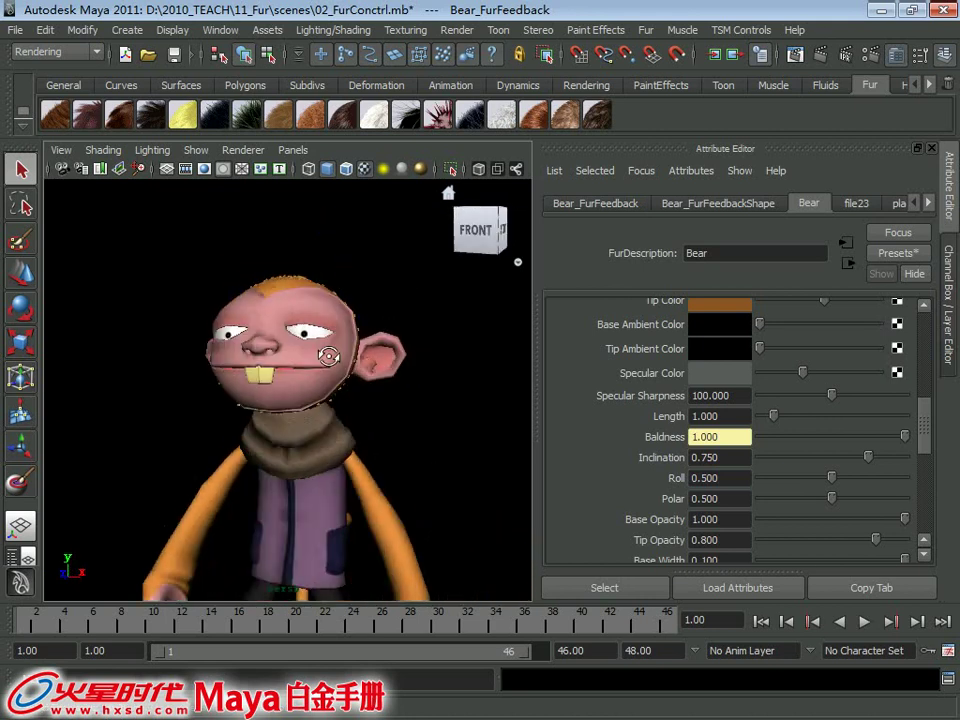
mouse_move(328, 356)
right_mouse_down("alt")
mouse_move(435, 362)
mouse_move(326, 369)
mouse_move(328, 343)
mouse_move(255, 337)
right_mouse_up("alt")
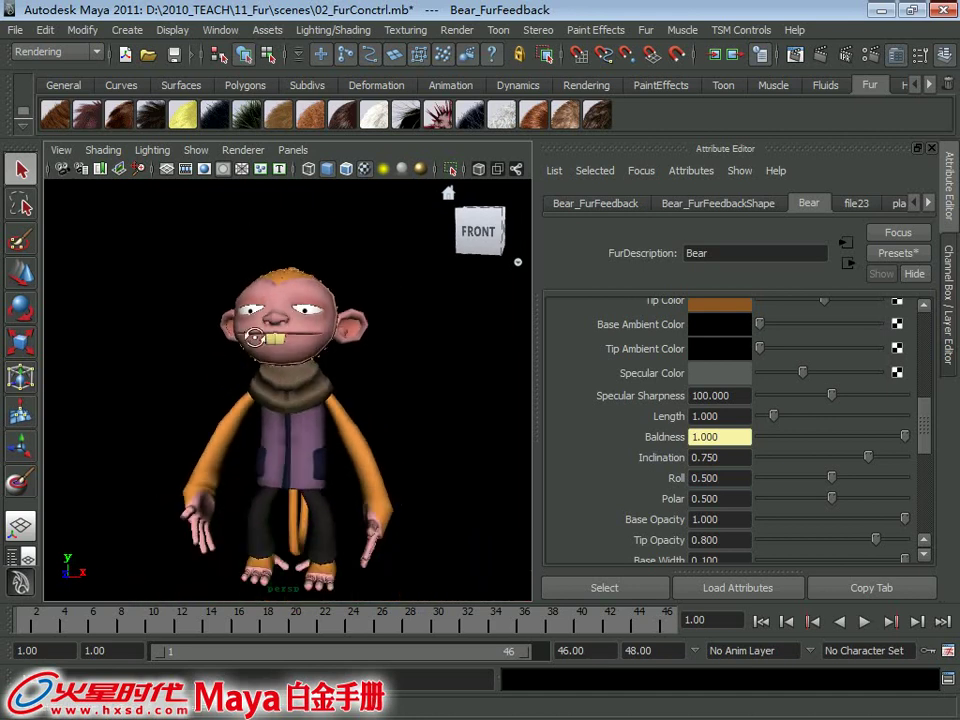
mouse_move(255, 337)
left_mouse_down("alt")
mouse_move(219, 334)
mouse_move(225, 392)
mouse_move(231, 326)
mouse_move(332, 362)
mouse_move(317, 364)
left_mouse_up("alt")
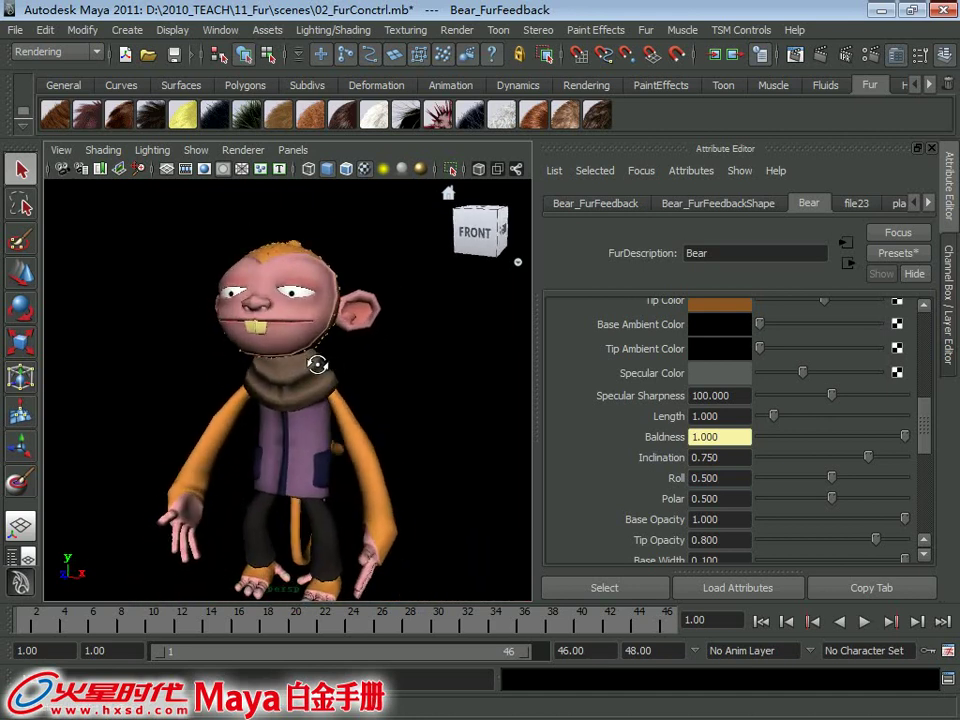
left_click(372, 453)
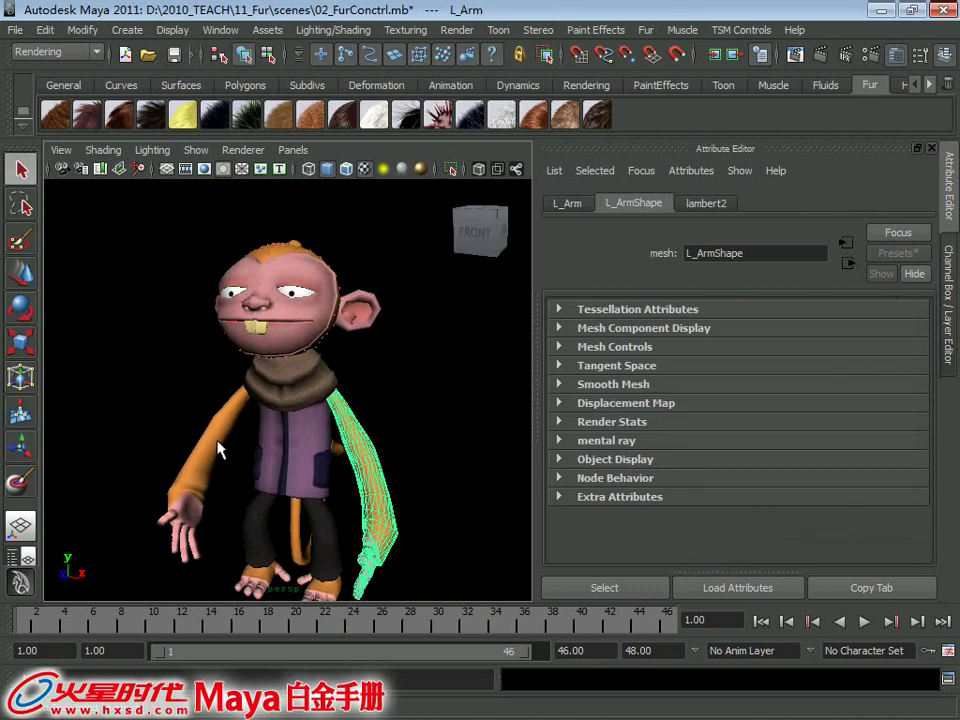
Attach the Bear fur description to the left arm and inspect the fur preview
left_click(645, 30)
mouse_move(708, 58)
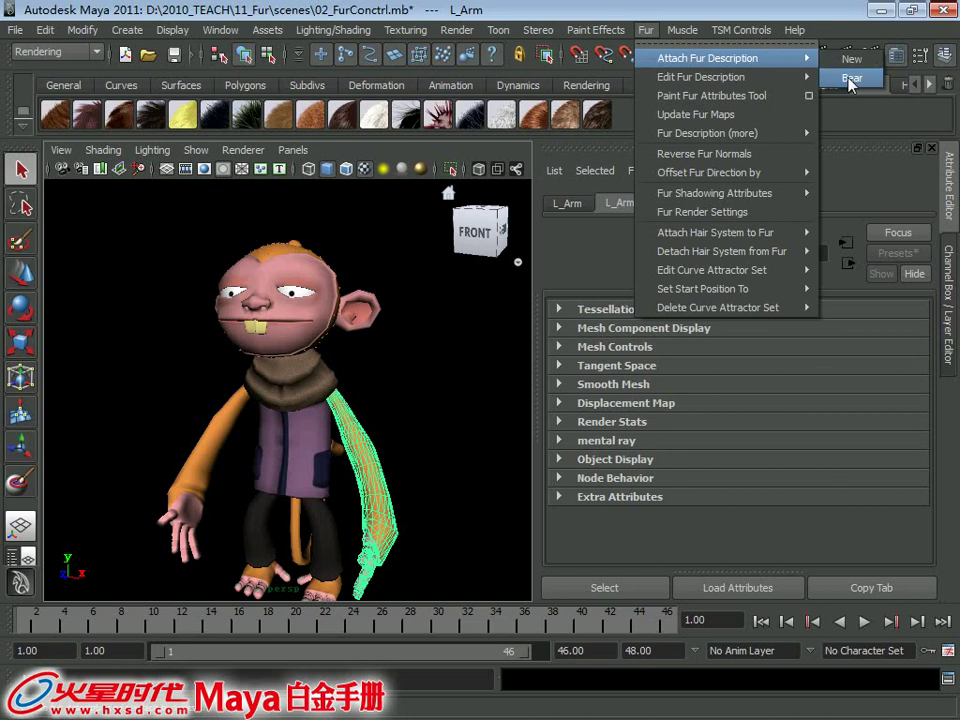
left_click(851, 78)
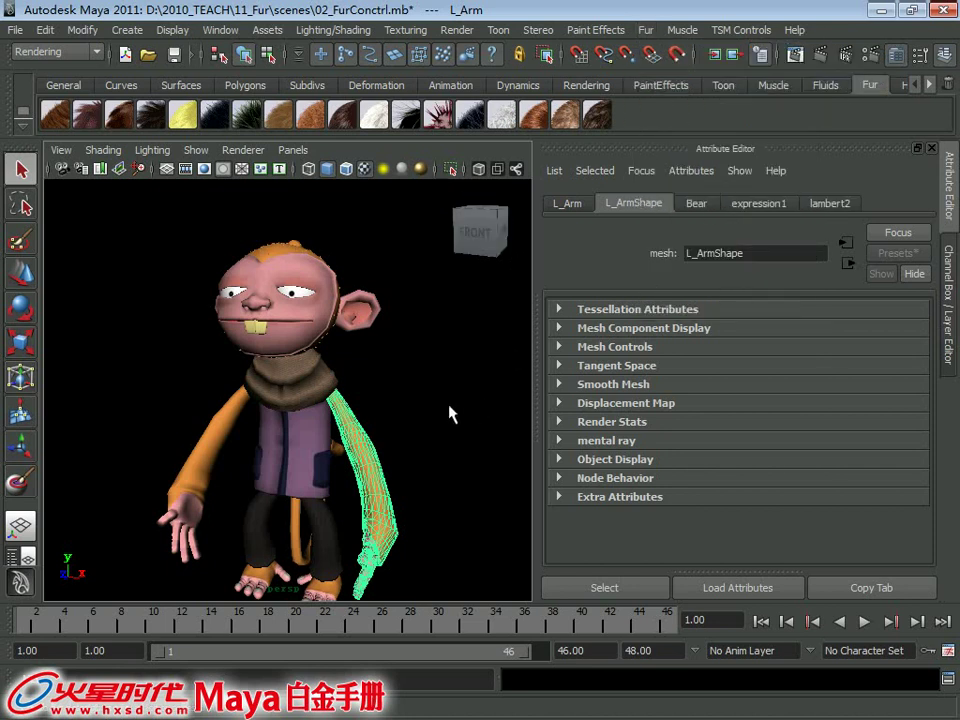
mouse_move(449, 413)
left_mouse_down("alt")
mouse_move(480, 379)
mouse_move(388, 368)
left_mouse_up("alt")
right_click_drag(388, 368, 390, 313, "alt")
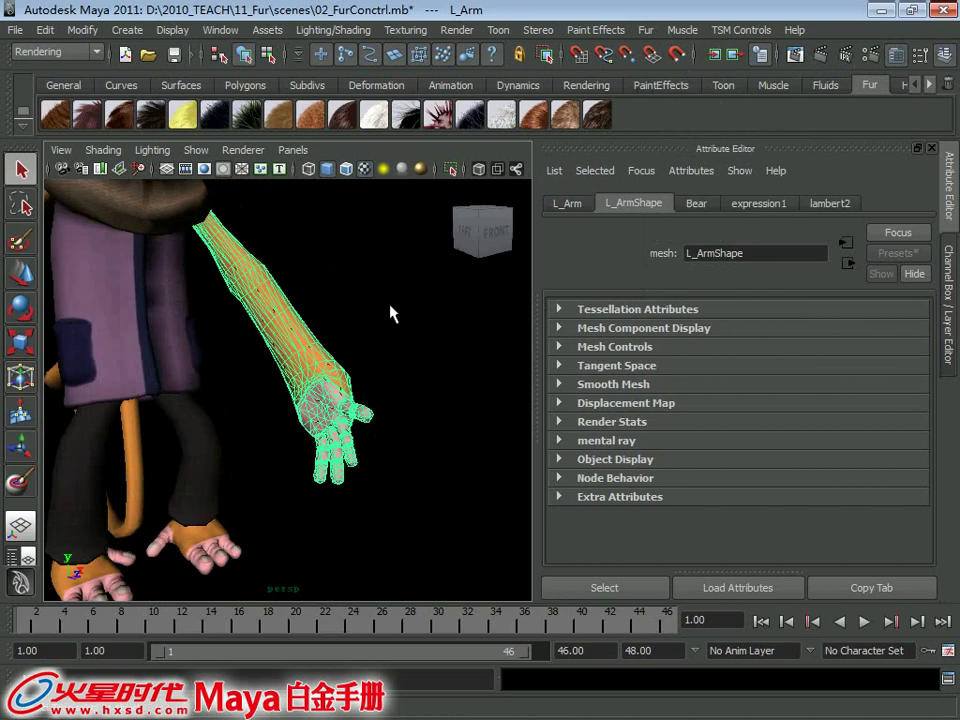
left_click(390, 313)
mouse_move(306, 328)
left_mouse_down("alt")
mouse_move(360, 311)
mouse_move(296, 289)
mouse_move(300, 270)
mouse_move(349, 251)
mouse_move(240, 315)
mouse_move(317, 315)
left_mouse_up("alt")
right_click_drag(317, 315, 318, 350, "alt")
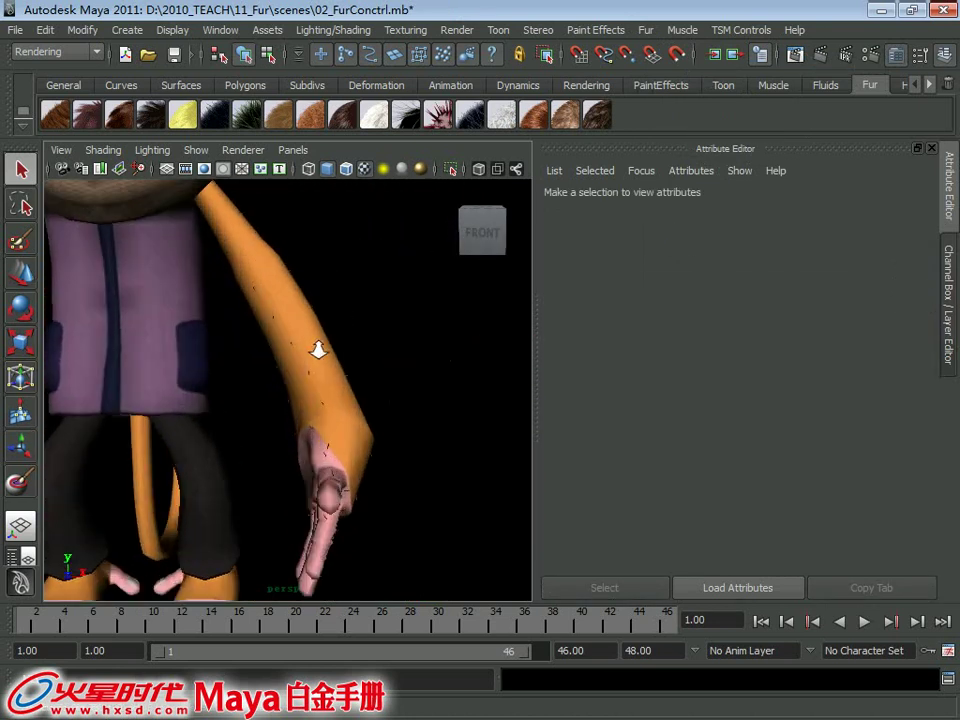
left_click_drag(318, 350, 298, 270, "alt")
right_click_drag(298, 270, 332, 360, "alt")
mouse_move(332, 360)
left_mouse_down("alt")
mouse_move(402, 307)
mouse_move(313, 343)
mouse_move(336, 360)
mouse_move(321, 332)
mouse_move(316, 341)
left_mouse_up("alt")
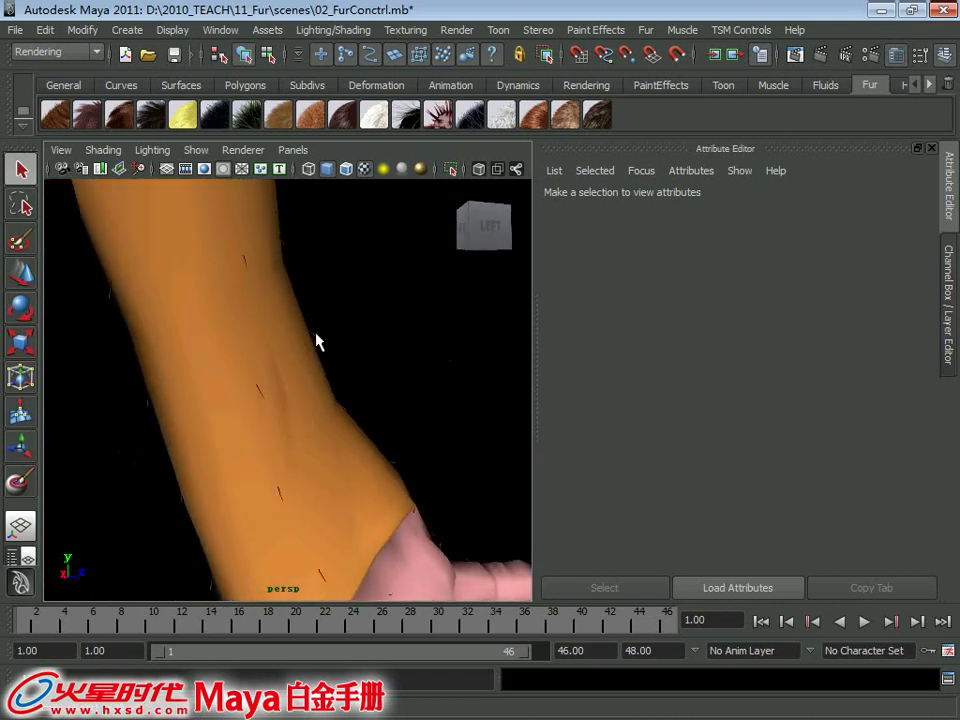
Select L_Arm_FurFeedback and set its U and V Samples to 64
left_click(320, 345)
right_click_drag(354, 332, 139, 339, "alt")
left_click_drag(139, 339, 270, 336, "alt")
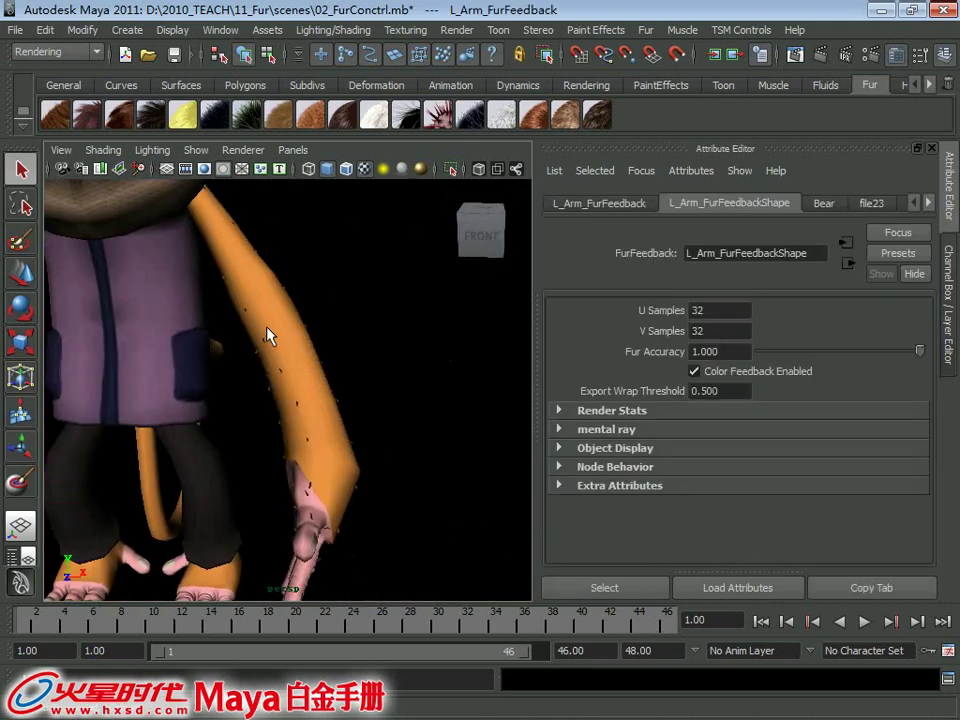
middle_click_drag(270, 336, 302, 376, "alt")
right_click_drag(302, 376, 276, 375, "alt")
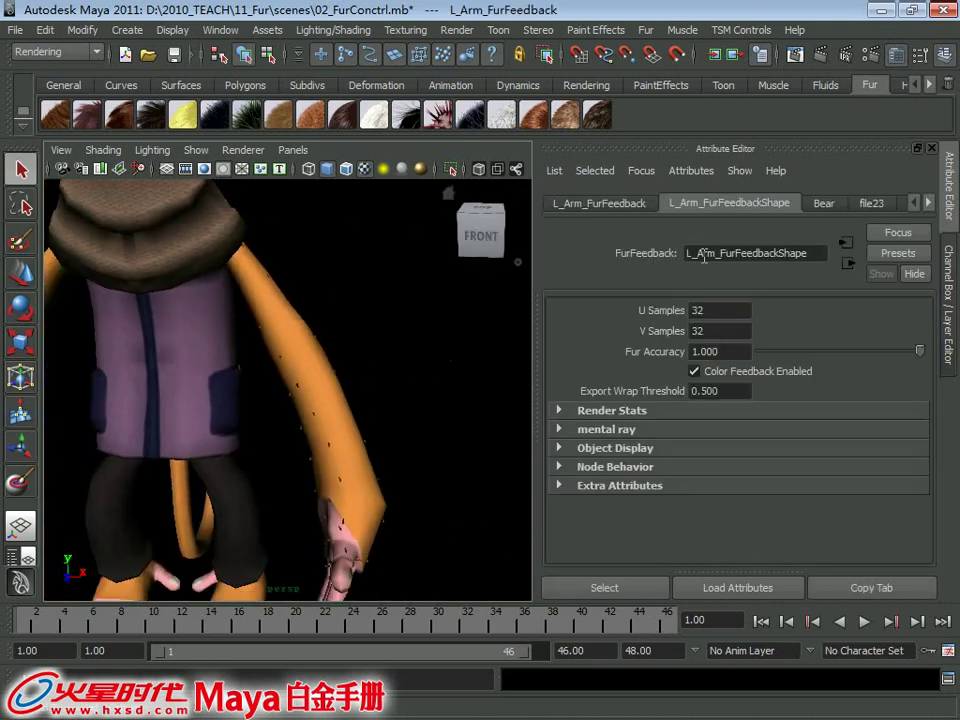
double_click(713, 308)
type("64")
key("Tab")
type("6")
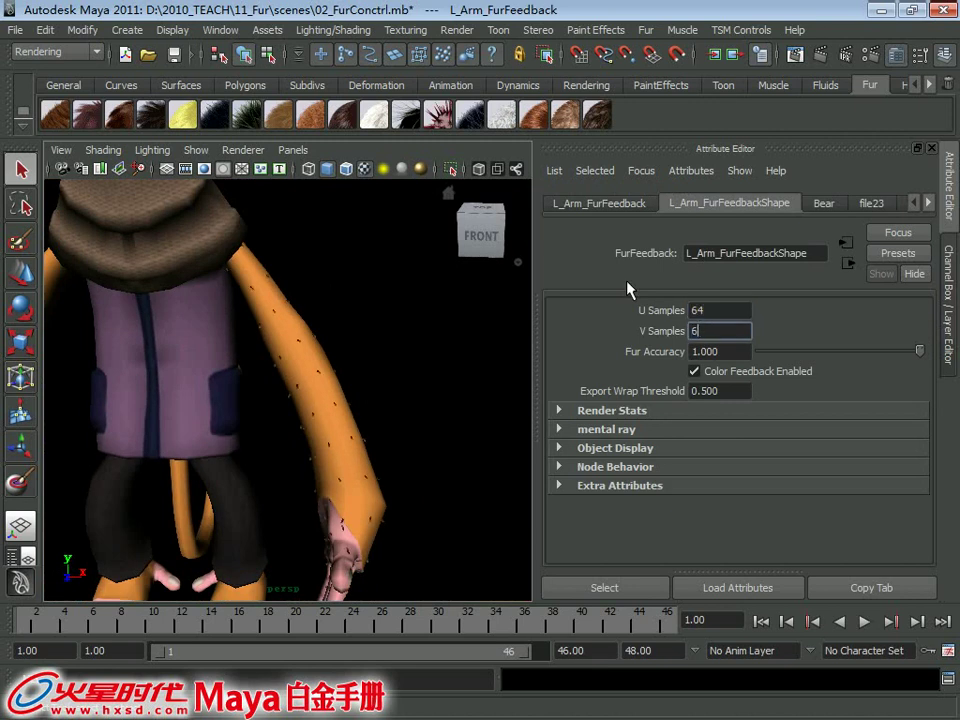
type("4")
left_click_drag(441, 328, 327, 330, "alt")
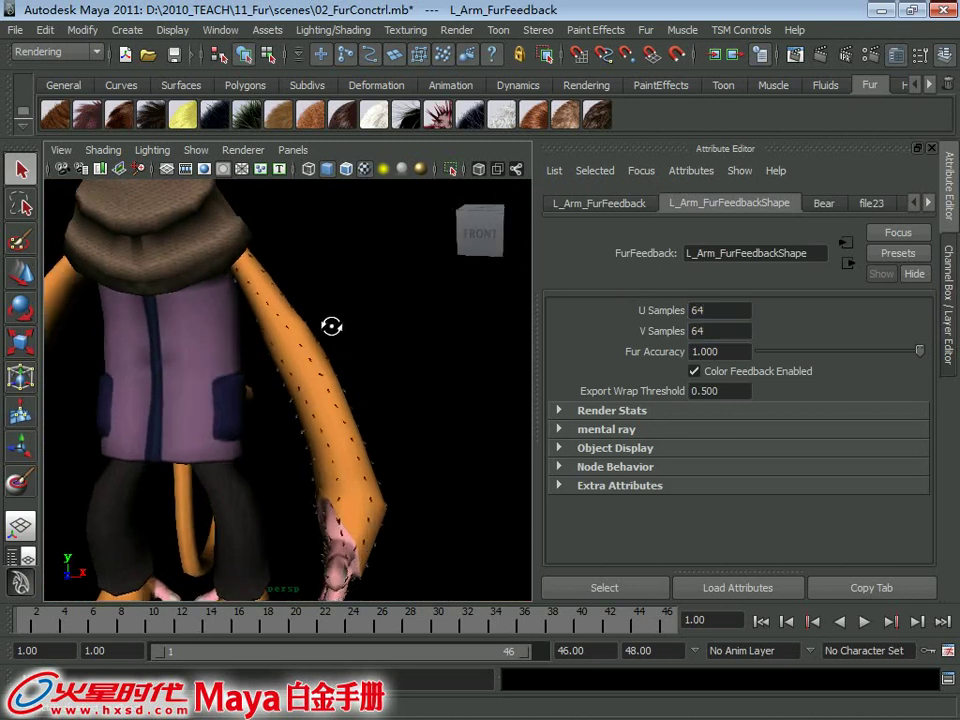
Raise the arm fur's U and V Samples to 128
double_click(713, 310)
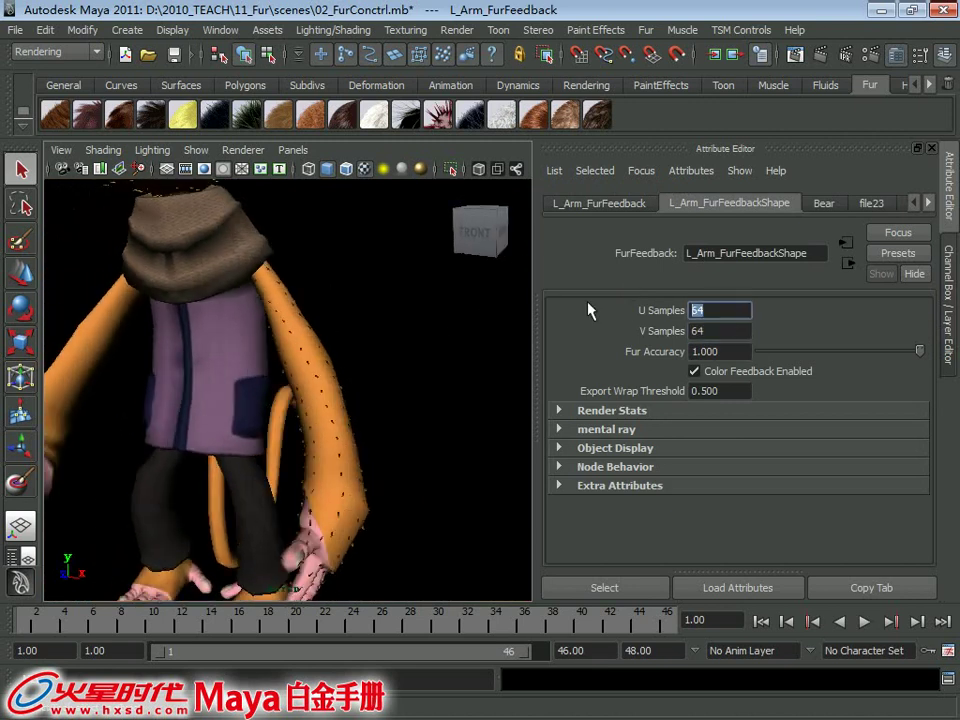
type("128")
key("Tab")
type("128")
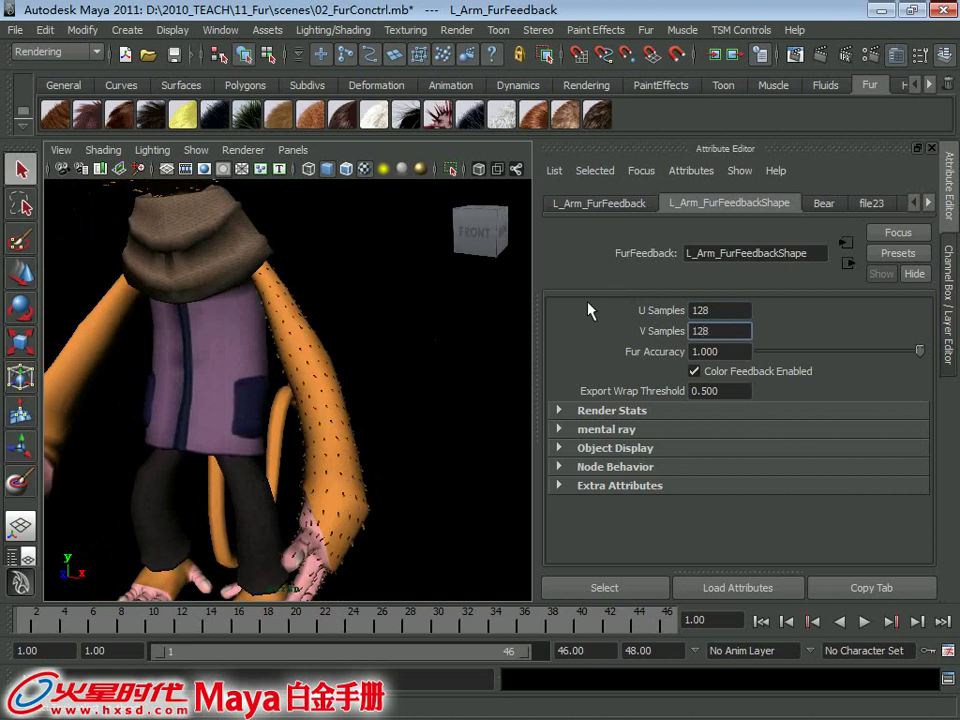
key("Return")
Inspect the denser arm fur up close and reselect the arm's fur feedback
left_click(454, 354)
left_click_drag(454, 354, 350, 364, "alt")
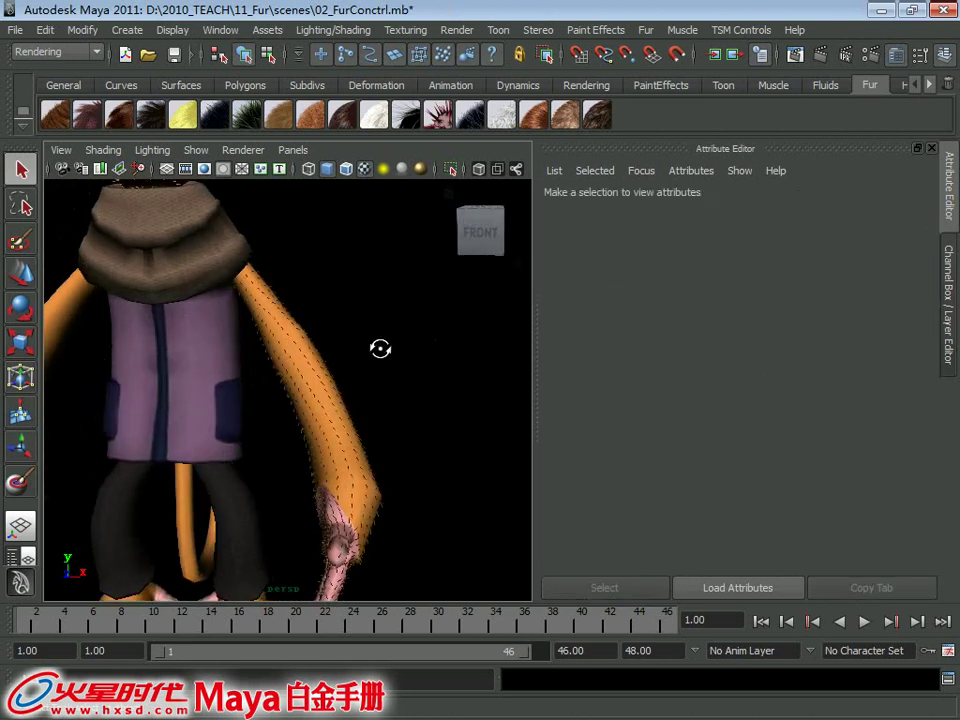
right_click_drag(321, 336, 407, 388, "alt")
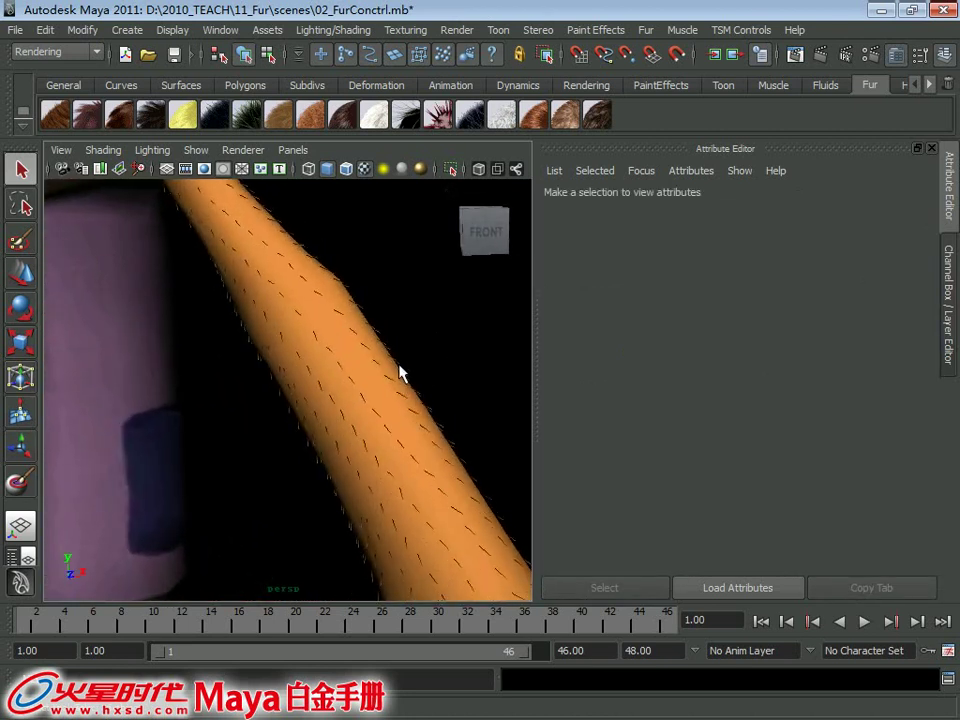
left_click(405, 355)
mouse_move(405, 355)
left_mouse_down("alt")
mouse_move(414, 341)
mouse_move(407, 360)
mouse_move(326, 360)
mouse_move(377, 358)
left_mouse_up("alt")
left_click(407, 364)
mouse_move(407, 364)
right_mouse_down("alt")
mouse_move(306, 321)
mouse_move(266, 330)
right_mouse_up("alt")
mouse_move(266, 330)
left_mouse_down("alt")
mouse_move(444, 336)
mouse_move(343, 332)
mouse_move(407, 358)
mouse_move(334, 322)
left_mouse_up("alt")
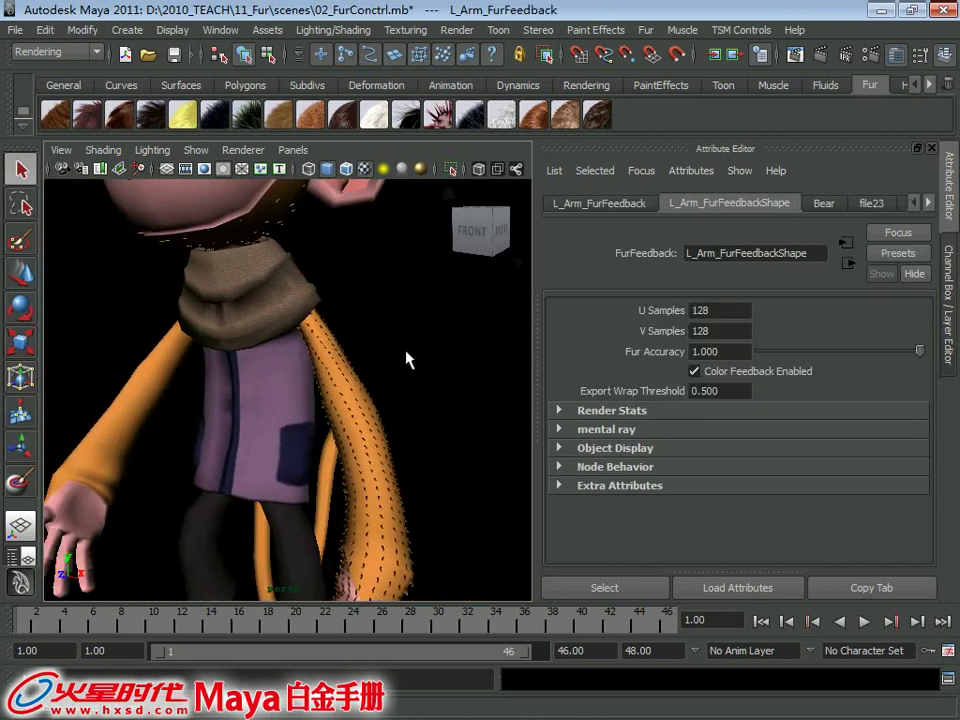
left_click(648, 30)
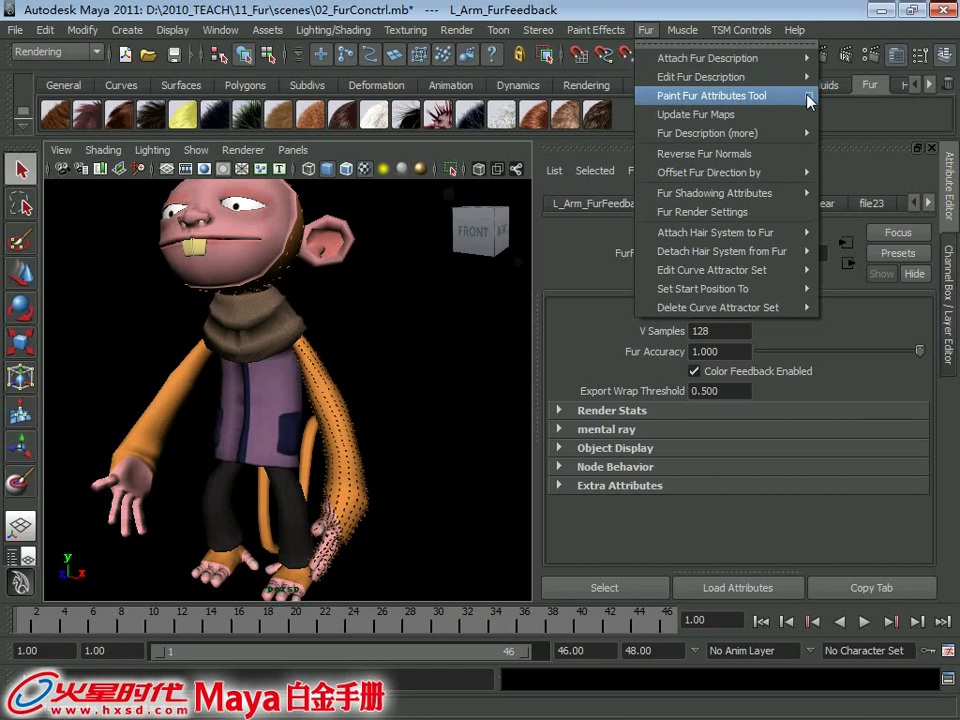
Start the Paint Fur Attributes Tool with 256 by 256 maps and list its paintable attributes
left_click(811, 96)
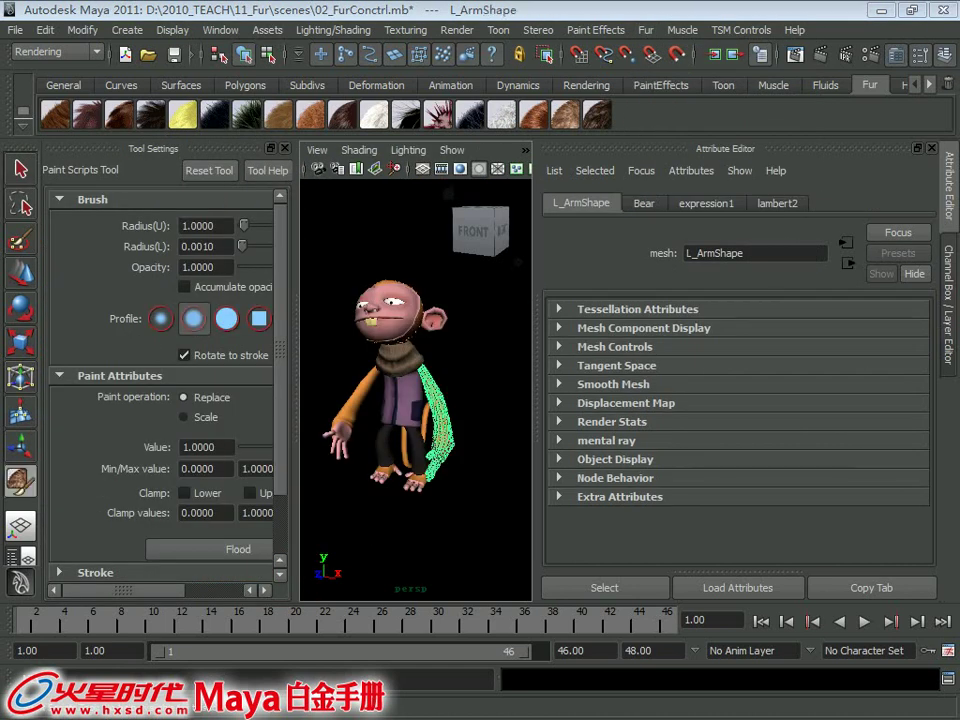
left_click_drag(64, 284, 708, 205)
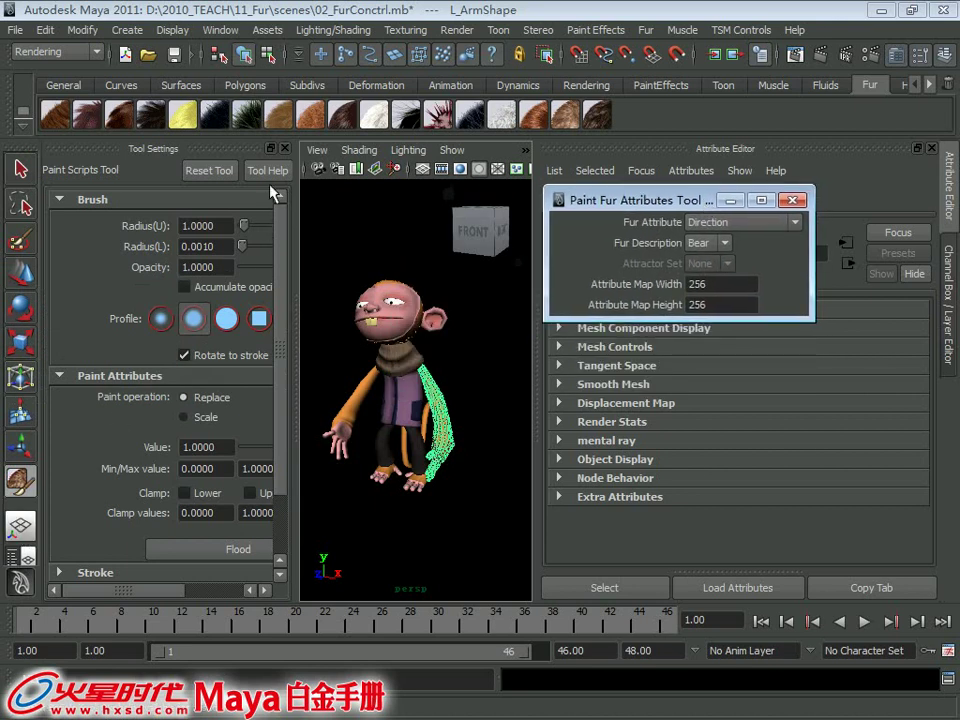
left_click(286, 150)
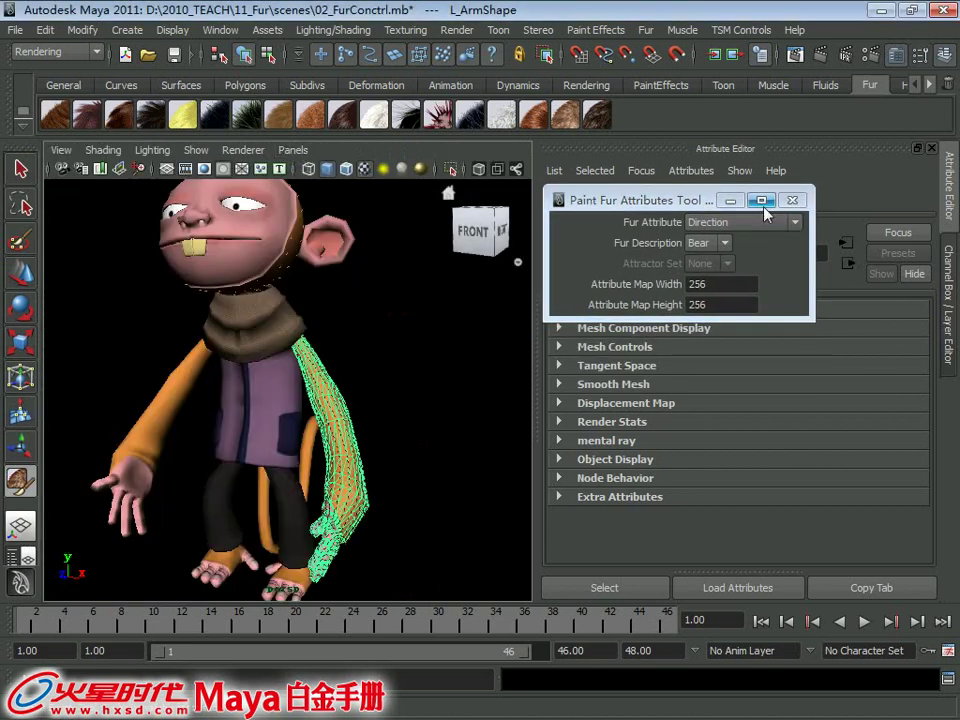
scroll(343, 321, "up", 1)
scroll(407, 386, "up", 3)
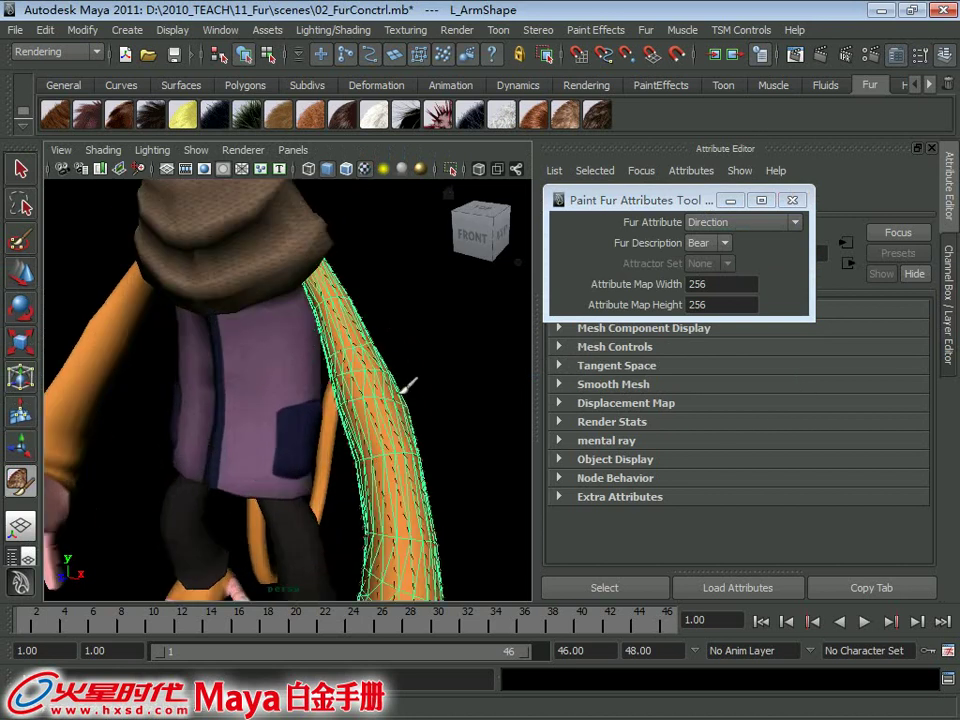
scroll(380, 337, "up", 2)
scroll(332, 321, "up", 2)
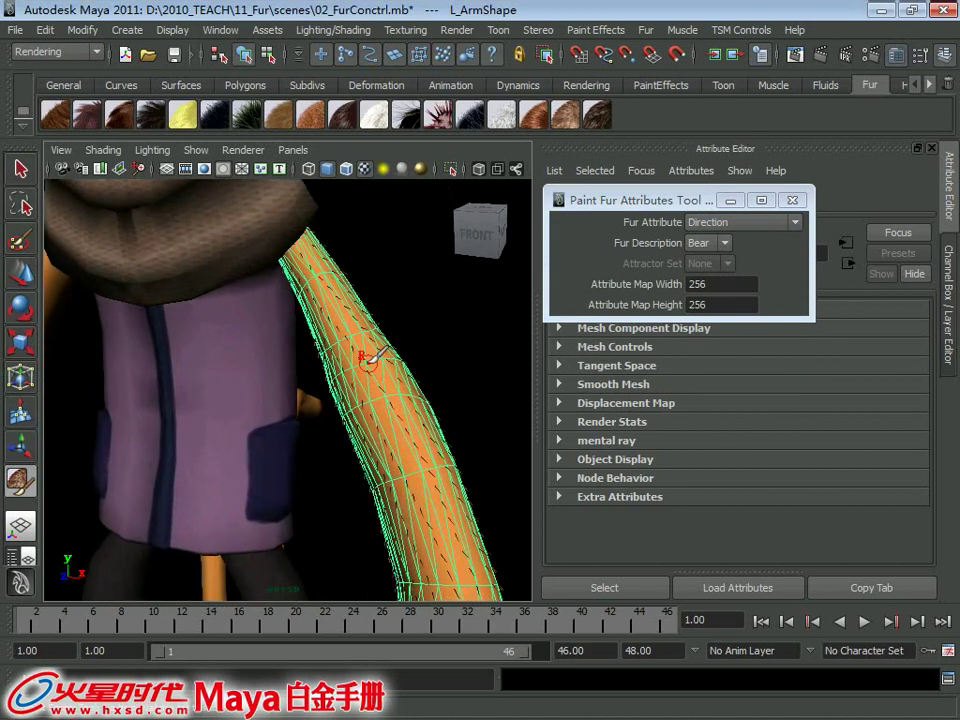
scroll(364, 357, "up", 1)
left_click(752, 224)
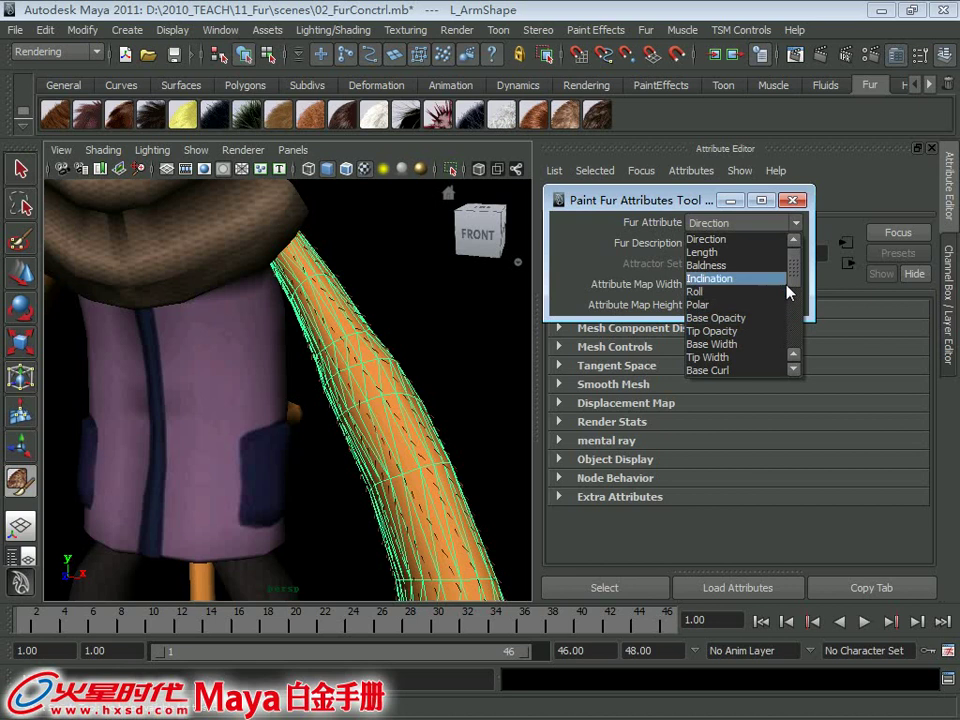
Choose Length as the fur attribute to paint and zoom in on the arm
left_click(728, 253)
mouse_move(386, 407)
left_mouse_down("alt")
mouse_move(385, 390)
mouse_move(436, 405)
mouse_move(344, 393)
left_mouse_up("alt")
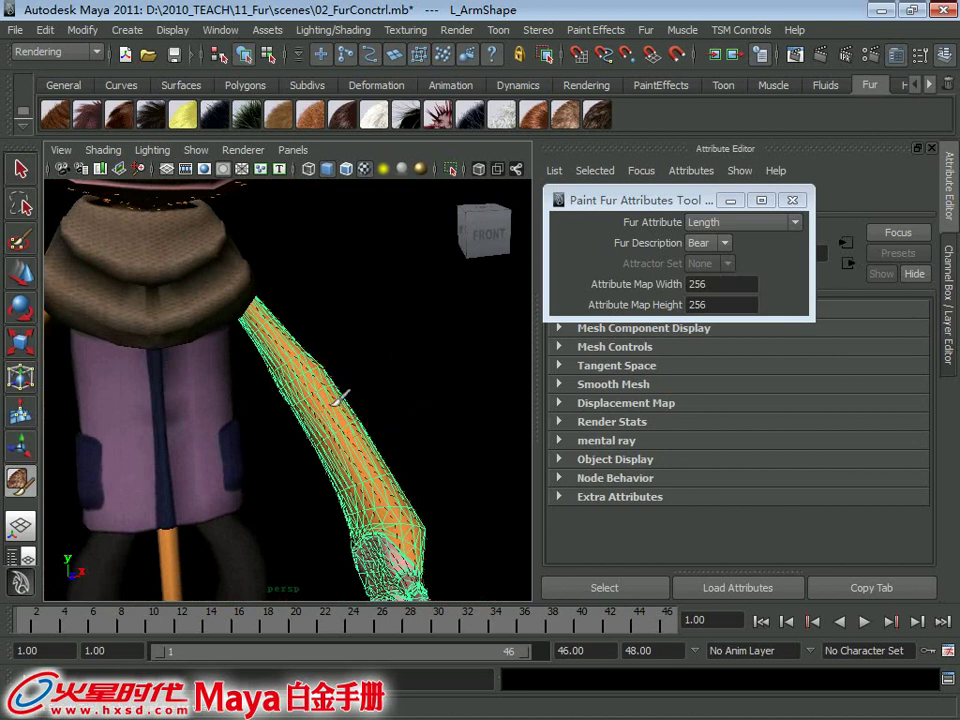
scroll(366, 402, "up", 3)
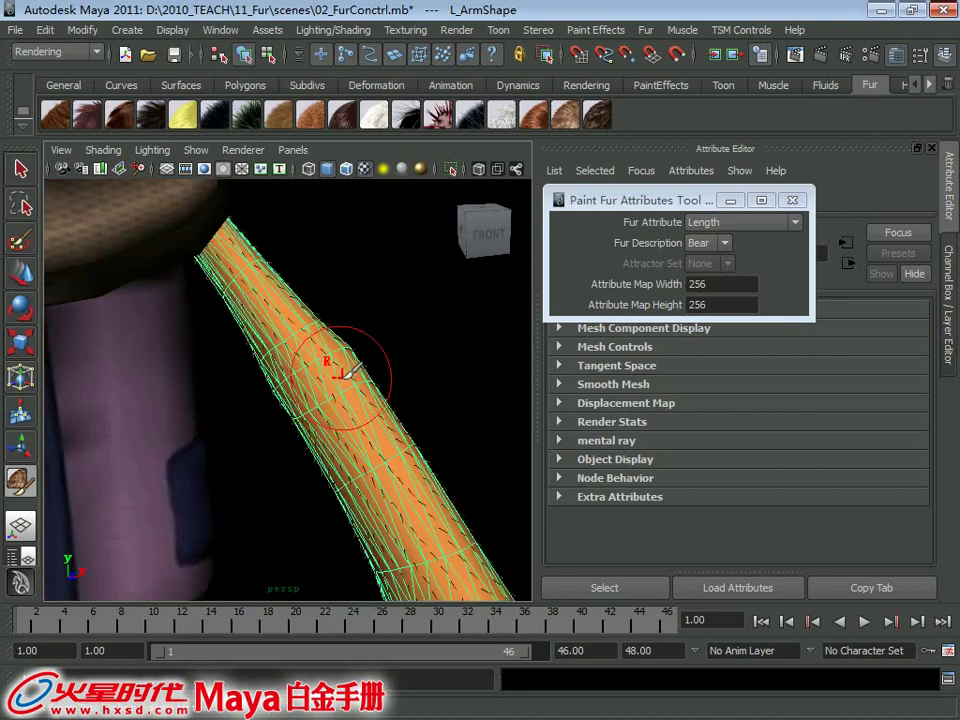
scroll(365, 400, "up", 2)
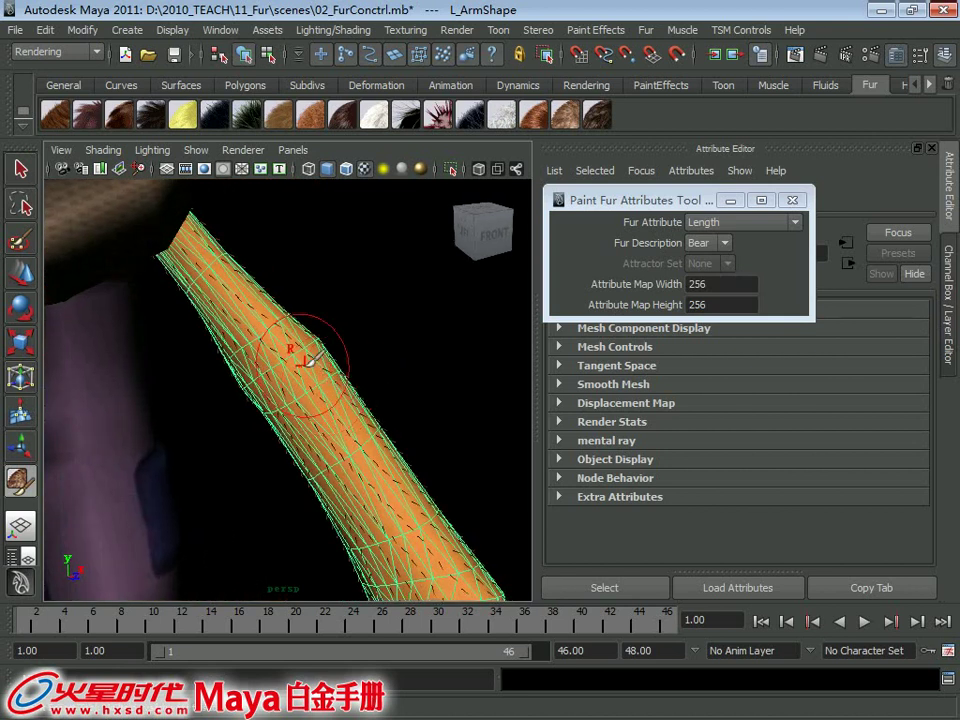
Open the brush settings, set the Length paint value to 0, and close in on the arm
double_click(17, 484)
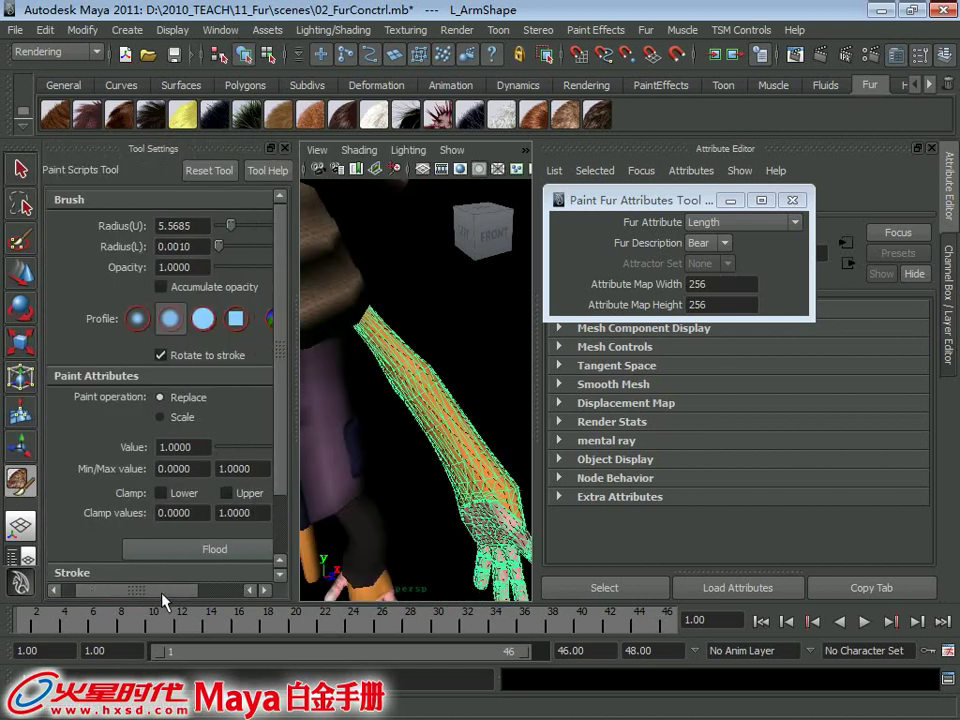
left_click_drag(155, 587, 184, 600)
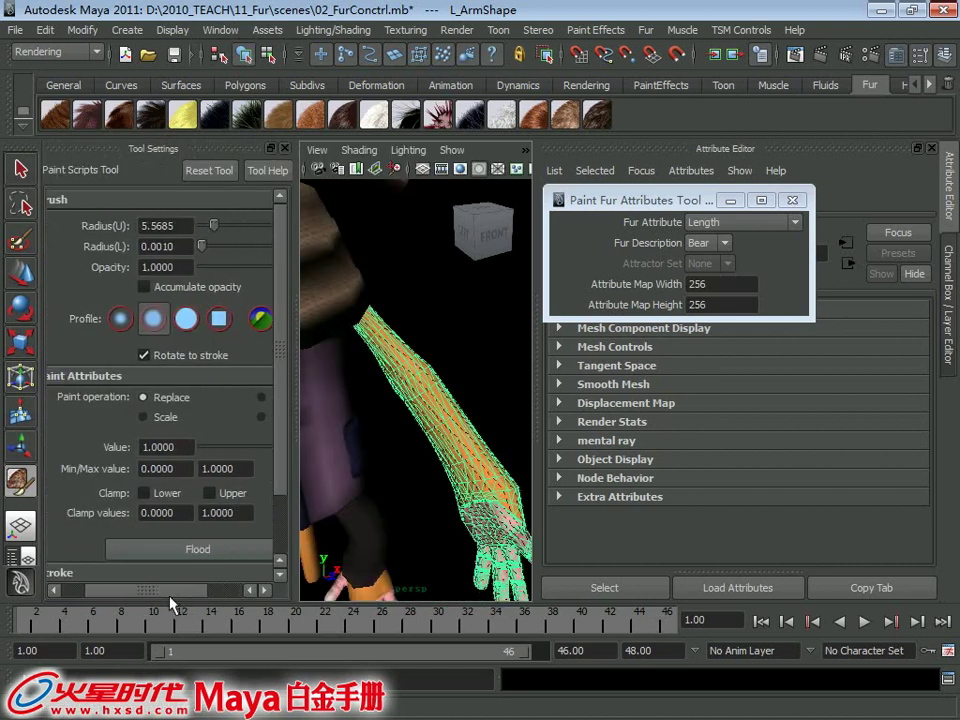
left_click_drag(184, 600, 180, 600)
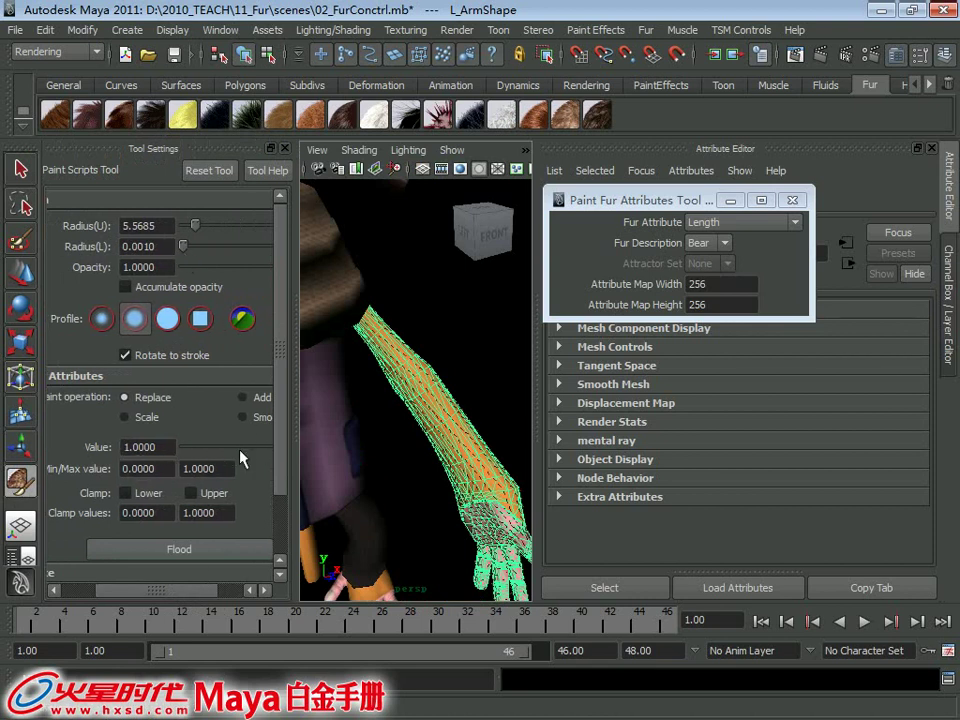
left_click_drag(197, 593, 205, 593)
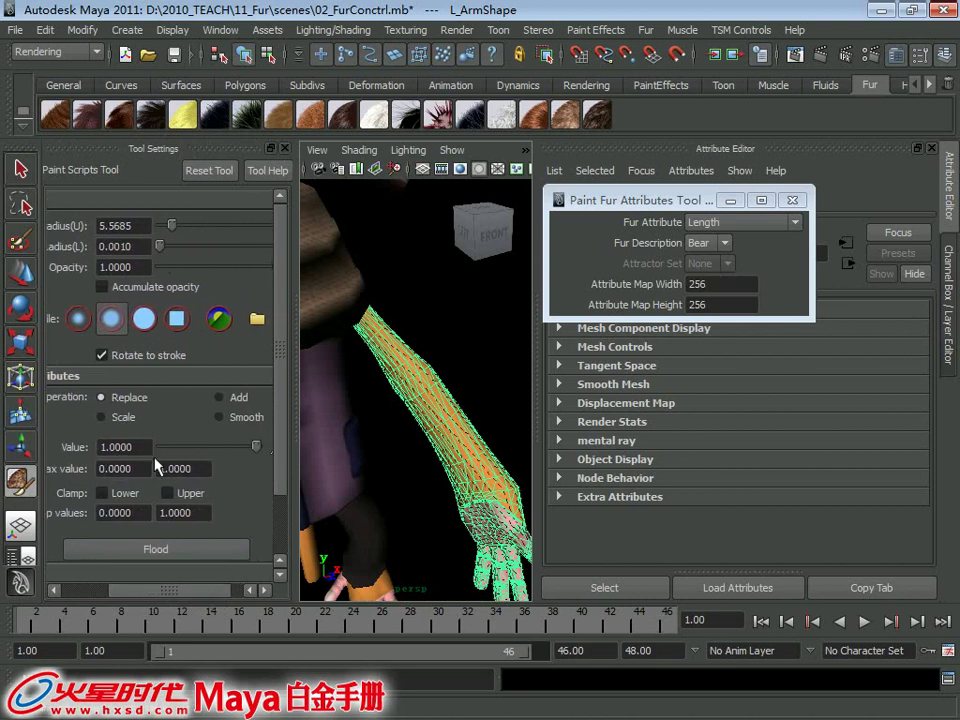
left_click_drag(256, 446, 160, 446)
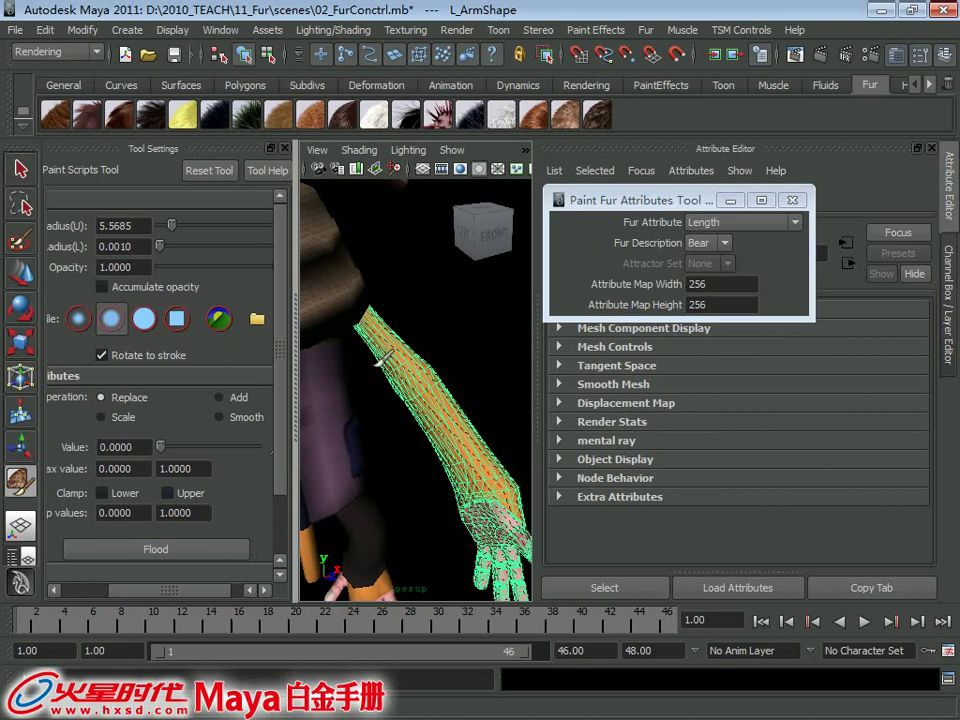
left_click_drag(340, 330, 450, 396, "alt")
right_click_drag(450, 396, 441, 390, "alt")
left_click_drag(441, 390, 478, 360, "alt")
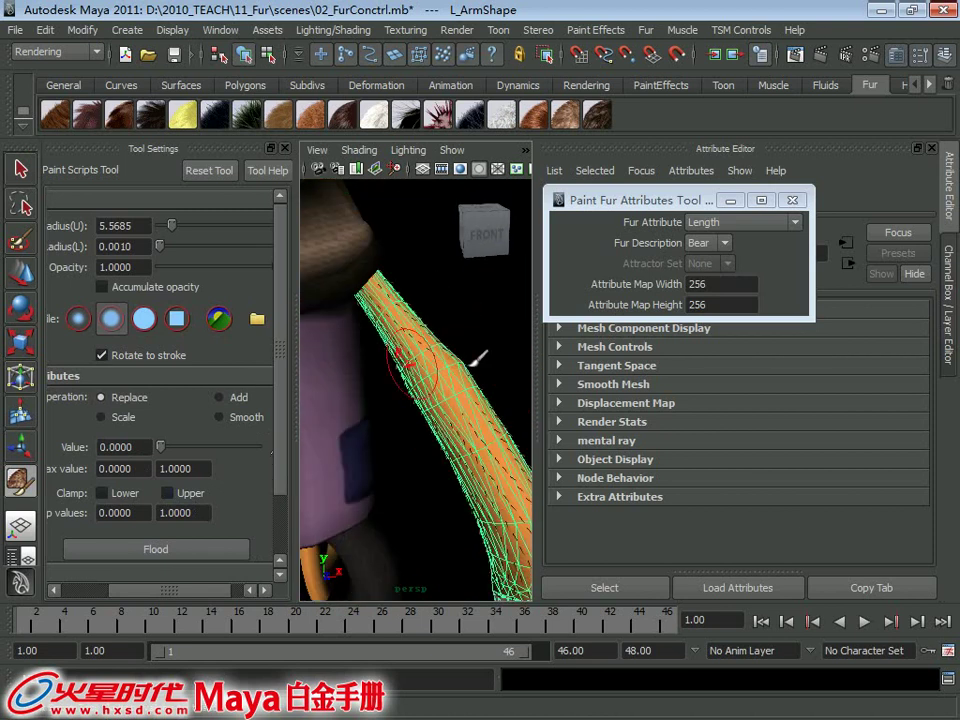
middle_click_drag(478, 360, 457, 384, "alt")
left_click_drag(457, 384, 422, 384, "alt")
right_click_drag(422, 384, 467, 407, "alt")
left_click_drag(467, 407, 422, 388, "alt")
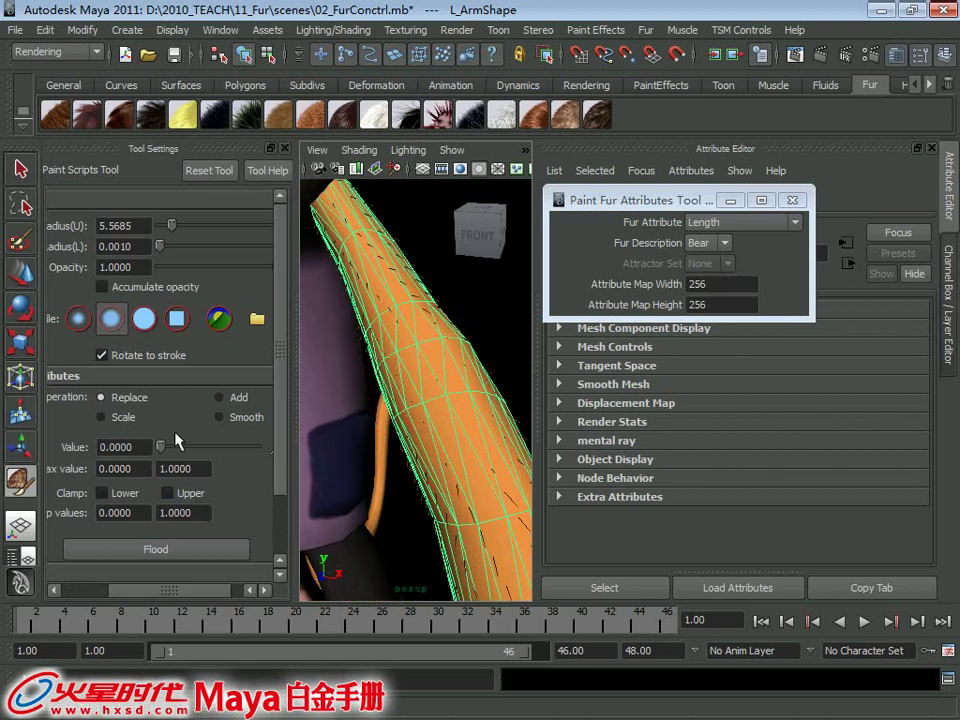
Set the Length value to about 0.466, then 1.0, and paint strokes along the arm
left_click_drag(210, 448, 206, 448)
left_click_drag(297, 381, 346, 390)
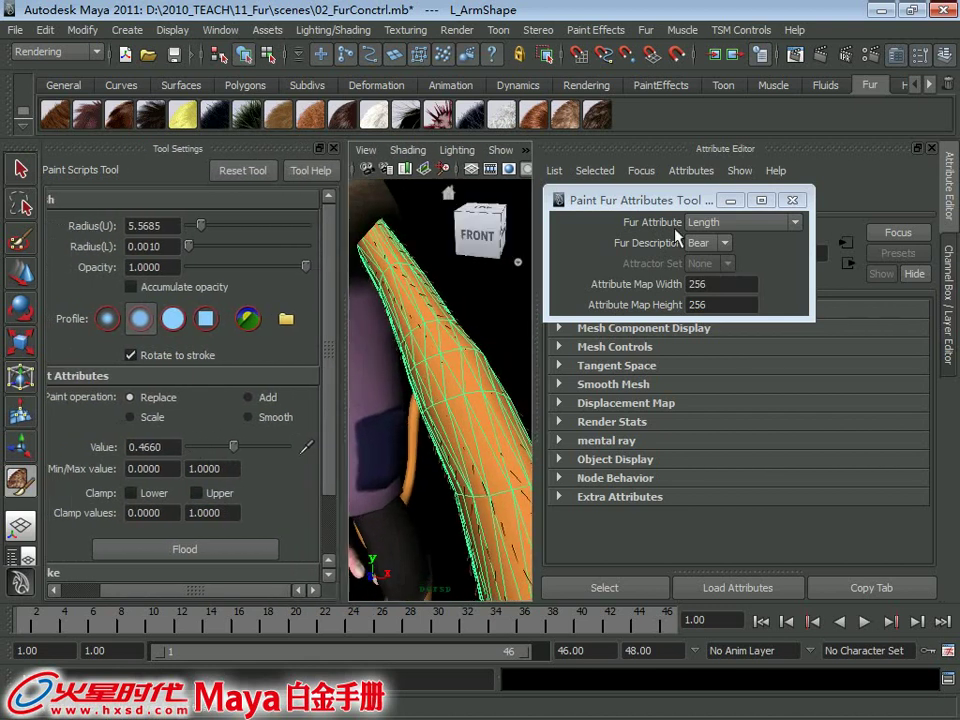
left_click(932, 149)
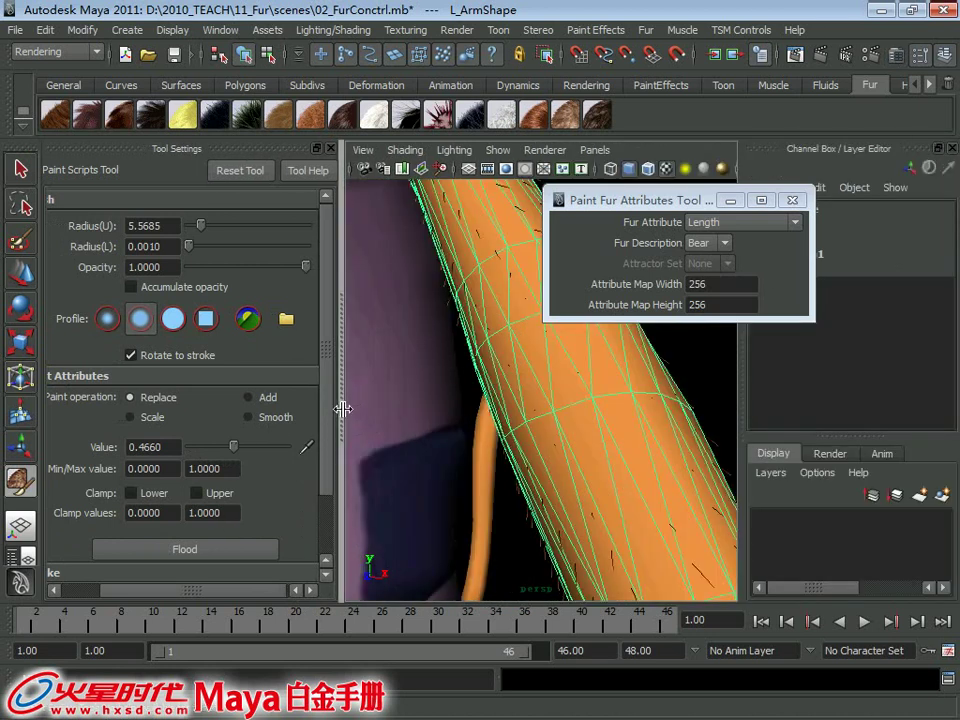
mouse_move(340, 407)
left_mouse_down()
mouse_move(366, 420)
mouse_move(356, 414)
left_mouse_up()
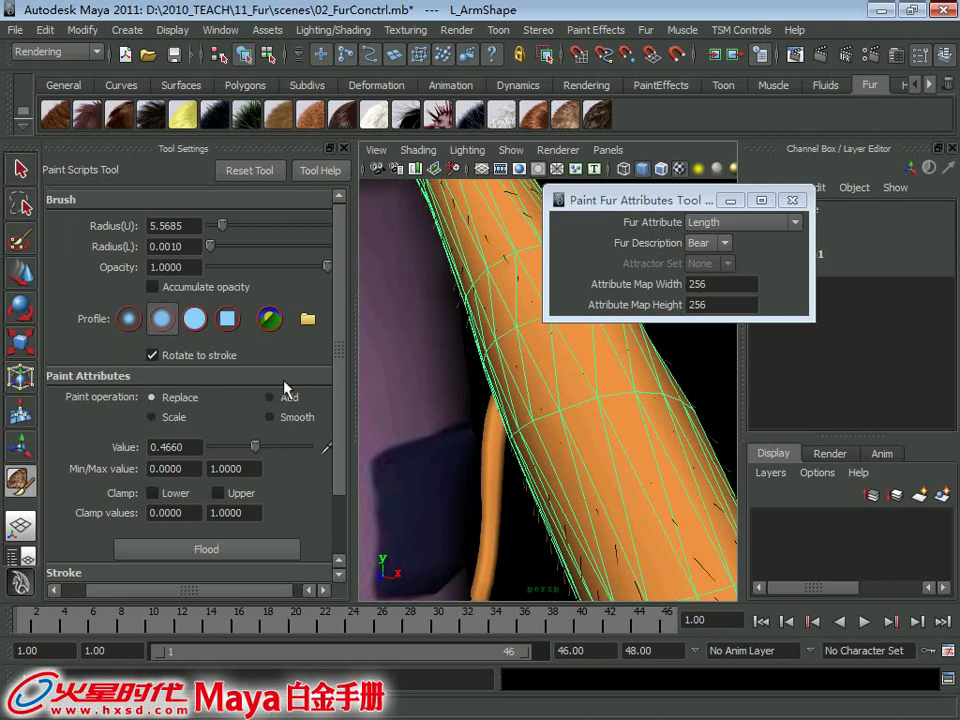
mouse_move(440, 400)
left_mouse_down("alt")
mouse_move(527, 407)
mouse_move(512, 402)
left_mouse_up("alt")
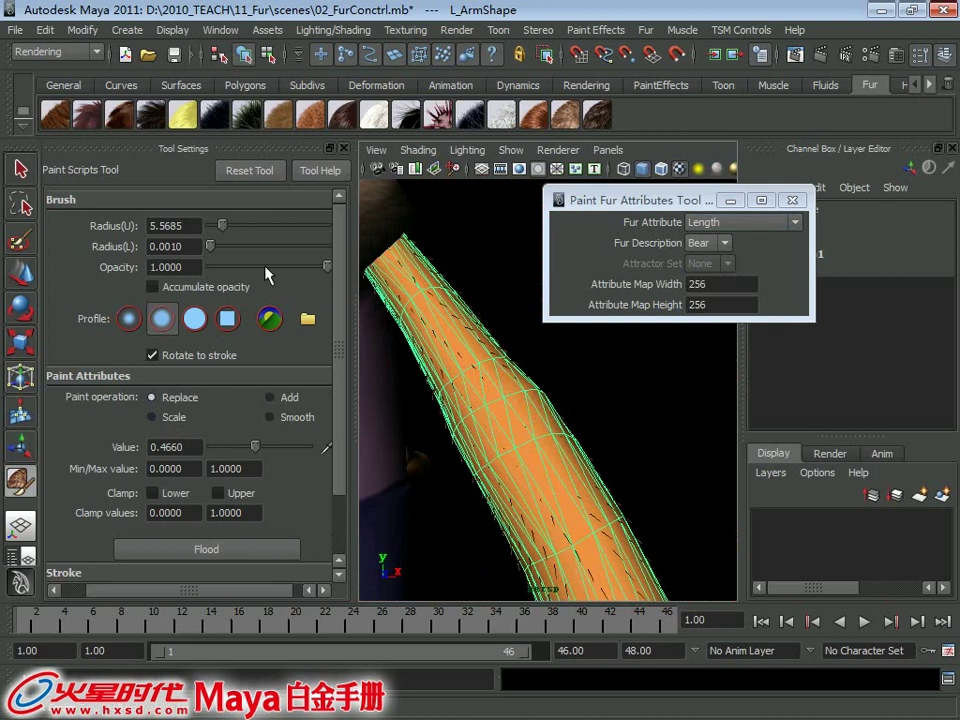
left_click_drag(255, 447, 310, 447)
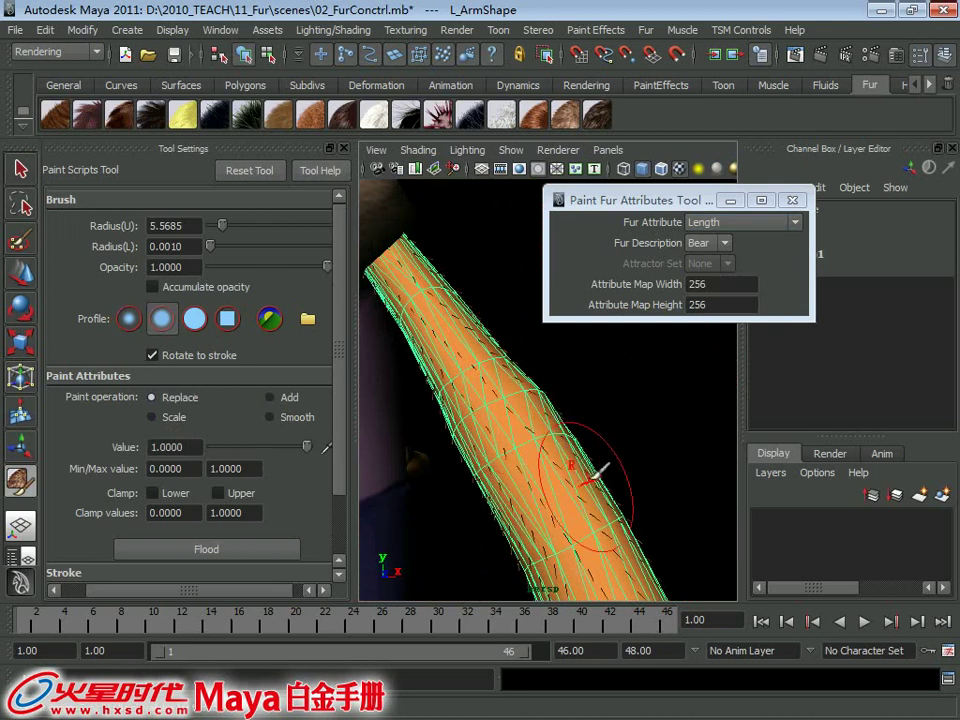
left_click_drag(600, 461, 681, 467, "alt")
middle_click_drag(681, 467, 623, 457, "alt")
mouse_move(616, 462)
left_mouse_down("alt")
mouse_move(570, 428)
mouse_move(574, 450)
mouse_move(649, 446)
mouse_move(518, 450)
mouse_move(518, 432)
left_mouse_up("alt")
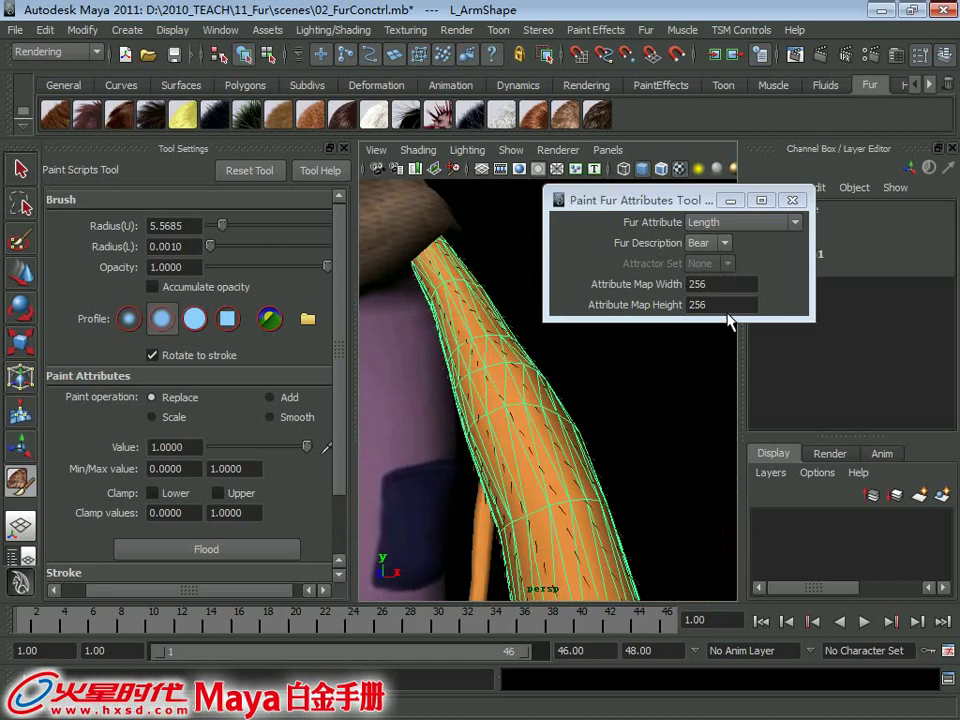
left_click_drag(729, 321, 729, 383)
Check that Attribute Map Width and Height are both 256
double_click(720, 284)
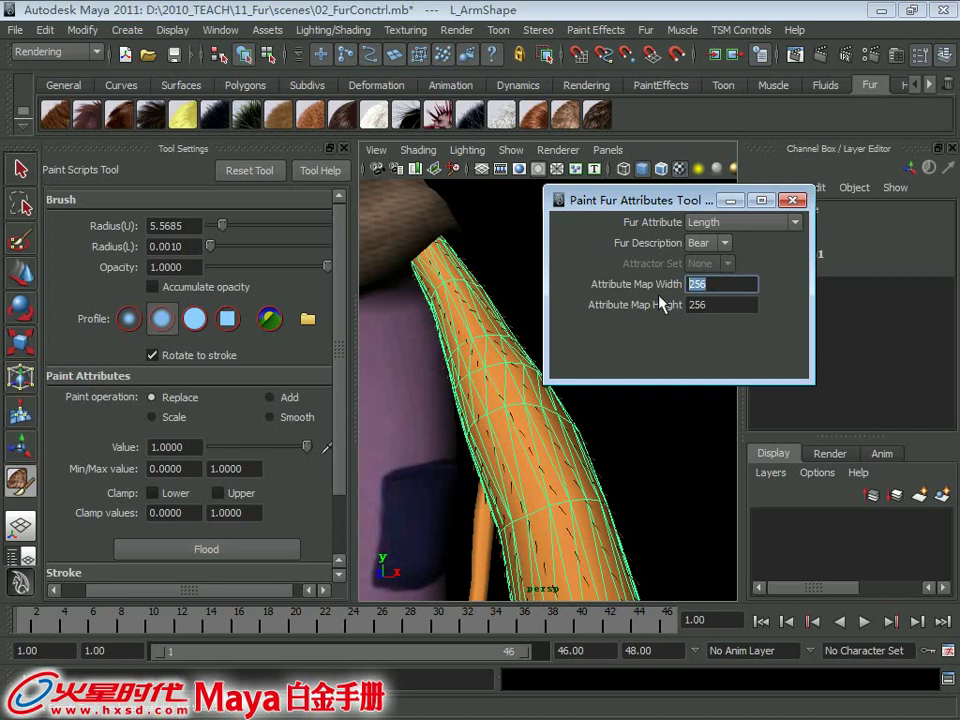
left_click(701, 305)
left_click(706, 285)
key("Tab")
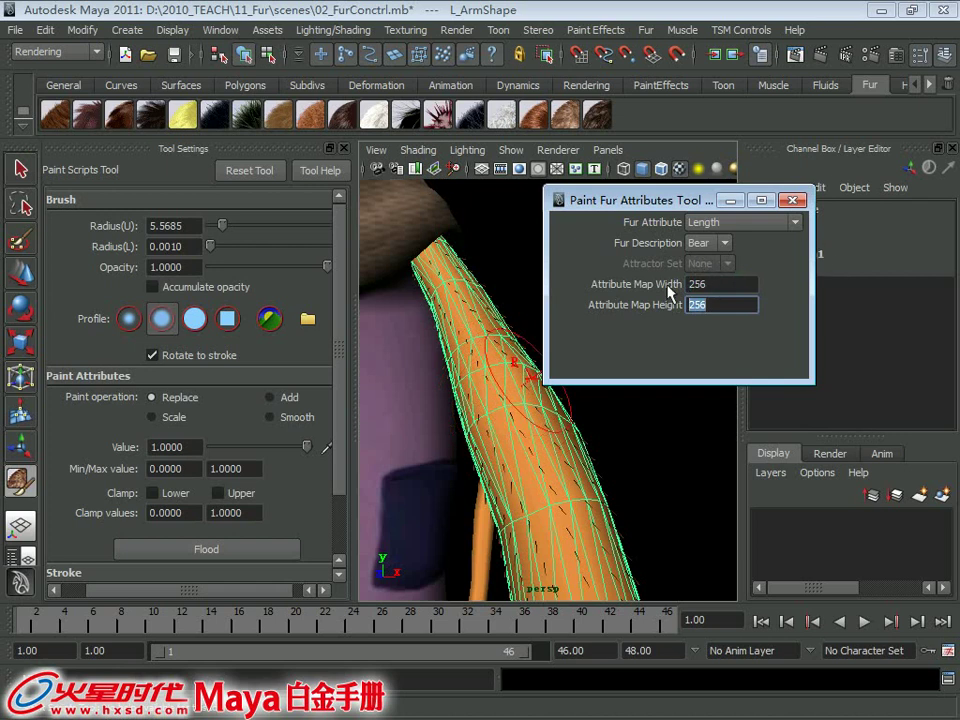
Switch the painted attribute to Baldness, set the value to 0, and paint on the arm
left_click_drag(691, 203, 805, 180)
left_click(838, 200)
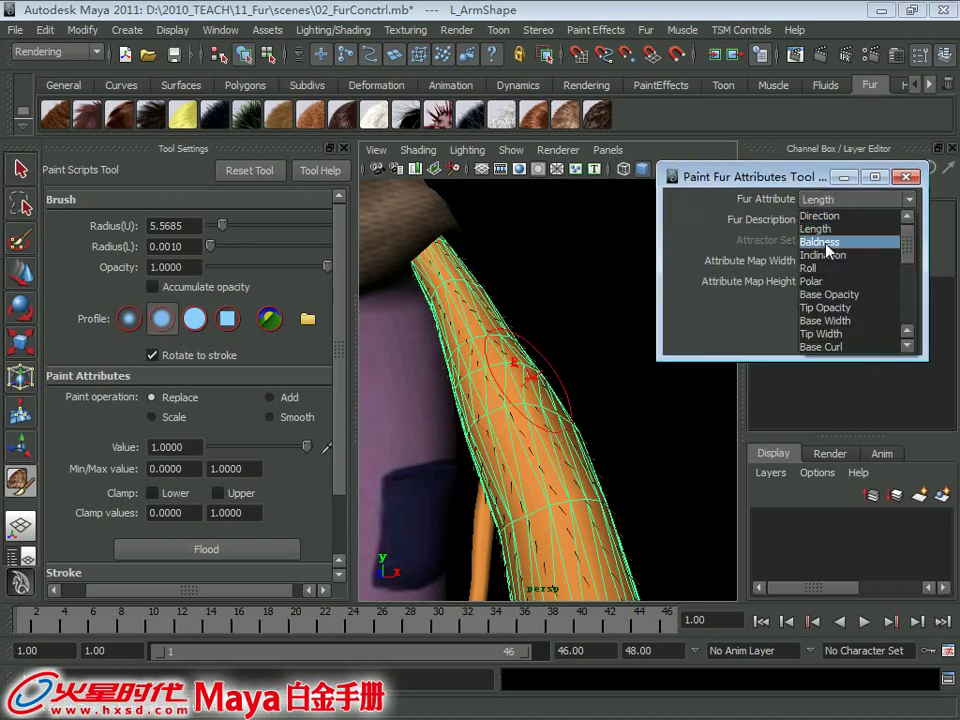
left_click(827, 242)
left_click_drag(307, 447, 182, 450)
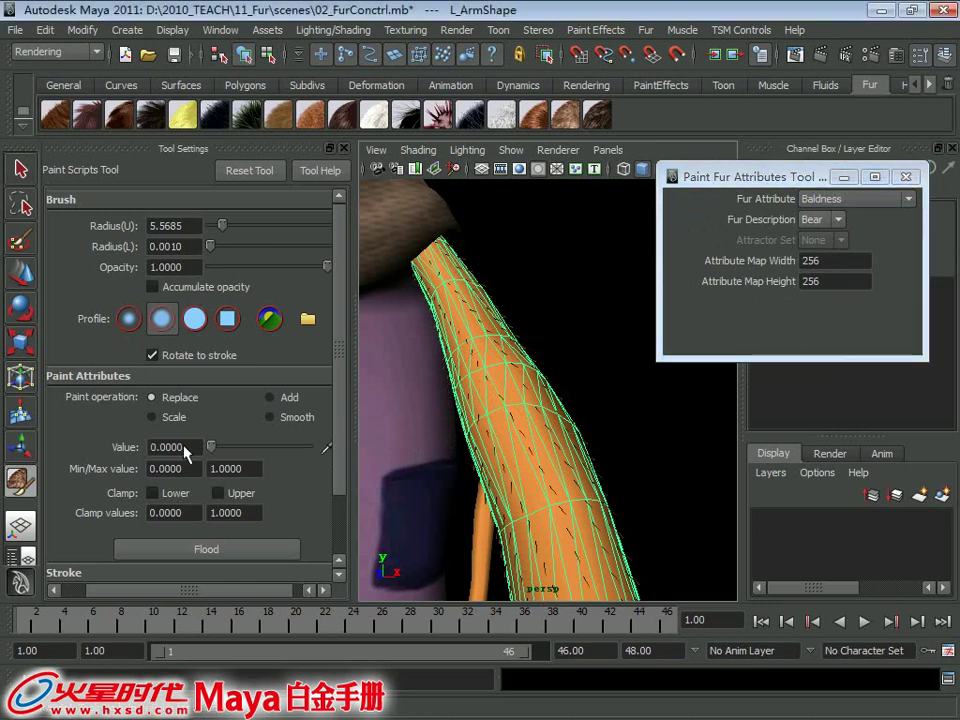
left_click_drag(553, 420, 516, 394, "alt")
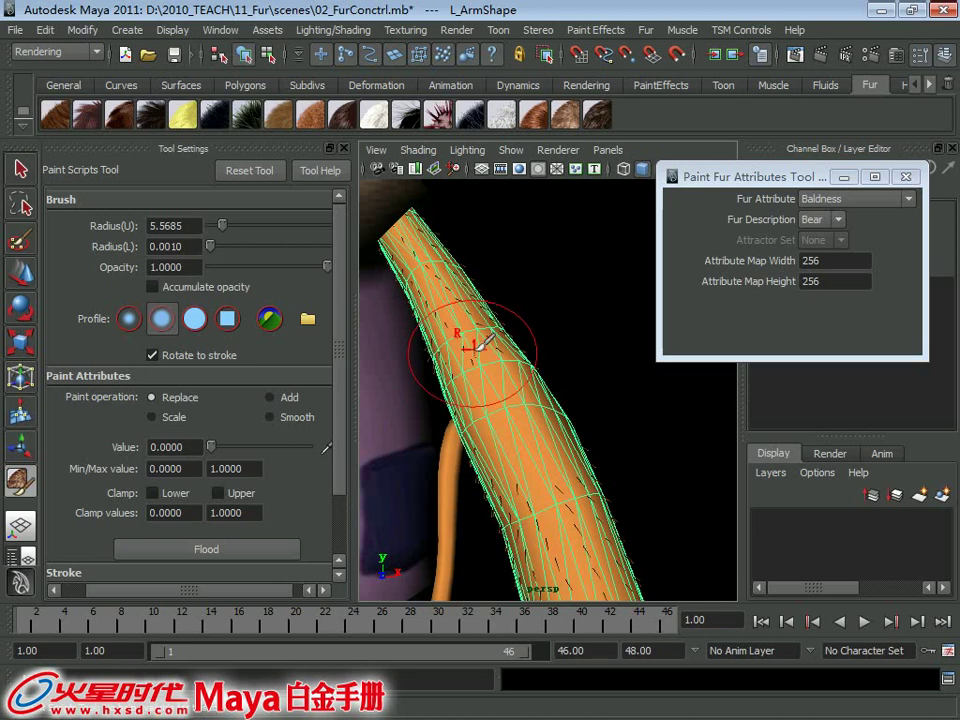
mouse_move(482, 364)
left_mouse_down("alt")
mouse_move(513, 360)
mouse_move(484, 358)
left_mouse_up("alt")
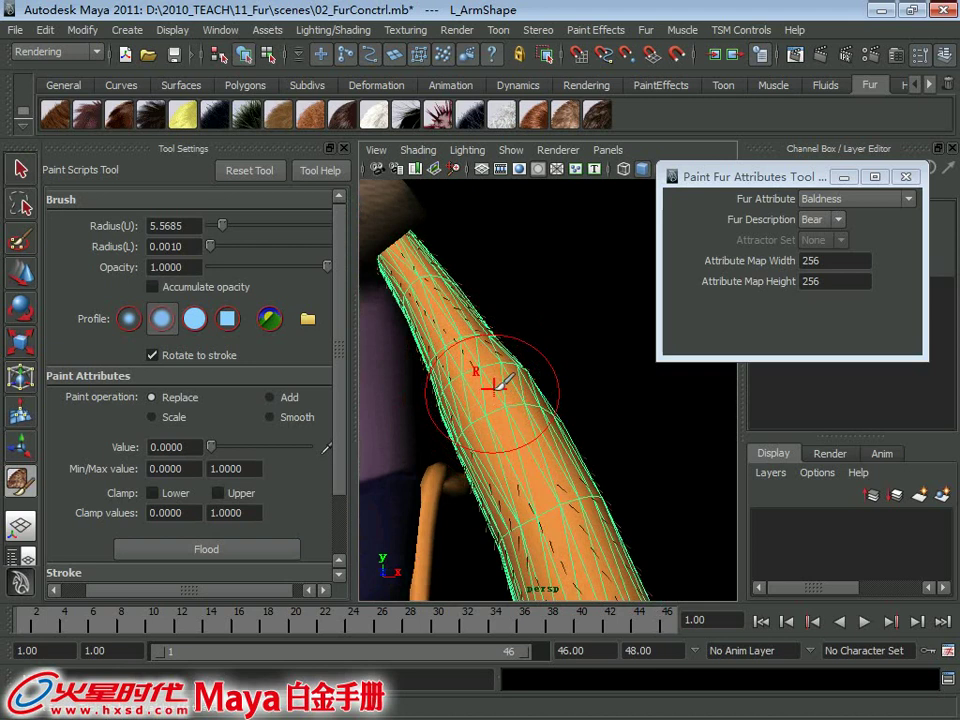
left_click_drag(497, 383, 510, 396, "alt")
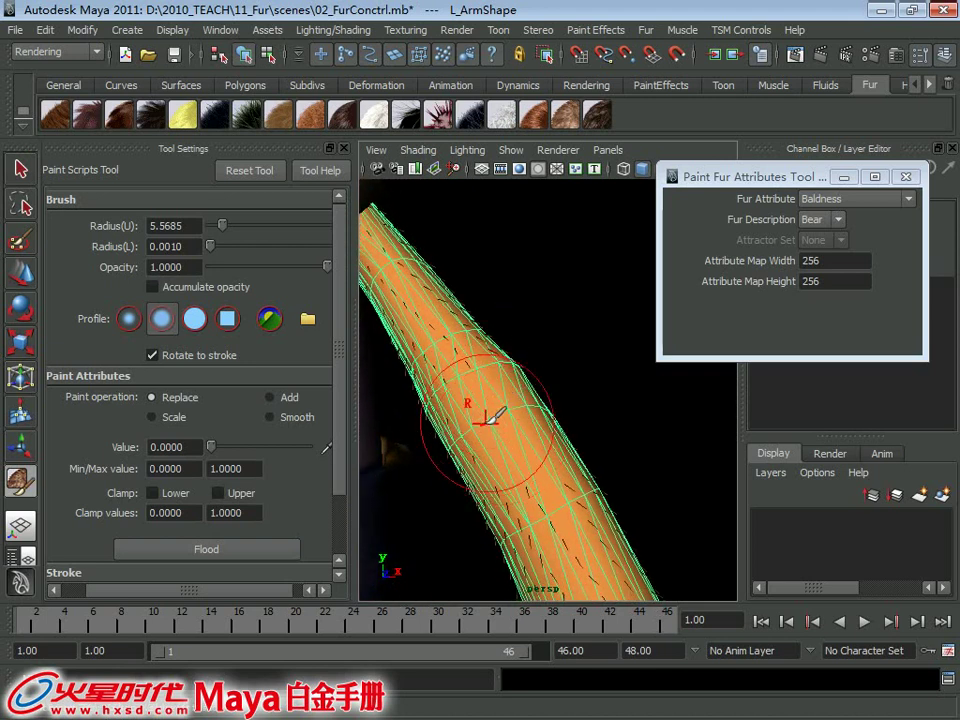
left_click_drag(493, 411, 510, 403, "alt")
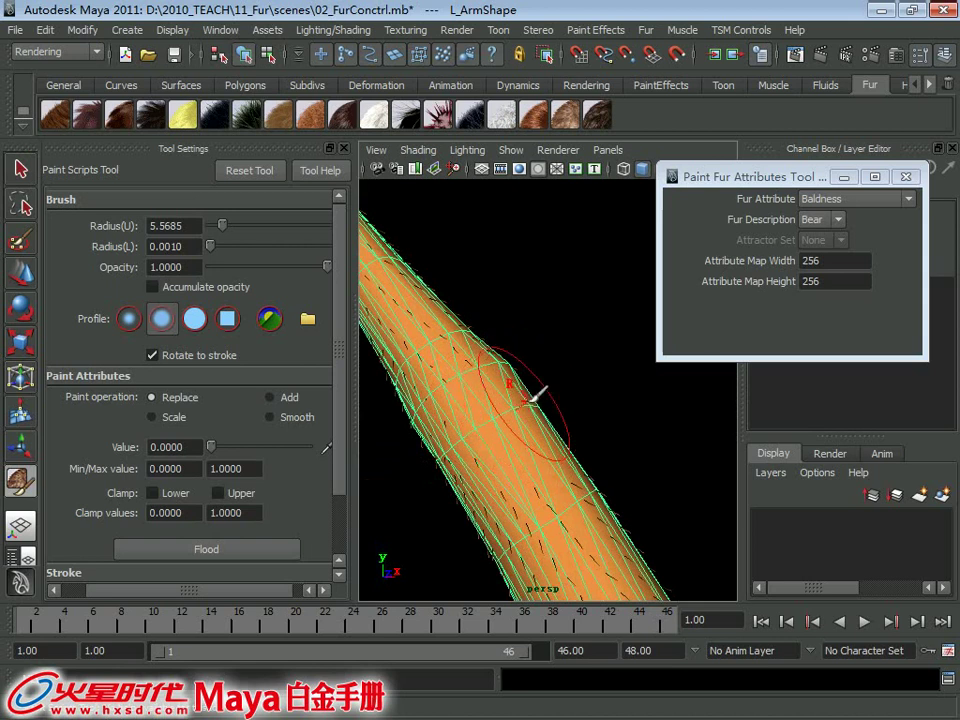
Tumble around the left arm while painting Baldness 0 along the forearm
mouse_move(556, 401)
left_mouse_down("alt")
mouse_move(504, 396)
mouse_move(514, 375)
mouse_move(546, 375)
mouse_move(469, 407)
mouse_move(578, 379)
mouse_move(550, 343)
mouse_move(535, 368)
mouse_move(555, 385)
mouse_move(576, 304)
left_mouse_up("alt")
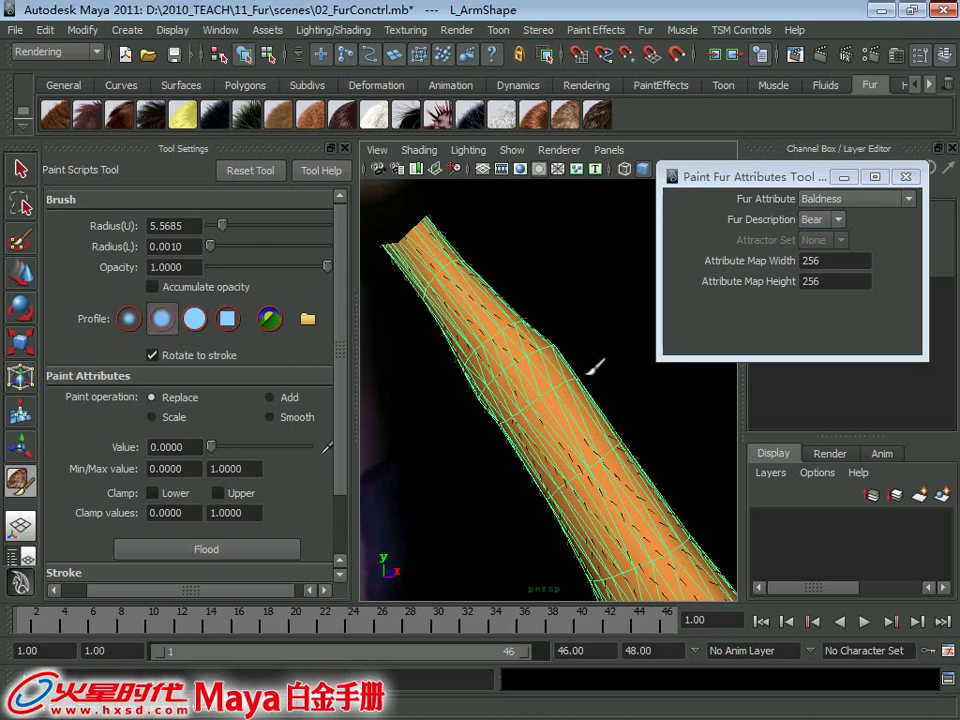
mouse_move(568, 407)
left_mouse_down("alt")
mouse_move(579, 386)
mouse_move(510, 396)
mouse_move(517, 380)
mouse_move(566, 379)
mouse_move(525, 396)
mouse_move(587, 384)
left_mouse_up("alt")
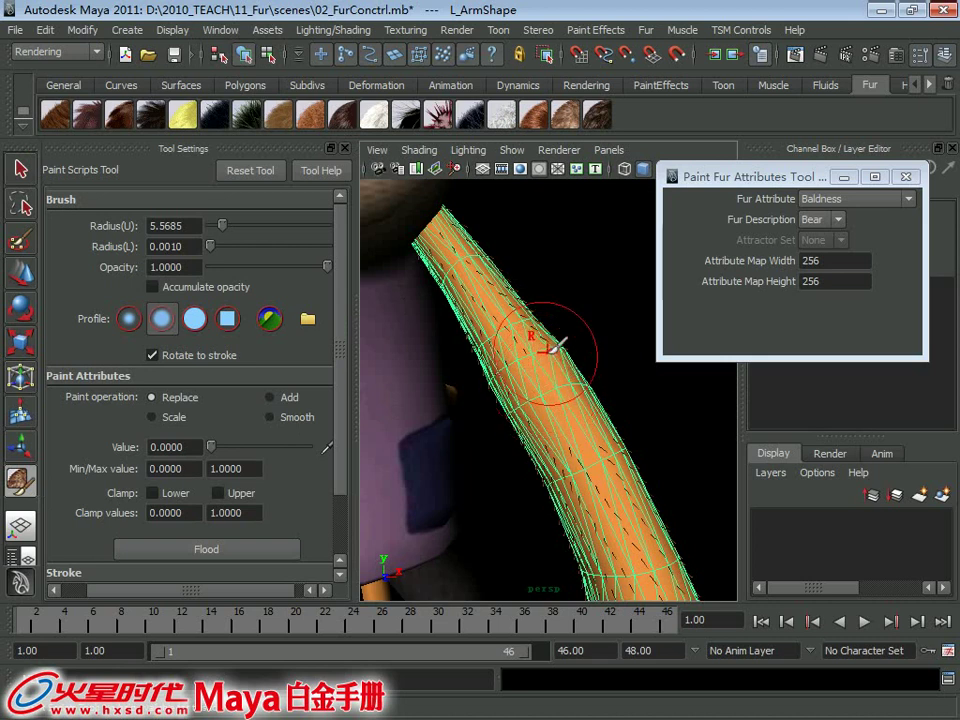
mouse_move(580, 428)
left_mouse_down("alt")
mouse_move(555, 401)
mouse_move(581, 386)
mouse_move(548, 397)
mouse_move(604, 388)
mouse_move(521, 401)
mouse_move(581, 384)
mouse_move(574, 407)
mouse_move(538, 414)
mouse_move(542, 396)
mouse_move(512, 403)
mouse_move(546, 407)
mouse_move(527, 417)
mouse_move(435, 401)
mouse_move(568, 401)
mouse_move(530, 433)
mouse_move(501, 429)
mouse_move(521, 377)
mouse_move(561, 371)
mouse_move(583, 348)
mouse_move(568, 365)
mouse_move(520, 372)
left_mouse_up("alt")
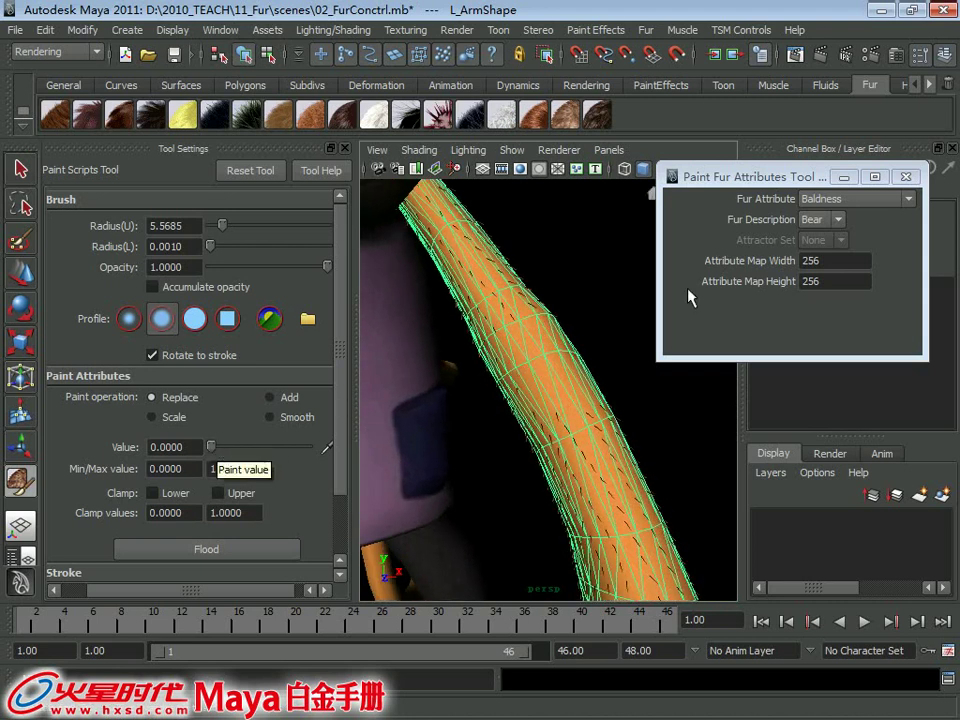
Keep Baldness selected, set the paint value to 1.0, and paint part of the arm
left_click(858, 200)
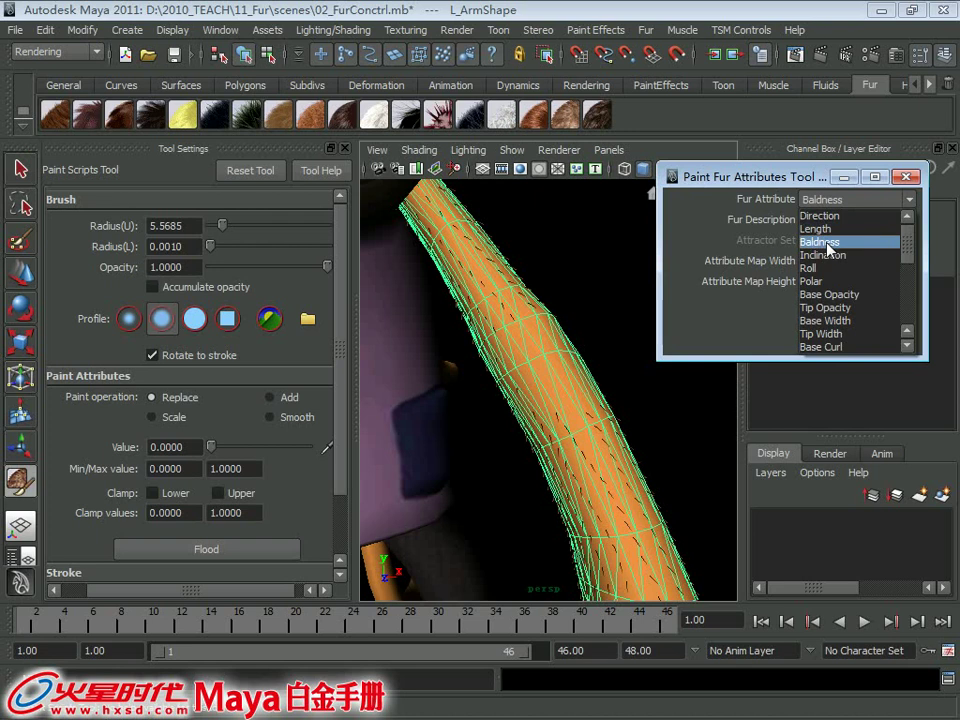
left_click(826, 243)
left_click_drag(209, 447, 465, 452)
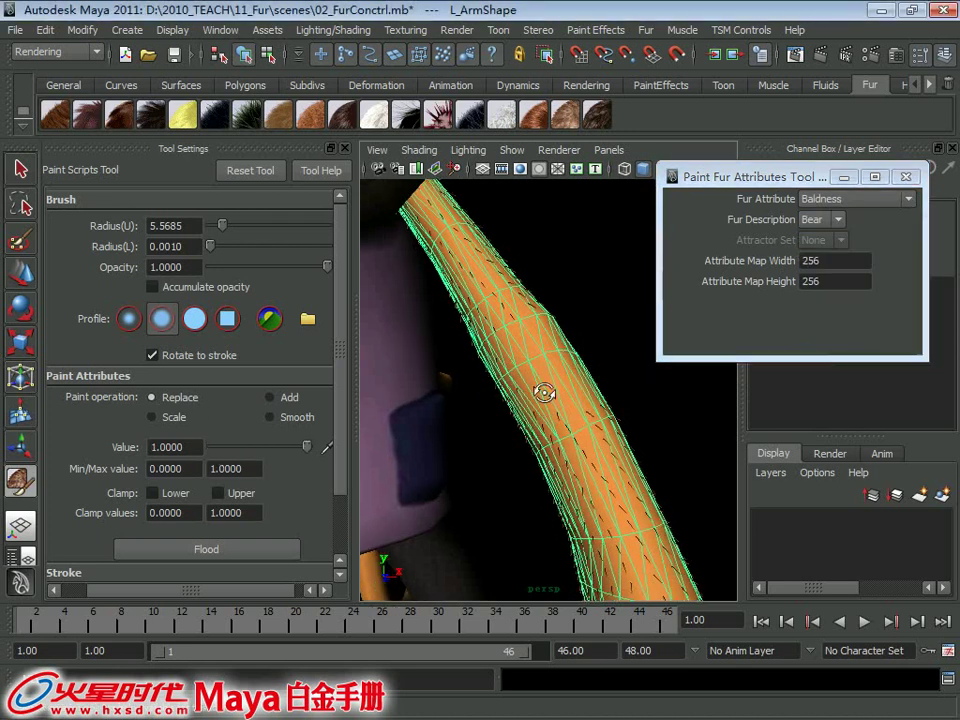
mouse_move(545, 365)
left_mouse_down("alt")
mouse_move(546, 321)
mouse_move(388, 388)
mouse_move(553, 317)
mouse_move(546, 339)
mouse_move(606, 366)
left_mouse_up("alt")
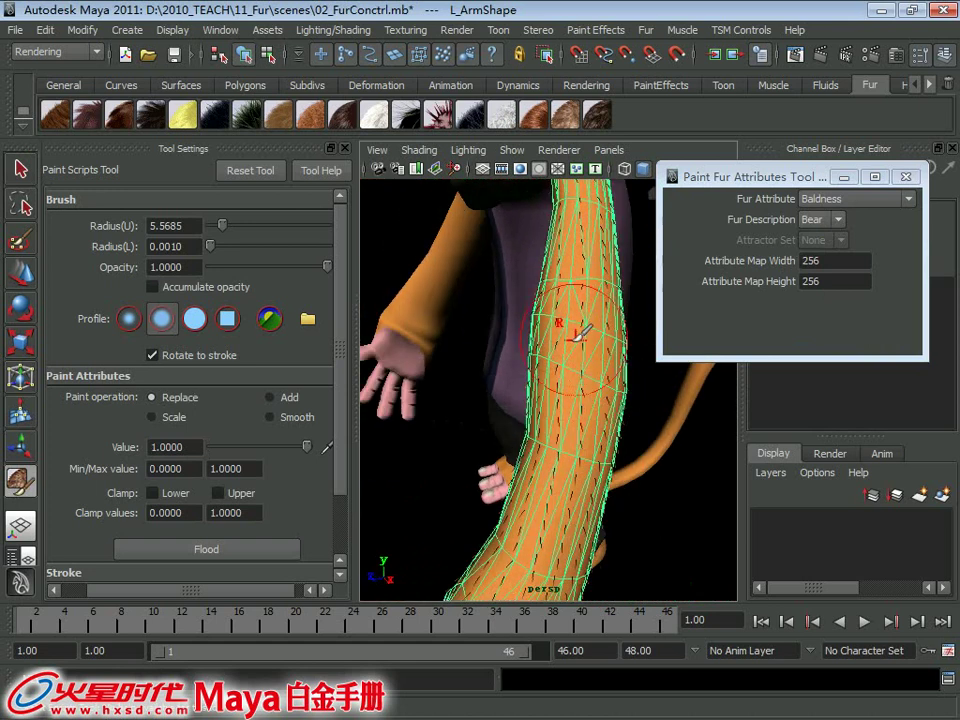
Close the Tool Settings and the Paint Fur Attributes window
left_click(857, 198)
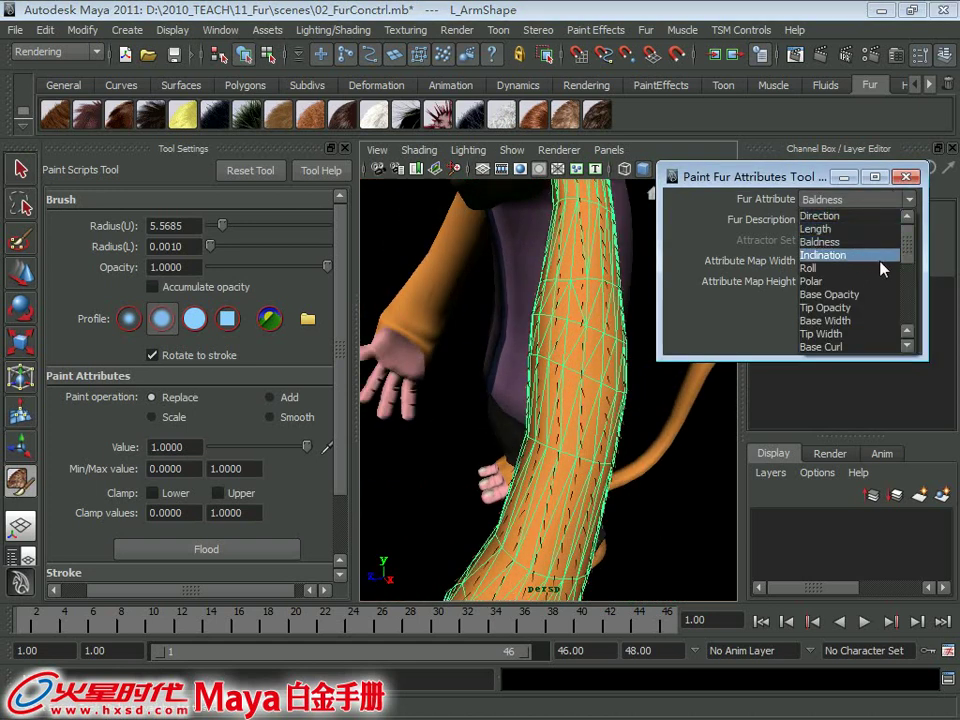
left_click_drag(908, 255, 908, 258)
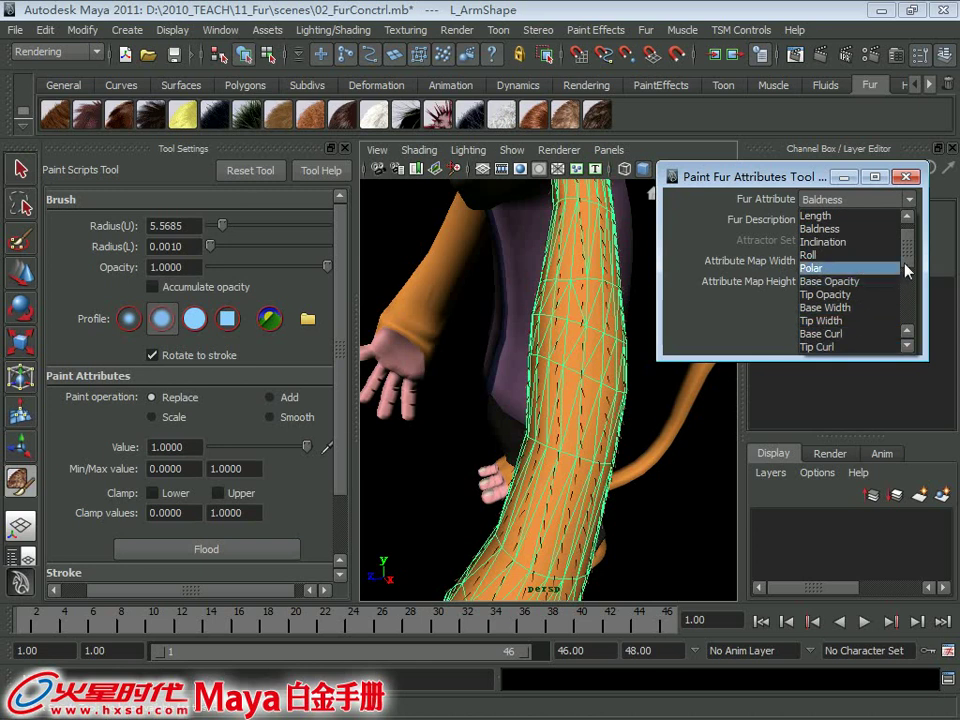
scroll(882, 283, "down", 2)
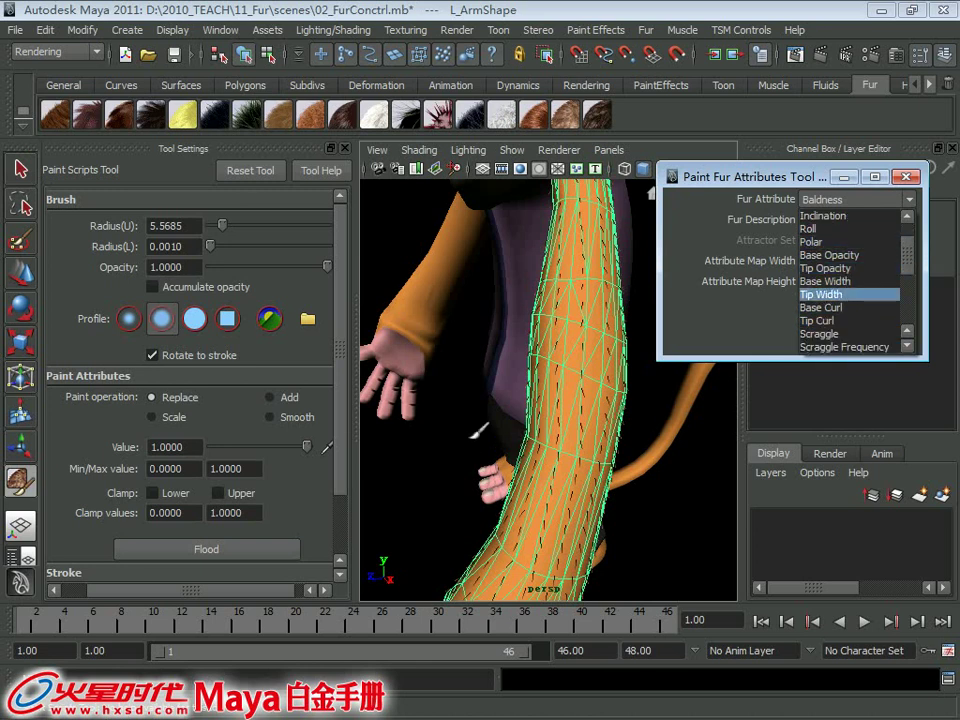
mouse_move(541, 378)
left_mouse_down("alt")
mouse_move(508, 377)
mouse_move(583, 444)
mouse_move(461, 360)
mouse_move(510, 383)
mouse_move(500, 380)
left_mouse_up("alt")
left_click(343, 152)
left_click(905, 177)
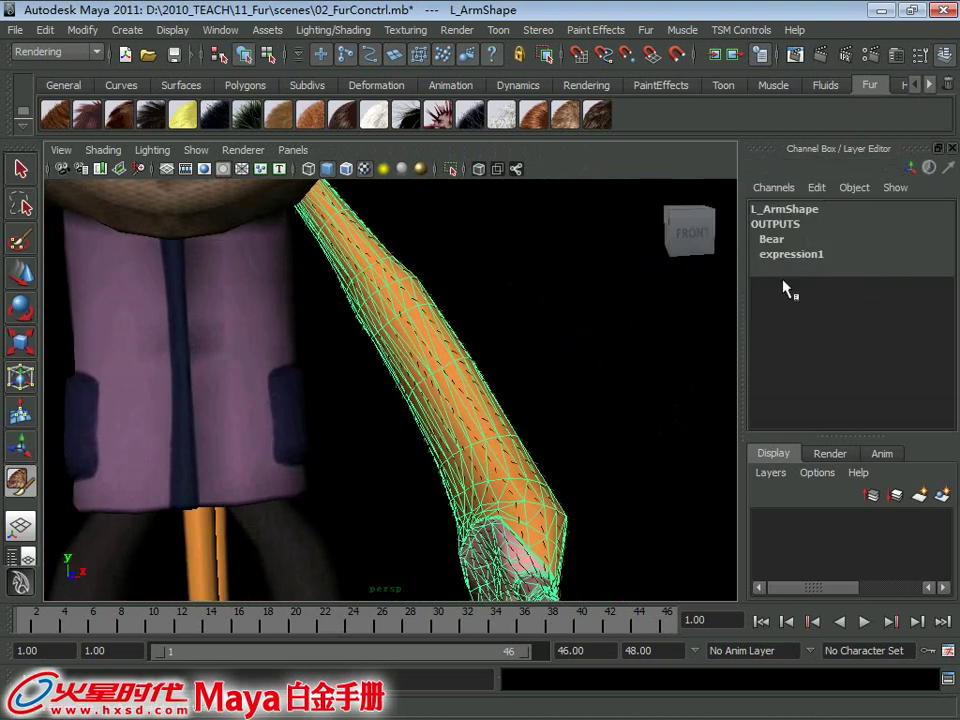
mouse_move(593, 384)
right_mouse_down("alt")
mouse_move(570, 291)
mouse_move(405, 323)
right_mouse_up("alt")
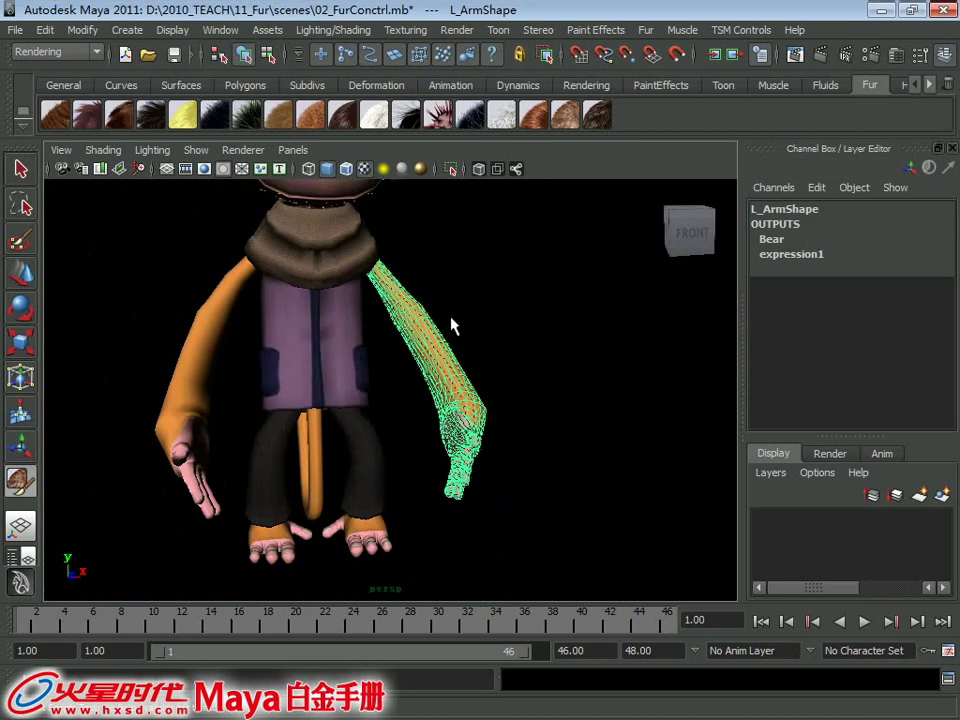
left_click(497, 336)
mouse_move(497, 336)
left_mouse_down("alt")
mouse_move(392, 336)
mouse_move(437, 321)
mouse_move(460, 290)
left_mouse_up("alt")
mouse_move(476, 256)
middle_mouse_down("alt")
mouse_move(386, 221)
mouse_move(407, 300)
mouse_move(390, 243)
mouse_move(410, 275)
middle_mouse_up("alt")
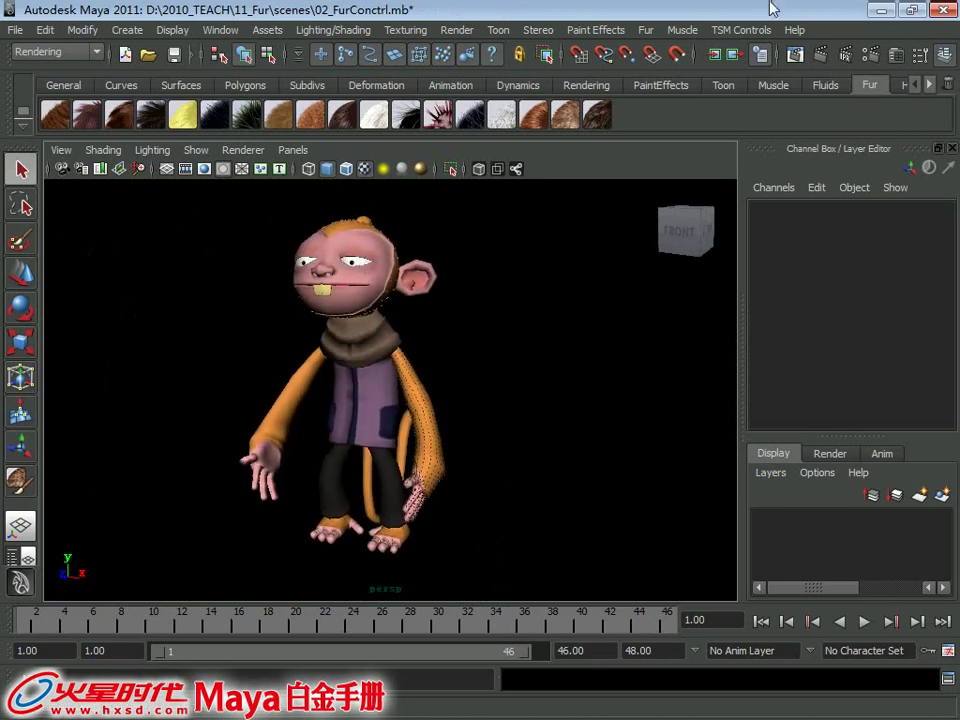
left_click(645, 30)
mouse_move(701, 77)
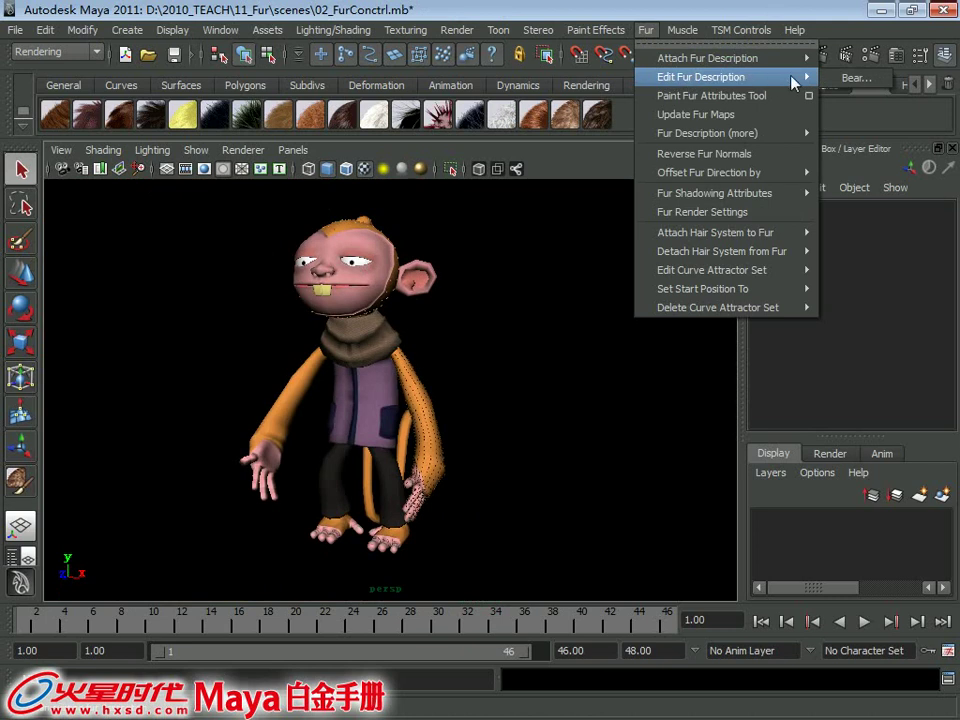
left_click(858, 79)
scroll(495, 386, "up", 3)
scroll(469, 407, "up", 4)
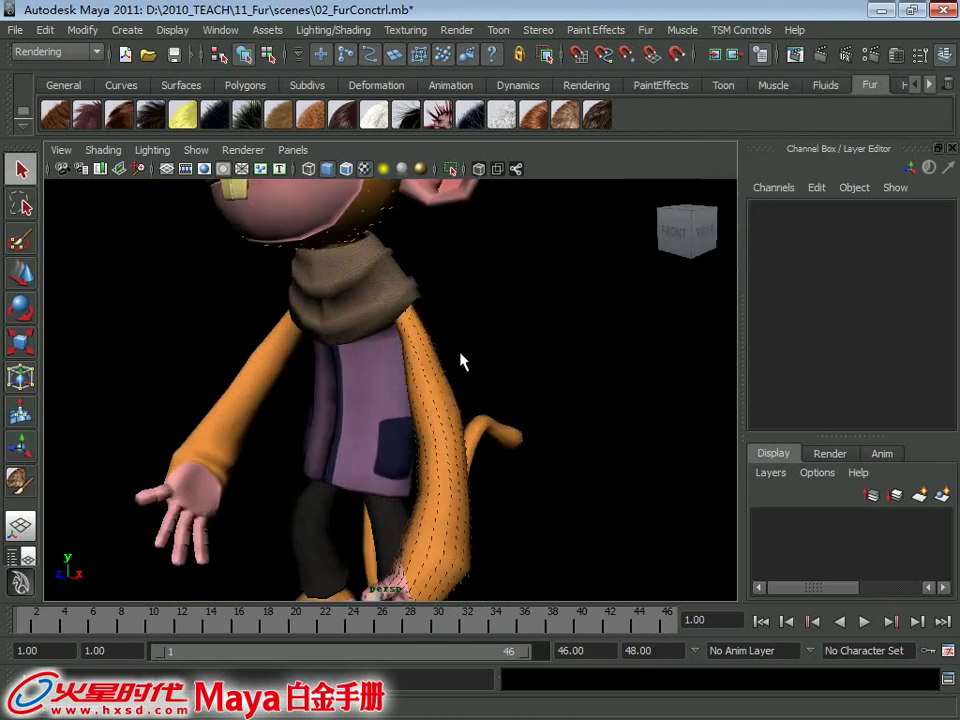
scroll(491, 441, "up", 3)
scroll(609, 444, "up", 2)
left_click(588, 338)
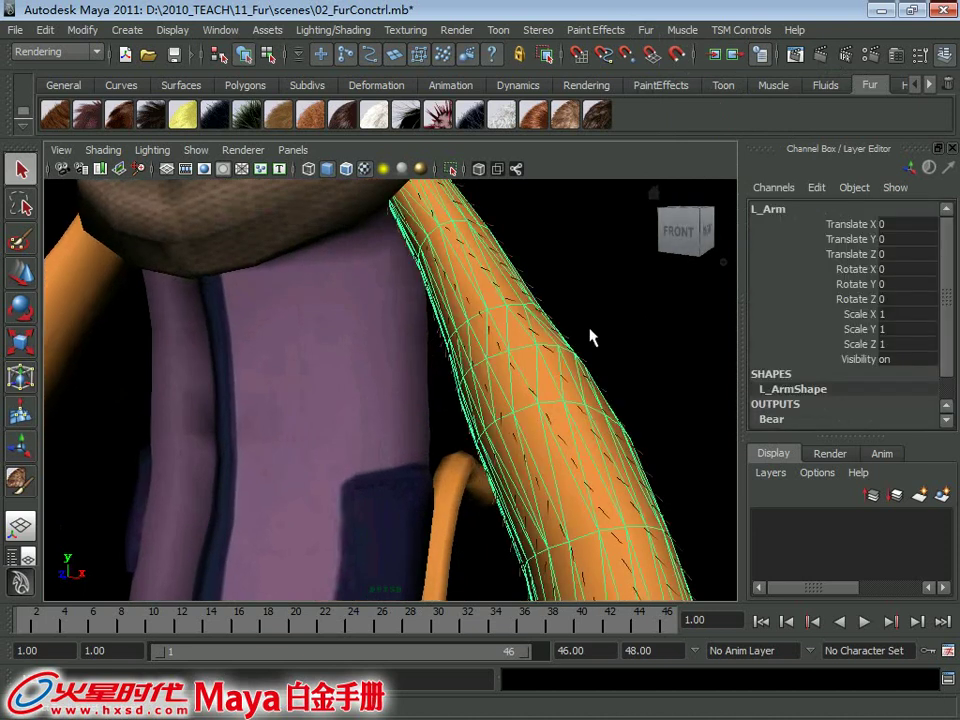
left_click(645, 29)
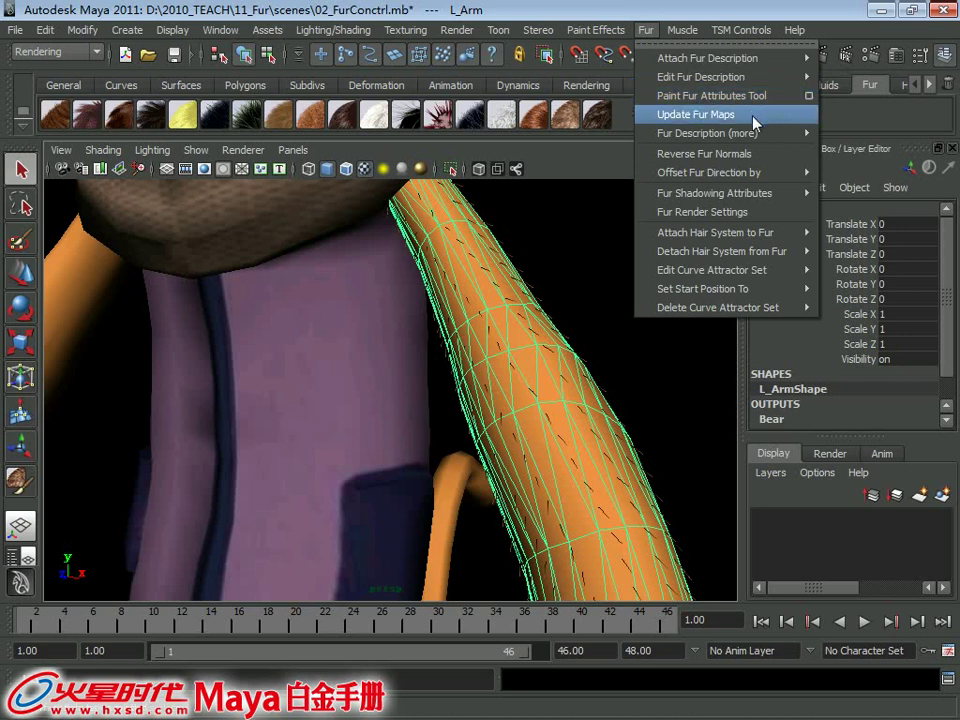
Run Update Fur Maps so the painted length and baldness show as Bear fur strands along the left arm
left_click(755, 121)
mouse_move(600, 220)
left_mouse_down("alt")
mouse_move(525, 268)
mouse_move(447, 256)
mouse_move(493, 285)
mouse_move(500, 276)
mouse_move(364, 278)
mouse_move(300, 210)
left_mouse_up("alt")
left_click(495, 287)
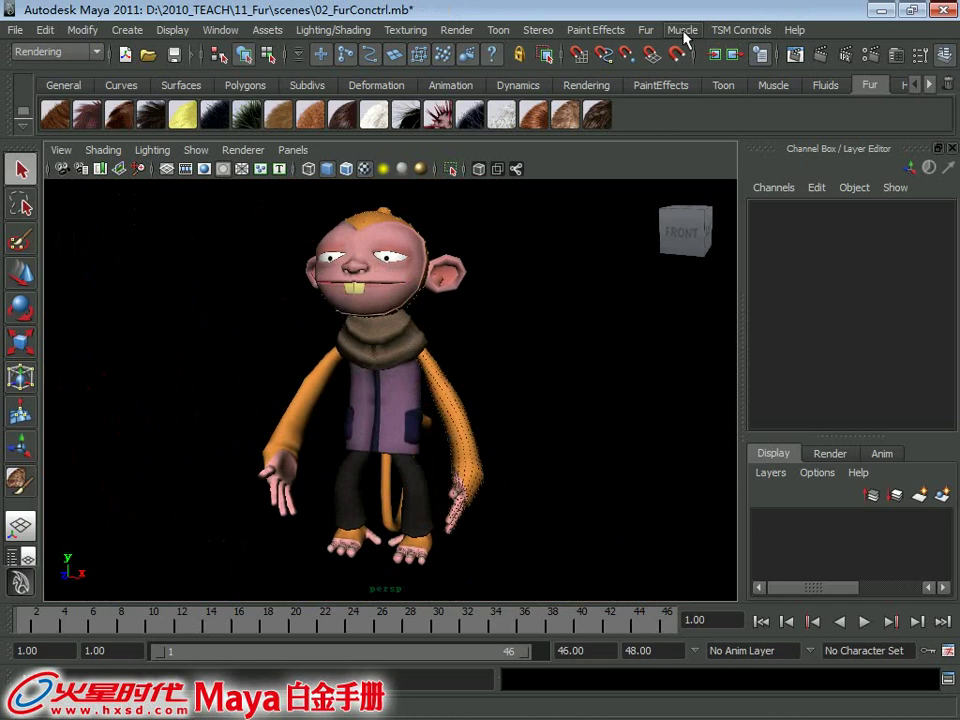
left_click(645, 29)
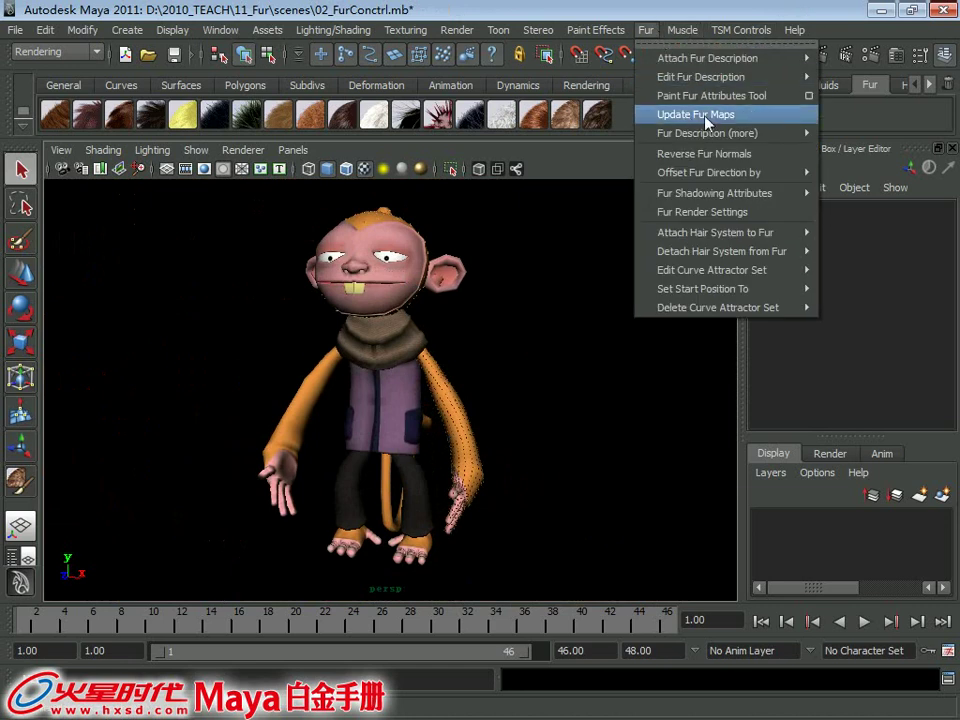
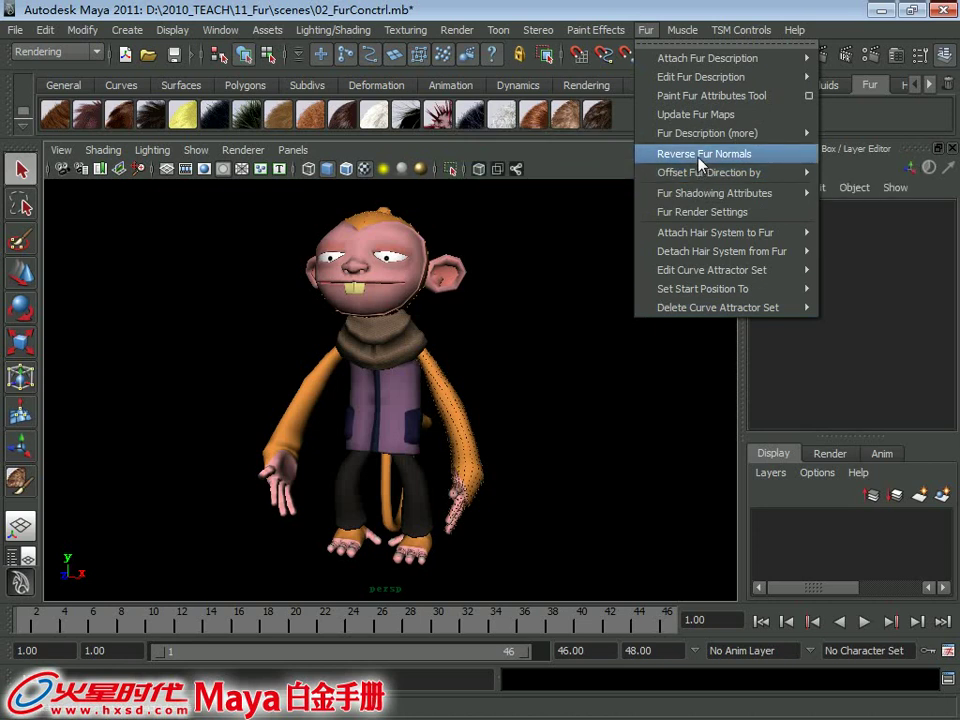
Select L_Arm and apply Fur > Reverse Fur Normals to it
left_click_drag(450, 300, 332, 364, "alt")
mouse_move(332, 364)
right_mouse_down("alt")
mouse_move(471, 461)
mouse_move(450, 418)
right_mouse_up("alt")
left_click_drag(450, 418, 532, 383, "alt")
scroll(515, 420, "up", 3)
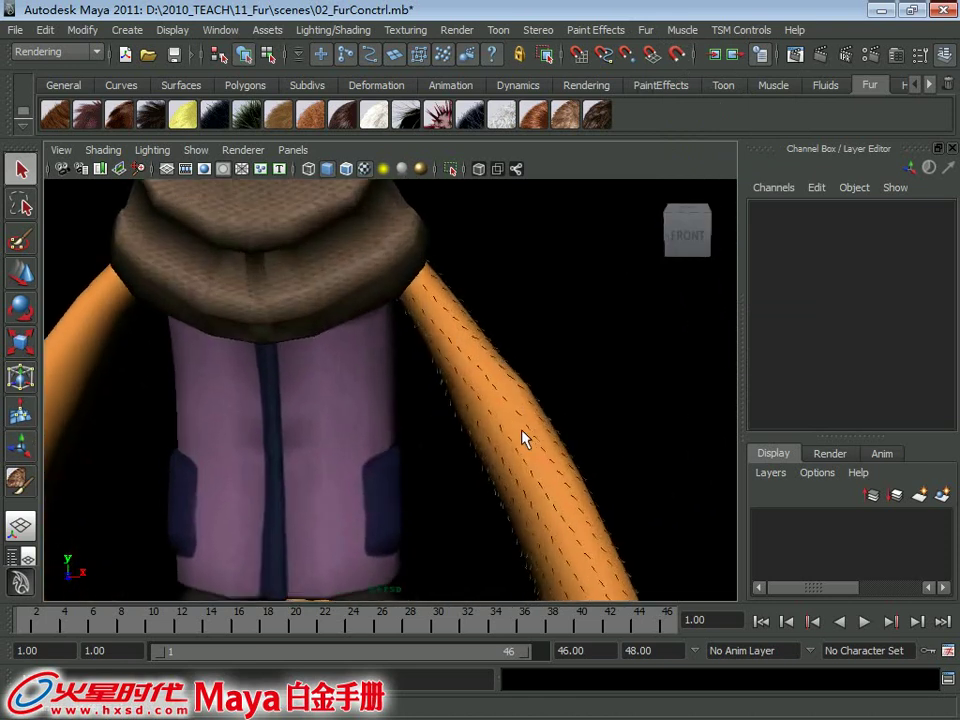
scroll(535, 425, "up", 2)
left_click(531, 400)
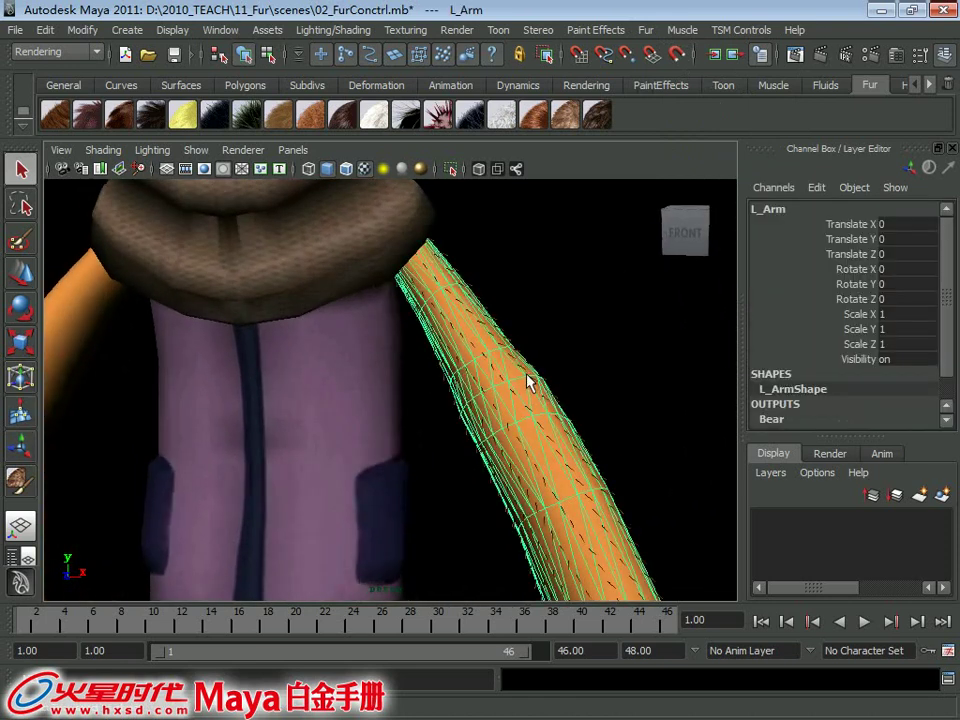
mouse_move(527, 381)
left_mouse_down("alt")
mouse_move(471, 328)
mouse_move(510, 336)
left_mouse_up("alt")
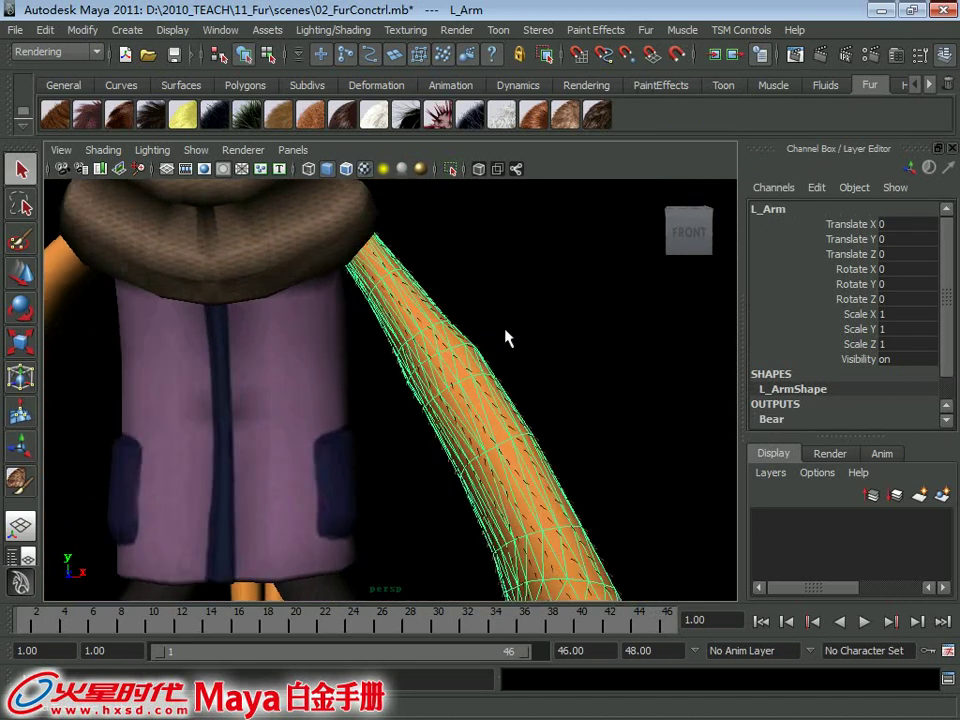
left_click(650, 30)
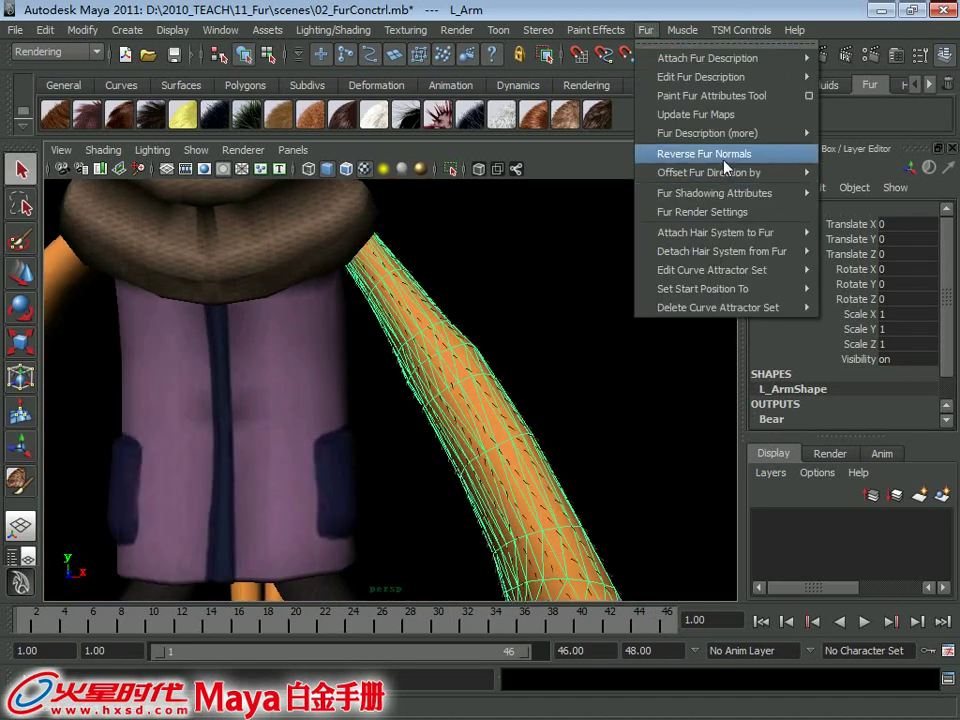
left_click(724, 155)
Inspect the reversed fur on the left arm from several angles, reselecting L_Arm
left_click_drag(485, 460, 460, 503, "alt")
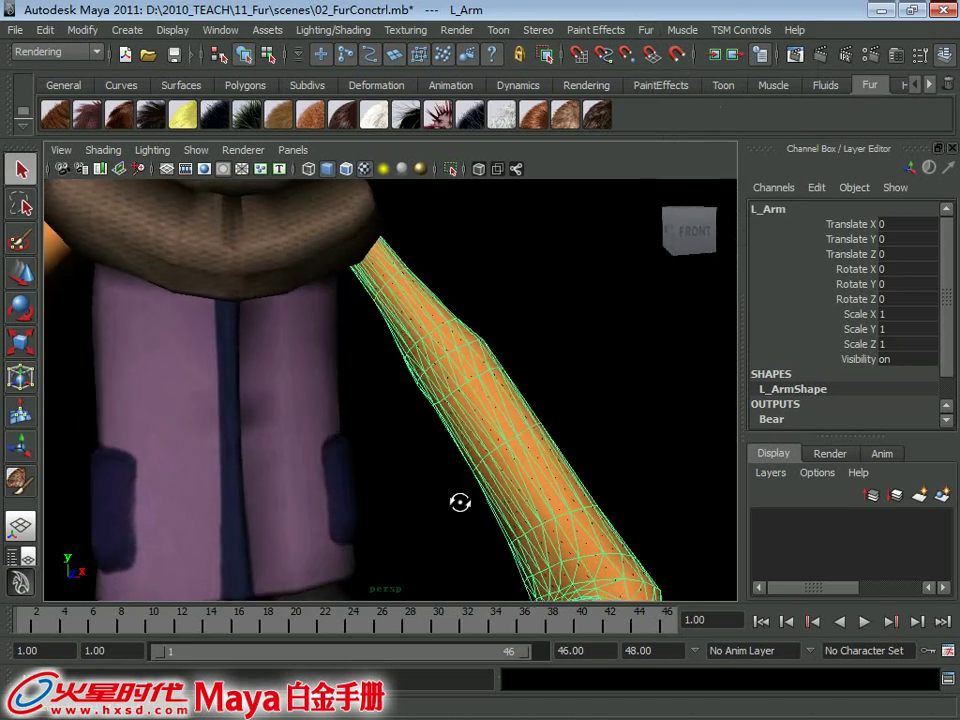
left_click(546, 368)
mouse_move(546, 368)
left_mouse_down("alt")
mouse_move(510, 347)
mouse_move(523, 336)
mouse_move(446, 343)
mouse_move(401, 277)
mouse_move(572, 283)
left_mouse_up("alt")
left_click(446, 343)
mouse_move(572, 283)
right_mouse_down("alt")
mouse_move(321, 268)
mouse_move(335, 307)
right_mouse_up("alt")
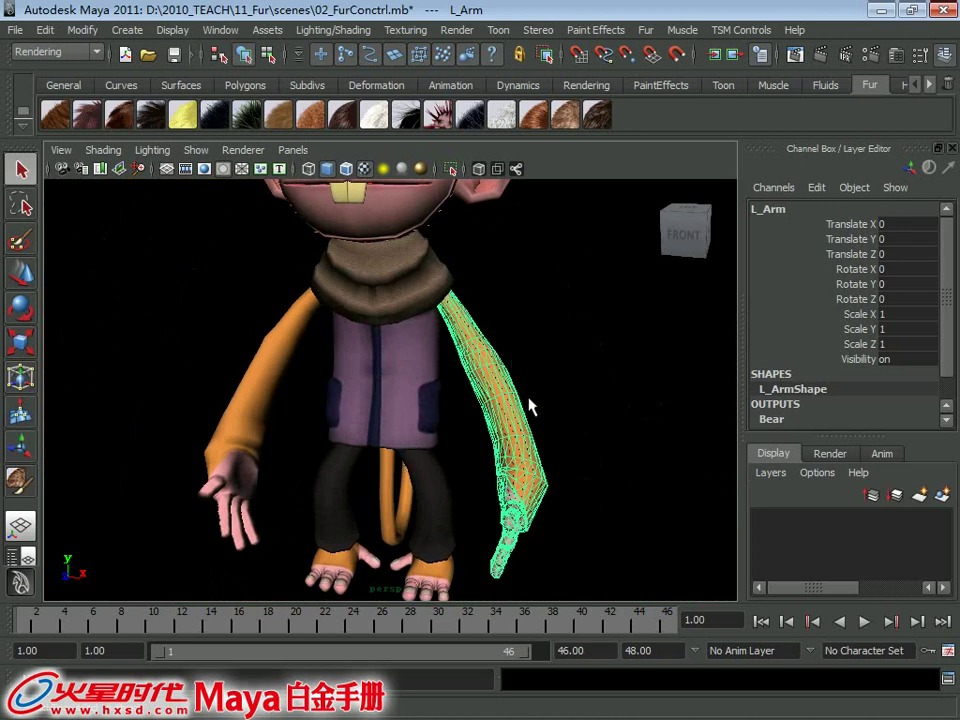
left_click_drag(521, 390, 501, 360, "alt")
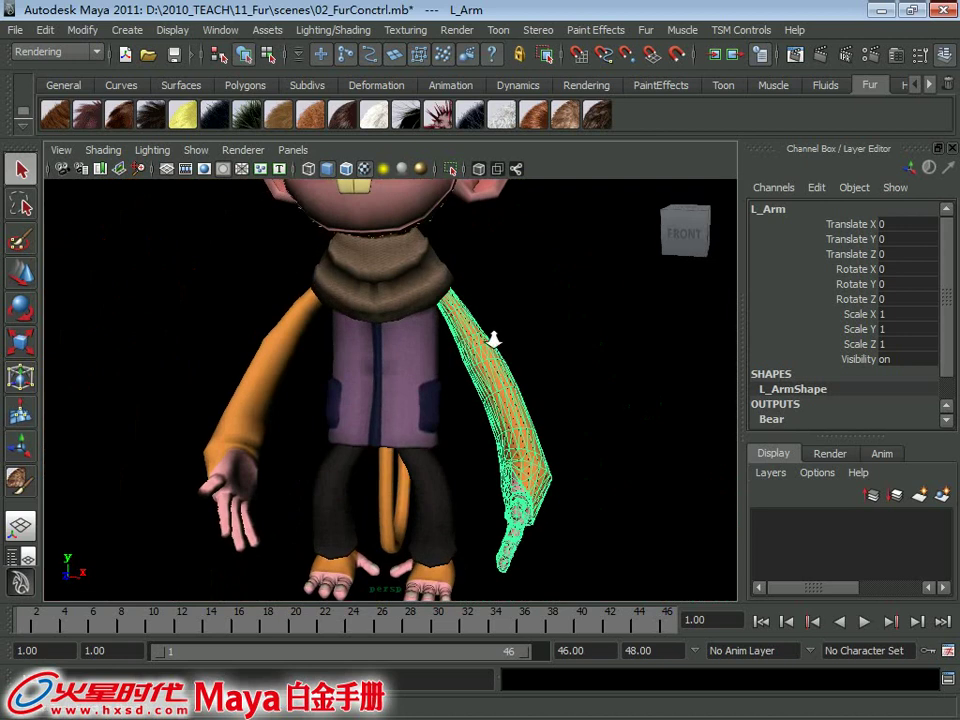
right_click_drag(497, 336, 520, 350, "alt")
middle_click_drag(520, 350, 534, 357, "alt")
mouse_move(534, 357)
left_mouse_down("alt")
mouse_move(525, 362)
mouse_move(544, 362)
left_mouse_up("alt")
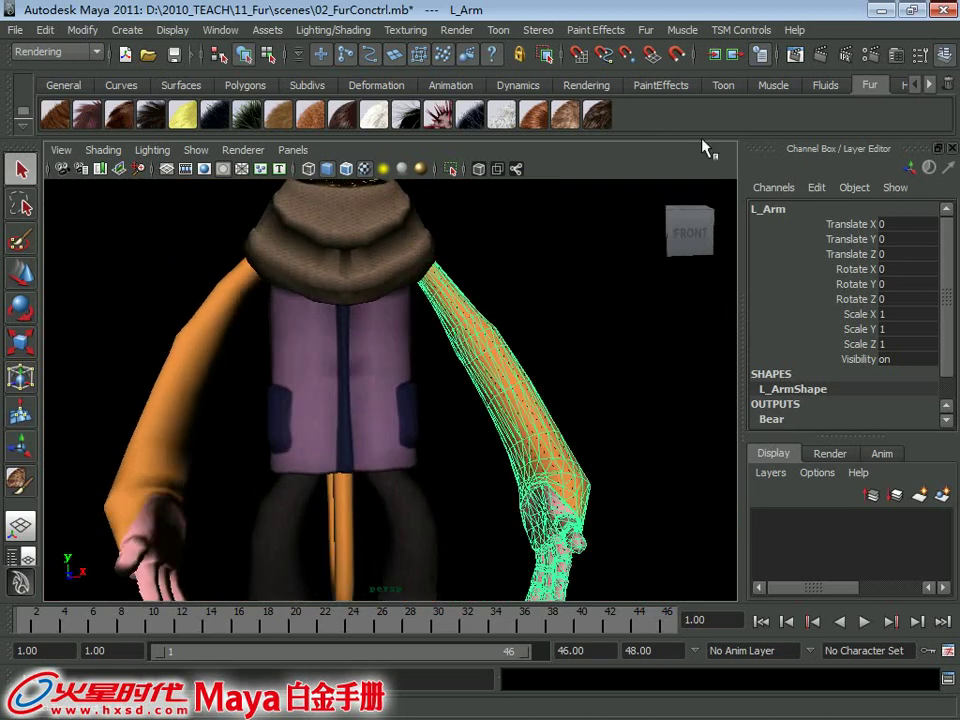
Reverse the left arm's fur normals back to their original direction and reselect L_Arm
left_click(647, 30)
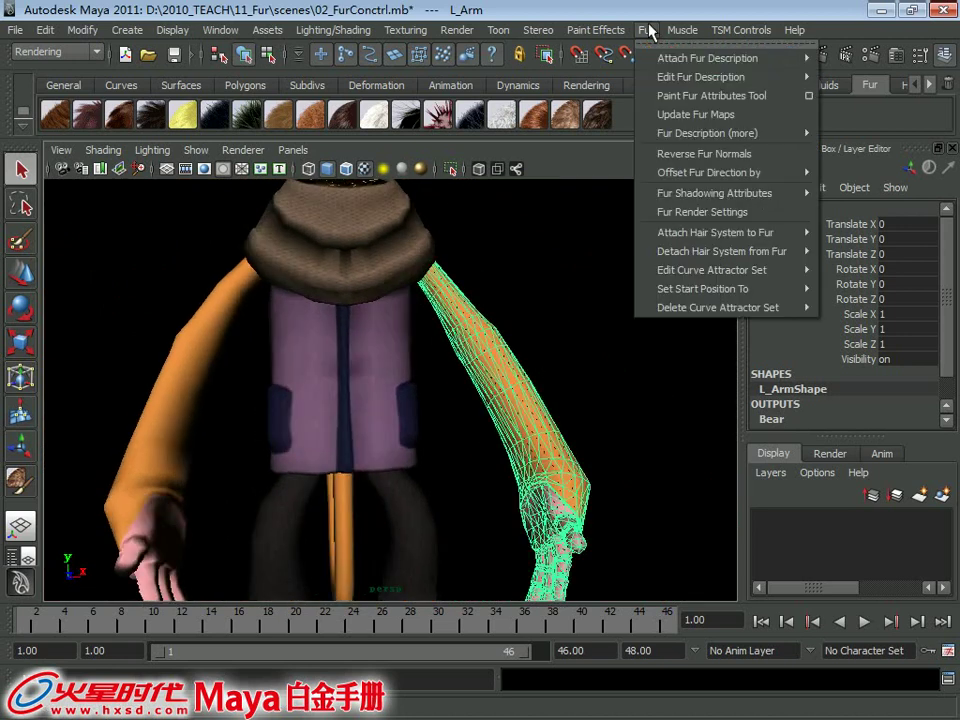
left_click(692, 155)
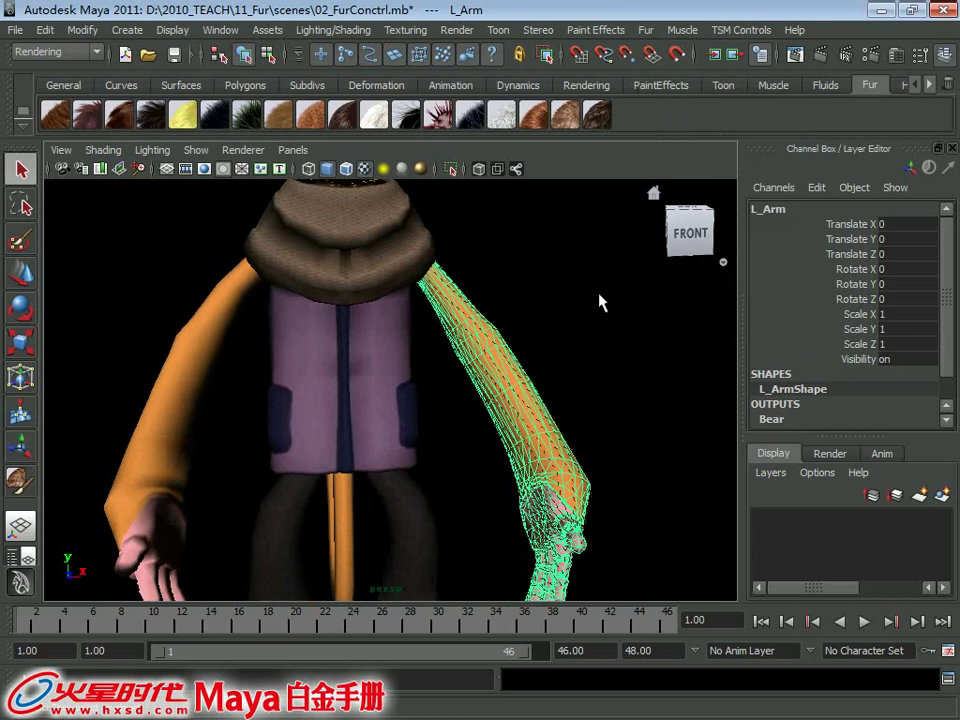
left_click(560, 293)
left_click_drag(525, 306, 490, 320, "alt")
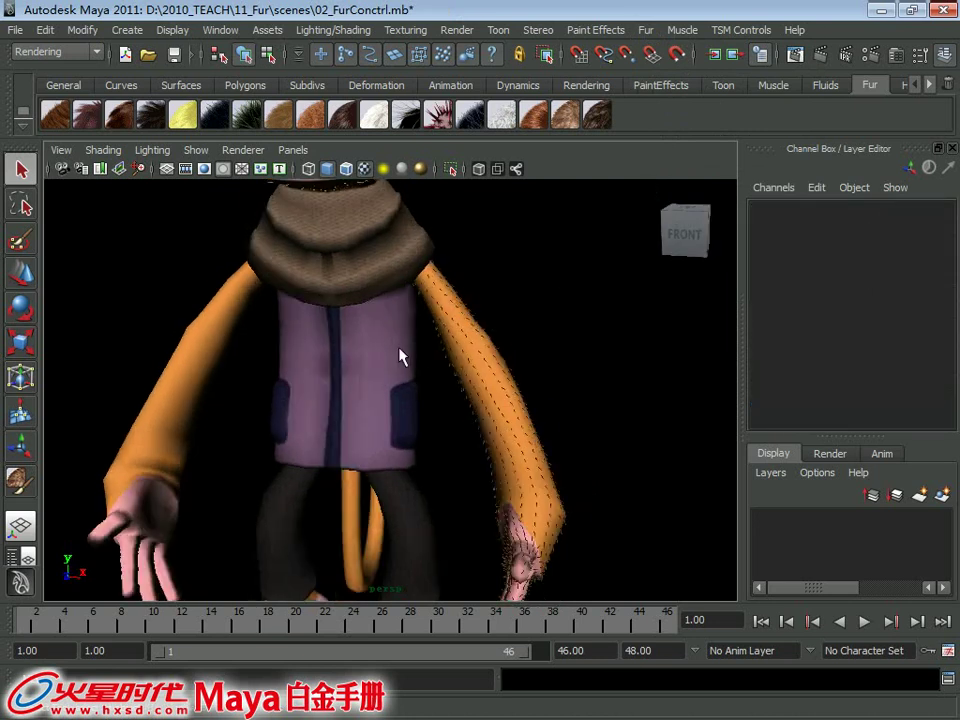
left_click_drag(482, 381, 506, 368, "alt")
left_click(497, 372)
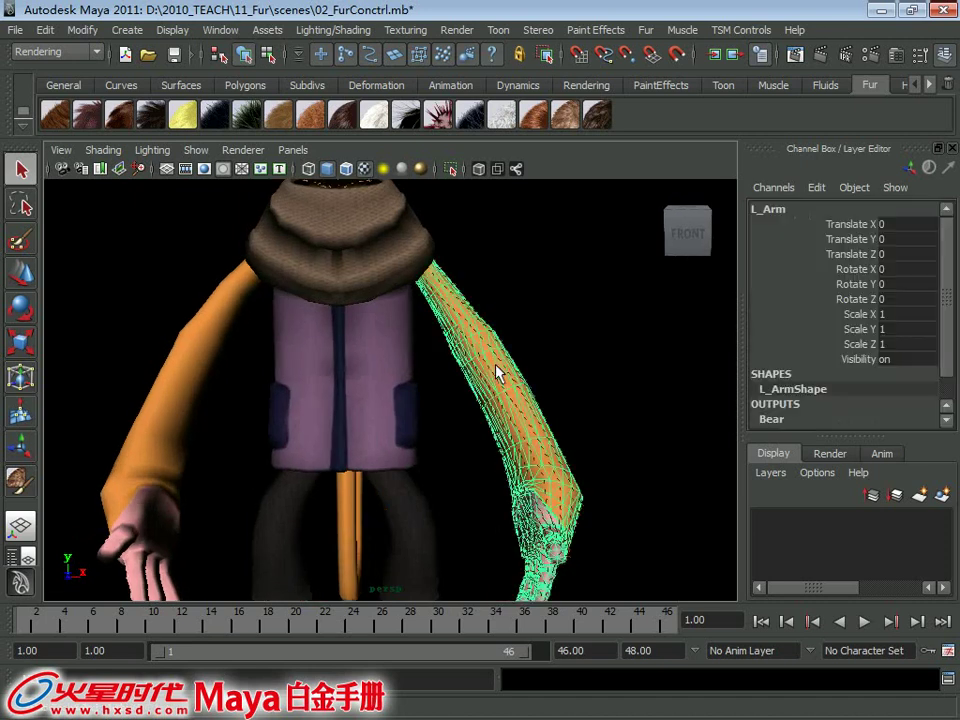
left_click(645, 30)
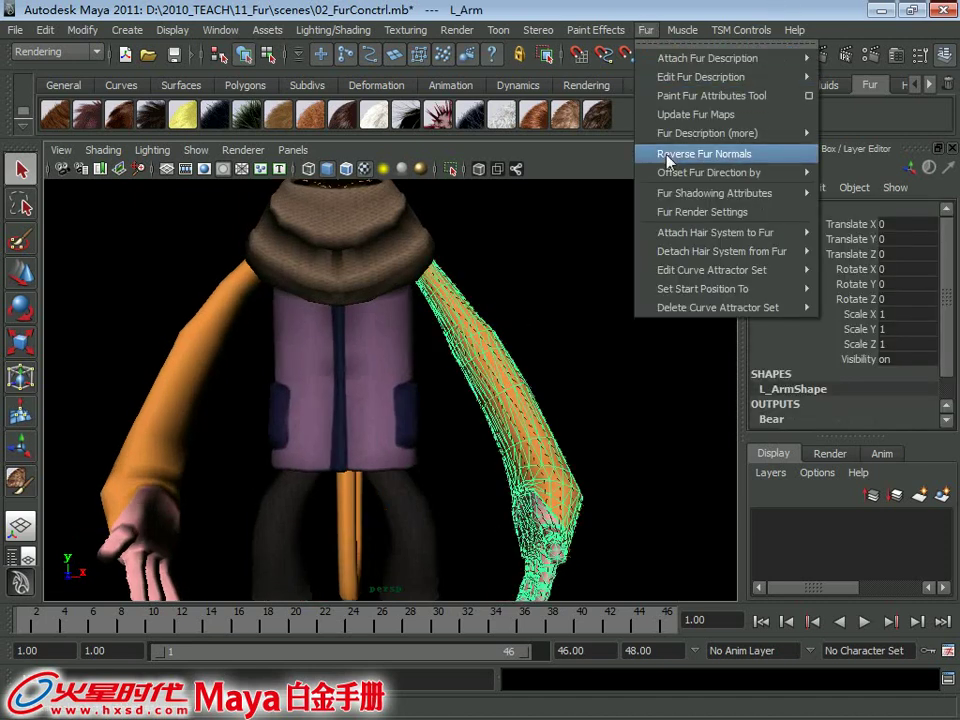
mouse_move(709, 172)
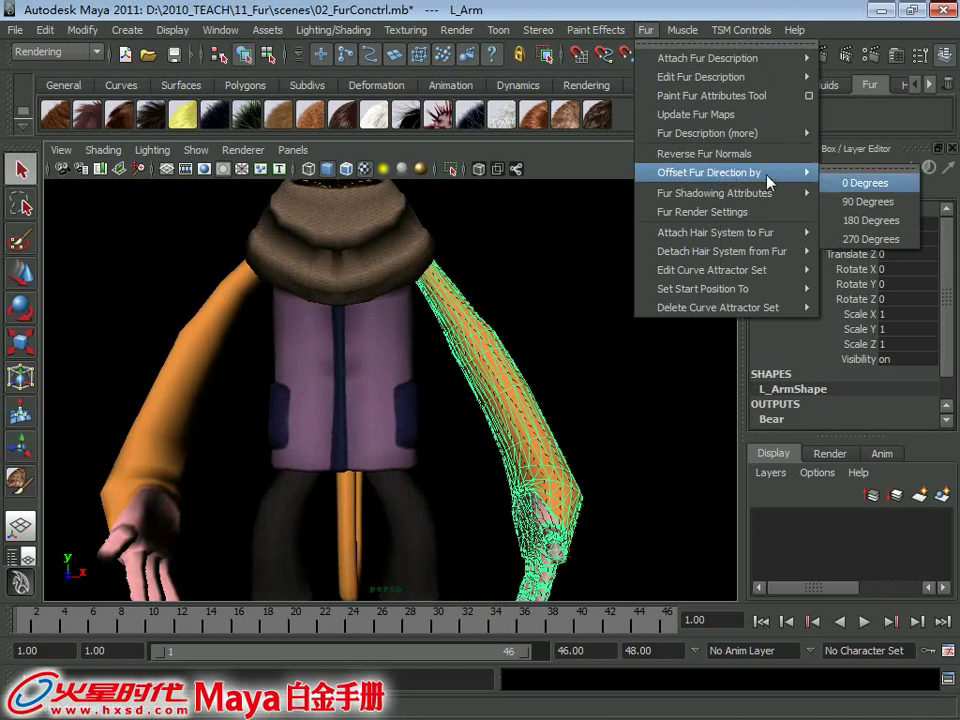
Tear off the Offset Fur Direction options and try 0, 90, 180 and 270 degree offsets
left_click(850, 177)
left_click(864, 175)
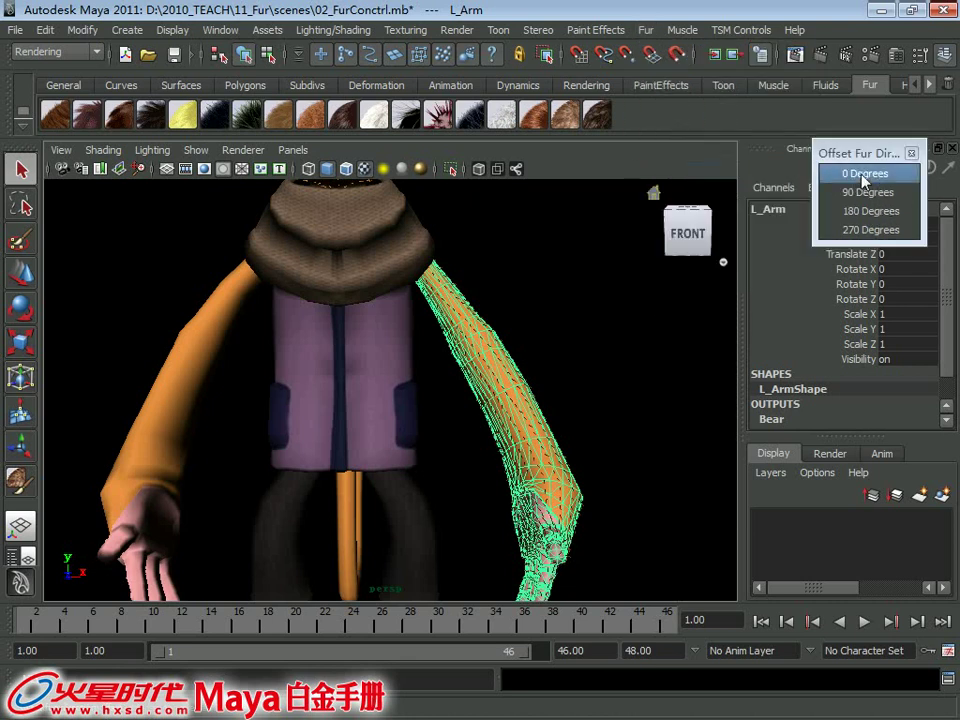
left_click(867, 211)
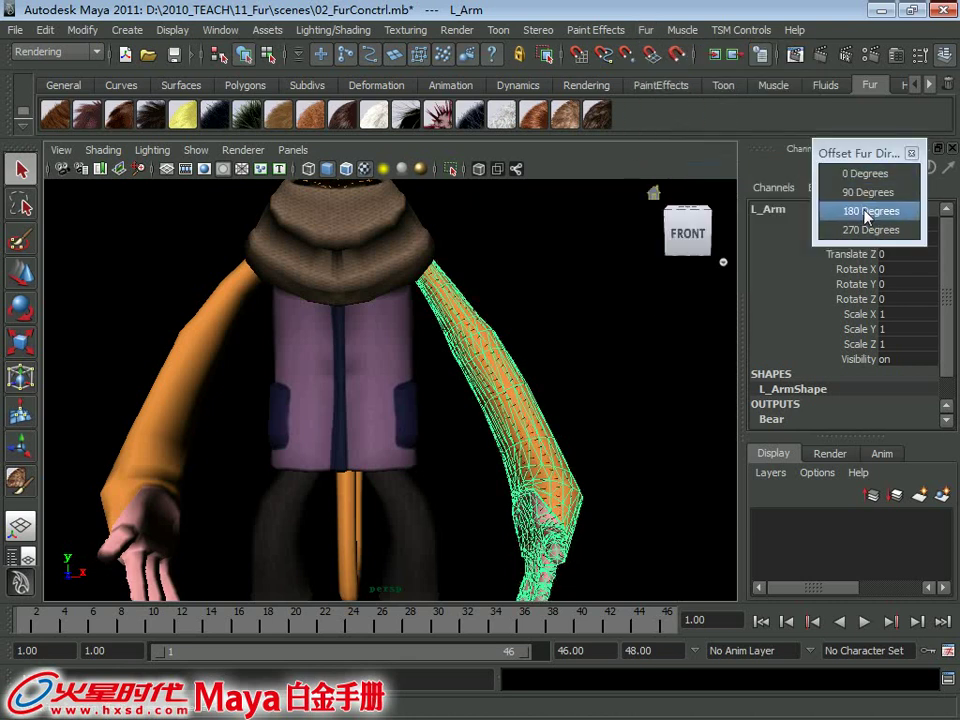
left_click(867, 230)
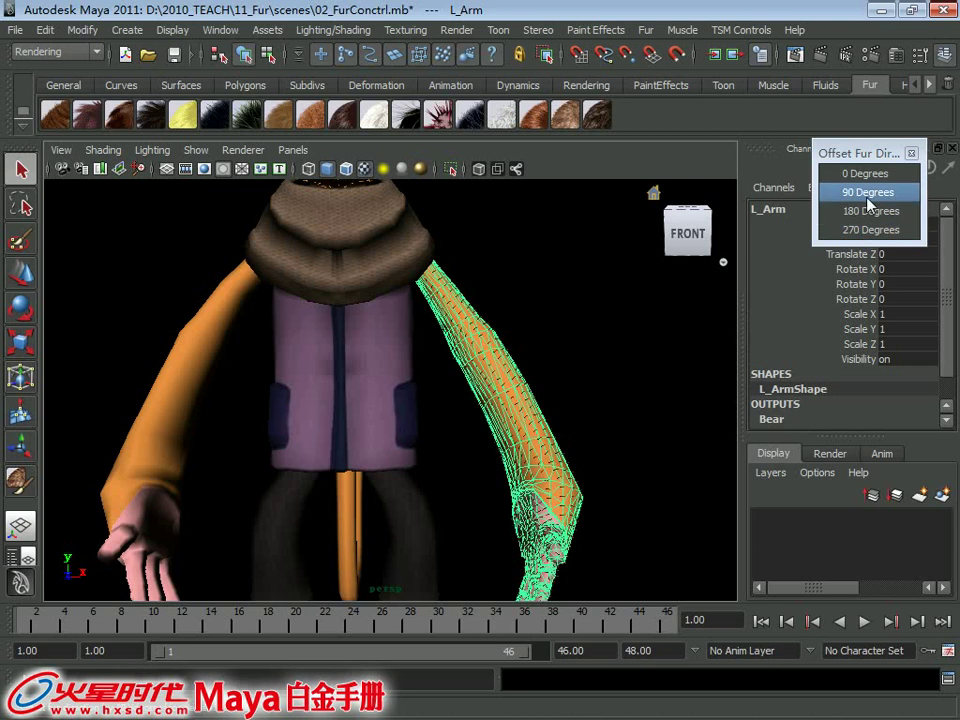
left_click(865, 174)
left_click(866, 192)
left_click(868, 211)
left_click(857, 229)
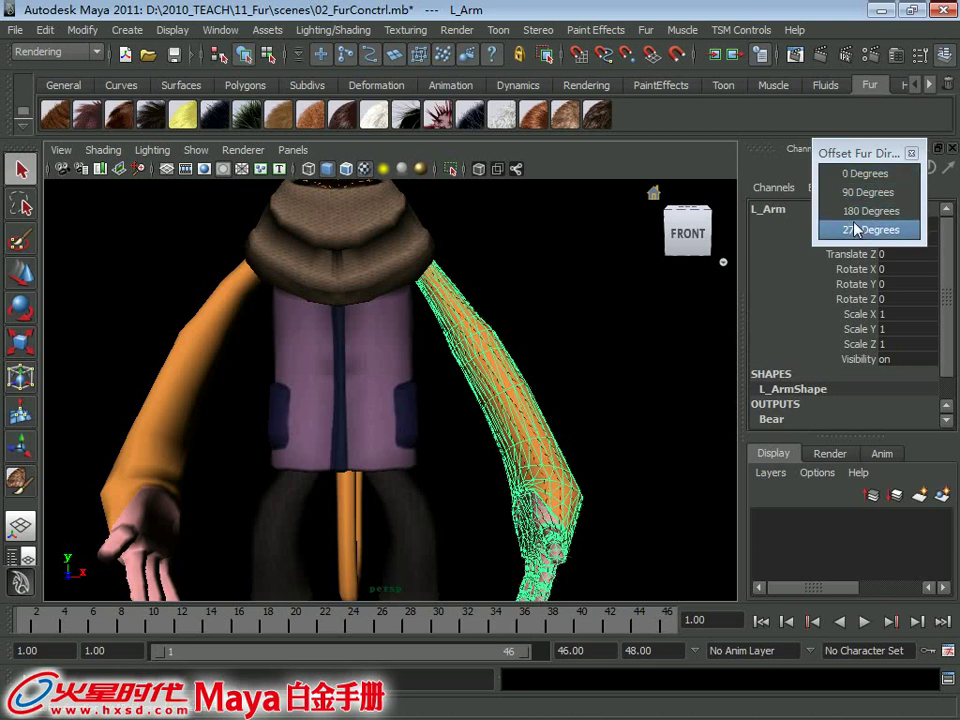
scroll(544, 399, "up", 2)
scroll(544, 399, "up", 2)
scroll(441, 377, "up", 2)
scroll(401, 286, "up", 2)
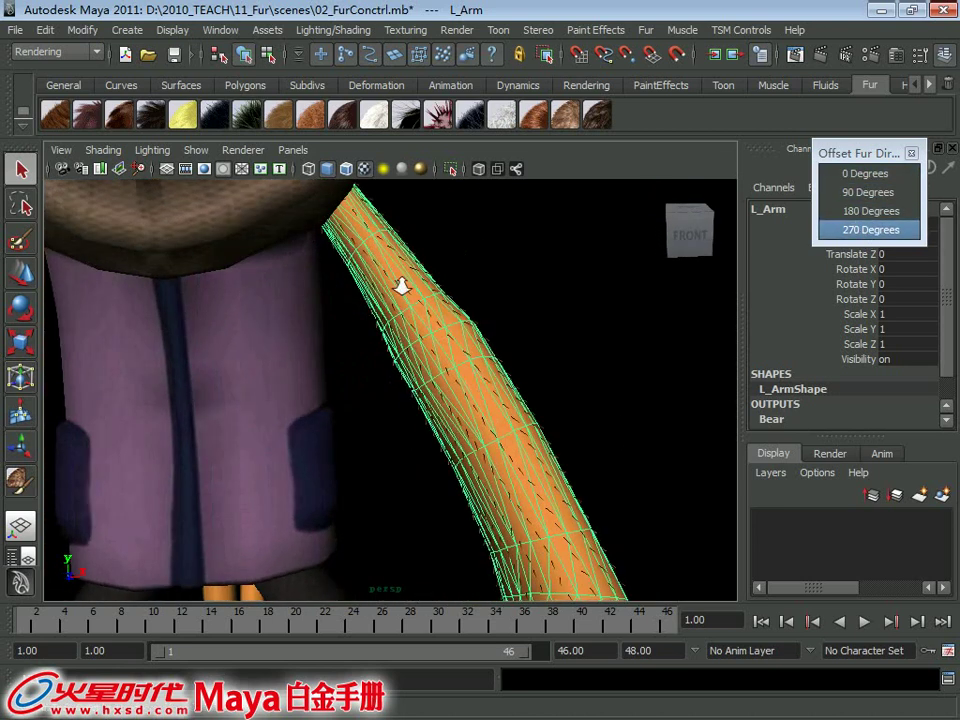
scroll(343, 279, "down", 2)
scroll(414, 279, "down", 2)
scroll(369, 279, "down", 2)
scroll(352, 276, "down", 2)
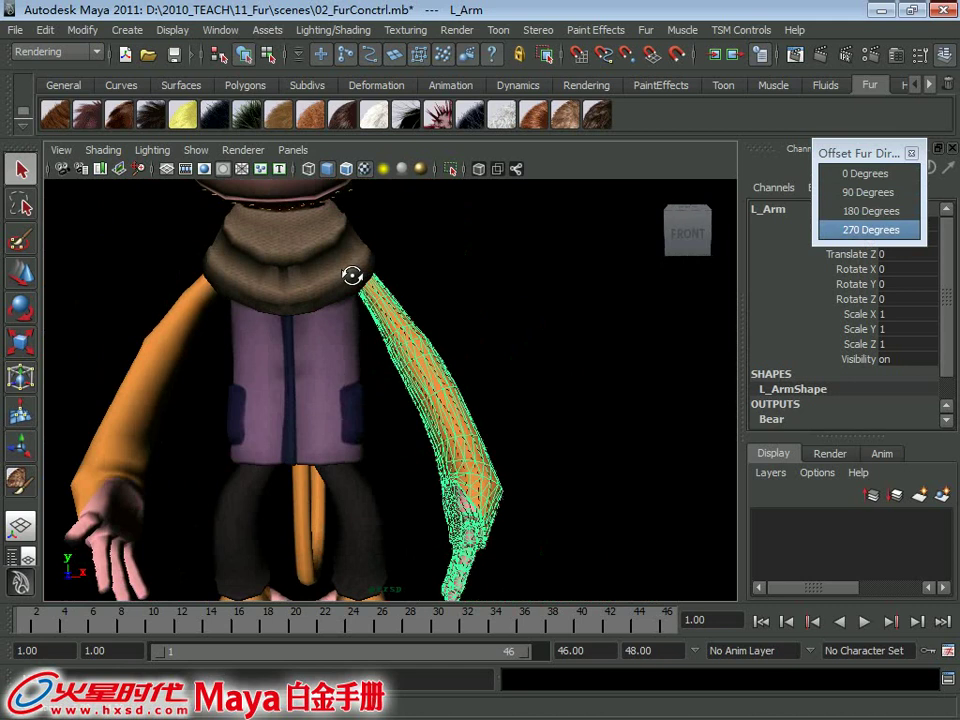
Inspect the offset fur on the left arm from several angles, reselecting L_Arm
left_click(646, 30)
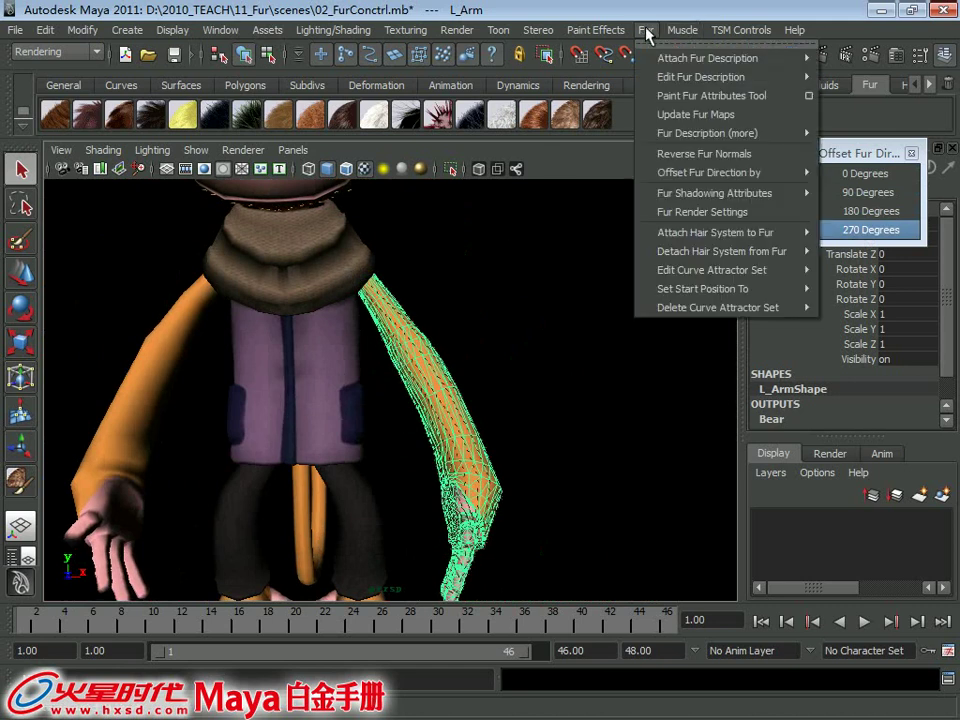
mouse_move(726, 77)
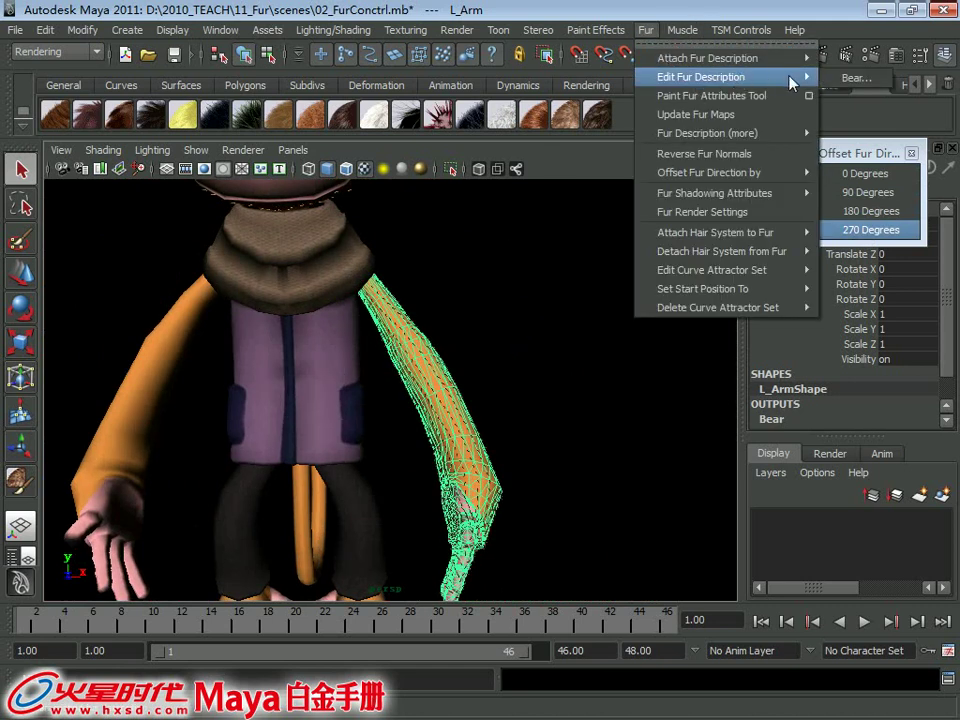
mouse_move(467, 306)
left_mouse_down("alt")
mouse_move(450, 279)
mouse_move(470, 276)
left_mouse_up("alt")
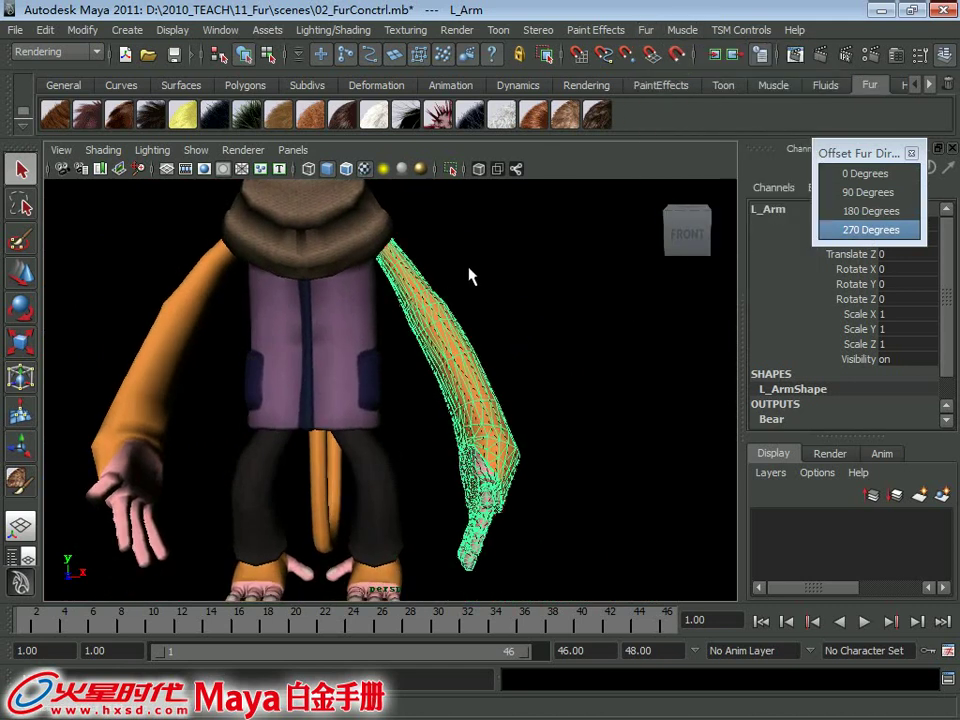
right_click_drag(470, 276, 463, 357, "alt")
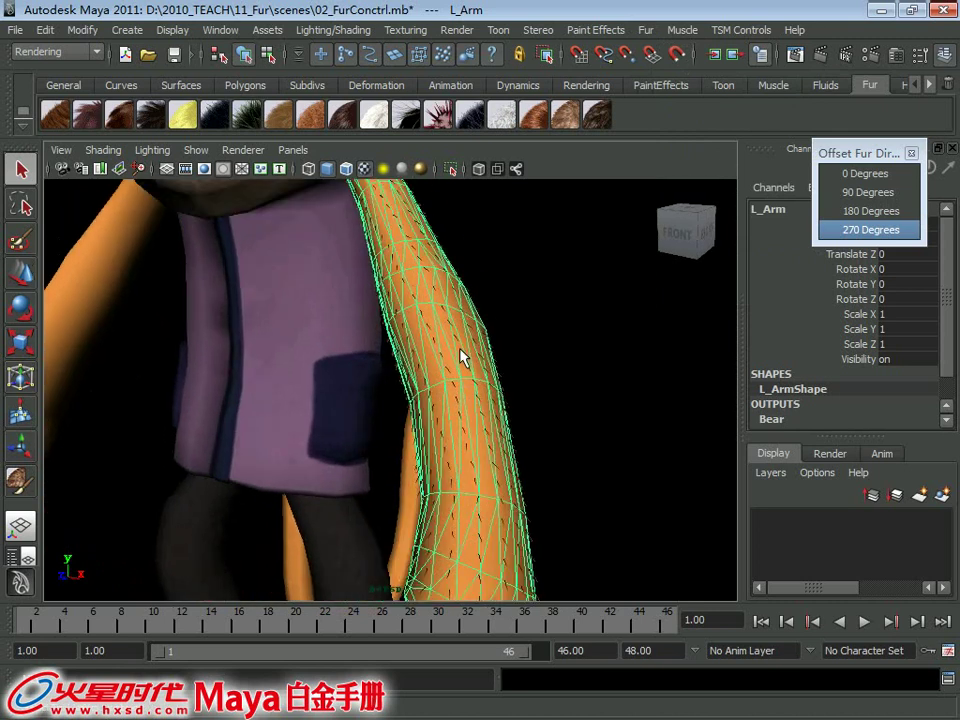
left_click_drag(463, 357, 461, 326, "alt")
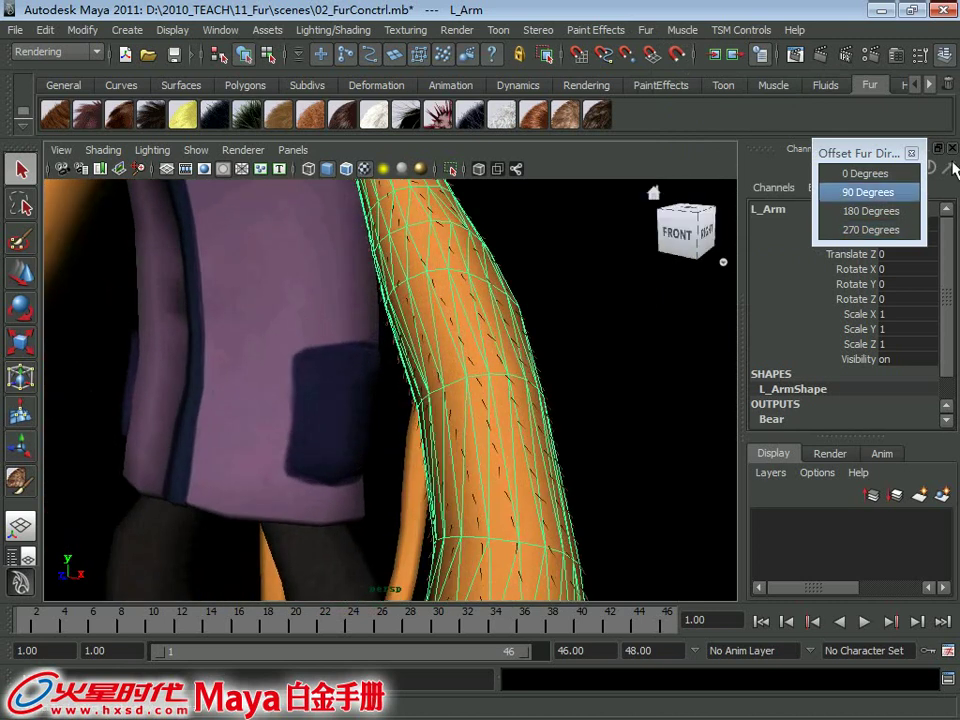
mouse_move(643, 339)
left_mouse_down("alt")
mouse_move(523, 313)
mouse_move(561, 285)
mouse_move(581, 300)
left_mouse_up("alt")
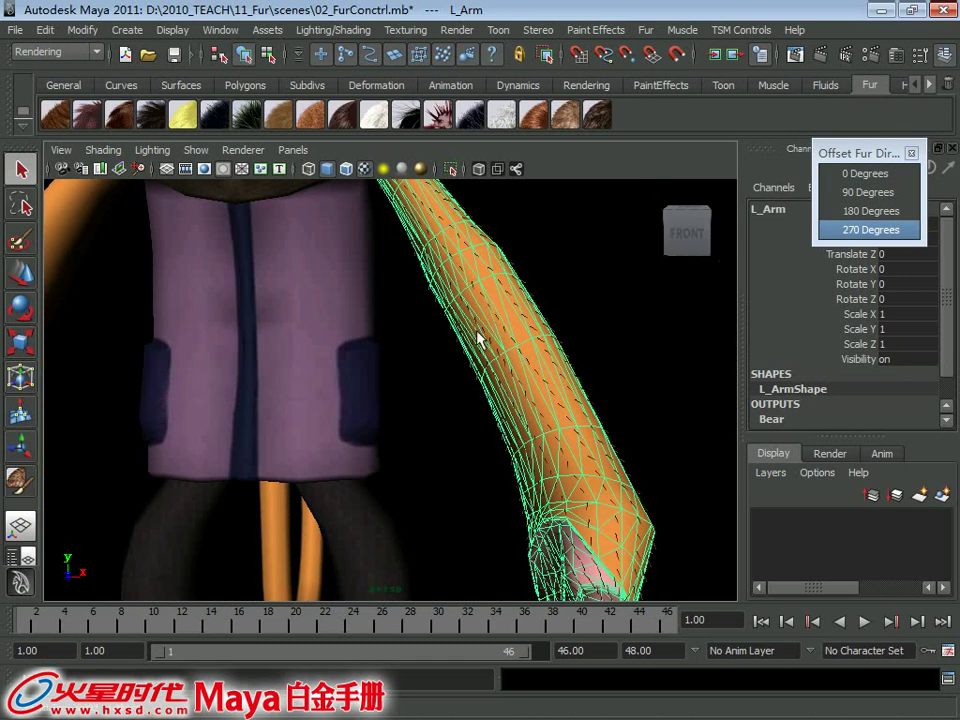
mouse_move(534, 343)
left_mouse_down("alt")
mouse_move(461, 317)
mouse_move(489, 302)
mouse_move(455, 305)
left_mouse_up("alt")
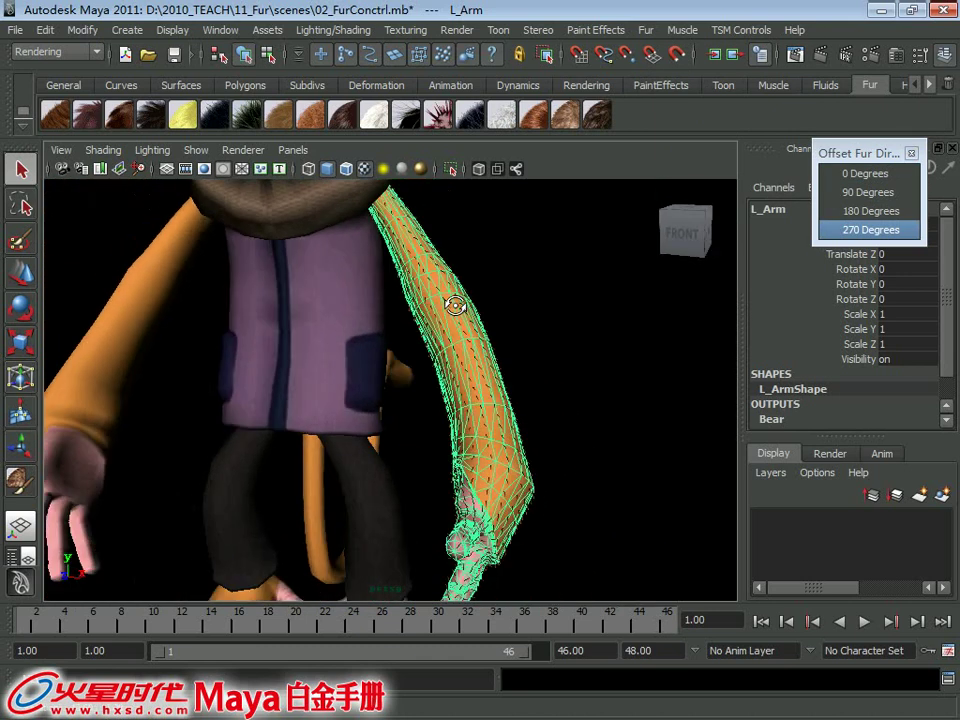
left_click(488, 306)
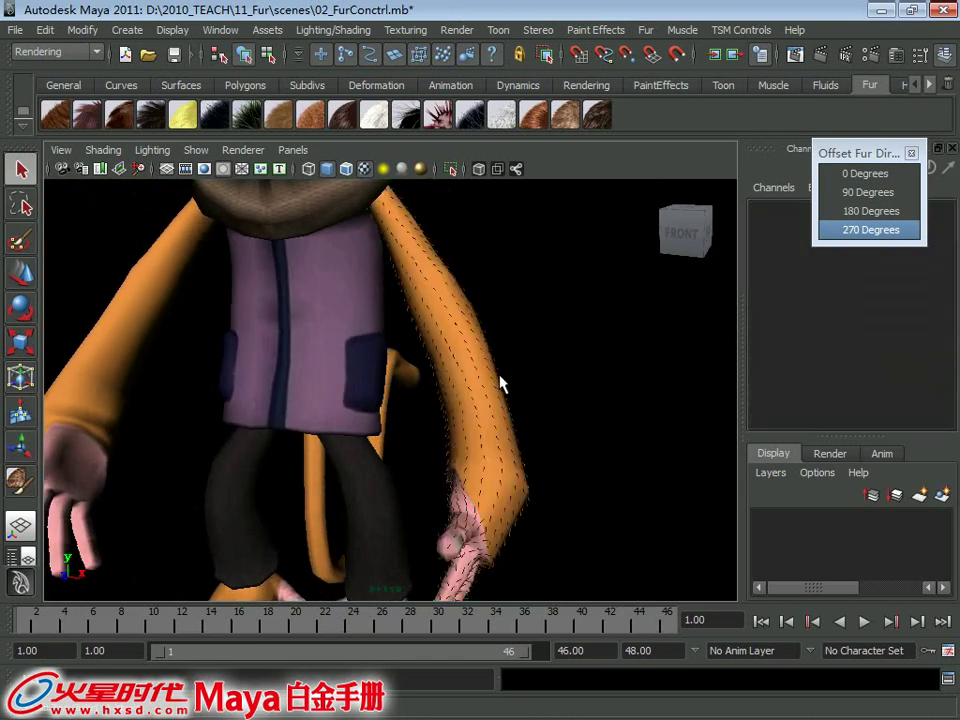
left_click(462, 350)
mouse_move(508, 349)
left_mouse_down("alt")
mouse_move(546, 332)
mouse_move(555, 343)
left_mouse_up("alt")
Offset the arm's fur direction by 90 degrees, then by 270 degrees
left_click(868, 192)
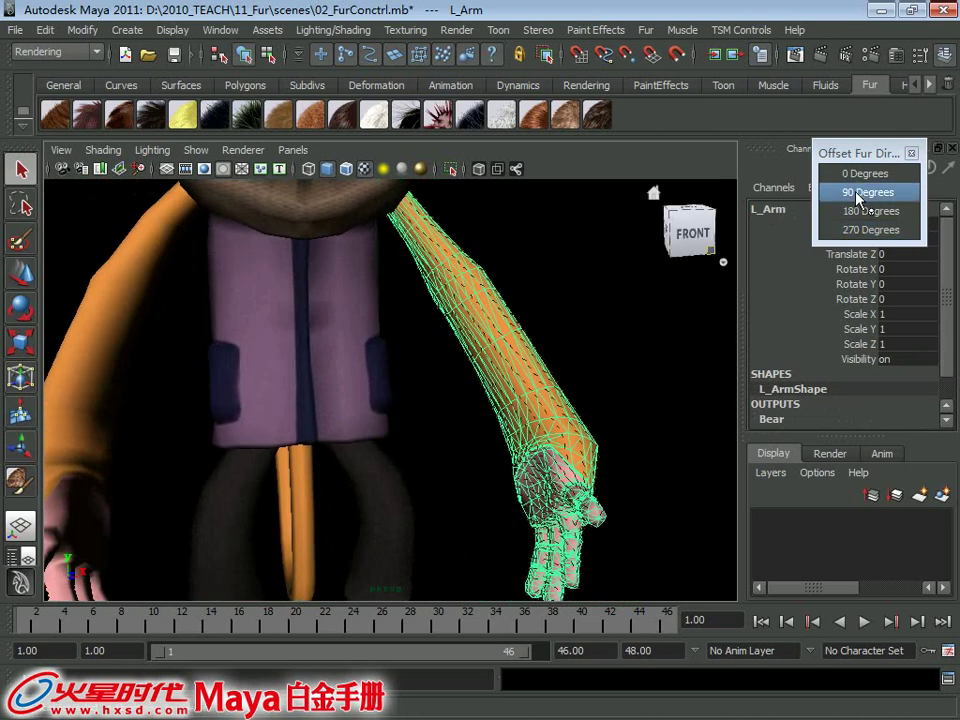
left_click(871, 230)
left_click(659, 33)
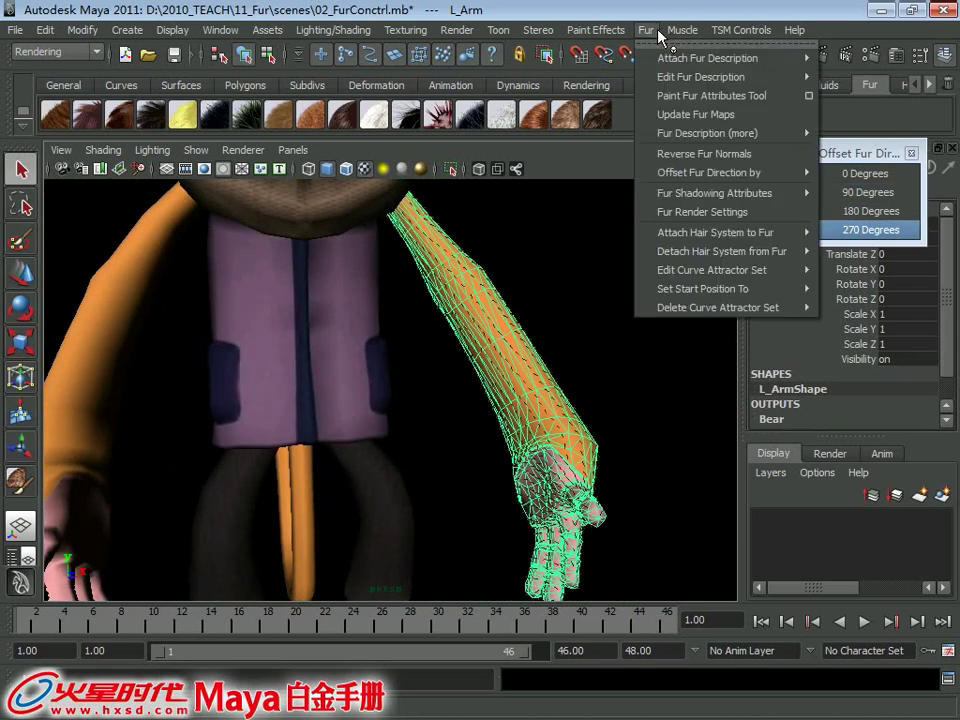
left_click(560, 320)
mouse_move(560, 320)
left_mouse_down("alt")
mouse_move(587, 336)
mouse_move(640, 330)
left_mouse_up("alt")
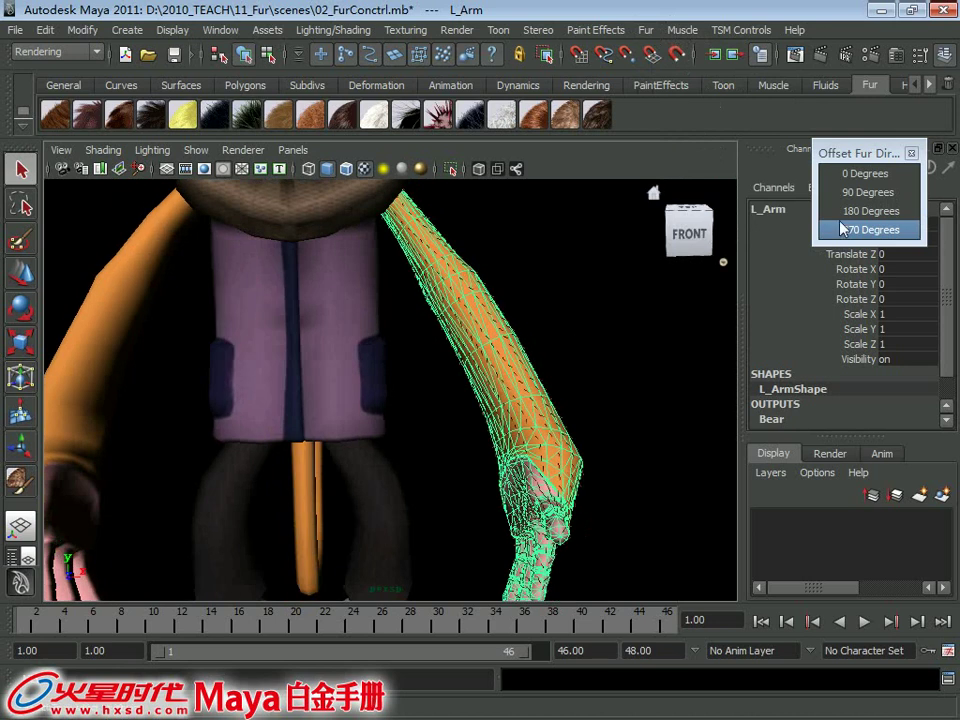
Try 180, 90 and 0 degree offsets, settle on 0 degrees, and close the options window
left_click(855, 211)
left_click(857, 193)
left_click(855, 174)
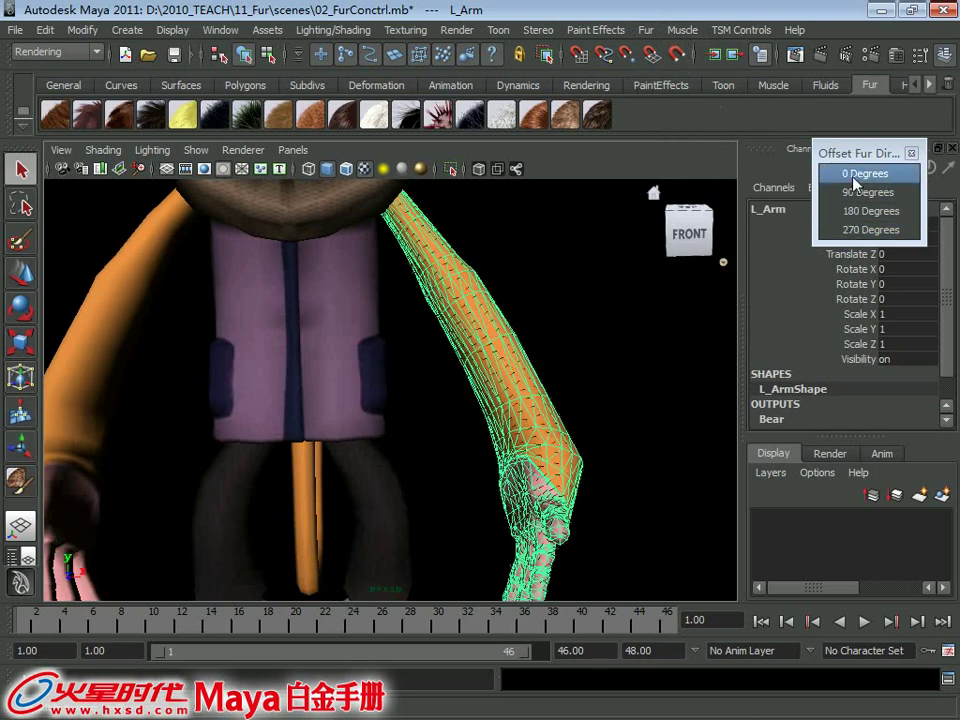
left_click(857, 211)
left_click(912, 174)
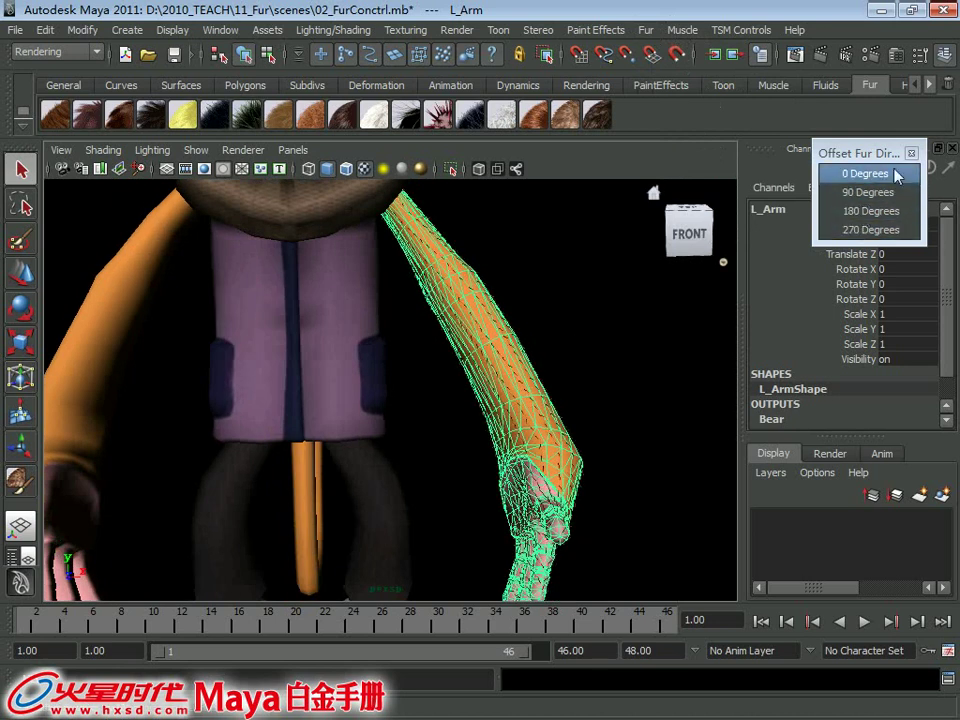
left_click(911, 154)
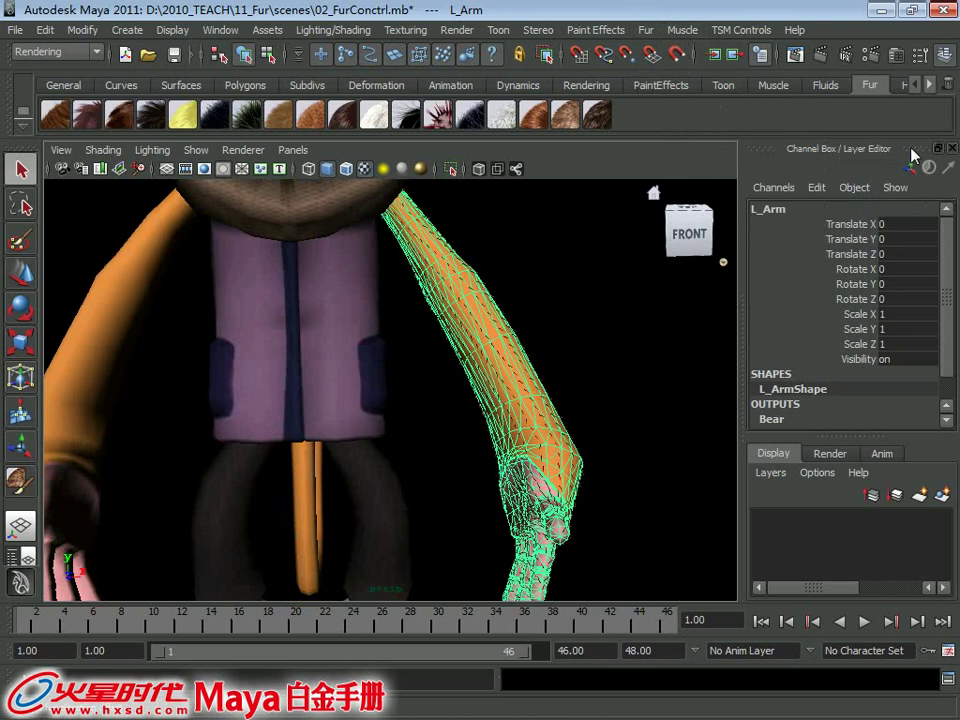
left_click(649, 33)
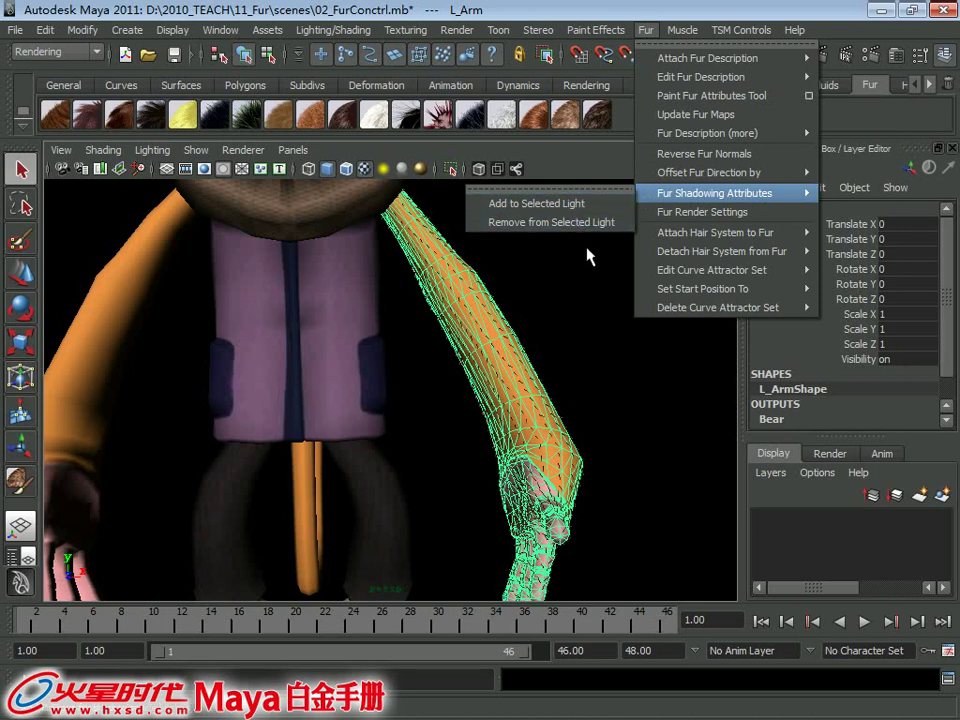
Frame the whole monkey and turn on lights in the viewport's Show menu
left_click(596, 316)
key("a")
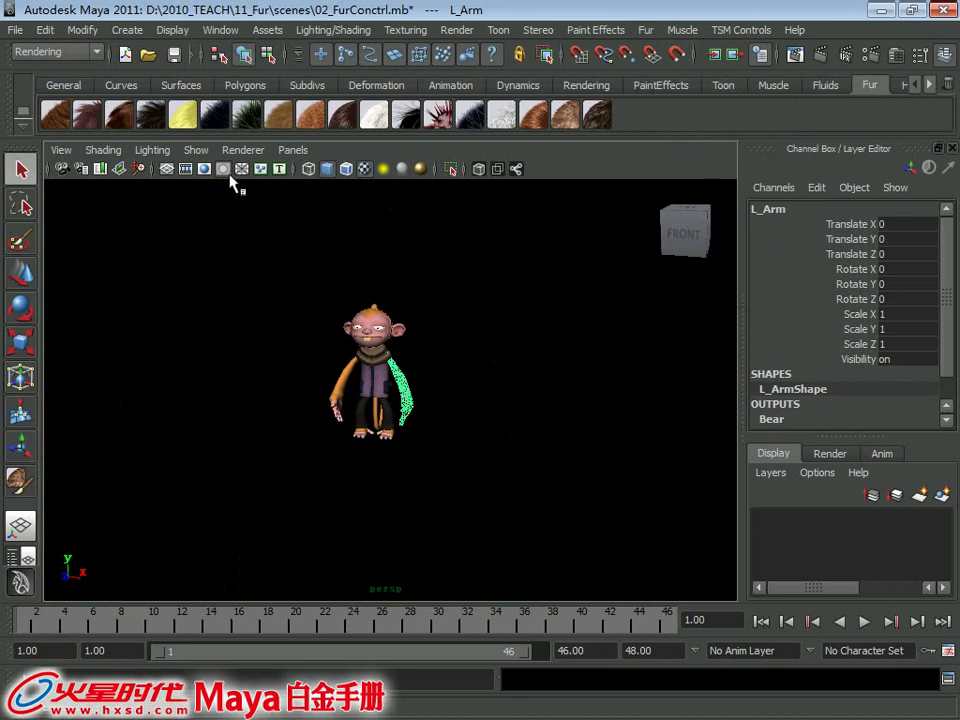
left_click(196, 150)
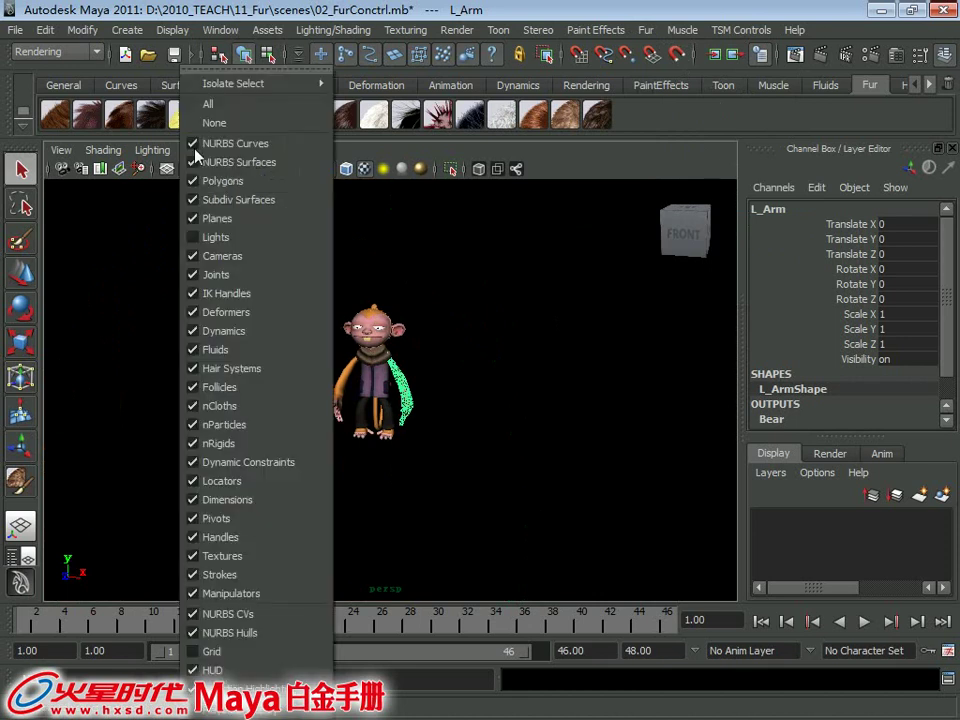
left_click(205, 237)
left_click_drag(375, 328, 396, 339, "alt")
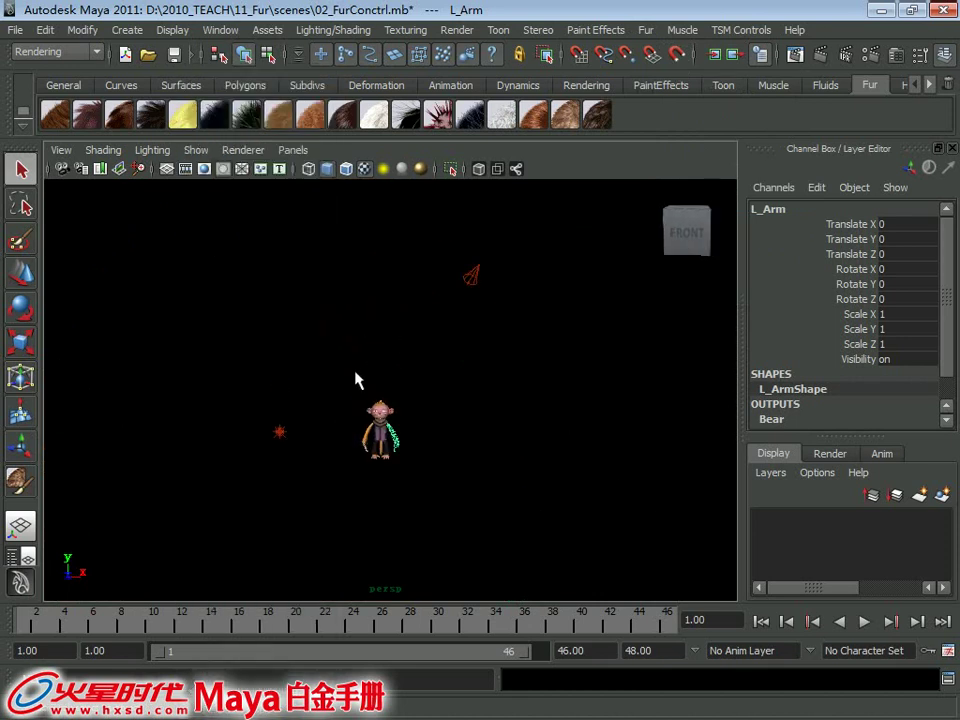
Select spotLight1 and add fur shadowing attributes to it
left_click_drag(313, 429, 261, 456)
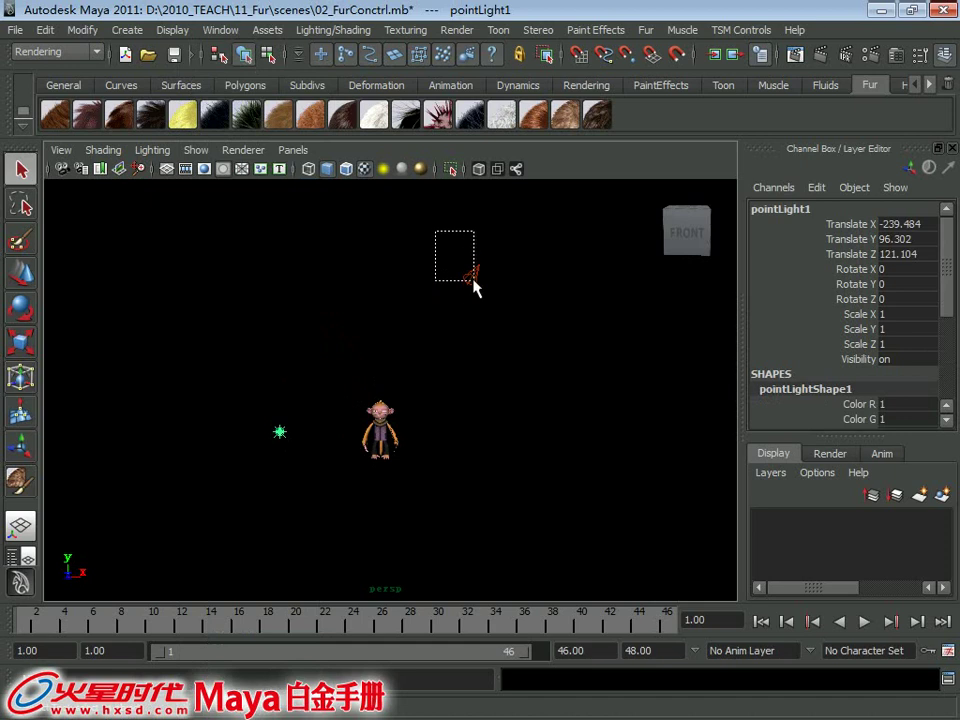
mouse_move(435, 229)
left_mouse_down()
mouse_move(476, 281)
mouse_move(477, 313)
mouse_move(449, 314)
mouse_move(454, 302)
left_mouse_up()
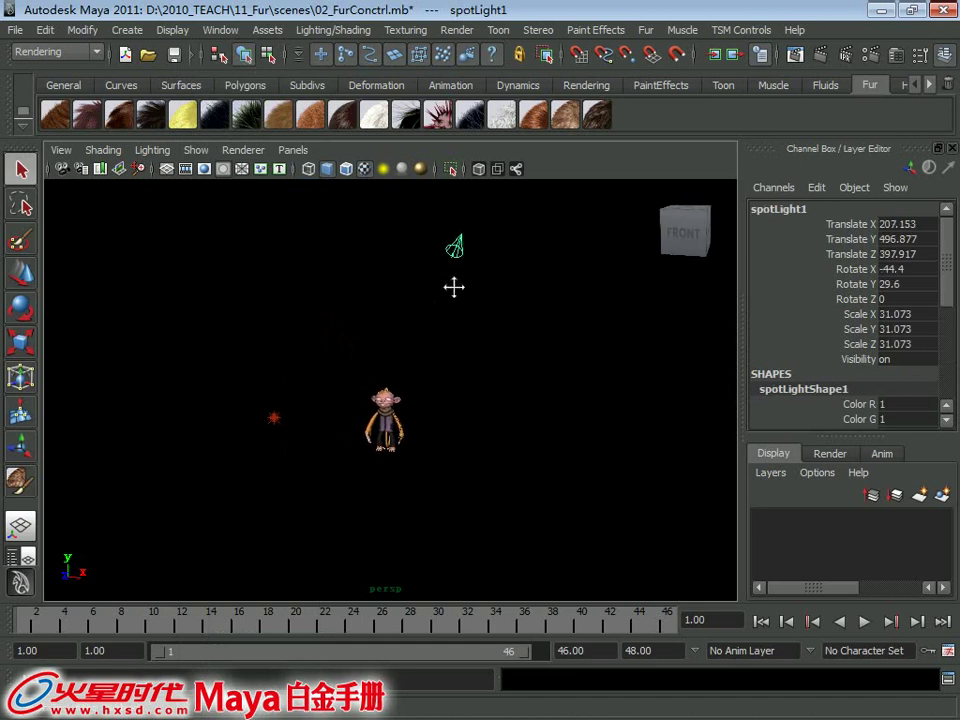
left_click(650, 30)
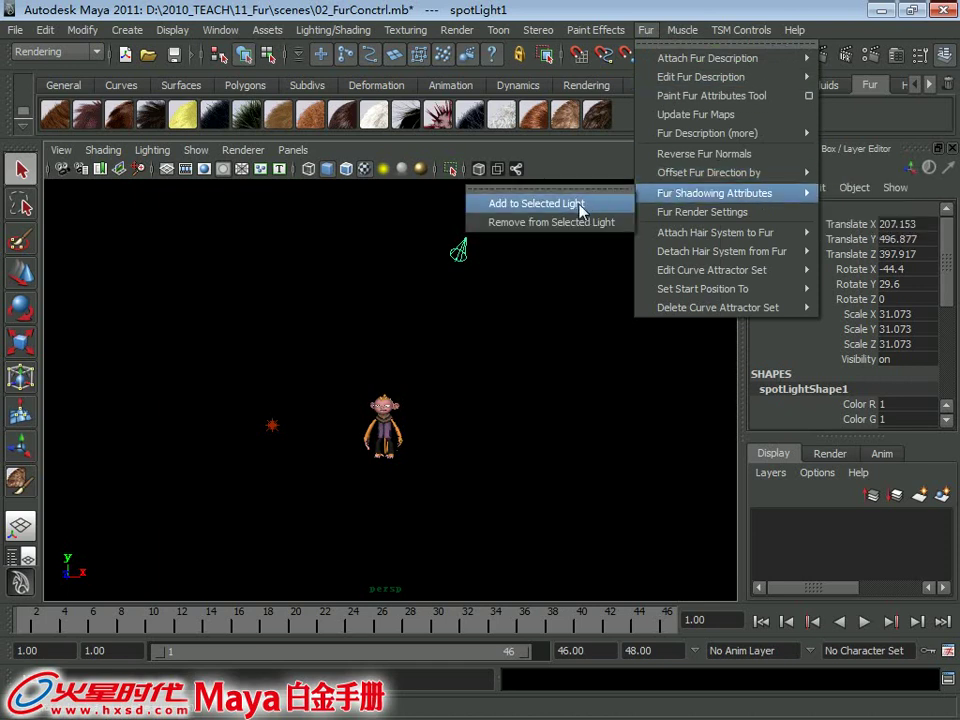
left_click(515, 367)
left_click_drag(462, 268, 478, 287)
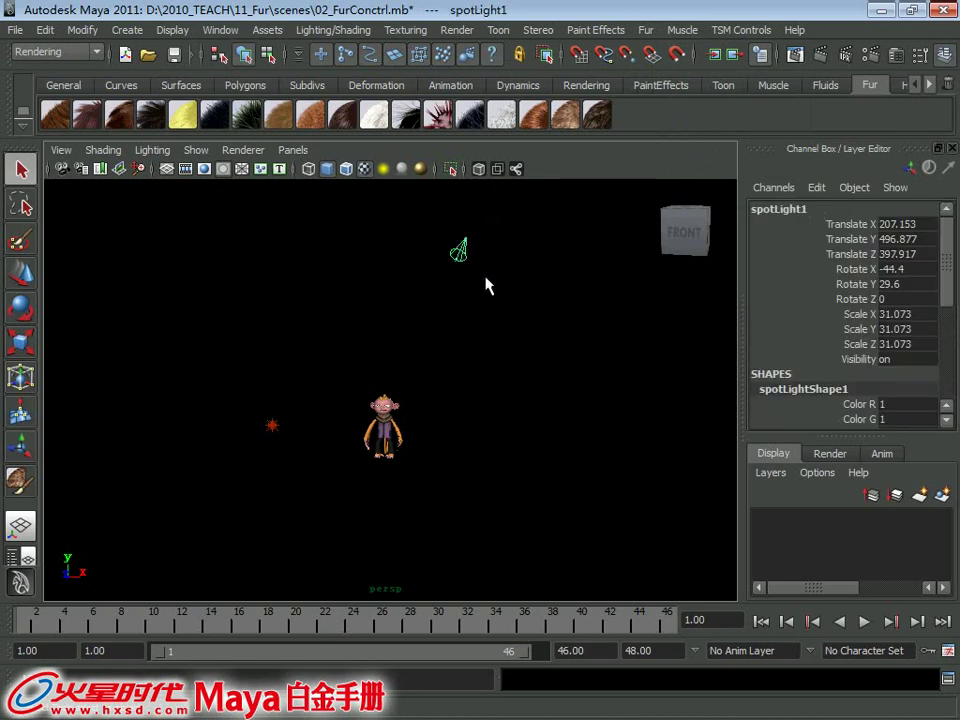
Confirm spotLightShape1 has a Fur Shading/Shadowing section, then close the Attribute Editor
key("ctrl+a")
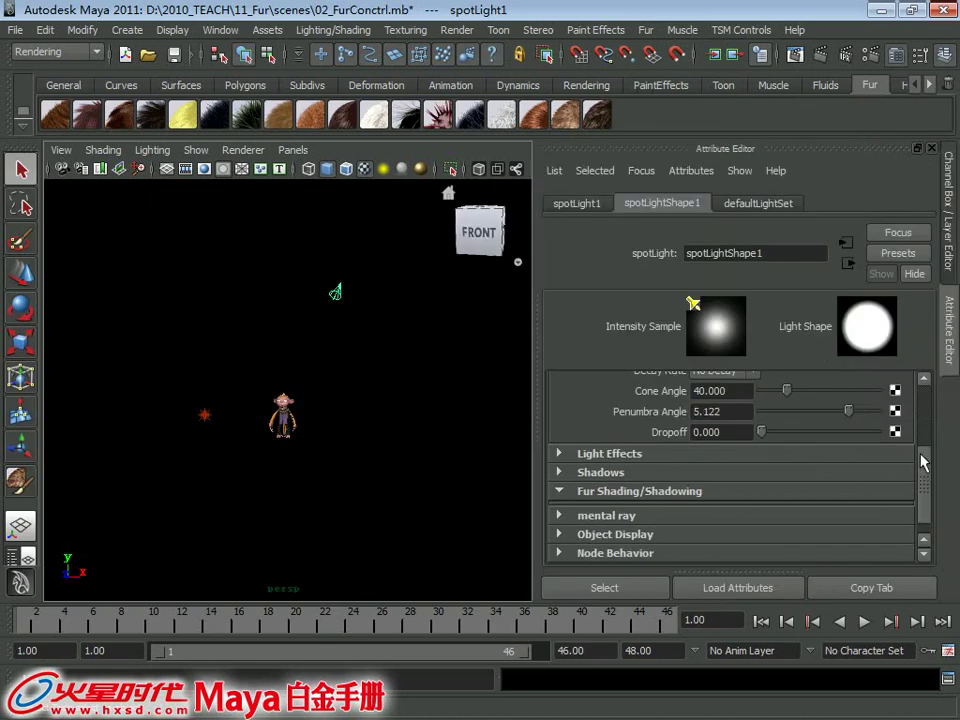
scroll(922, 462, "down", 1)
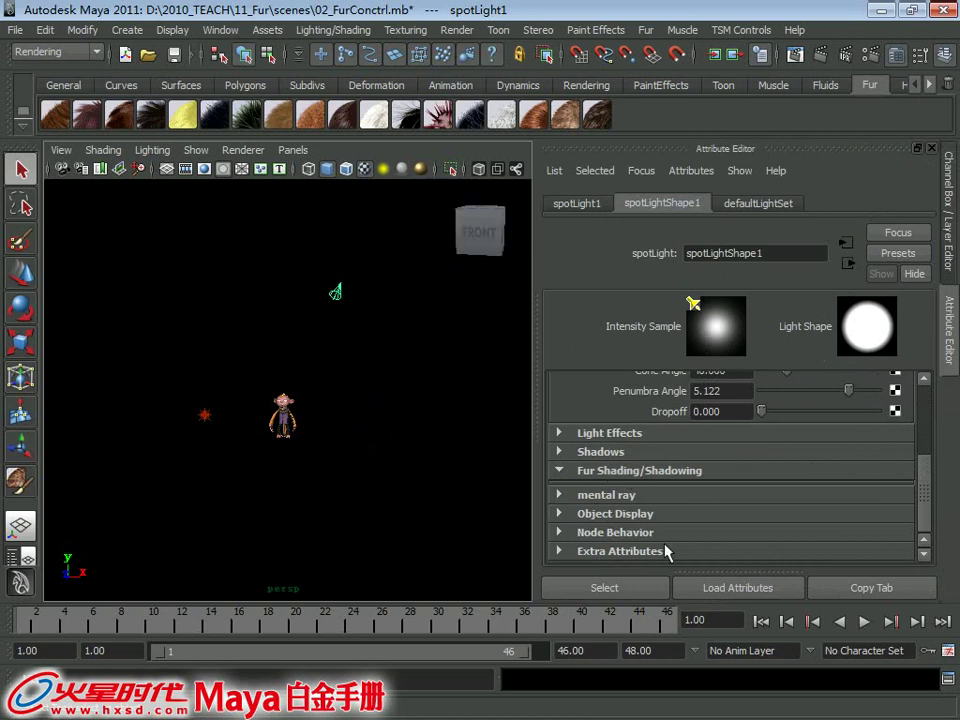
left_click(561, 473)
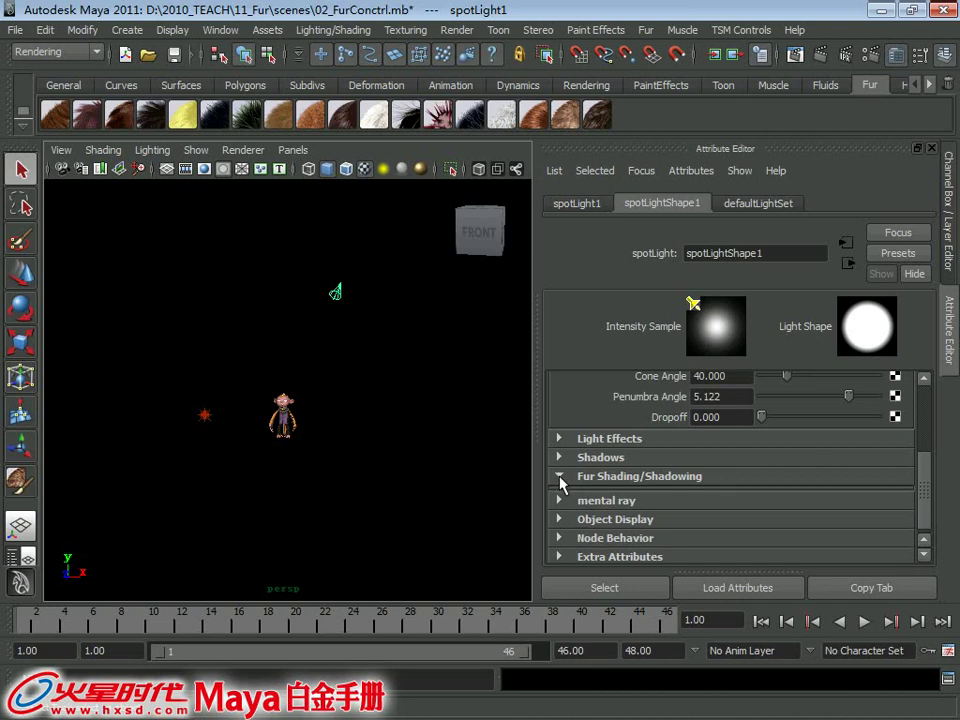
left_click(928, 148)
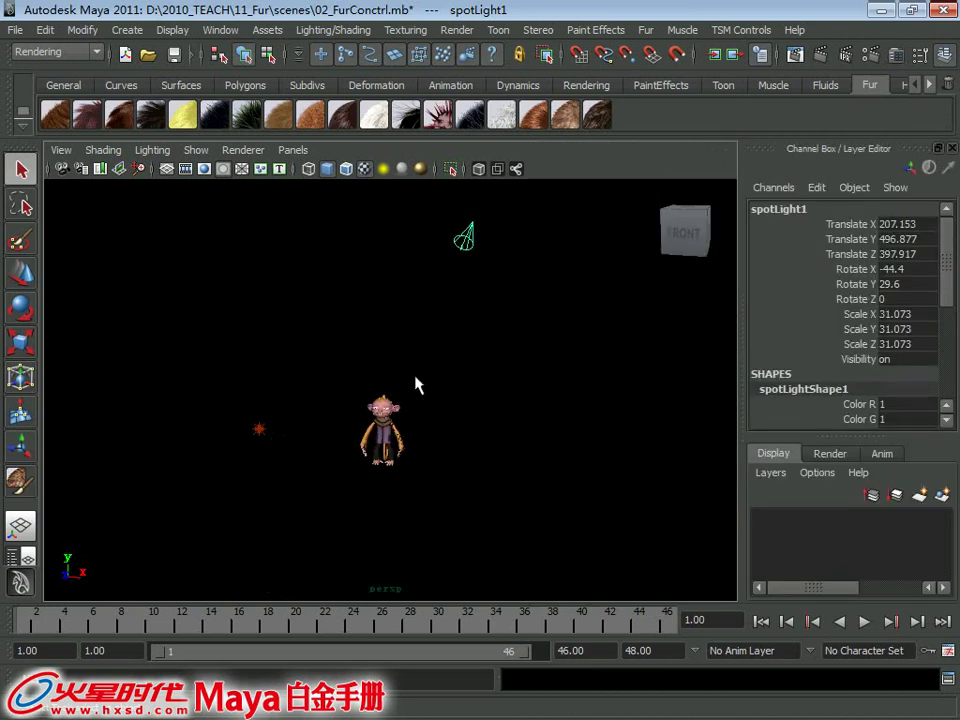
left_click_drag(418, 385, 435, 413, "alt")
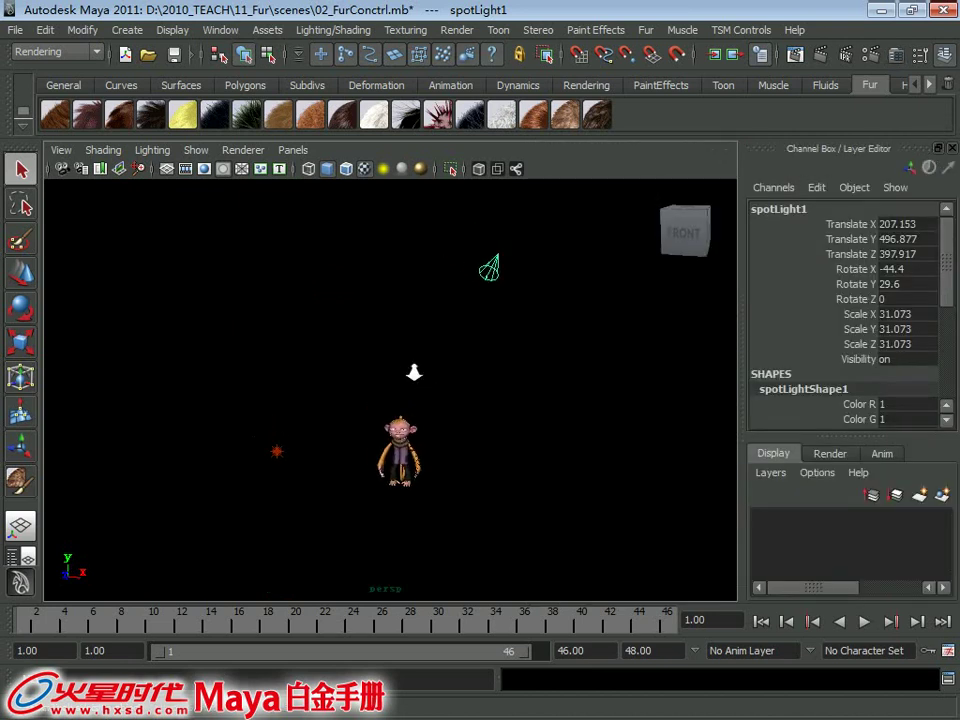
left_click(646, 30)
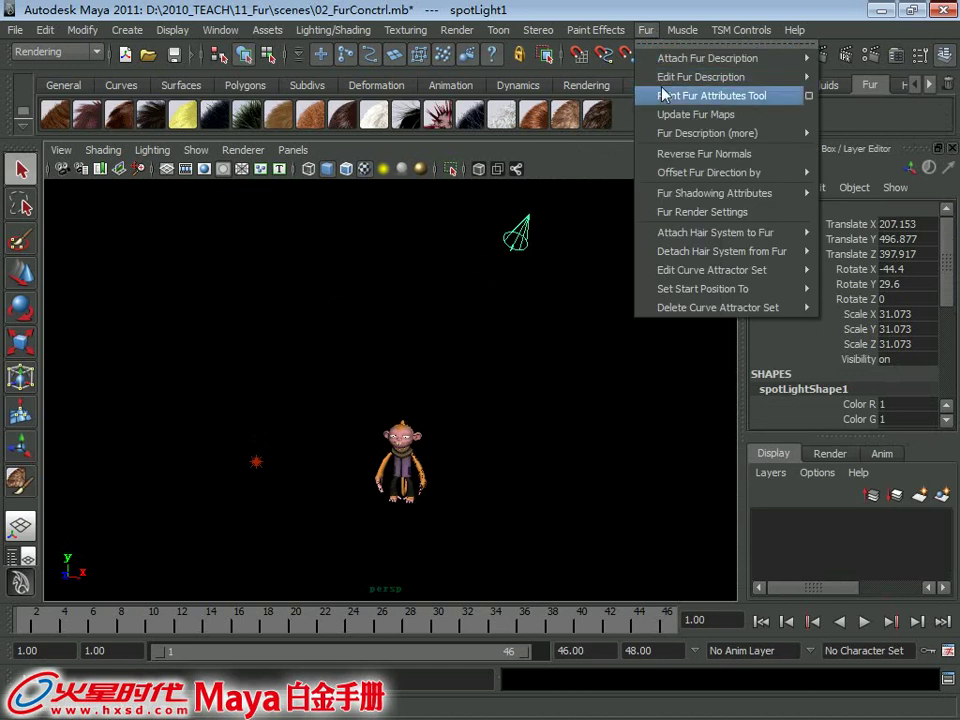
mouse_move(714, 193)
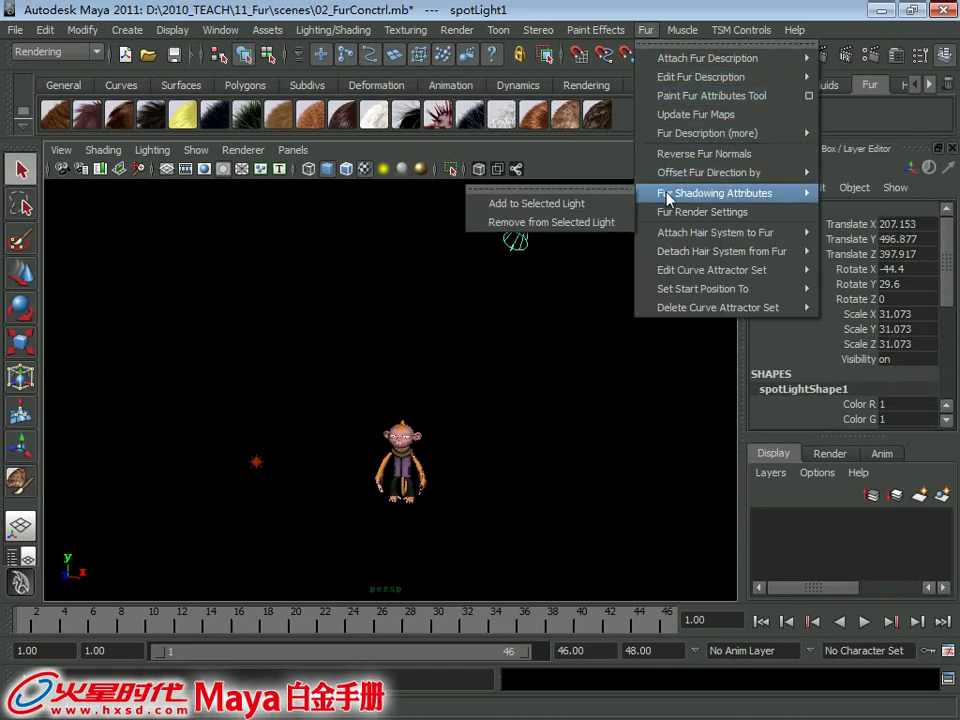
Add fur shadowing attributes to the spotlight and expand its Fur Shading/Shadowing section
left_click(598, 211)
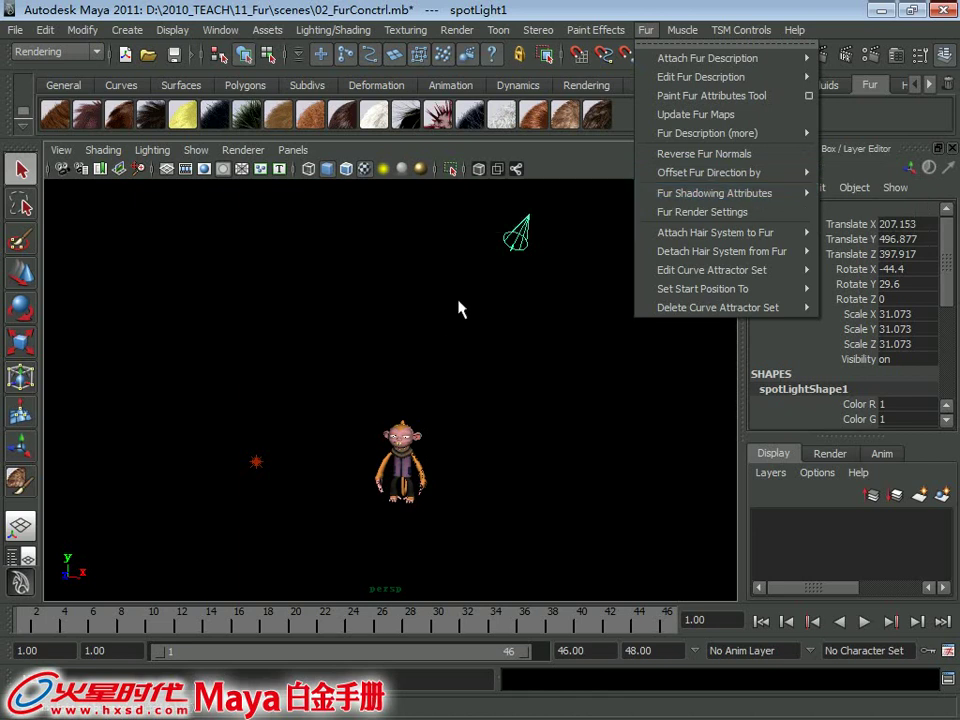
left_click(646, 30)
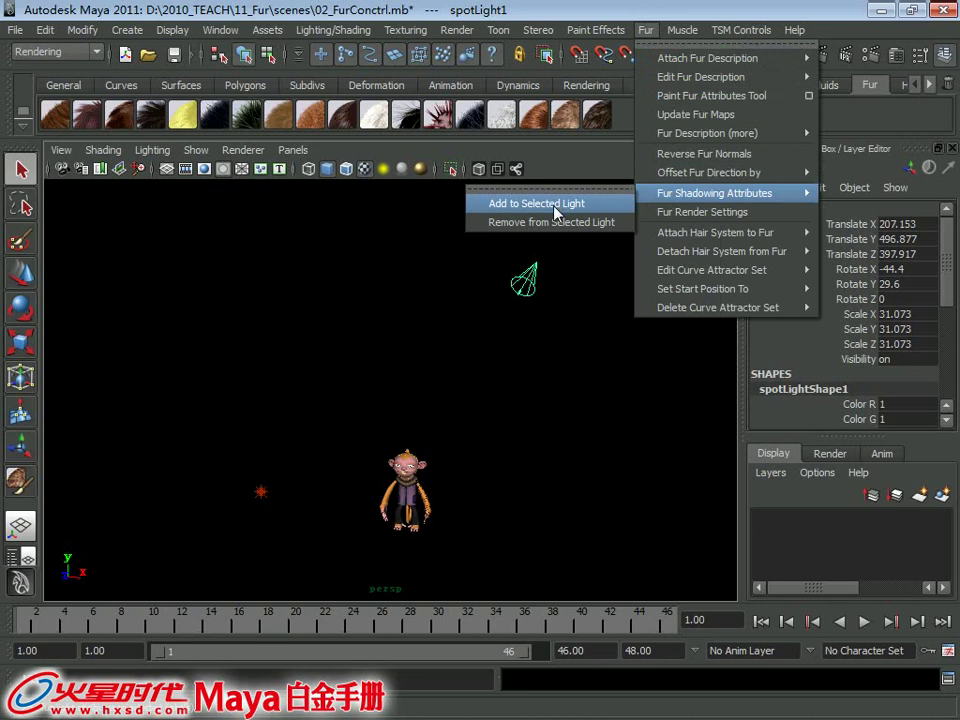
left_click(555, 212)
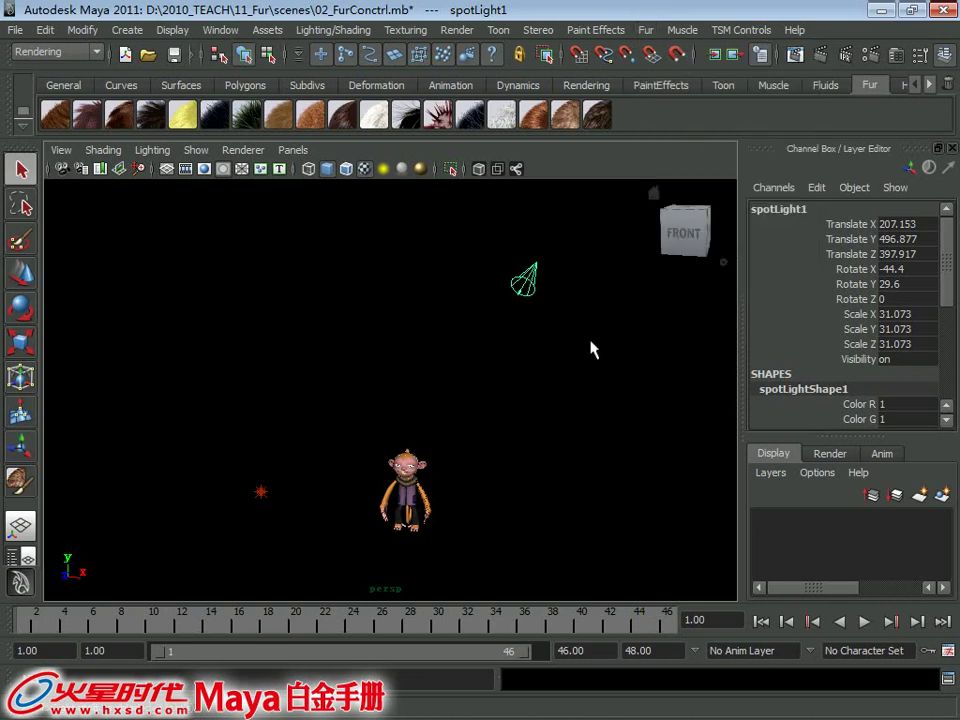
key("ctrl+a")
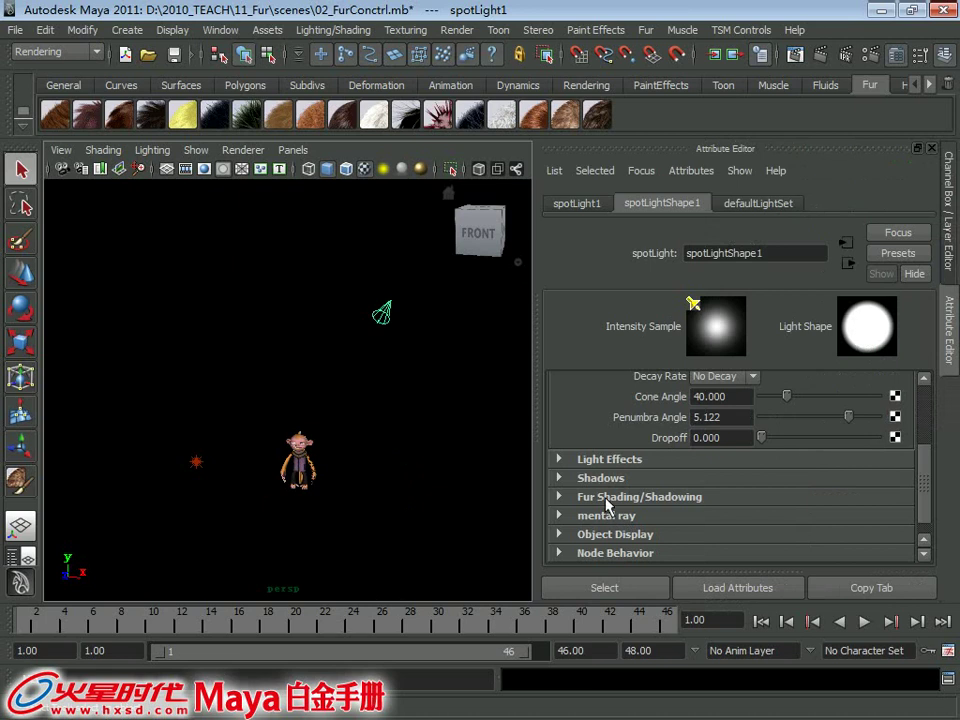
left_click(606, 503)
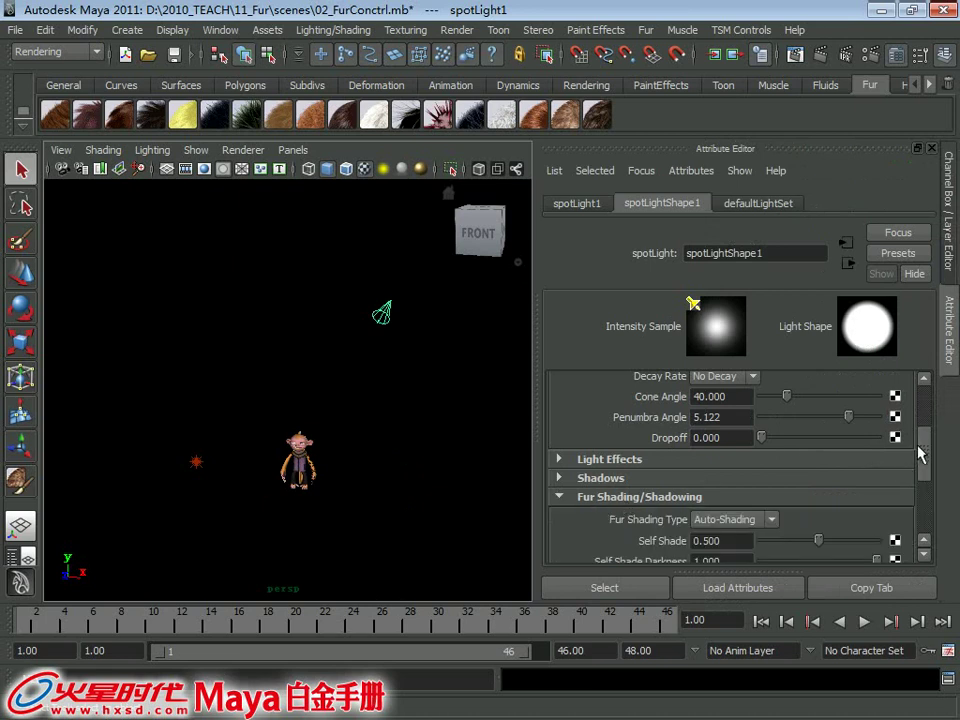
left_click_drag(921, 456, 925, 478)
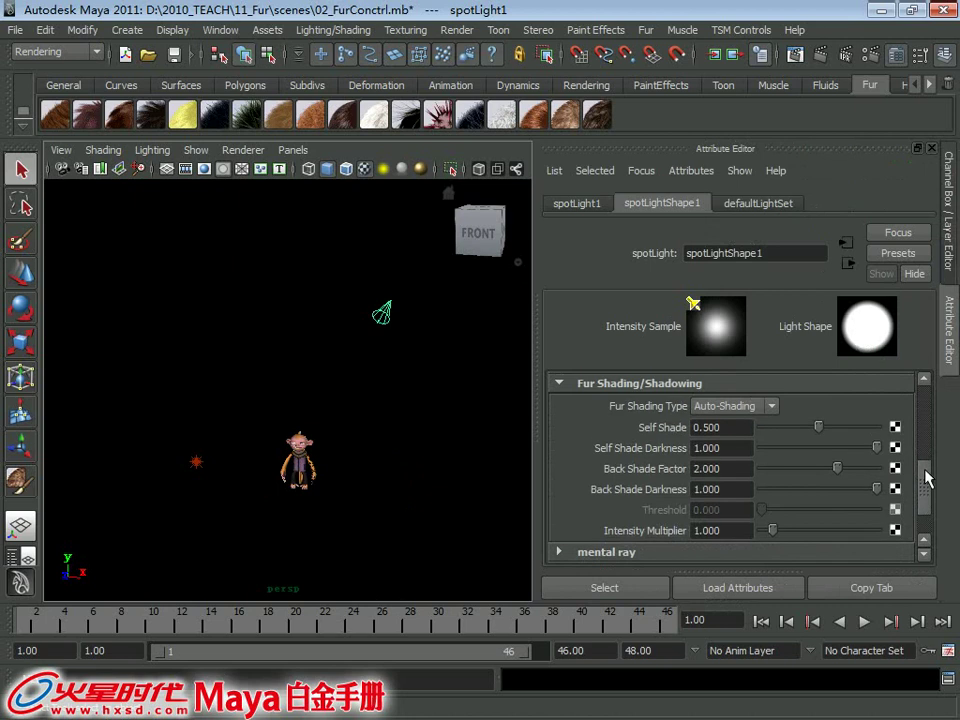
Try No Shading and Shadow Maps, then set Fur Shading Type to Auto-Shading with Self Shade 0.500
left_click(727, 407)
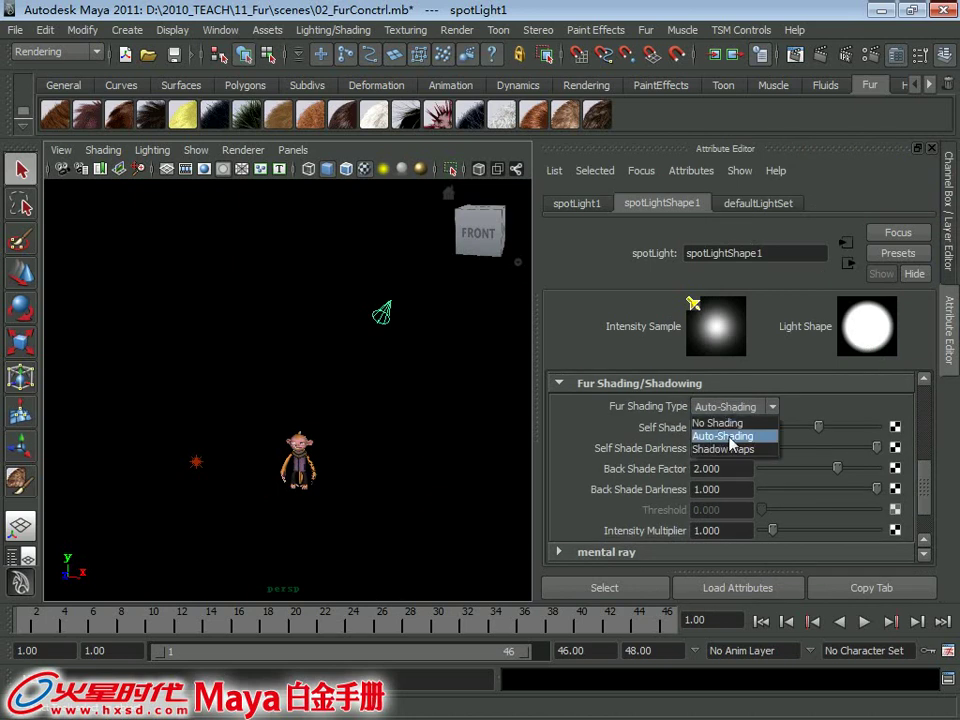
left_click(736, 423)
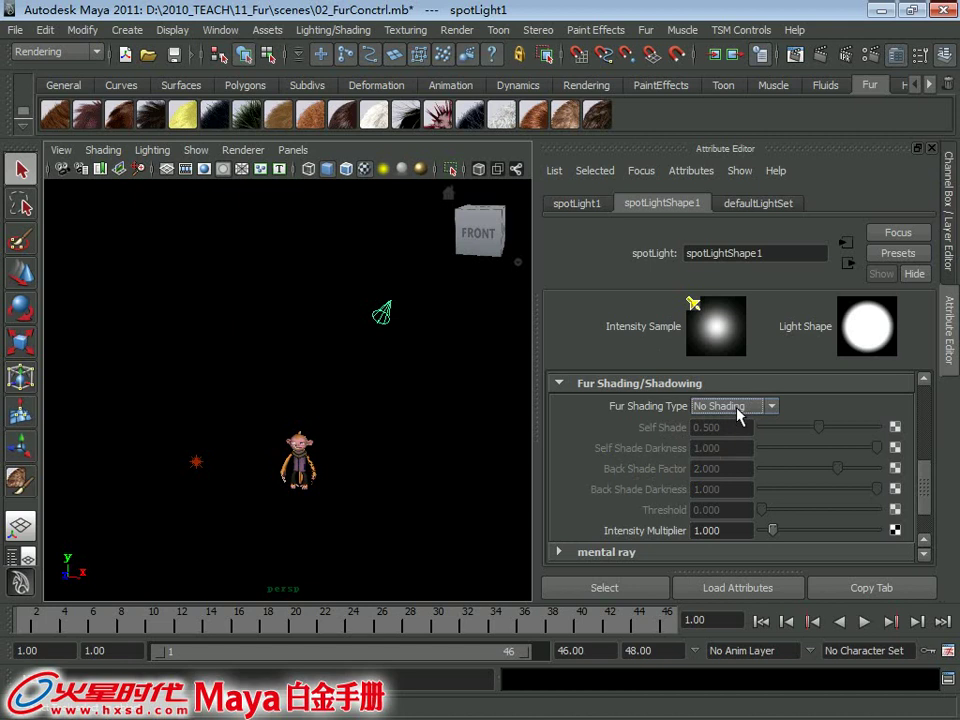
left_click(771, 406)
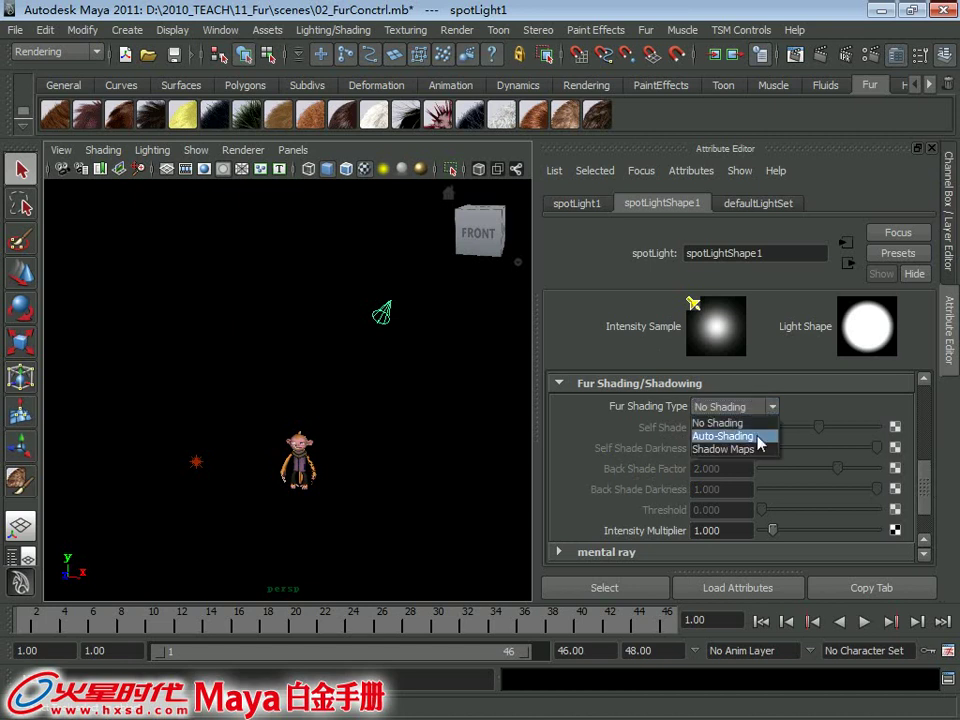
left_click(758, 436)
left_click(762, 406)
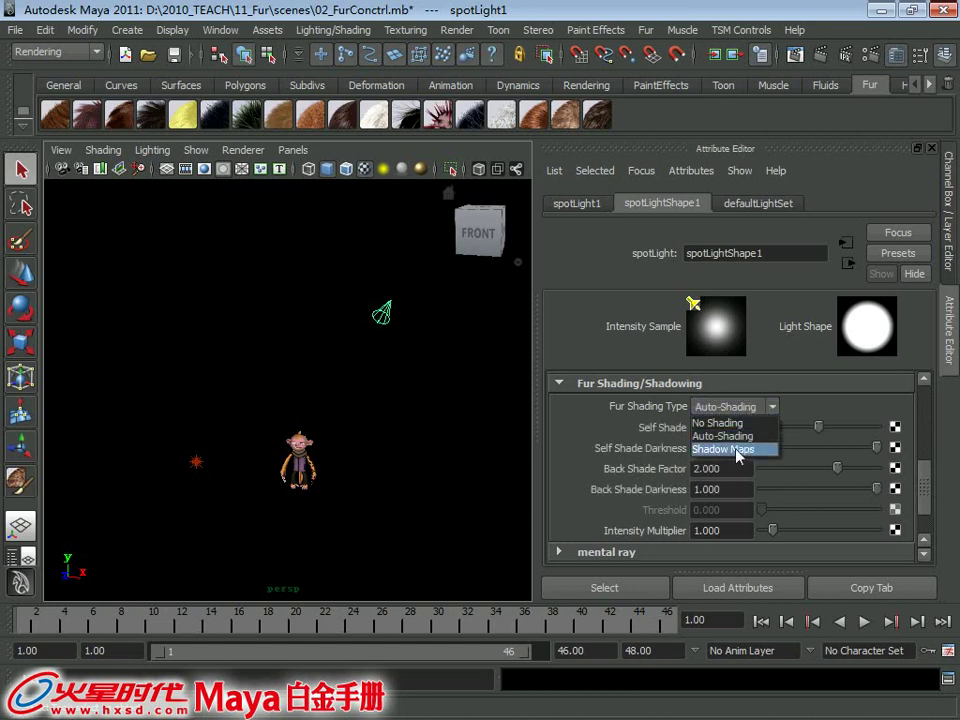
left_click(738, 450)
left_click(745, 407)
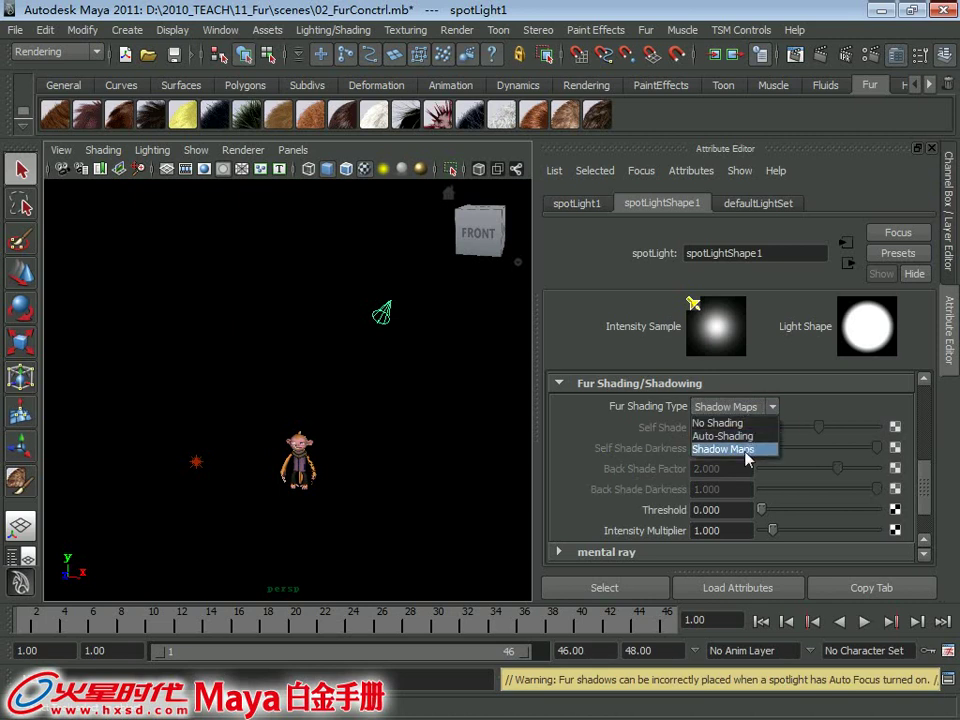
left_click(748, 440)
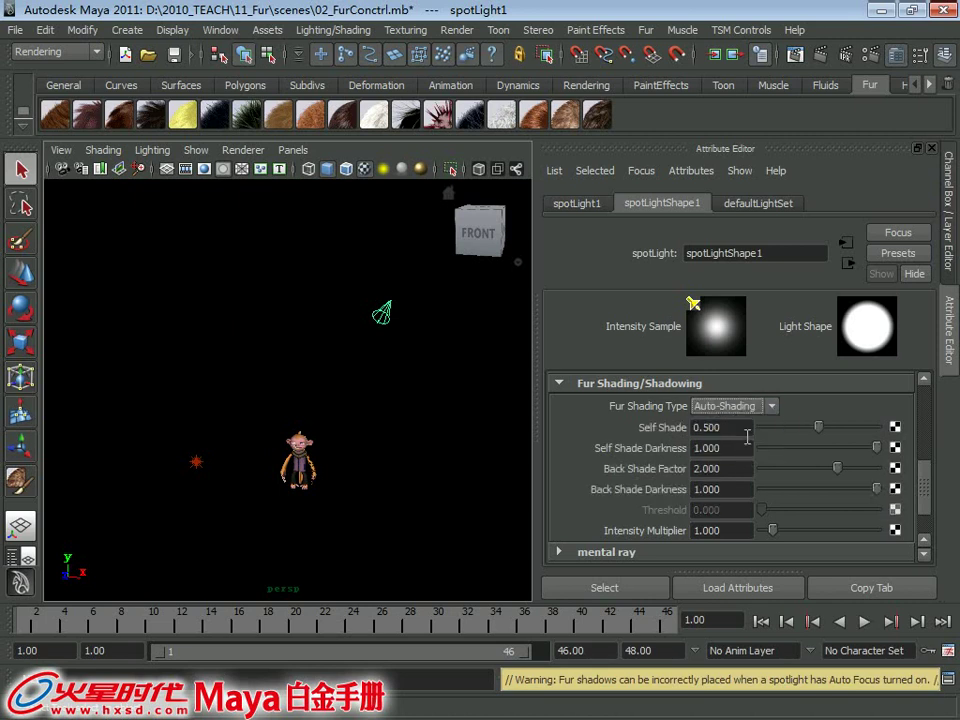
double_click(688, 427)
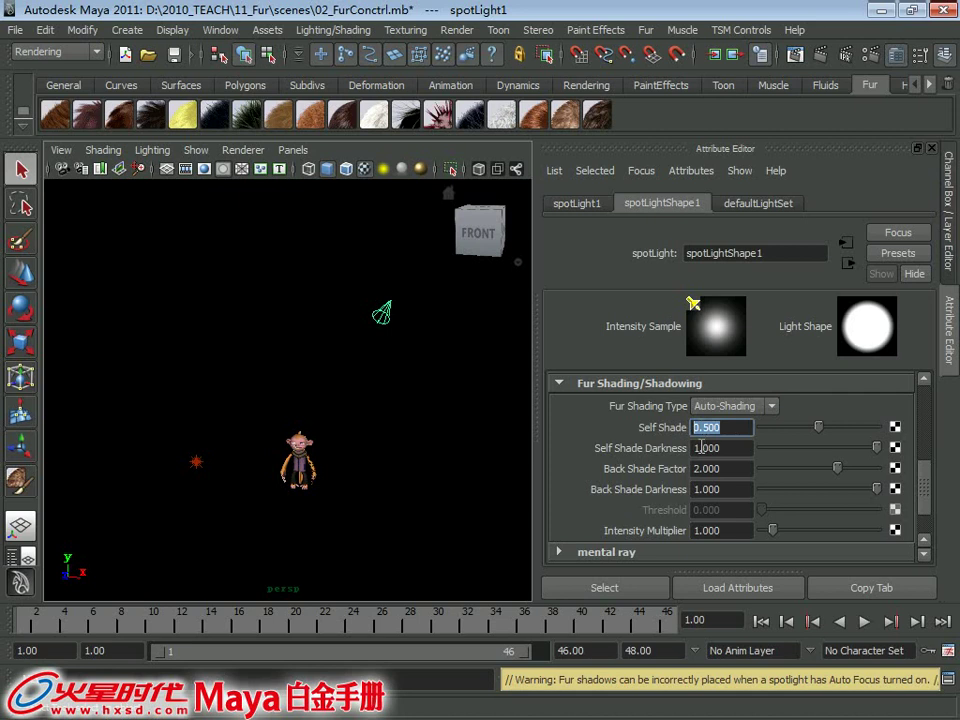
Look through the spotlight to check its view, then return the viewport to persp
left_click(328, 407)
right_click_drag(281, 313, 520, 582, "alt")
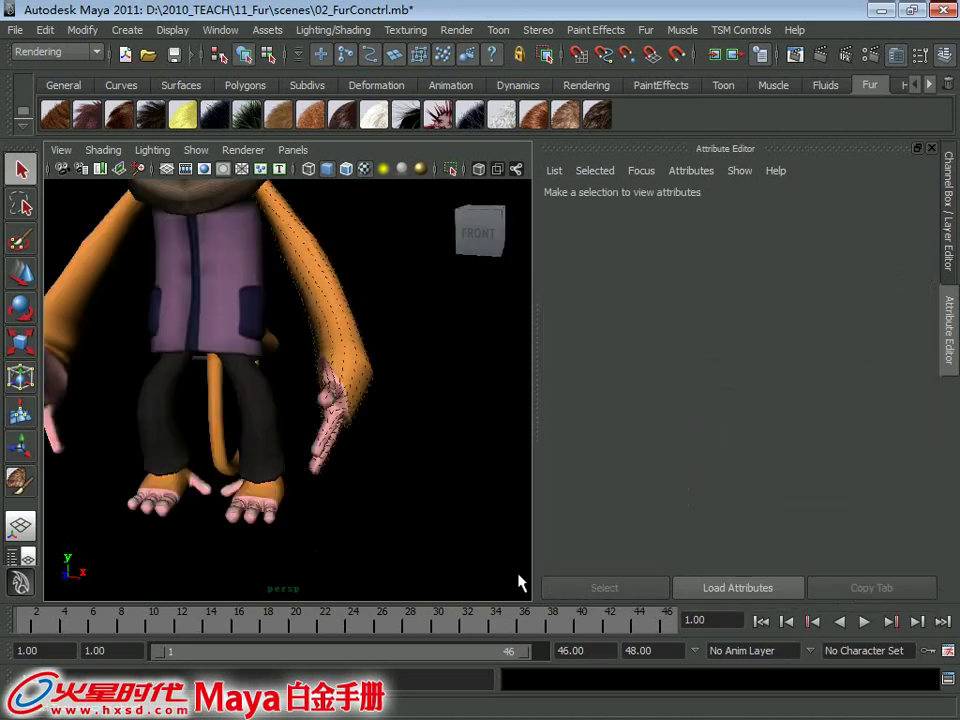
mouse_move(520, 582)
left_mouse_down("alt")
mouse_move(315, 392)
mouse_move(246, 388)
mouse_move(321, 411)
mouse_move(289, 423)
mouse_move(381, 343)
left_mouse_up("alt")
mouse_move(381, 343)
right_mouse_down("alt")
mouse_move(111, 371)
mouse_move(204, 266)
right_mouse_up("alt")
mouse_move(204, 266)
left_mouse_down("alt")
mouse_move(361, 293)
mouse_move(326, 313)
mouse_move(334, 257)
left_mouse_up("alt")
left_click_drag(362, 211, 405, 242)
left_click(293, 150)
left_click(310, 226)
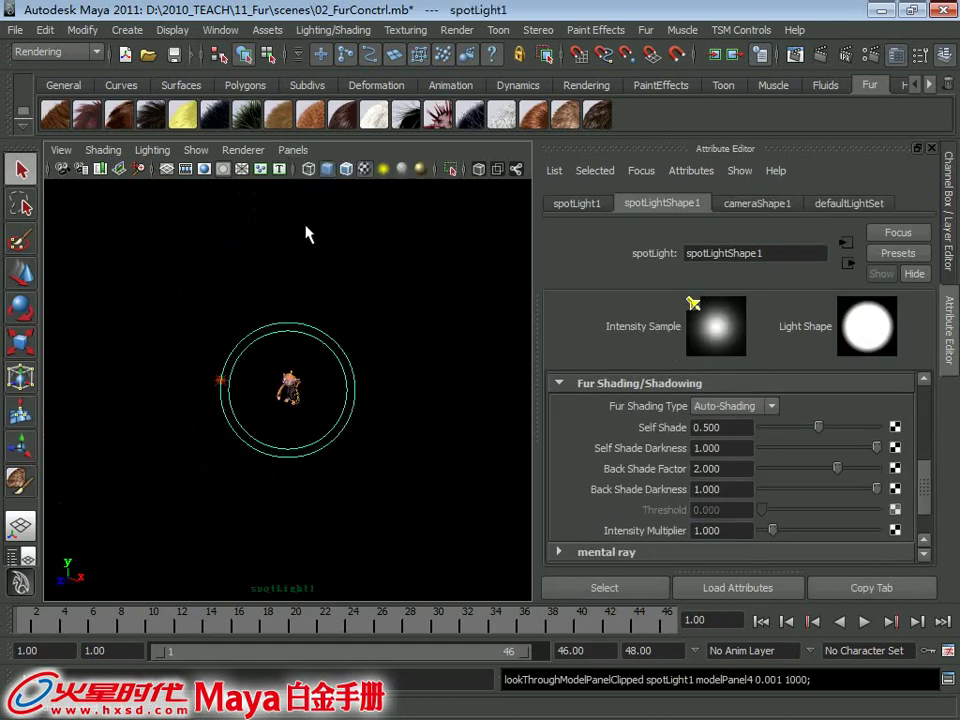
key("space")
left_click_drag(286, 313, 287, 261)
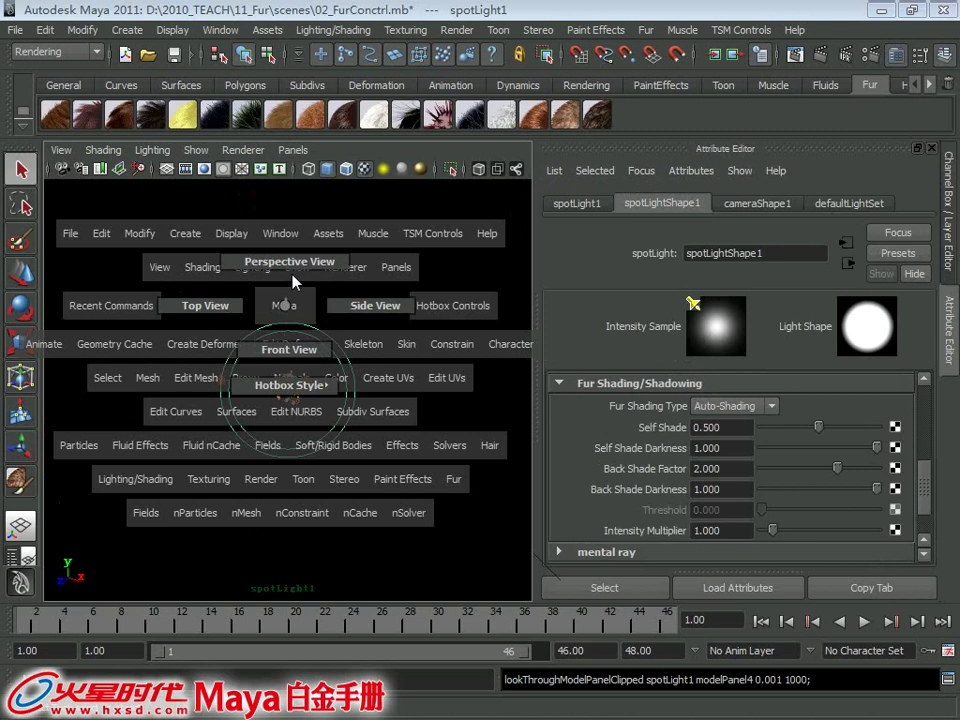
Zoom and orbit the persp view into a close-up of the orange furry arm
middle_click_drag(270, 328, 200, 382, "alt")
right_click_drag(200, 382, 347, 422, "alt")
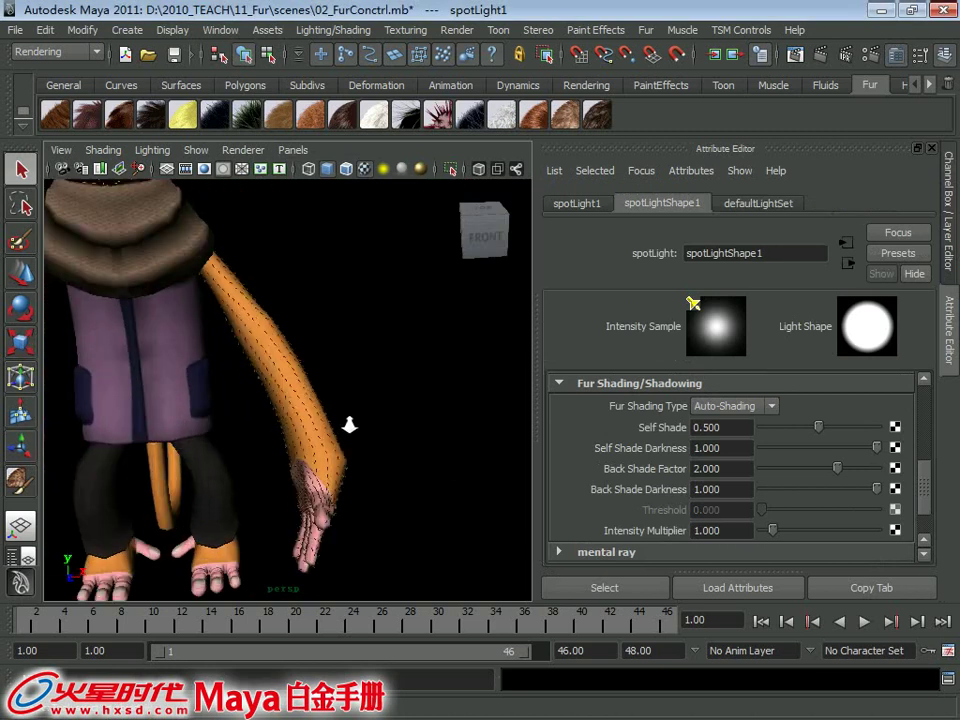
mouse_move(347, 422)
left_mouse_down("alt")
mouse_move(336, 403)
mouse_move(339, 418)
mouse_move(341, 381)
mouse_move(289, 381)
mouse_move(328, 373)
left_mouse_up("alt")
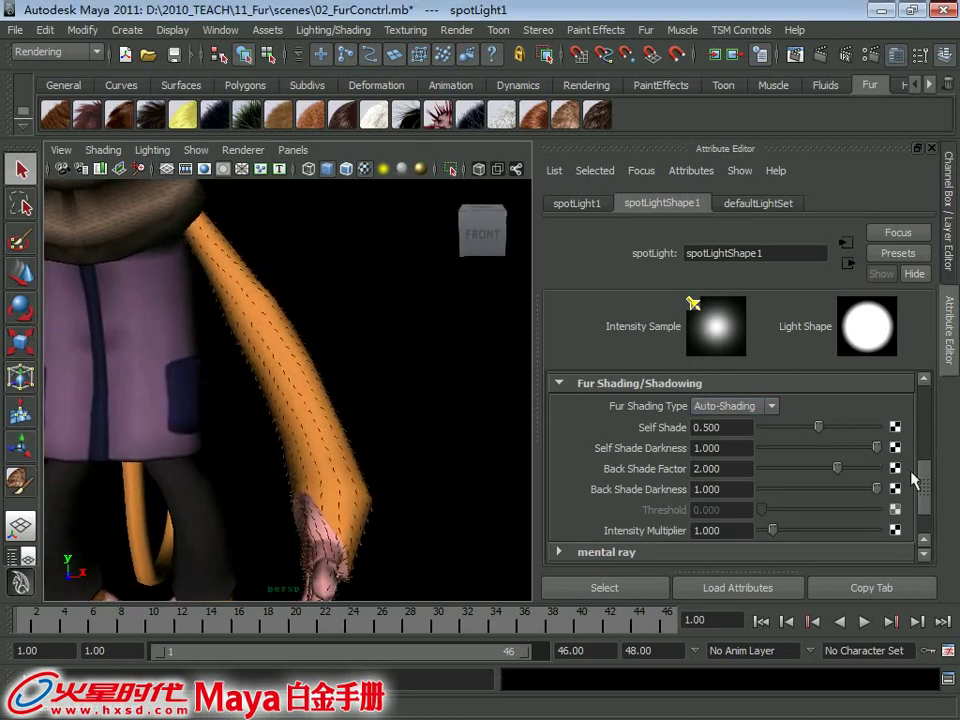
scroll(923, 488, "up", 1)
scroll(923, 490, "down", 1)
scroll(924, 488, "down", 1)
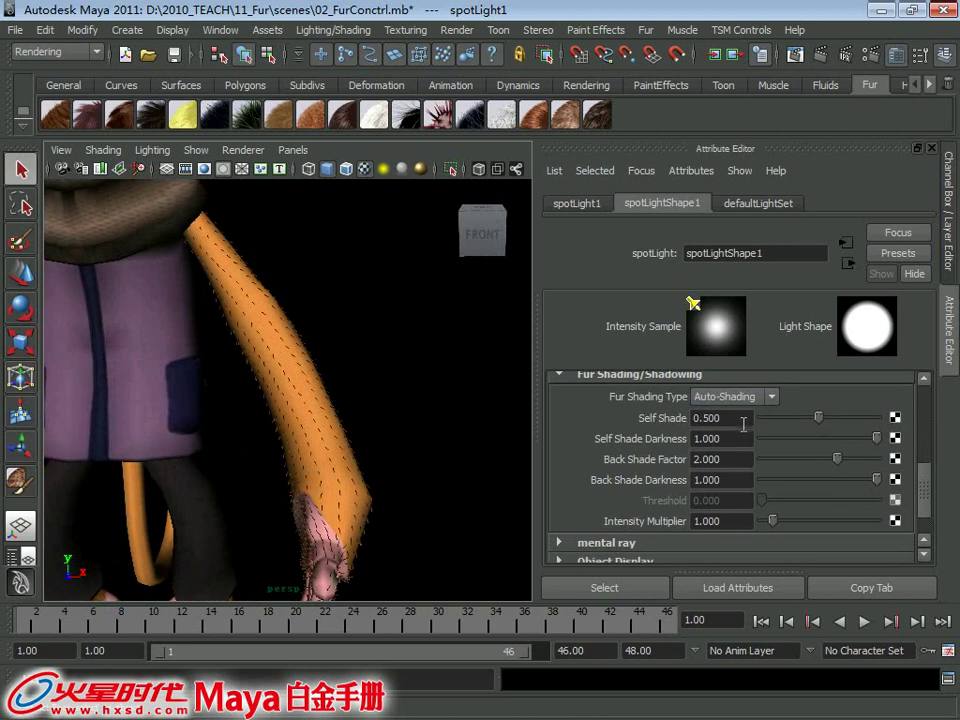
mouse_move(217, 332)
left_mouse_down("alt")
mouse_move(274, 388)
mouse_move(336, 416)
mouse_move(345, 360)
mouse_move(358, 376)
mouse_move(364, 311)
mouse_move(356, 326)
mouse_move(332, 311)
left_mouse_up("alt")
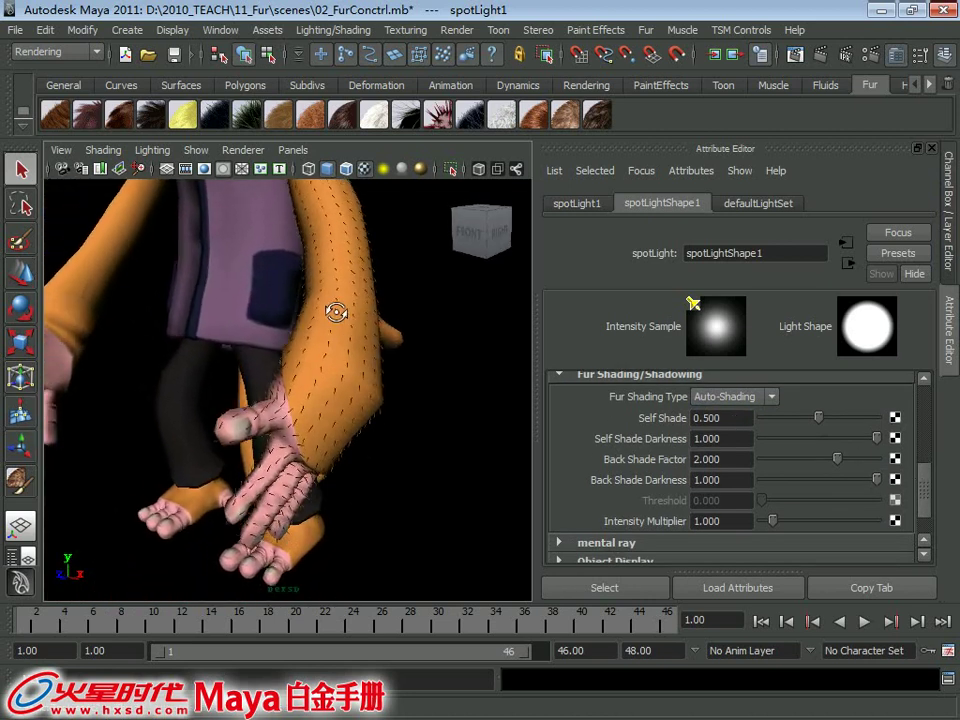
middle_click_drag(332, 311, 306, 321, "alt")
scroll(272, 326, "up", 3)
scroll(279, 311, "up", 3)
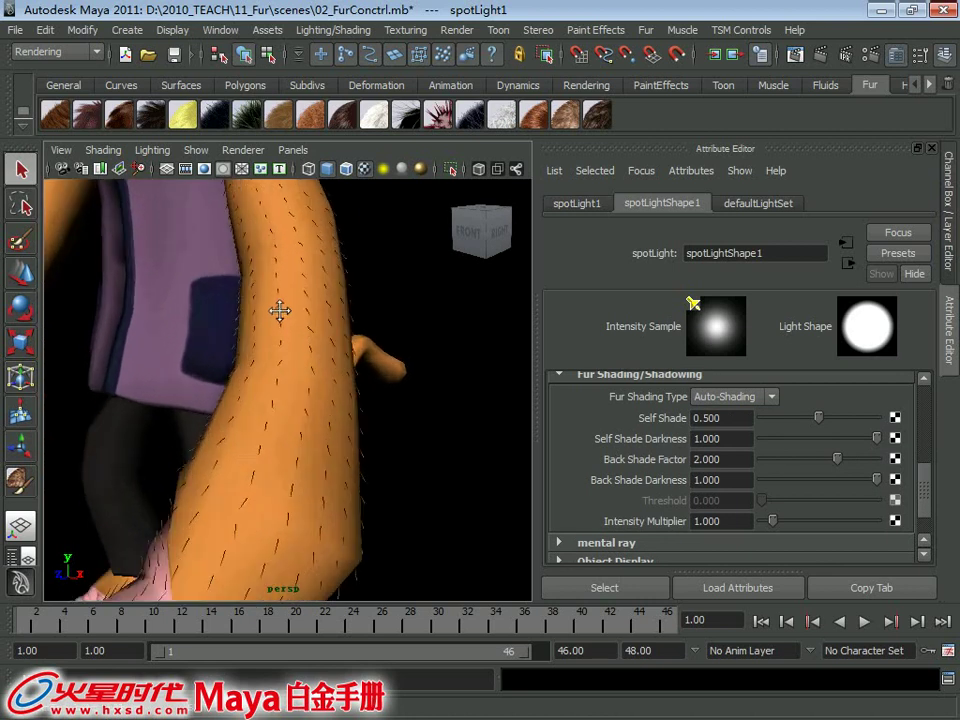
scroll(277, 345, "up", 2)
scroll(277, 345, "up", 1)
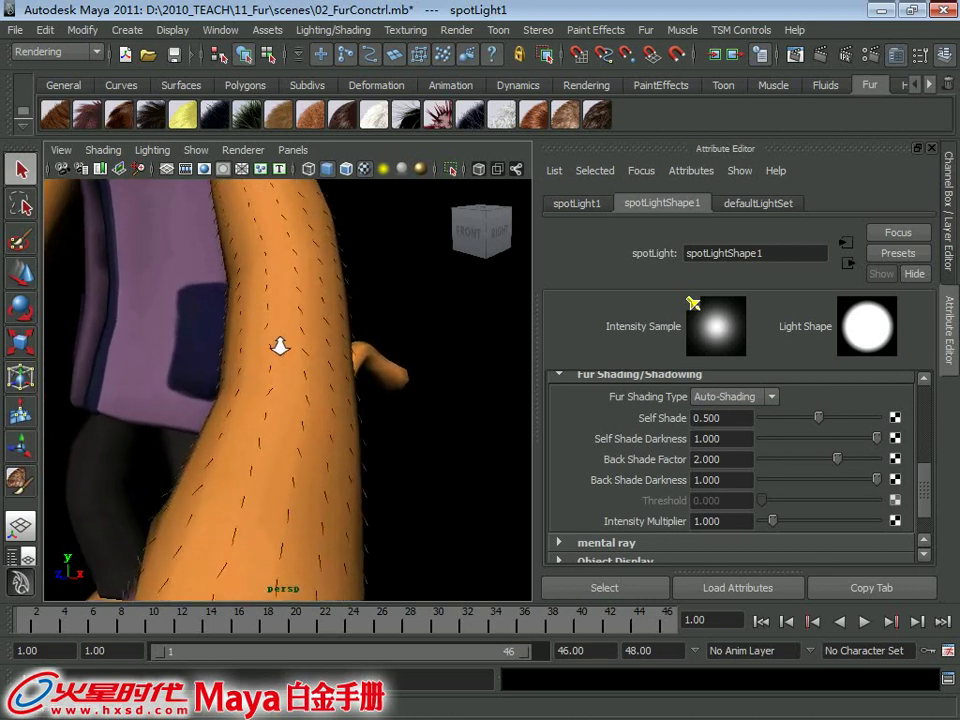
Render the current frame, resize the Render View, and keep the image for comparison
left_click(818, 56)
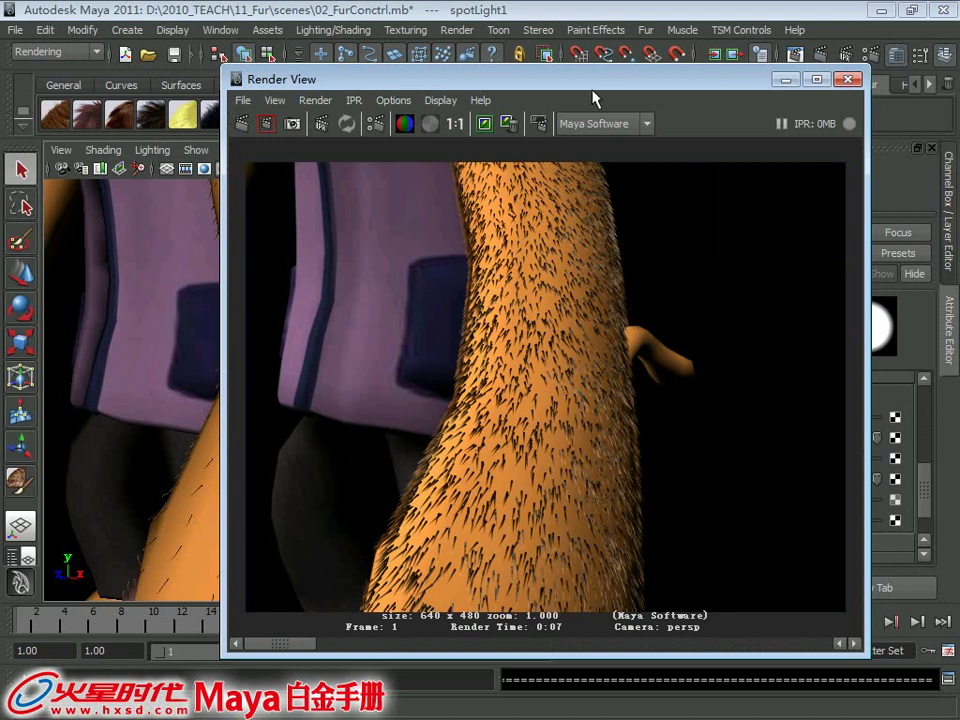
left_click_drag(593, 91, 429, 80)
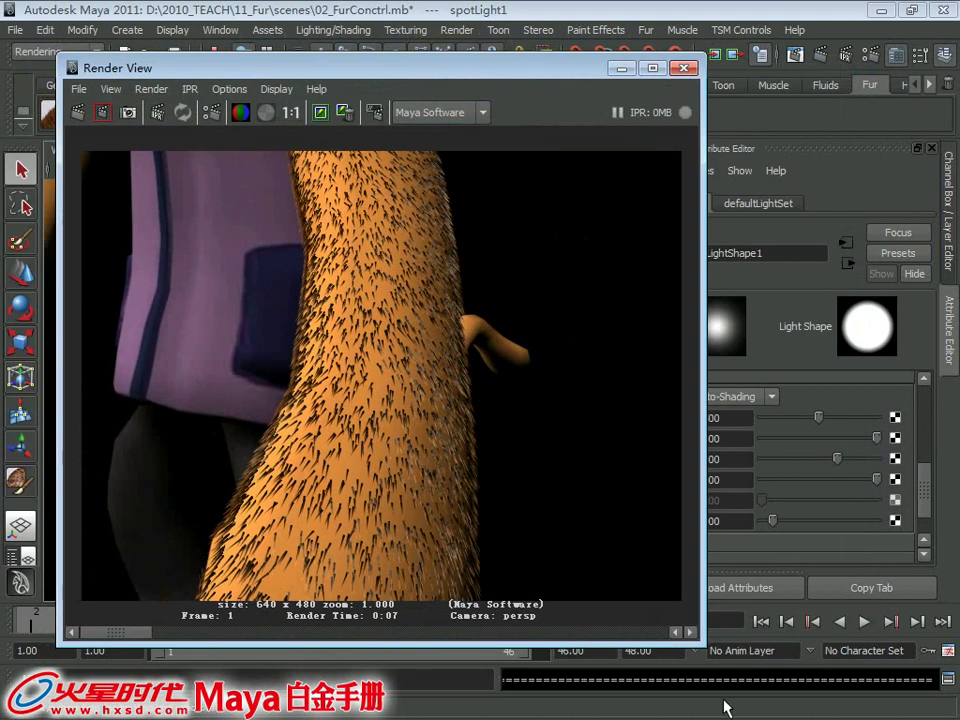
left_click_drag(703, 645, 521, 483)
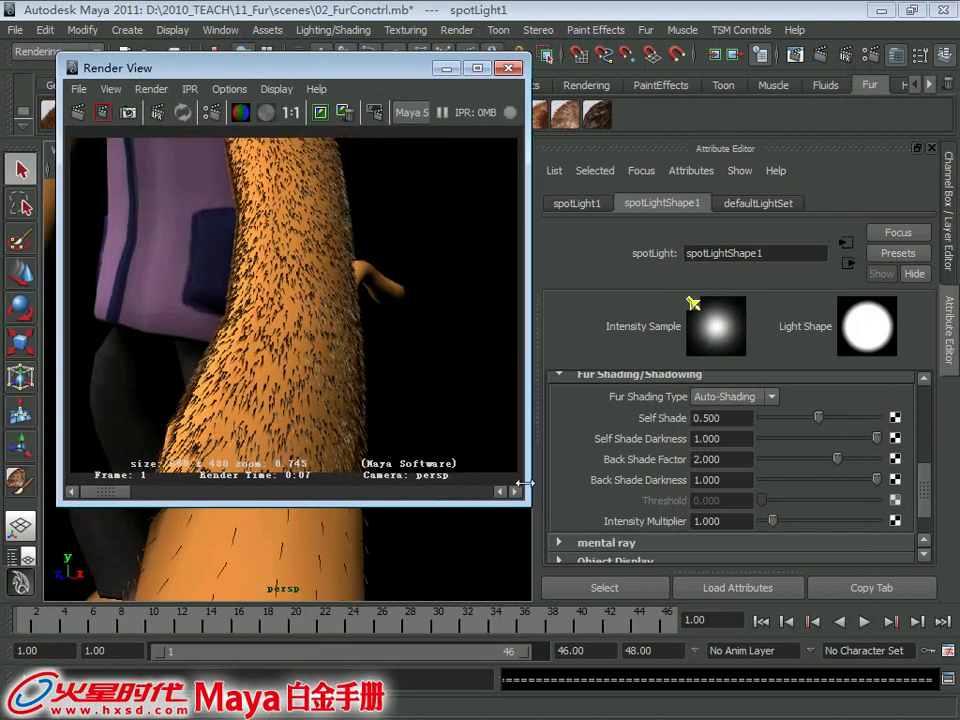
left_click_drag(357, 75, 357, 168)
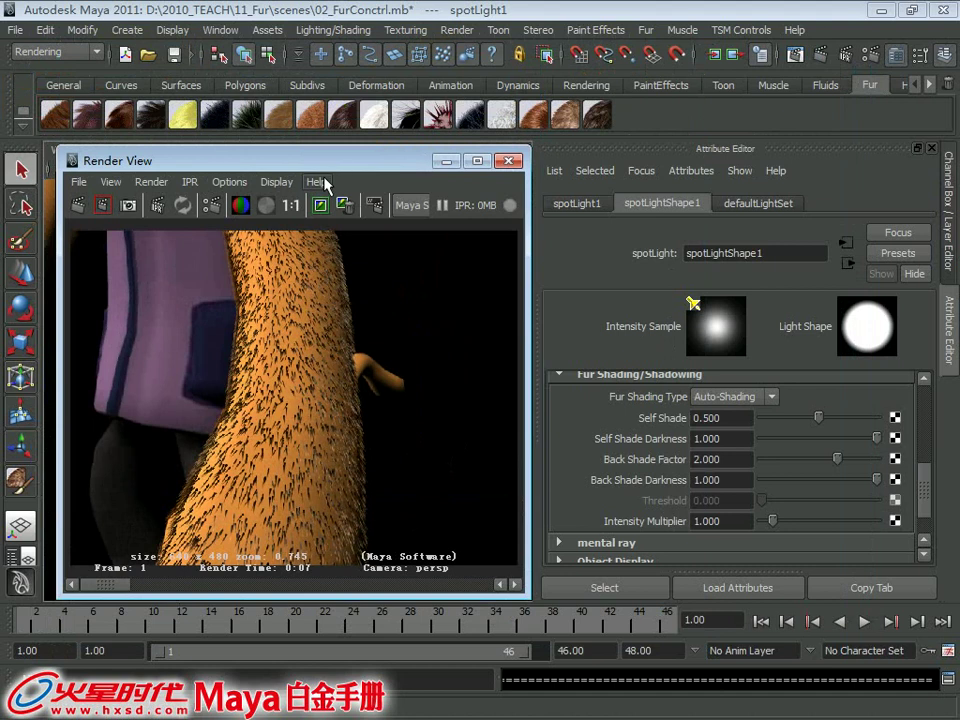
left_click(291, 207)
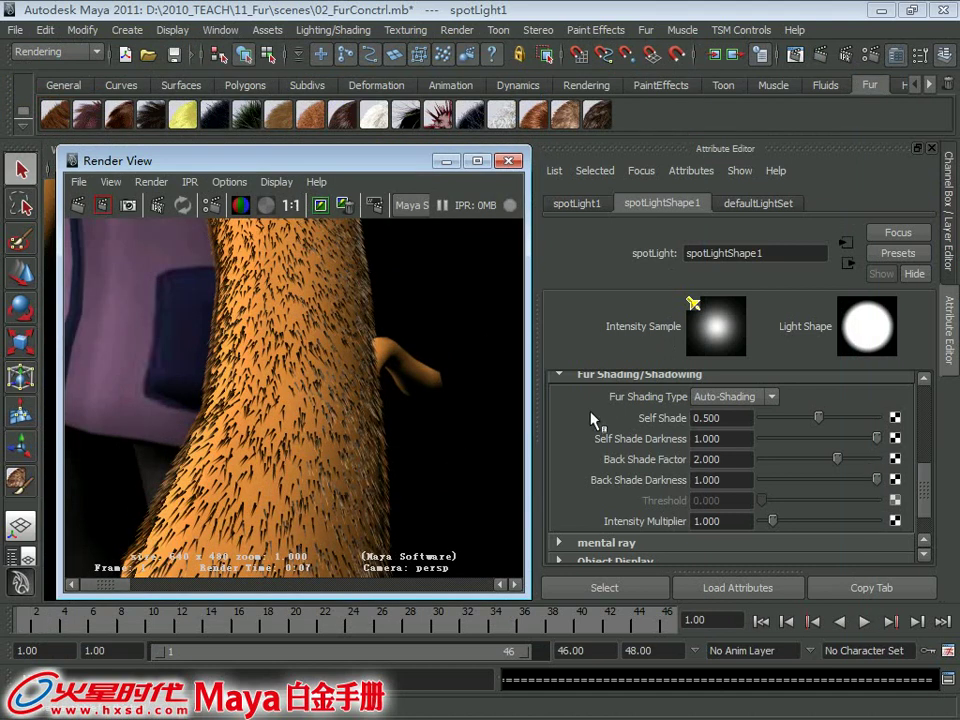
left_click(320, 207)
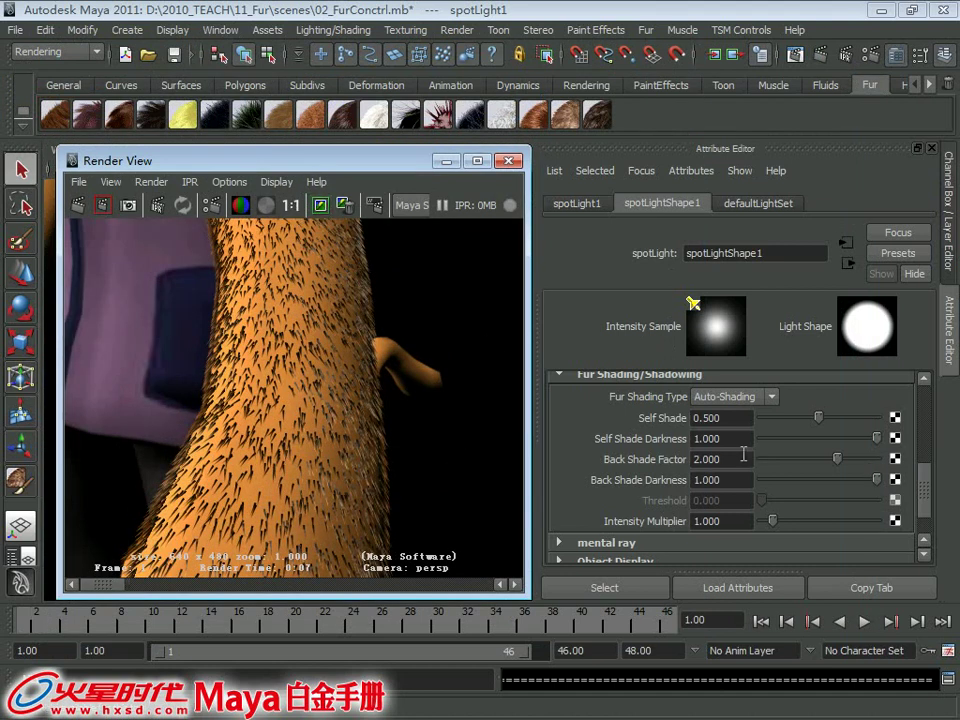
Set the spotlight's Self Shade to 1.000 and re-render the persp view to compare
left_click(730, 418)
type("1")
key("Return")
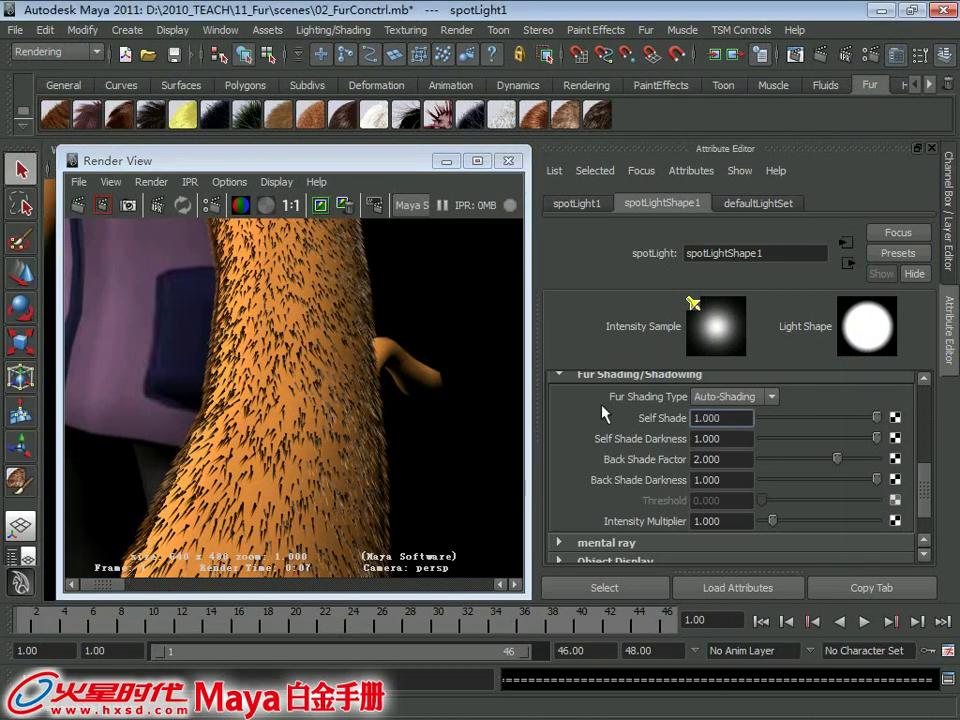
left_click(151, 182)
mouse_move(170, 288)
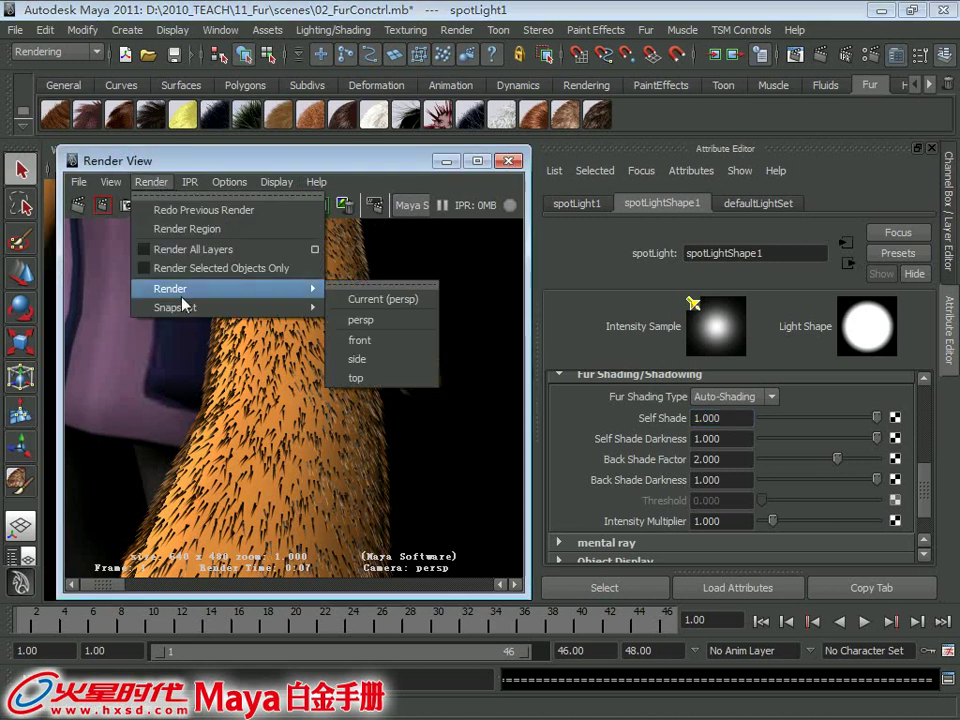
left_click(418, 319)
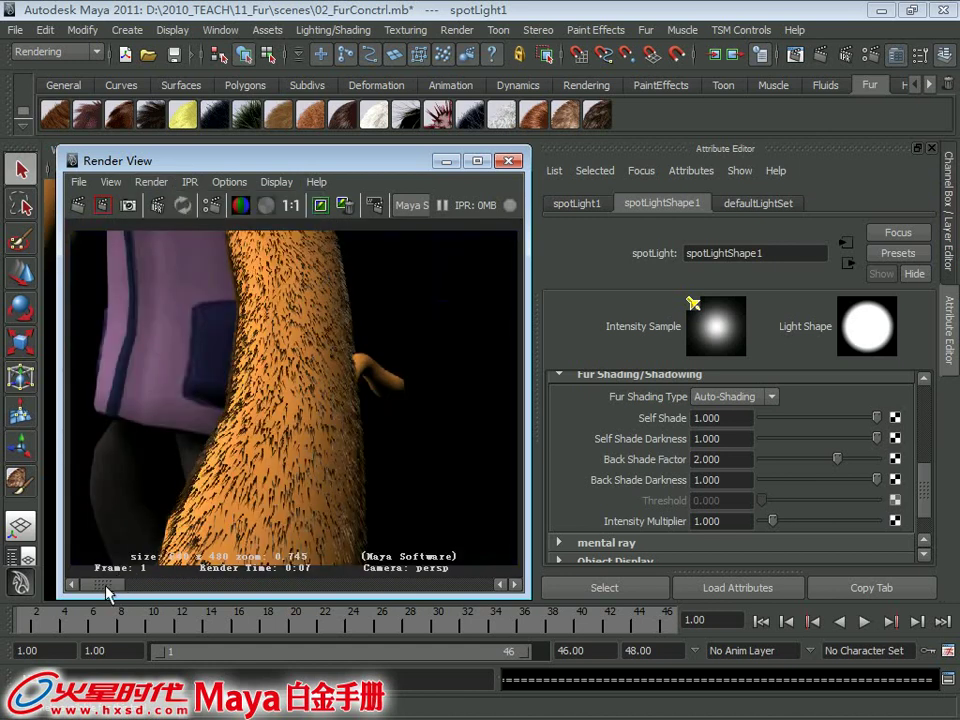
mouse_move(120, 585)
left_mouse_down()
mouse_move(150, 590)
mouse_move(107, 593)
mouse_move(167, 590)
mouse_move(105, 592)
left_mouse_up()
left_click_drag(124, 592, 140, 592)
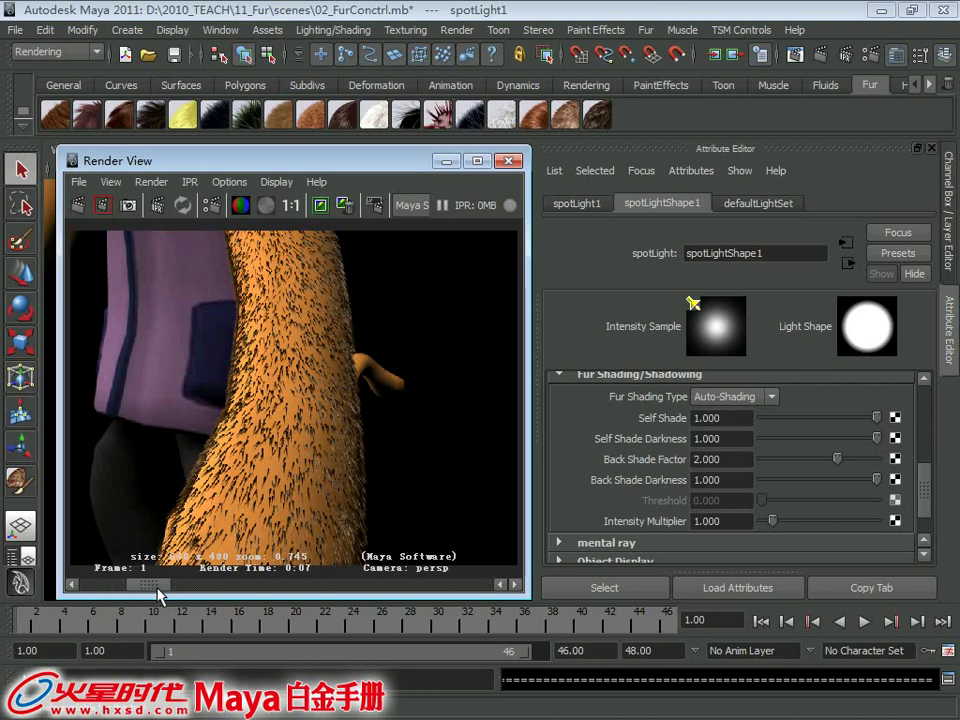
left_click_drag(155, 592, 111, 594)
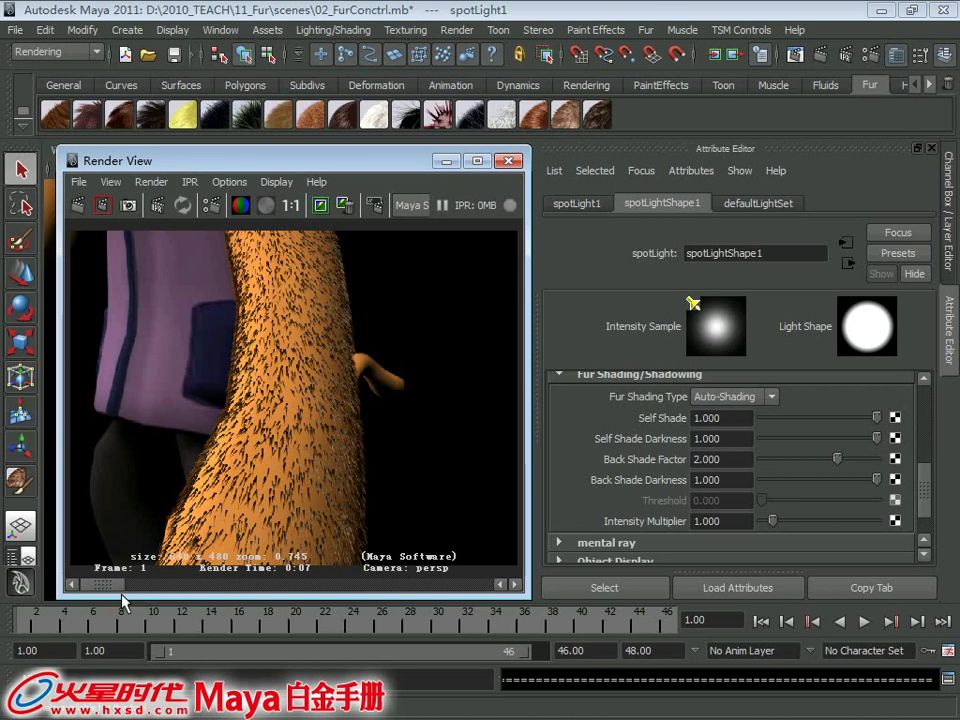
left_click_drag(122, 594, 180, 596)
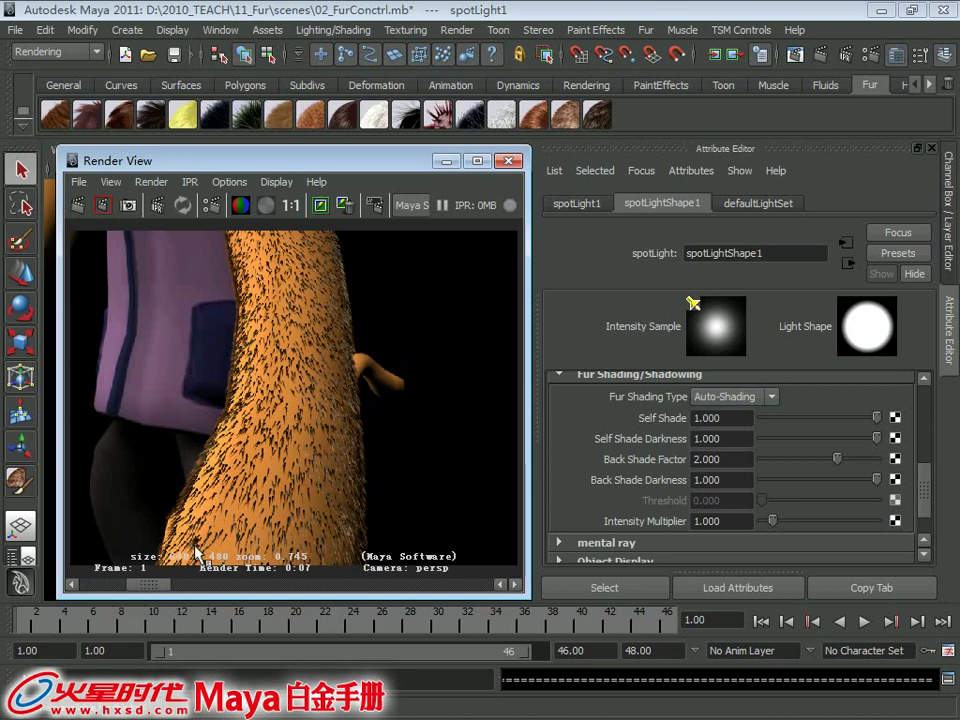
left_click_drag(130, 586, 86, 586)
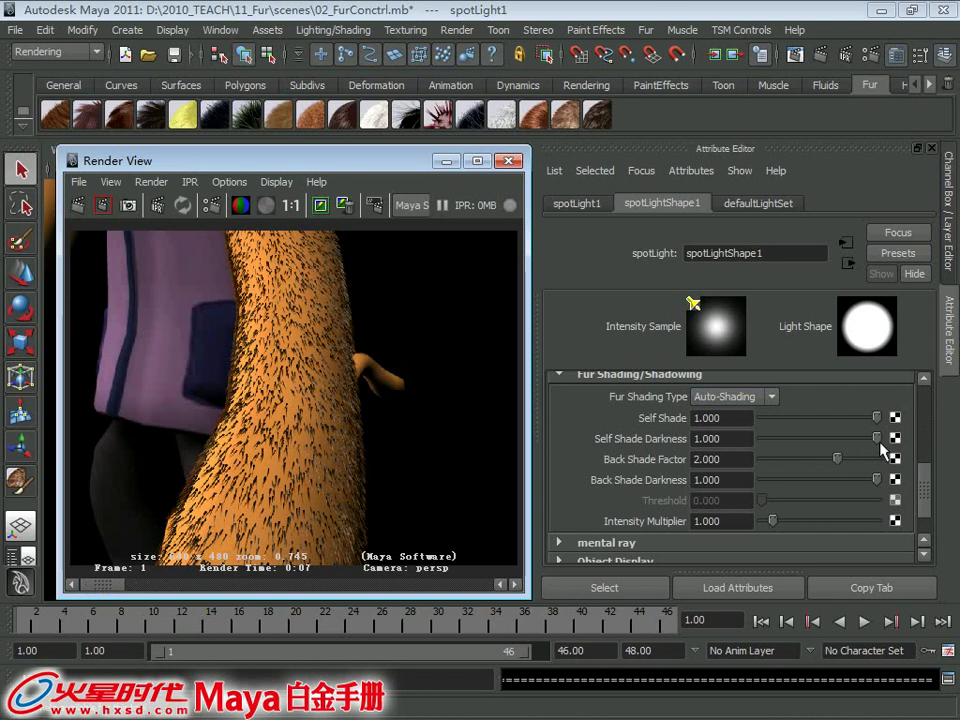
Render persp with Self Shade Darkness 0.500, then drag Self Shade Darkness to 1.000
left_click(693, 438)
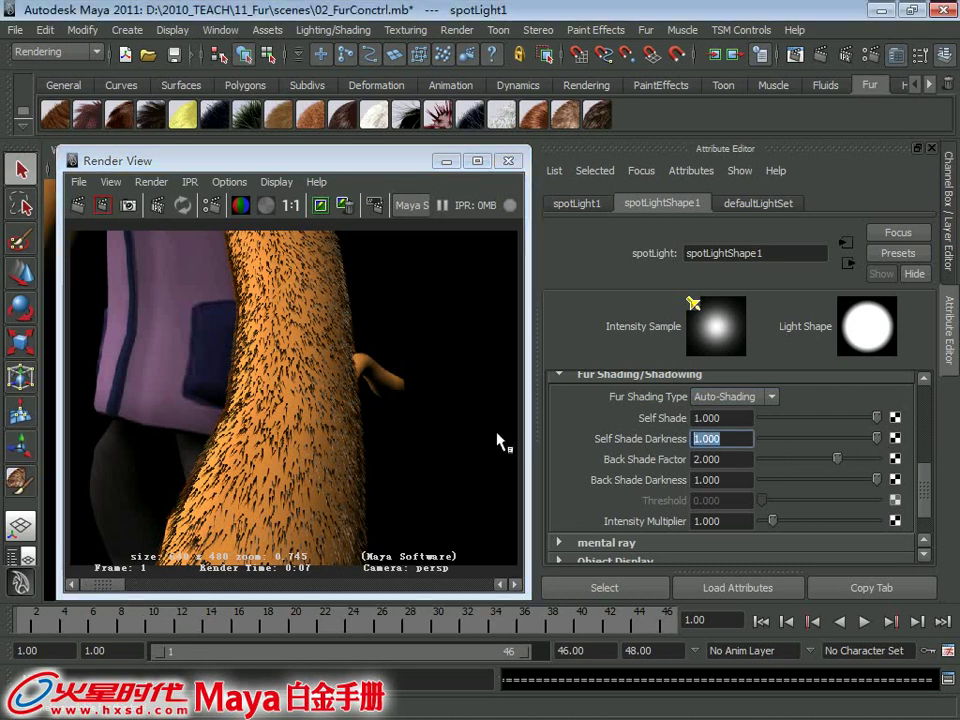
type("0.5")
key("Return")
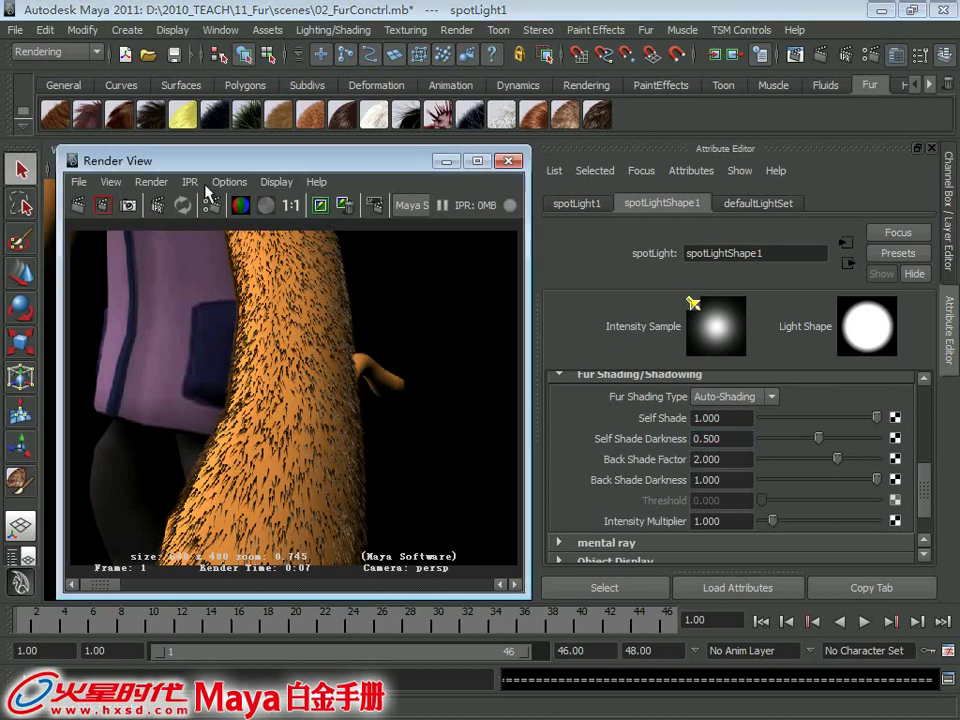
left_click(152, 182)
mouse_move(220, 288)
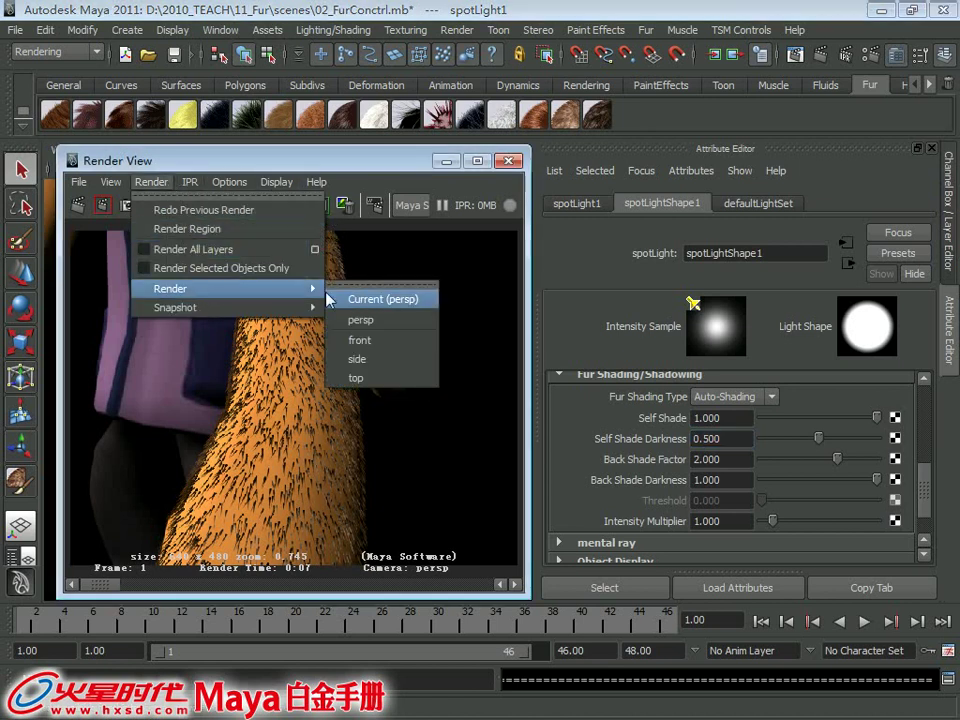
left_click(357, 320)
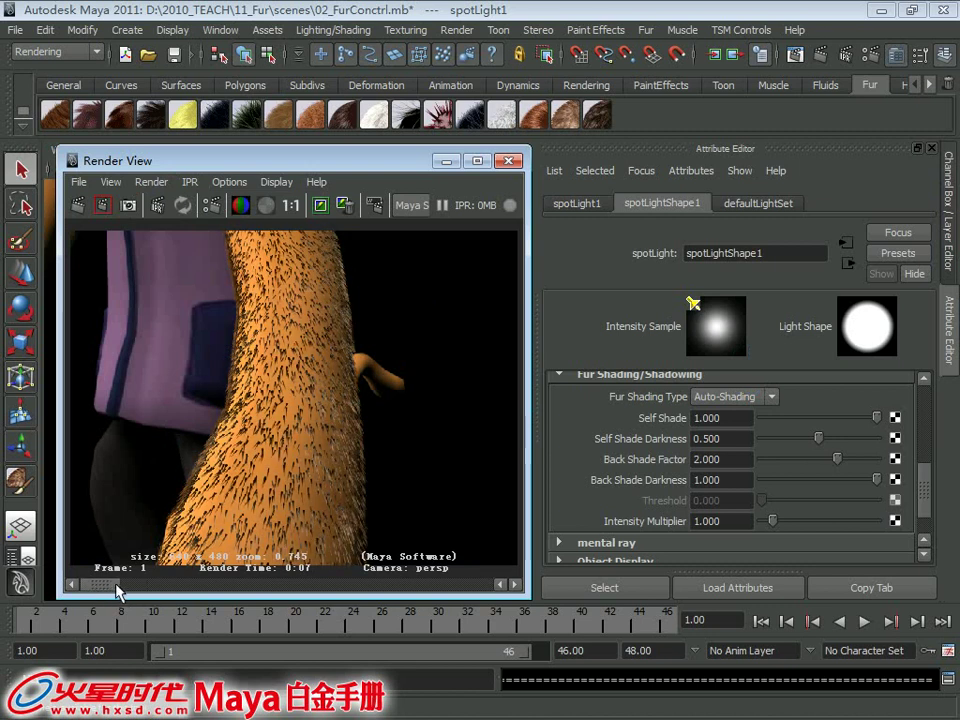
mouse_move(117, 591)
left_mouse_down()
mouse_move(146, 592)
mouse_move(108, 597)
mouse_move(136, 591)
left_mouse_up()
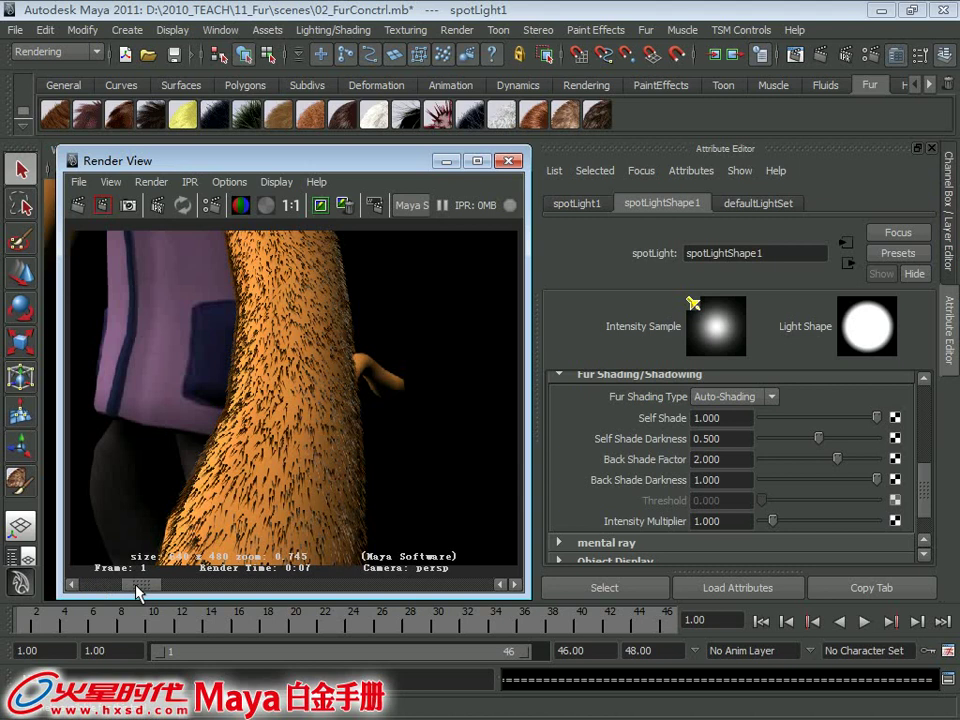
left_click_drag(818, 440, 920, 452)
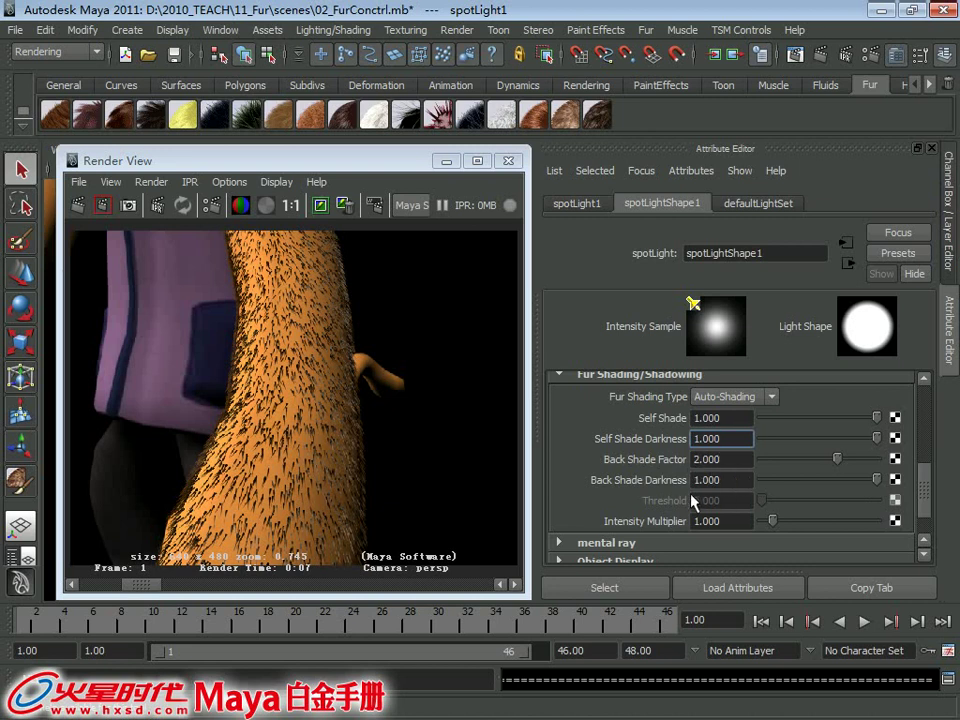
Set the spotlight's fur Back Shade Darkness to 0.6
double_click(720, 480)
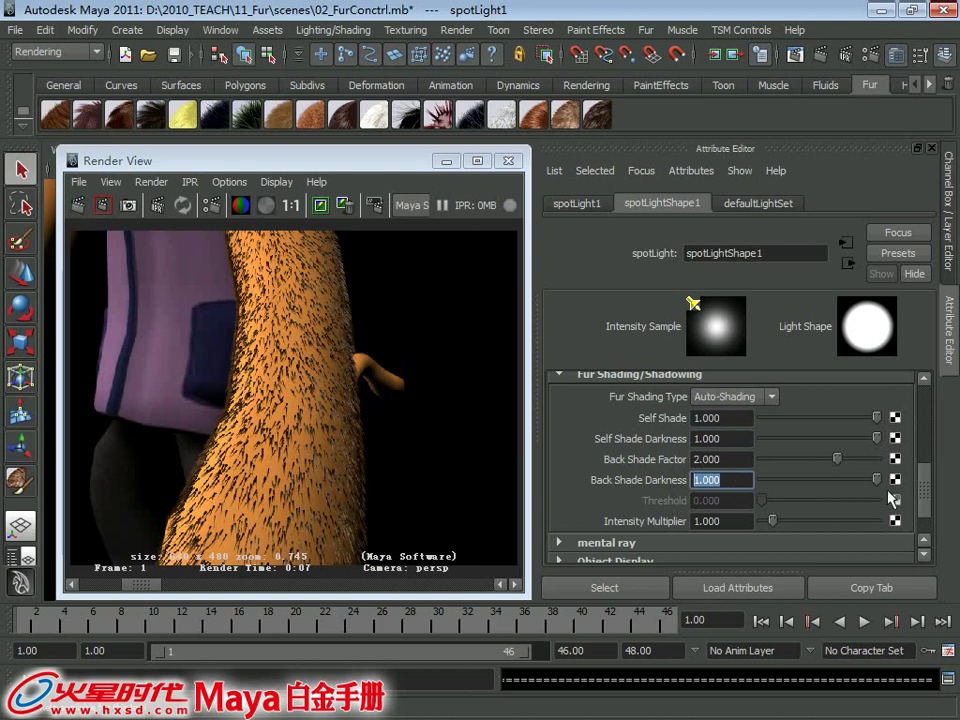
left_click_drag(878, 480, 837, 488)
double_click(739, 480)
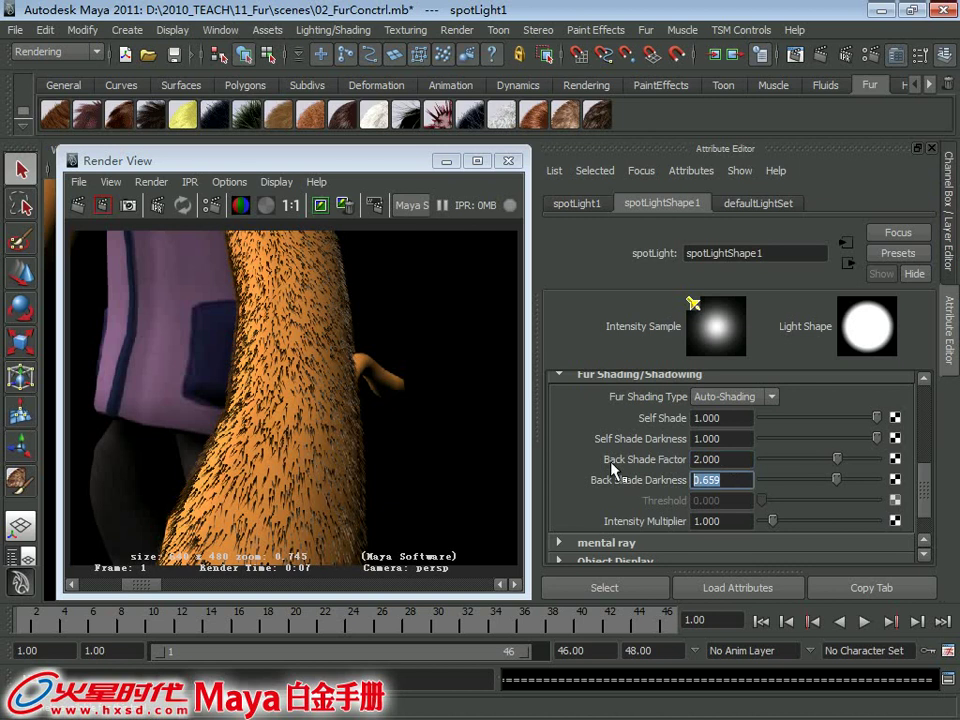
type("0.6")
key("Return")
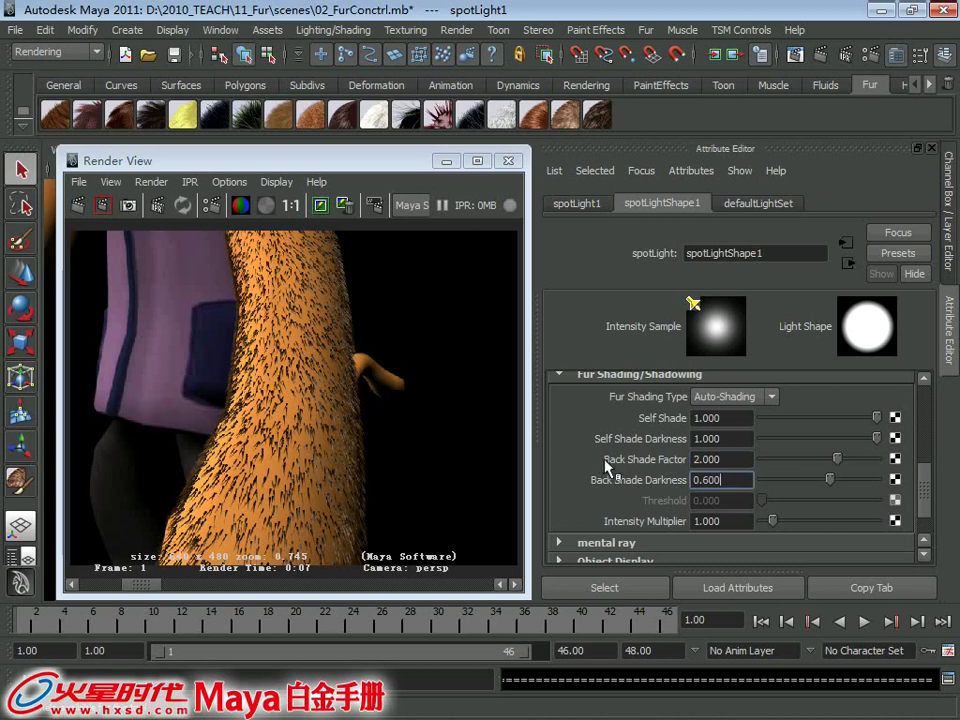
Set the fur Intensity Multiplier to 1.5
left_click_drag(925, 489, 925, 497)
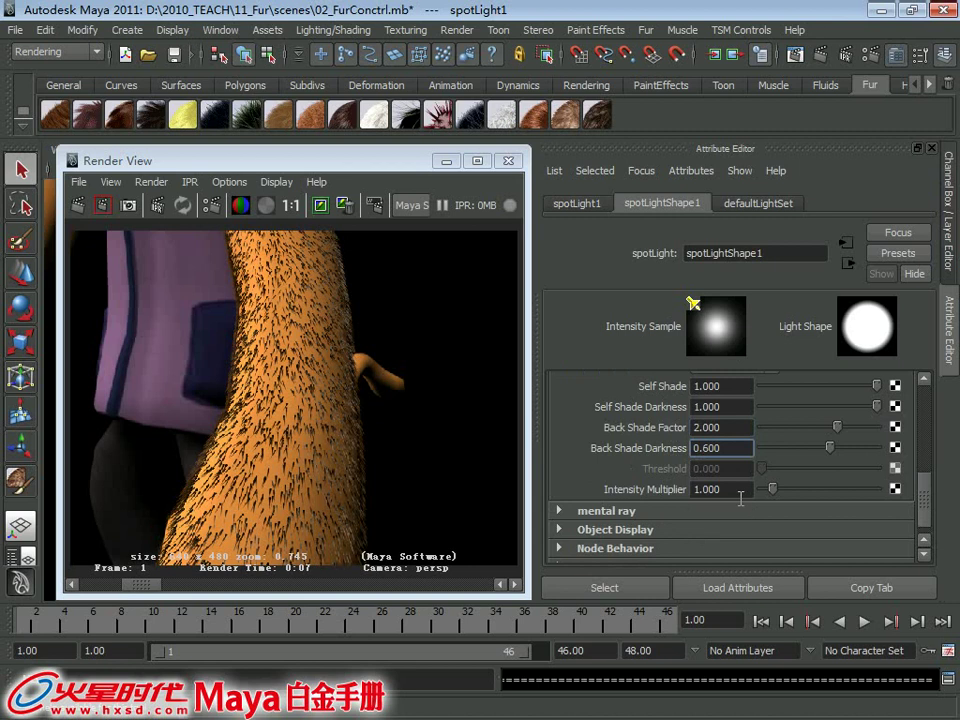
left_click_drag(739, 491, 621, 492)
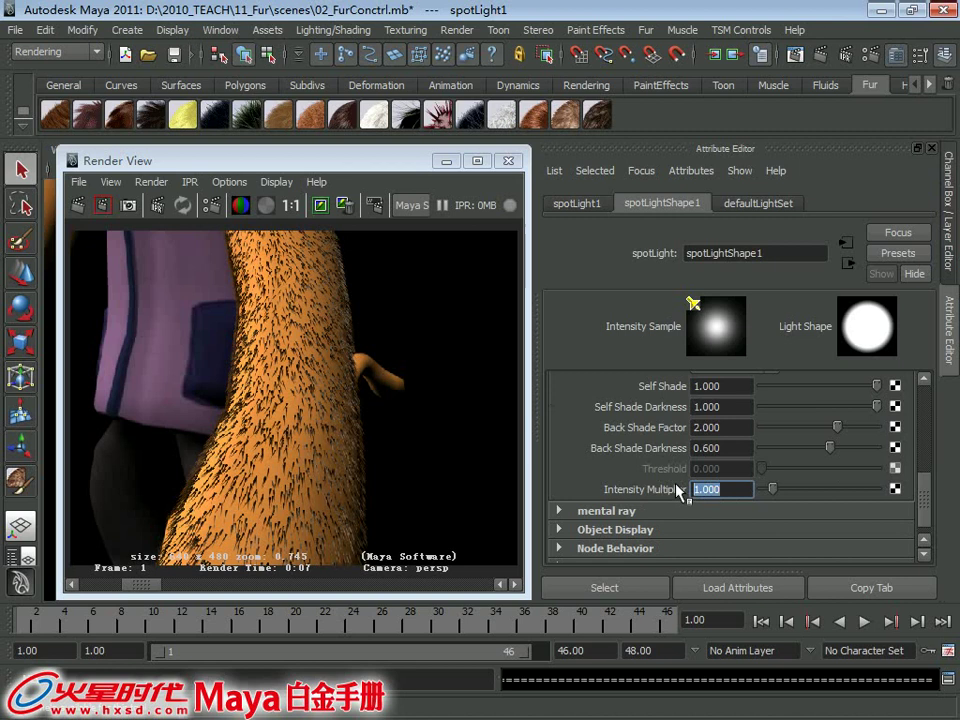
type("1.")
type("5")
key("Return")
Re-render the camera view, then return to the light's fur shading type list
left_click(151, 182)
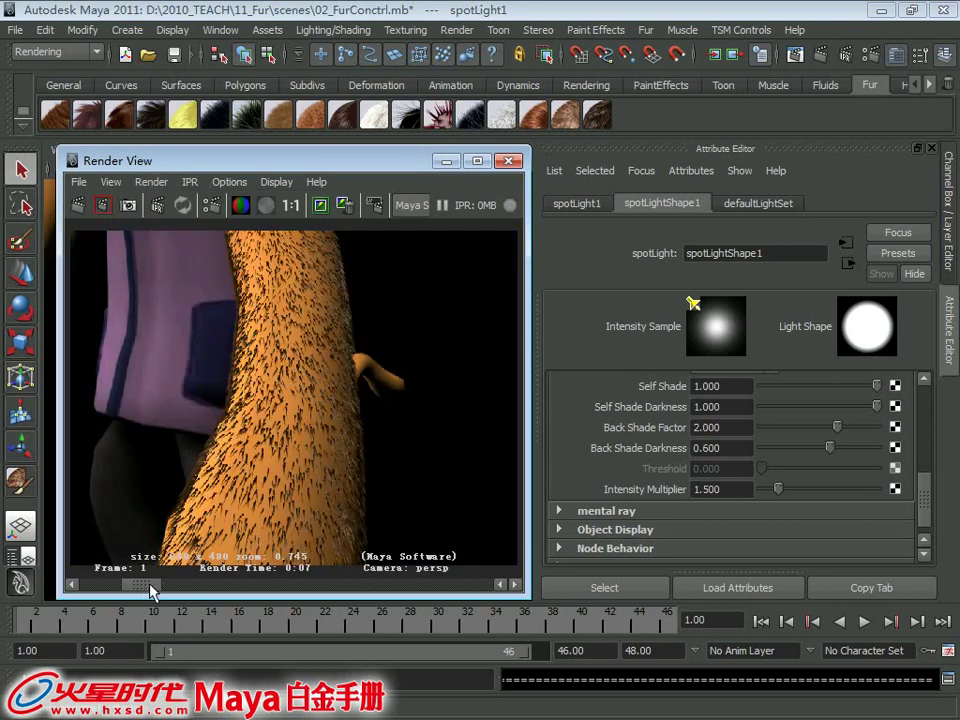
mouse_move(148, 590)
left_mouse_down()
mouse_move(168, 590)
mouse_move(153, 588)
left_mouse_up()
left_click(720, 489)
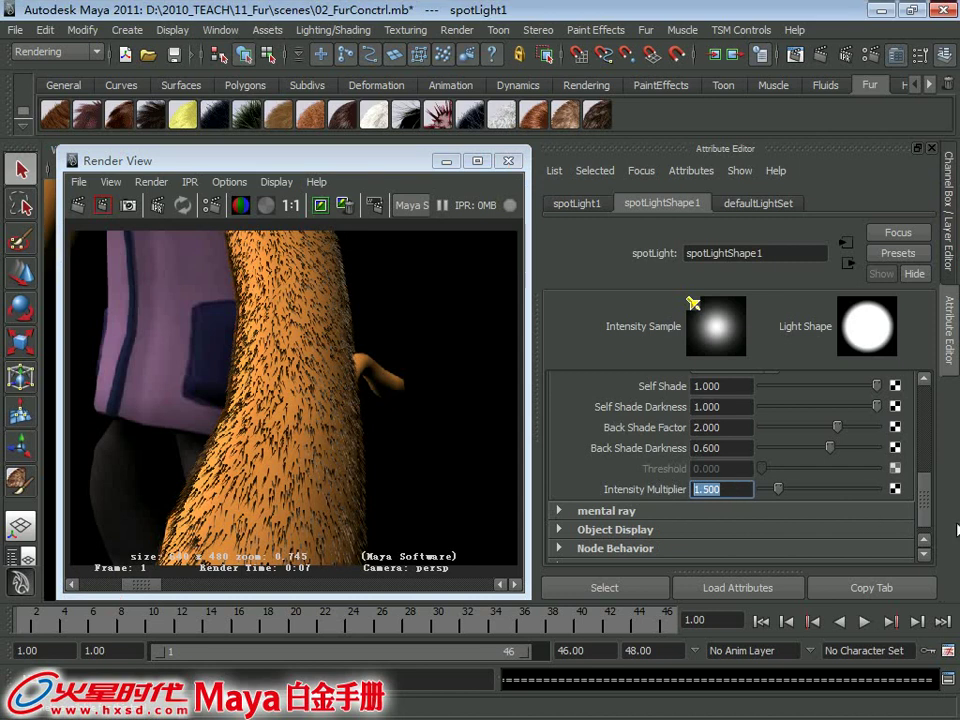
left_click_drag(926, 507, 930, 489)
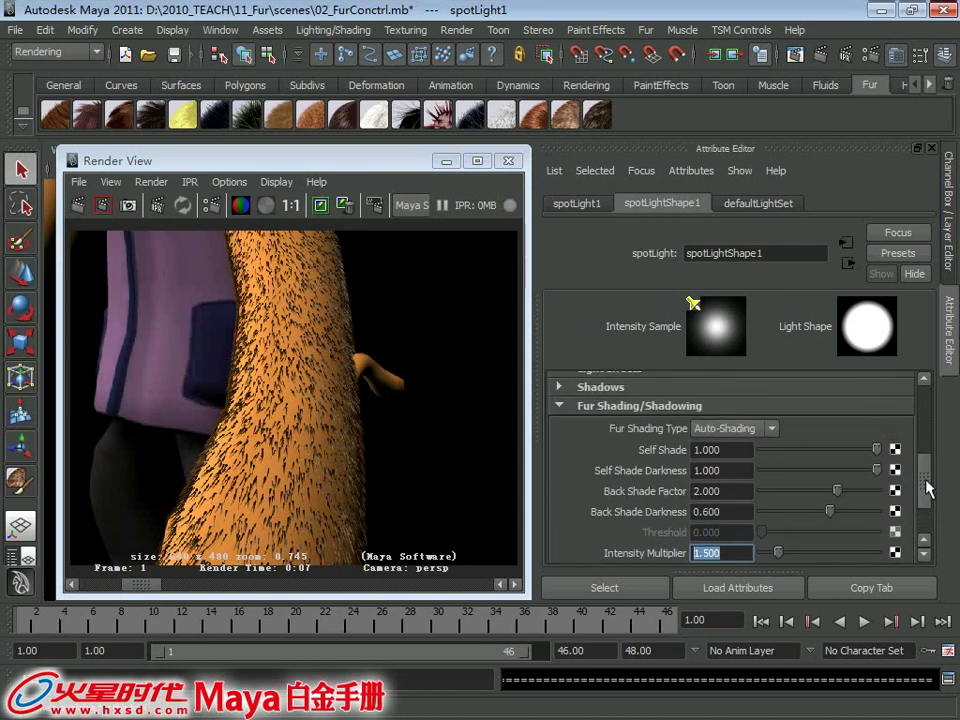
left_click(705, 428)
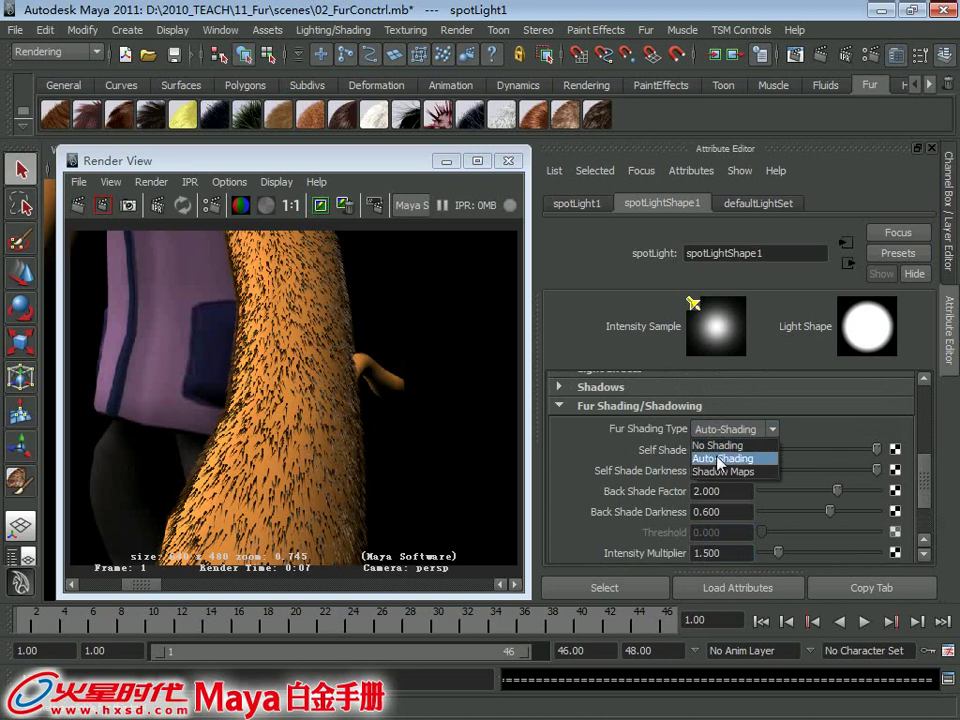
Pick Shadow Maps as the fur shading type and enter 0.5 in Threshold
left_click(719, 473)
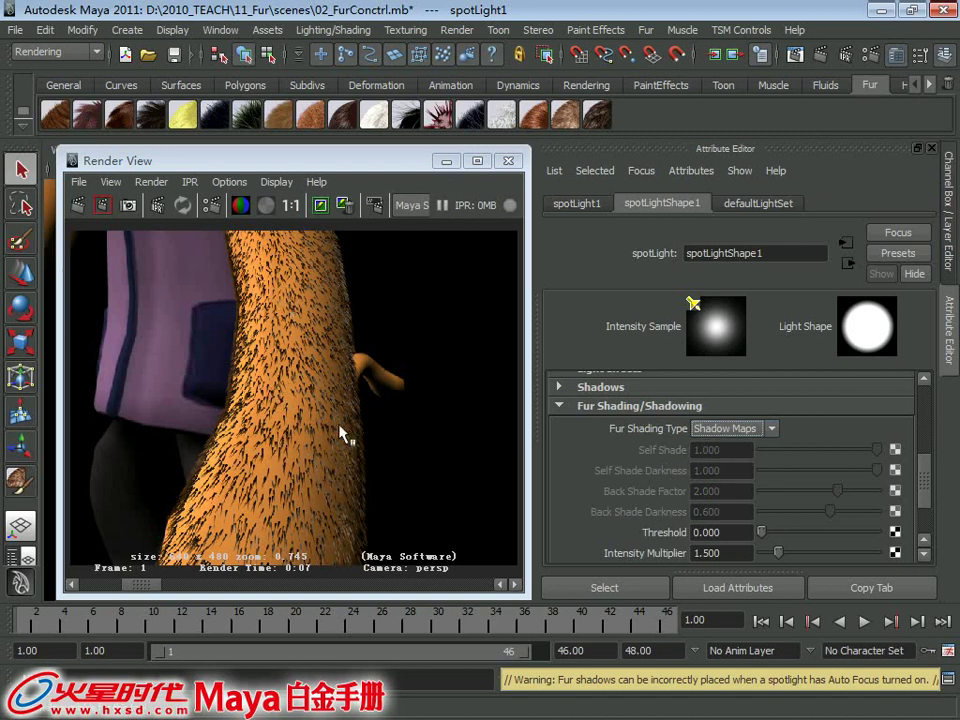
left_click_drag(928, 469, 928, 483)
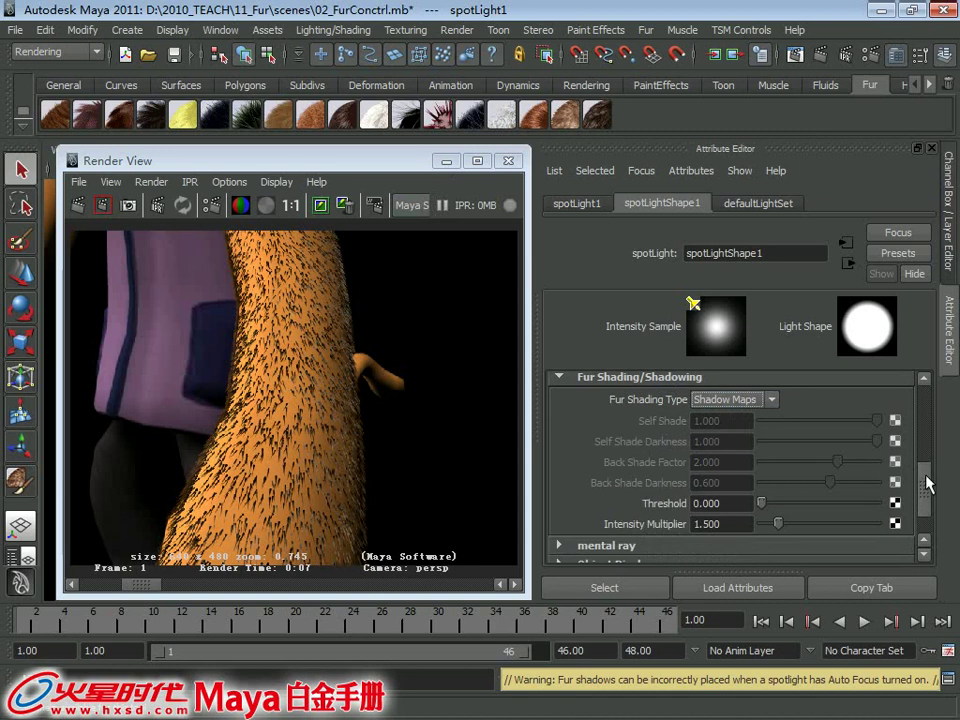
left_click_drag(738, 505, 720, 505)
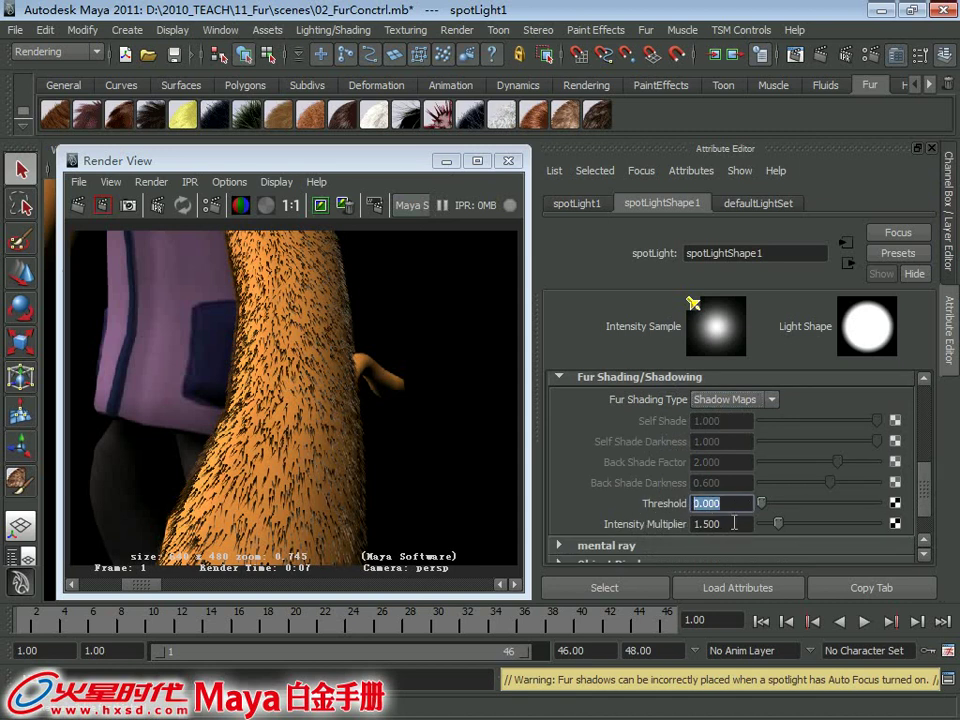
left_click_drag(735, 523, 676, 531)
left_click_drag(739, 505, 711, 511)
type("0.5")
key("Return")
Keep the previous image, render the persp camera and compare it in the image history
left_click(320, 205)
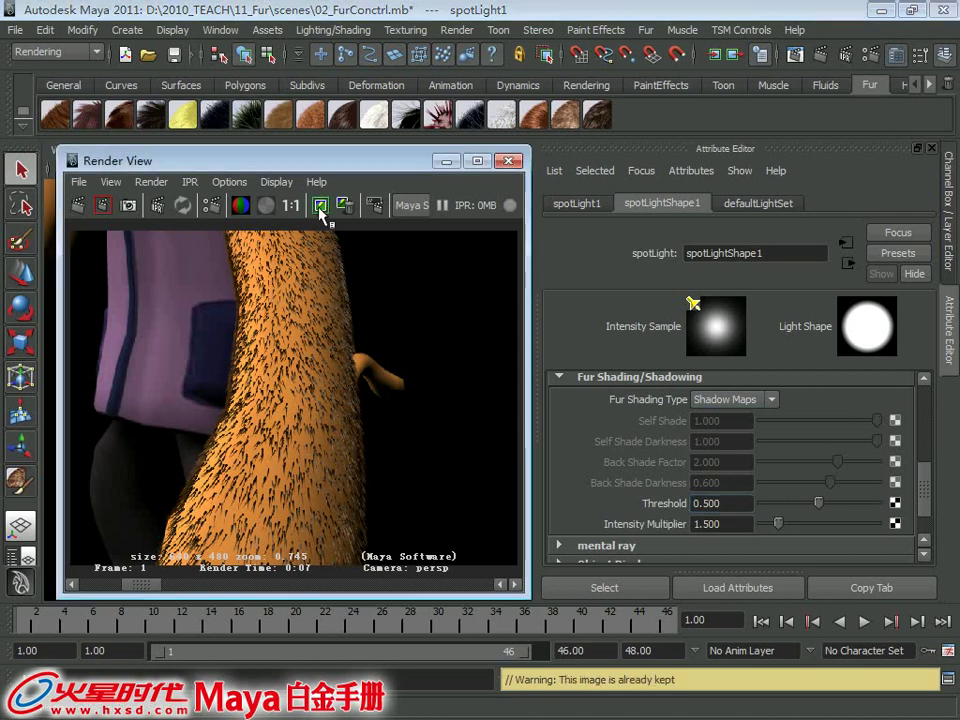
left_click(190, 182)
mouse_move(220, 288)
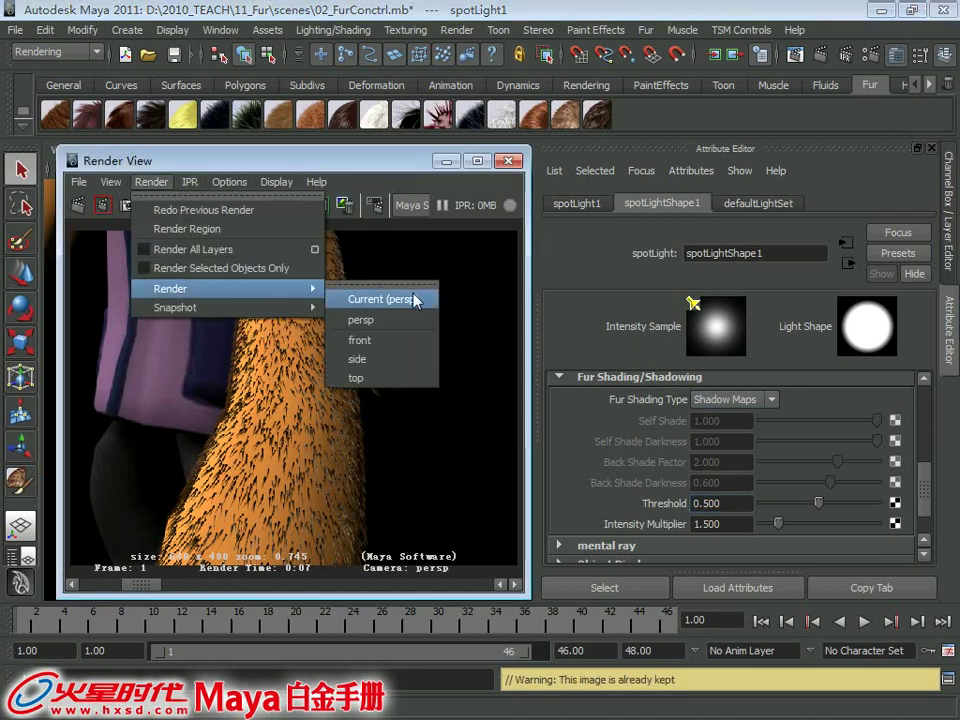
left_click(405, 320)
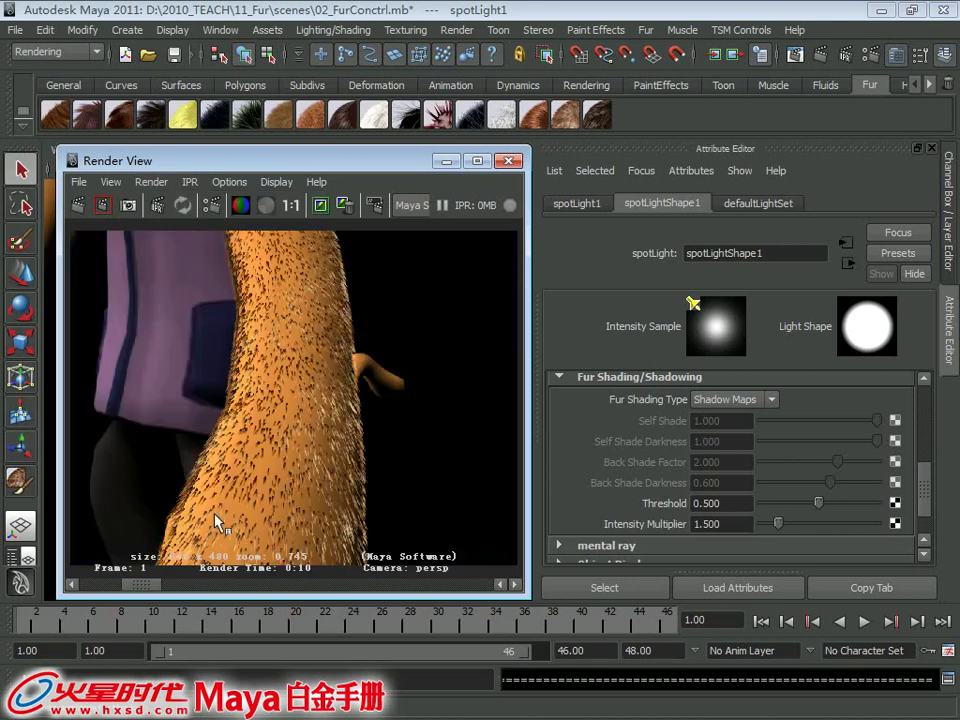
mouse_move(143, 585)
left_mouse_down()
mouse_move(176, 588)
mouse_move(110, 592)
left_mouse_up()
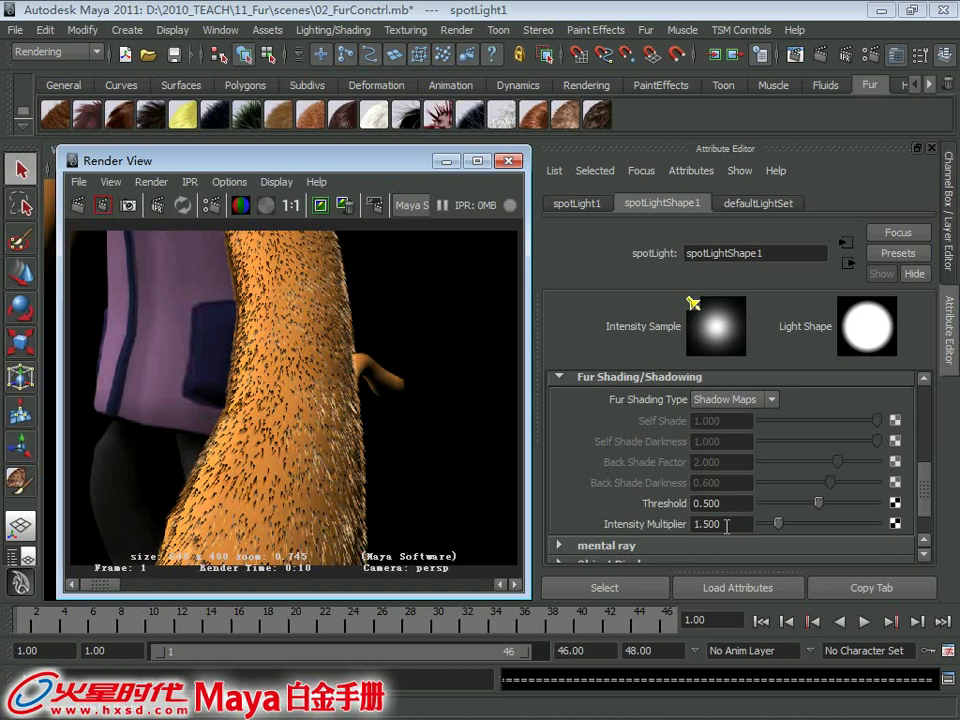
Recheck the Intensity Multiplier and leave the fur shading type on Shadow Maps
left_click(727, 525)
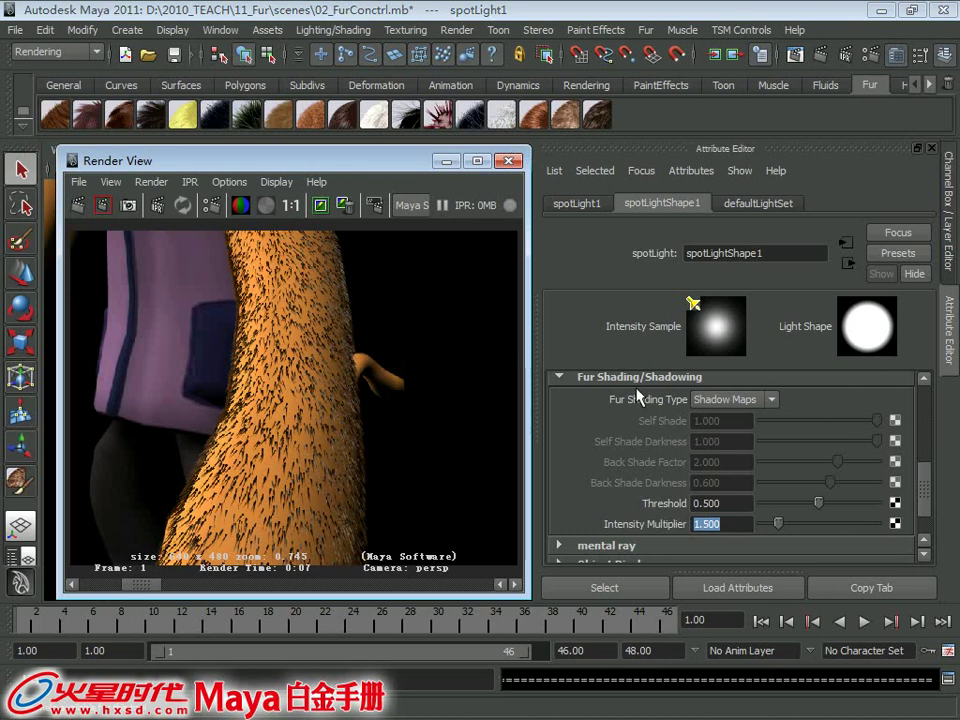
left_click(740, 399)
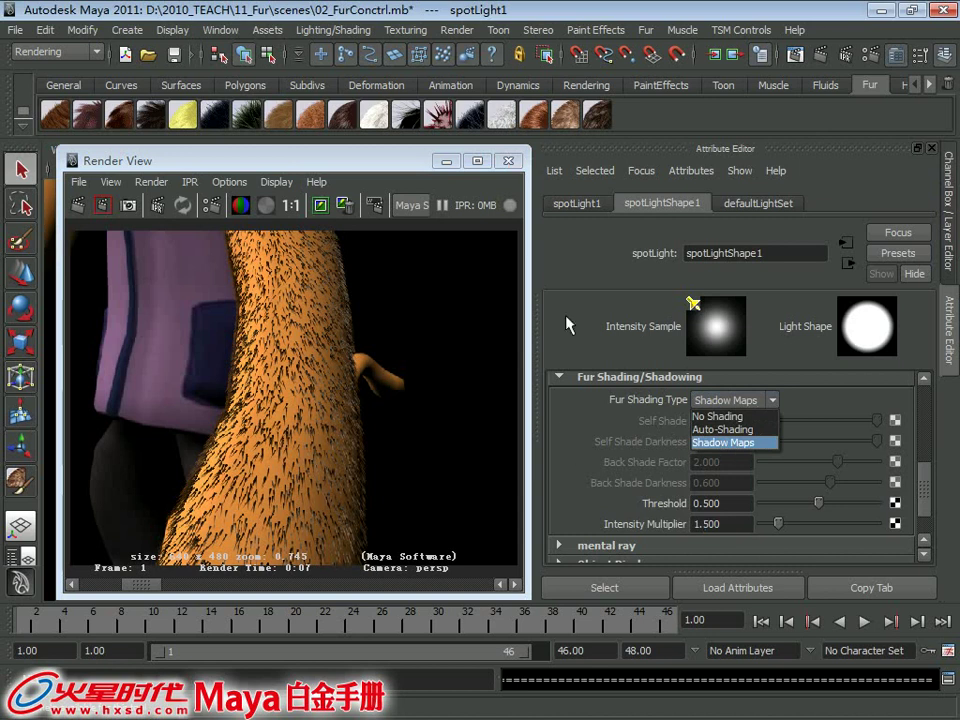
left_click(152, 592)
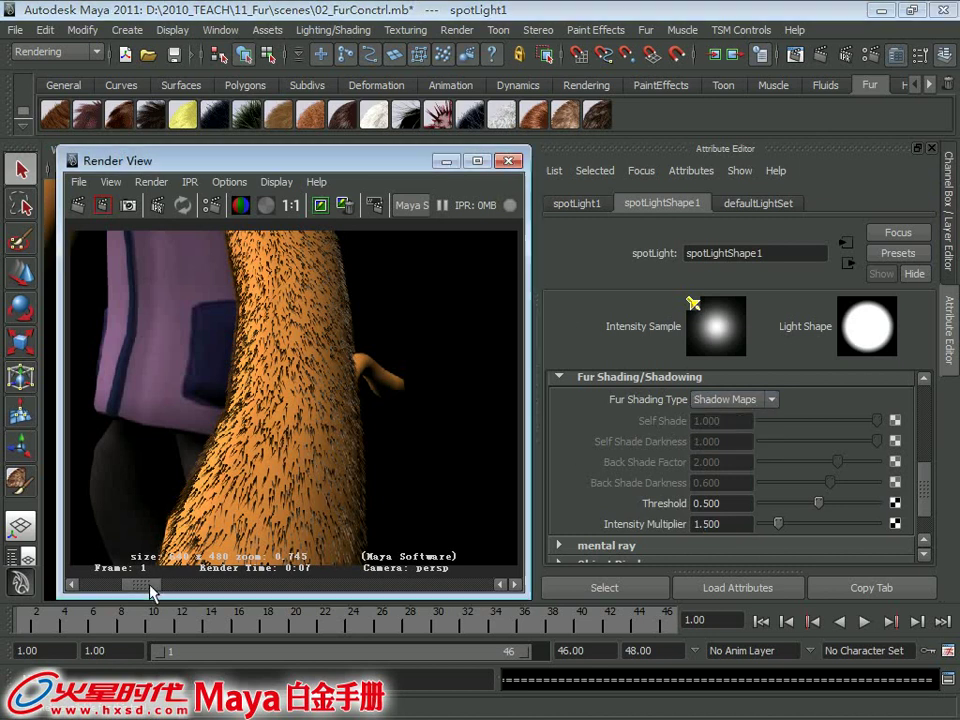
mouse_move(152, 592)
left_mouse_down()
mouse_move(116, 590)
mouse_move(140, 590)
left_mouse_up()
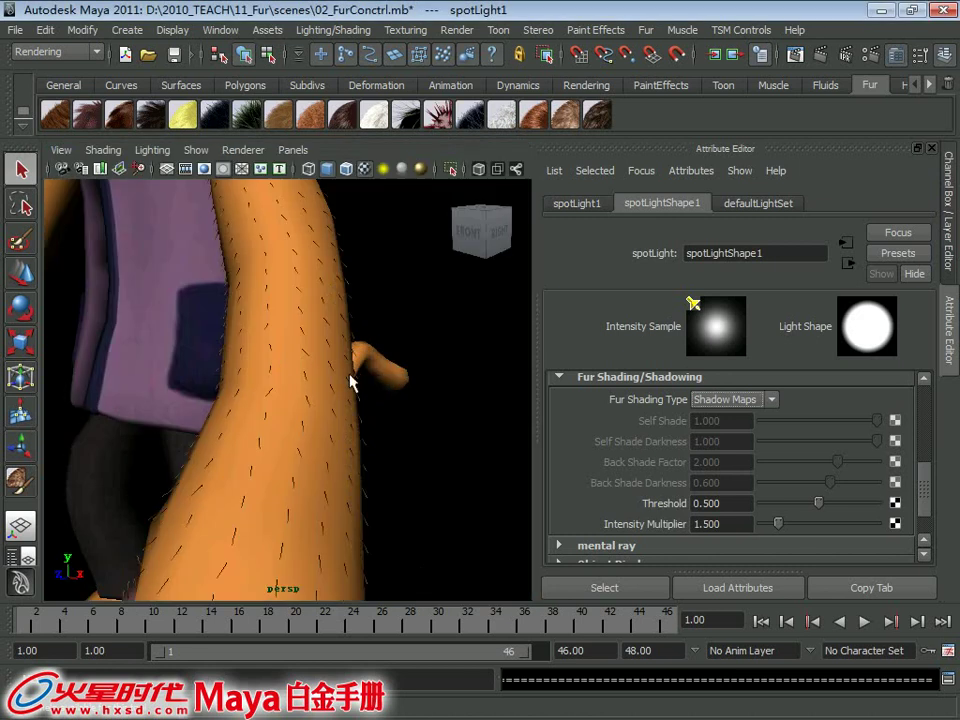
Close the Render View and select the spotlight in the perspective view
key("alt+F4")
left_click(404, 323)
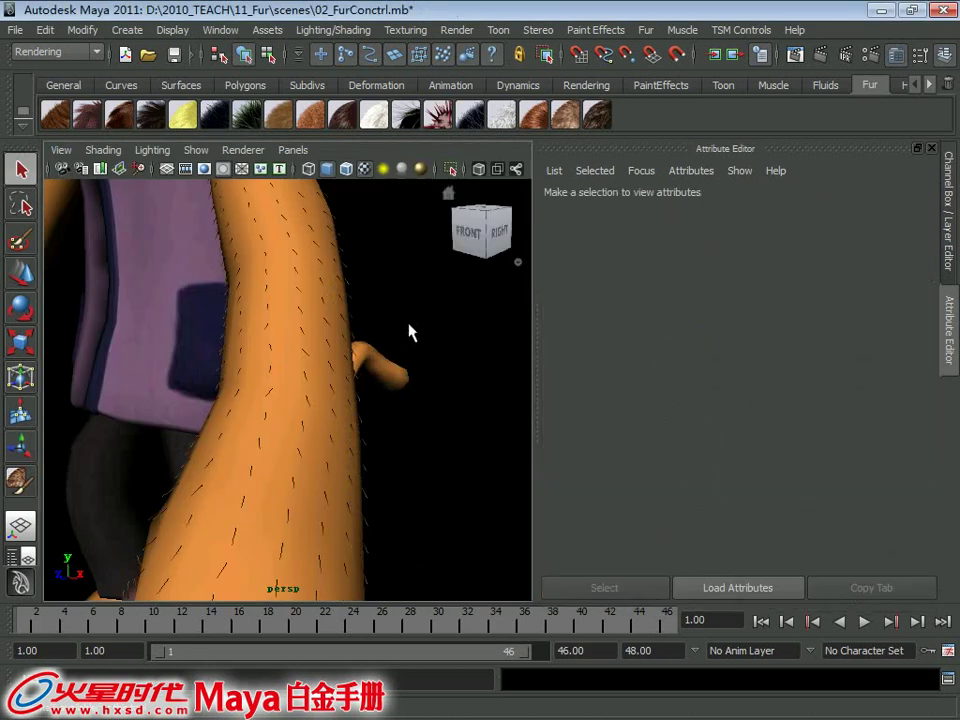
mouse_move(409, 332)
right_mouse_down("alt")
mouse_move(296, 272)
mouse_move(432, 279)
mouse_move(379, 221)
mouse_move(225, 270)
right_mouse_up("alt")
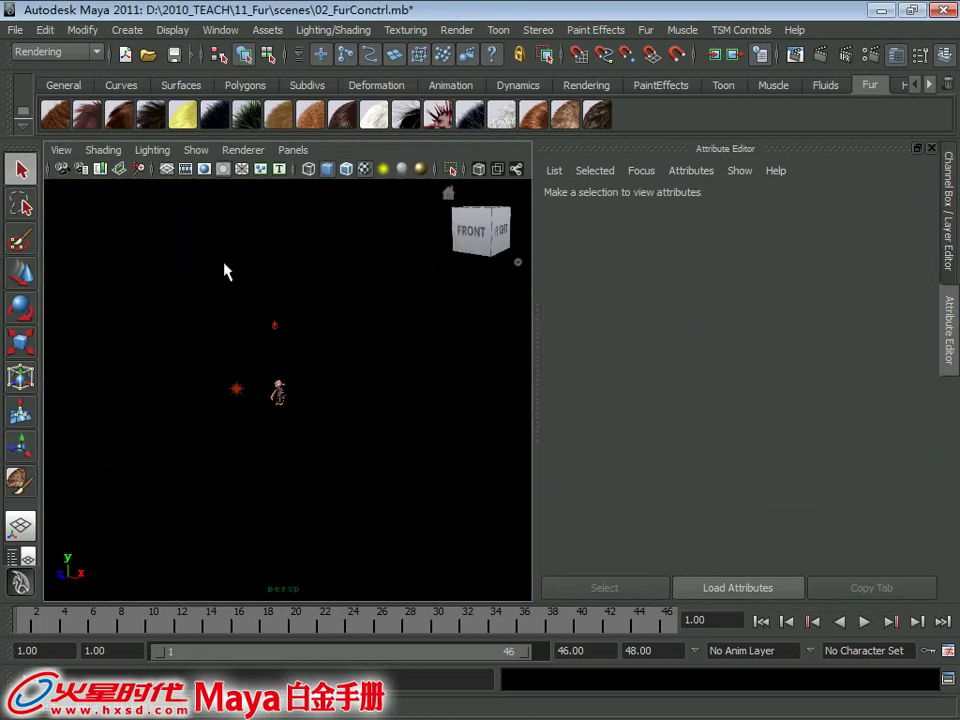
left_click(275, 326)
right_click_drag(296, 317, 362, 416, "alt")
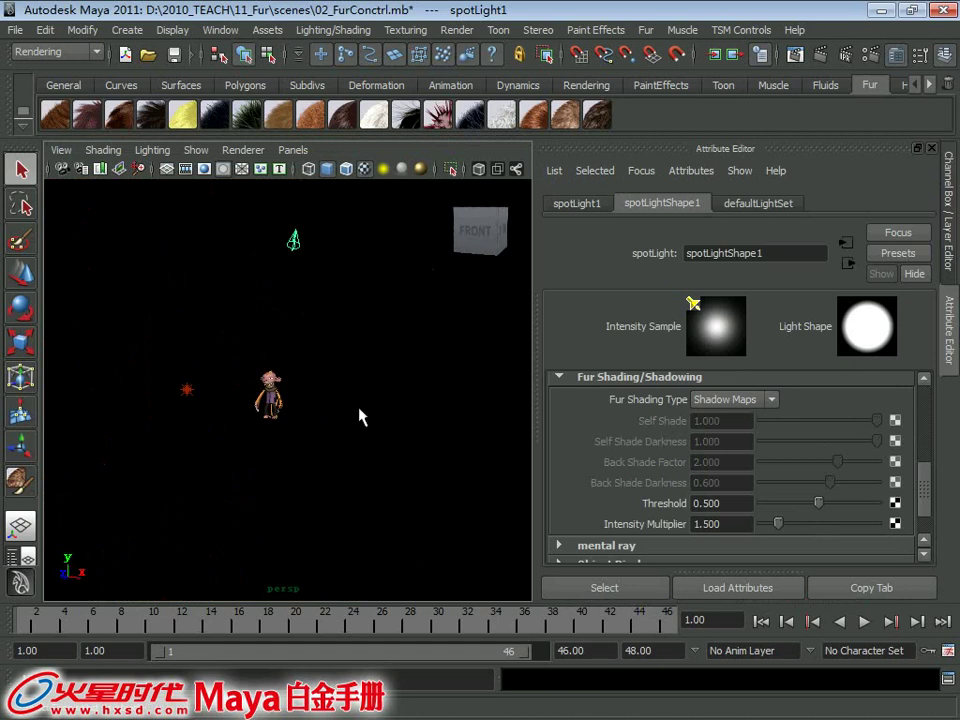
Set the second spotlight's fur shading type to Auto-Shading
key("ctrl+d")
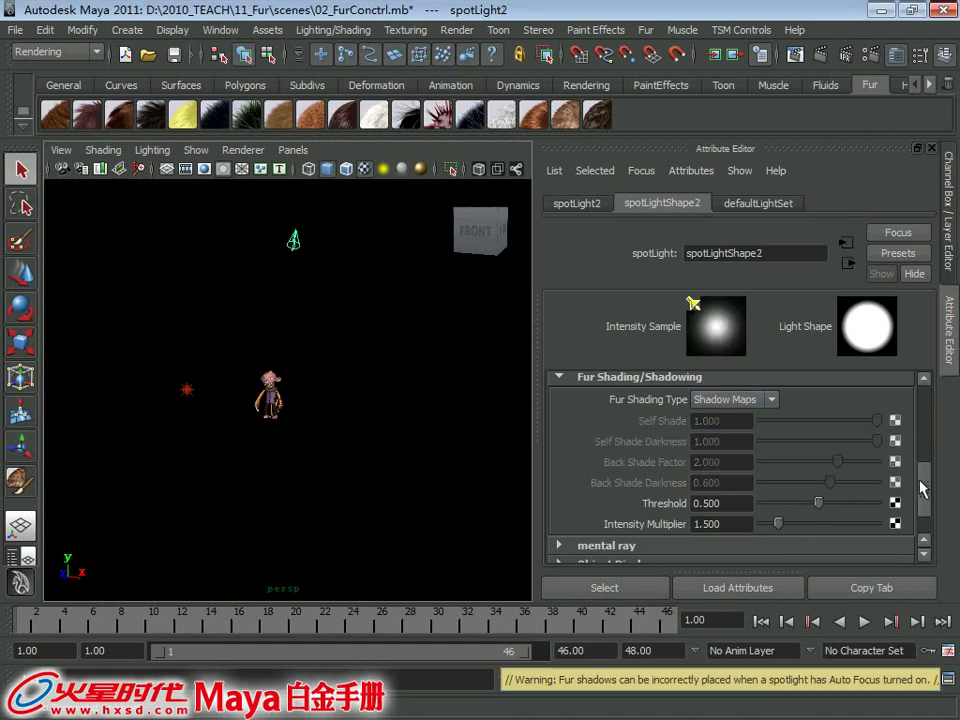
scroll(921, 488, "up", 1)
left_click(755, 426)
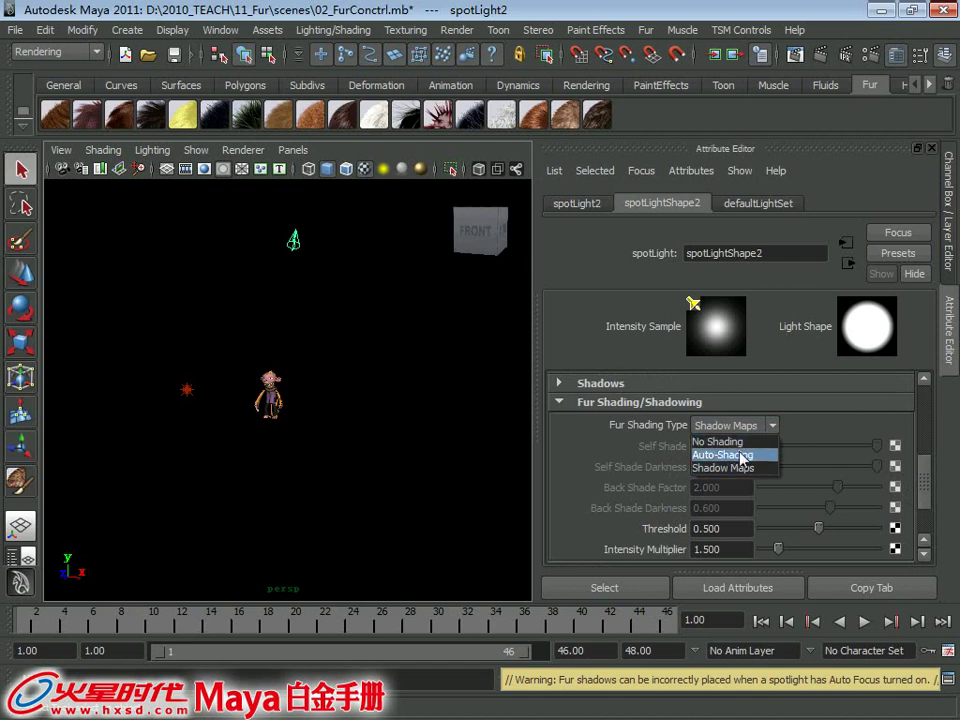
left_click(741, 456)
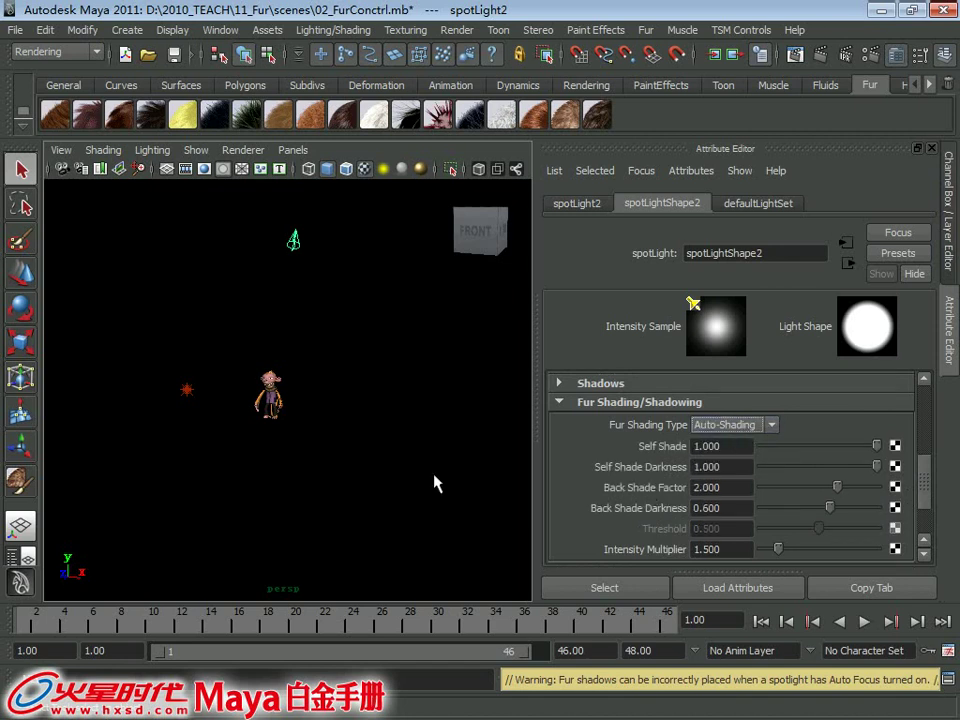
Zoom the perspective view in close on the furry arm
scroll(225, 354, "up", 2)
scroll(294, 358, "up", 3)
scroll(315, 414, "up", 3)
scroll(301, 258, "up", 3)
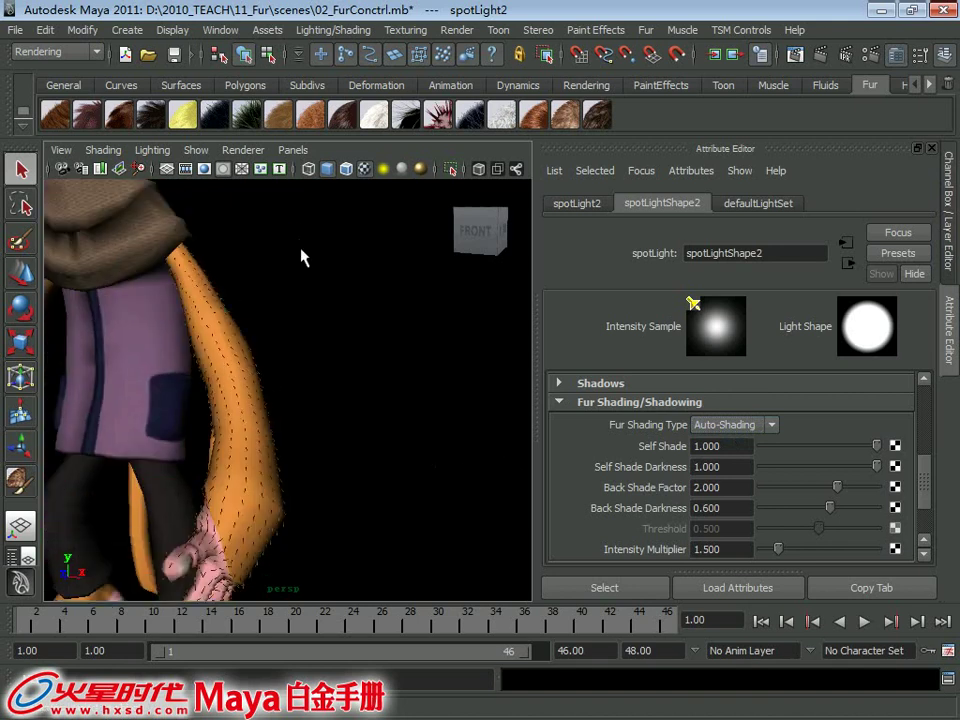
scroll(264, 315, "up", 1)
scroll(274, 368, "up", 3)
scroll(302, 343, "up", 2)
scroll(293, 362, "up", 2)
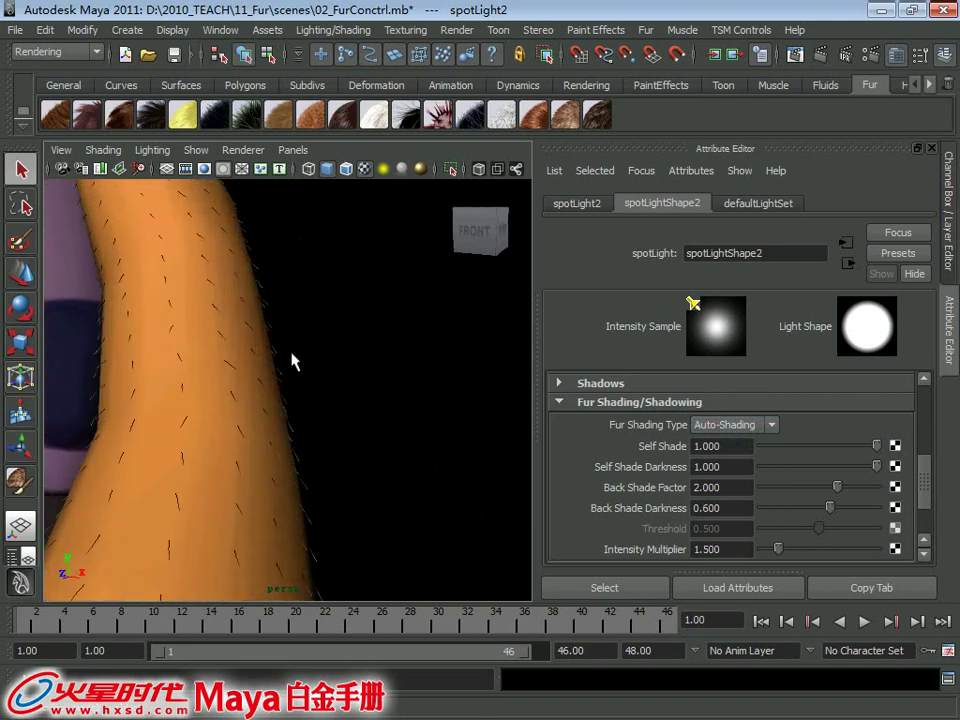
scroll(292, 361, "up", 1)
Select the arm's fur feedback and orbit around the whole monkey back to the arm
left_click(274, 313)
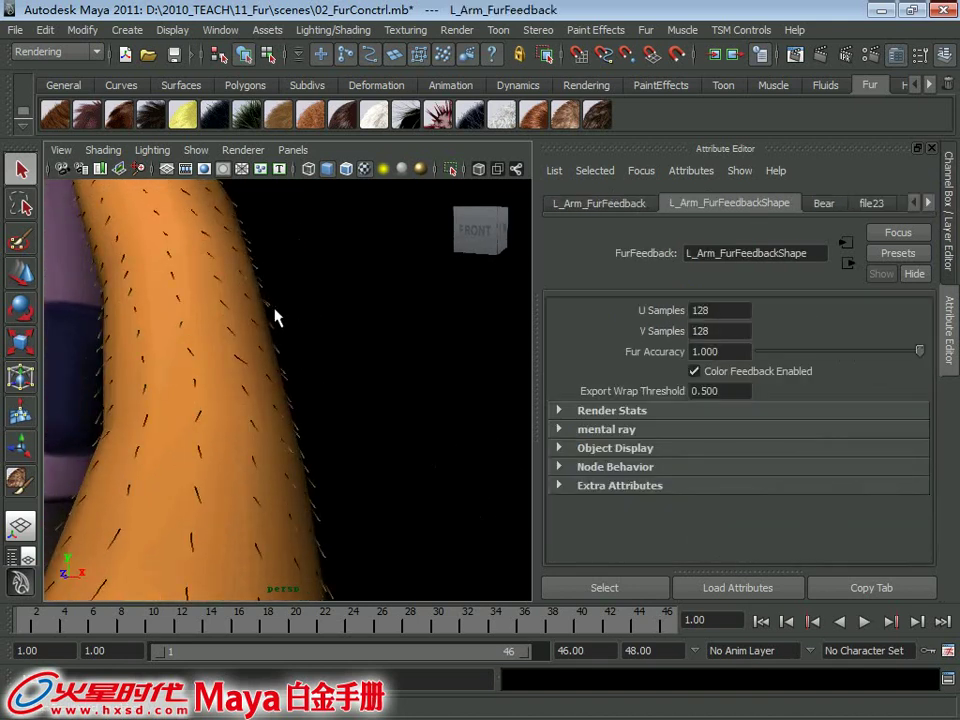
mouse_move(315, 355)
left_mouse_down("alt")
mouse_move(255, 321)
mouse_move(195, 317)
mouse_move(266, 443)
mouse_move(229, 423)
left_mouse_up("alt")
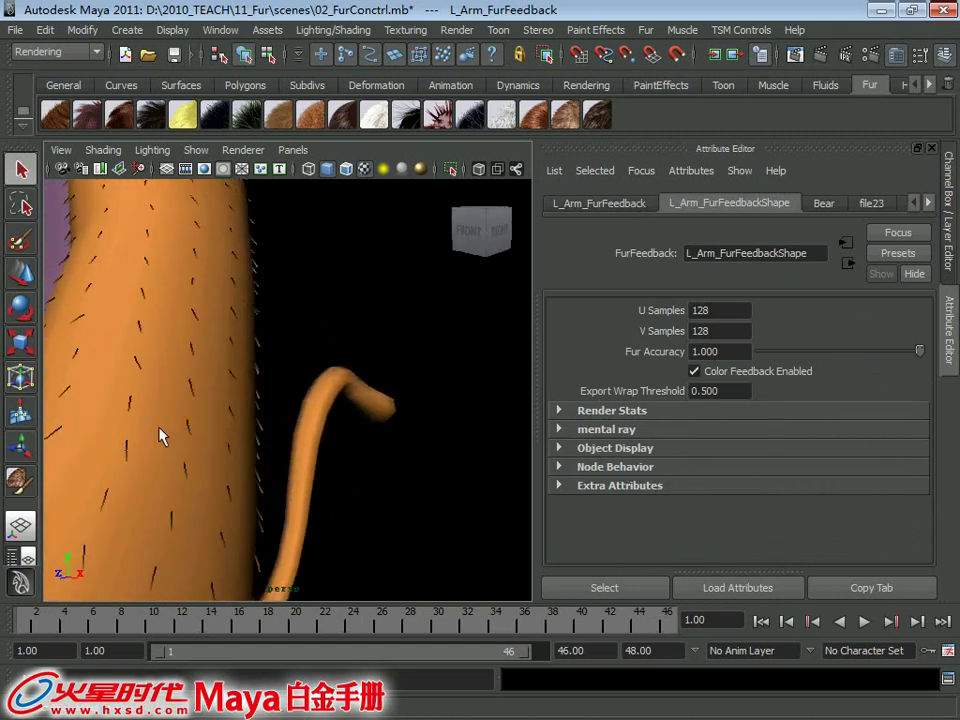
right_click_drag(375, 390, 207, 307, "alt")
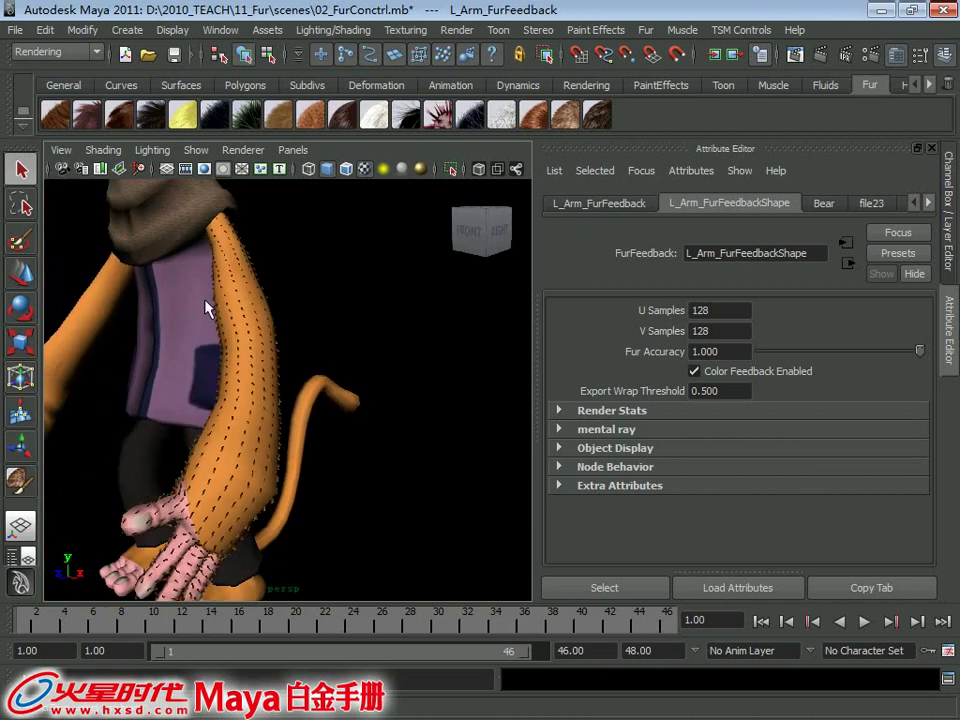
right_click_drag(430, 342, 170, 222, "alt")
mouse_move(170, 222)
left_mouse_down("alt")
mouse_move(446, 326)
mouse_move(218, 301)
mouse_move(287, 306)
mouse_move(259, 321)
mouse_move(195, 290)
left_mouse_up("alt")
mouse_move(195, 290)
middle_mouse_down("alt")
mouse_move(180, 274)
mouse_move(238, 289)
mouse_move(257, 306)
middle_mouse_up("alt")
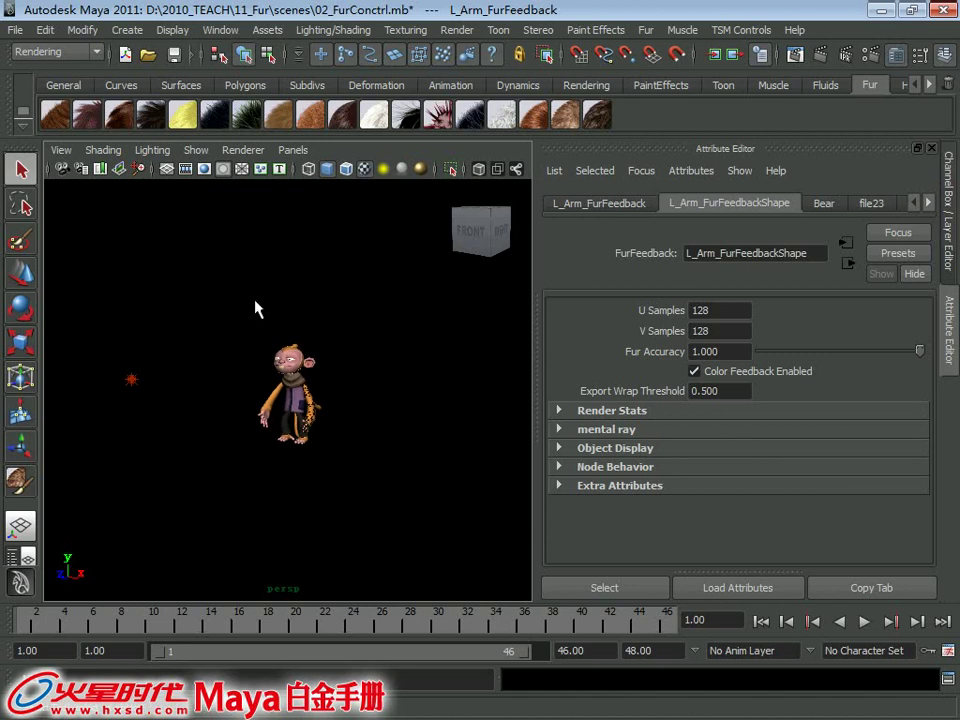
mouse_move(257, 308)
left_mouse_down("alt")
mouse_move(272, 311)
mouse_move(300, 379)
left_mouse_up("alt")
mouse_move(300, 379)
right_mouse_down("alt")
mouse_move(274, 379)
mouse_move(307, 418)
mouse_move(293, 407)
right_mouse_up("alt")
mouse_move(293, 407)
left_mouse_down("alt")
mouse_move(221, 319)
mouse_move(199, 381)
mouse_move(231, 343)
mouse_move(212, 364)
mouse_move(260, 330)
left_mouse_up("alt")
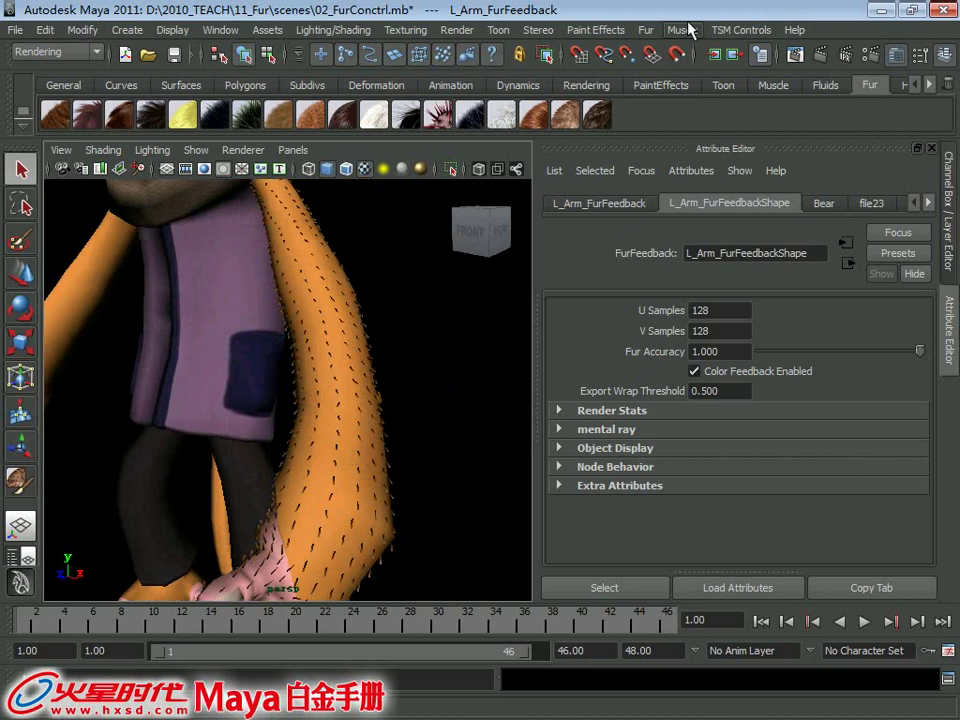
Select the arm mesh, then its fur to load the feedback node
left_click(650, 30)
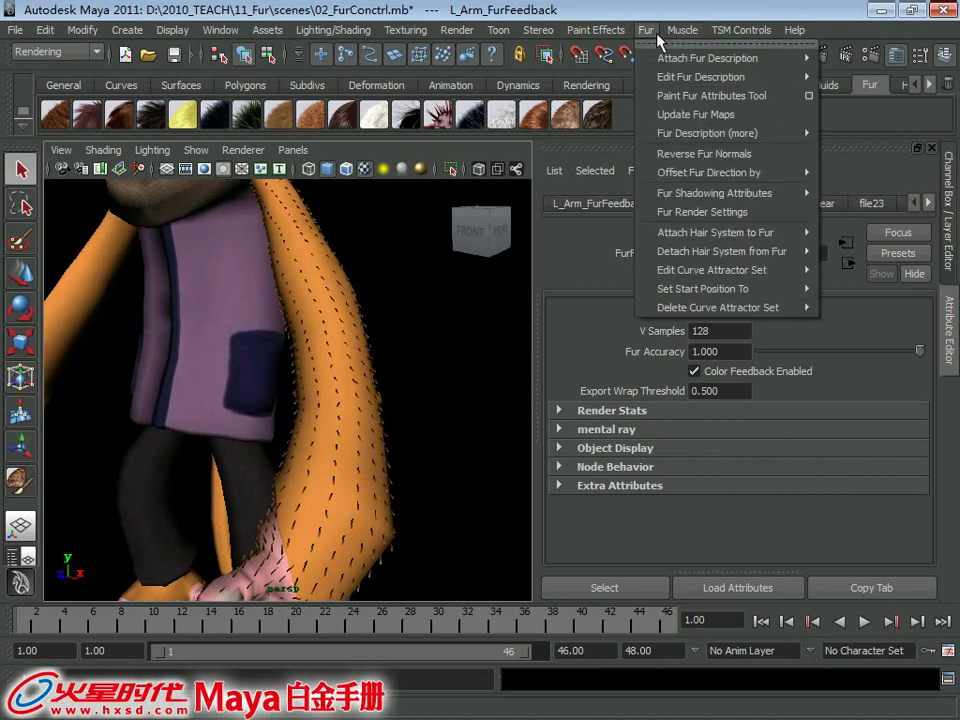
mouse_move(700, 77)
left_click(369, 346)
left_click(370, 341)
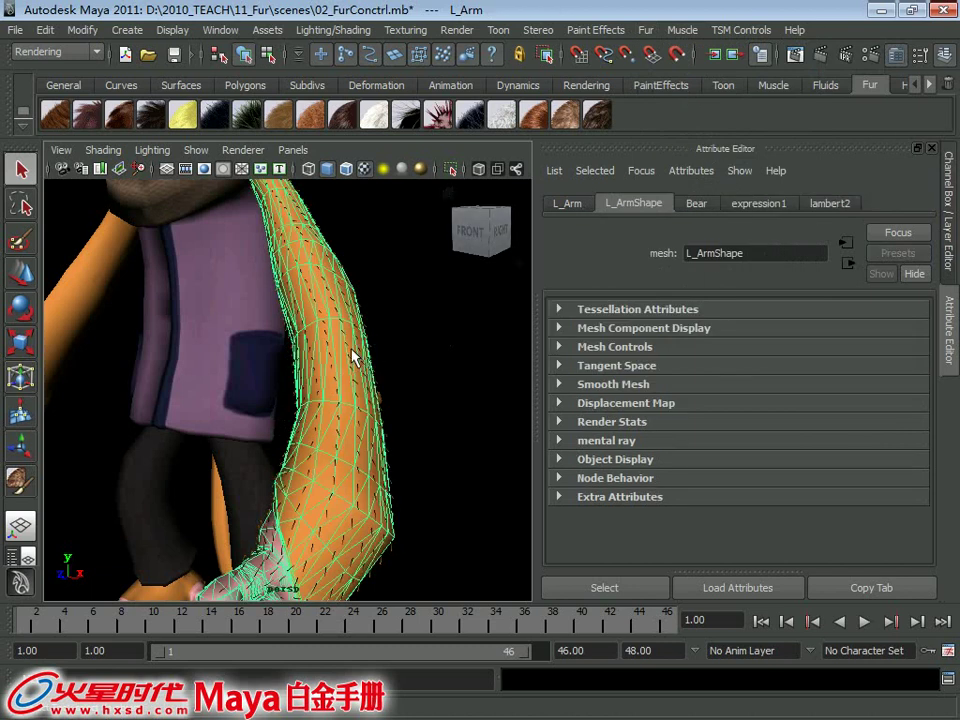
left_click_drag(356, 352, 309, 344, "alt")
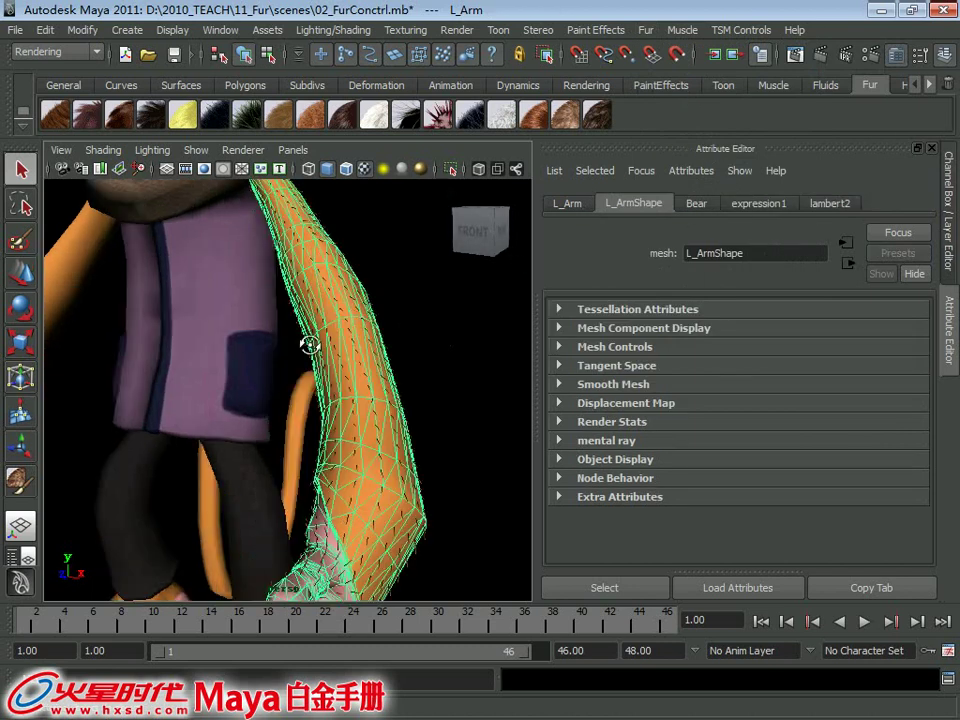
left_click(375, 338)
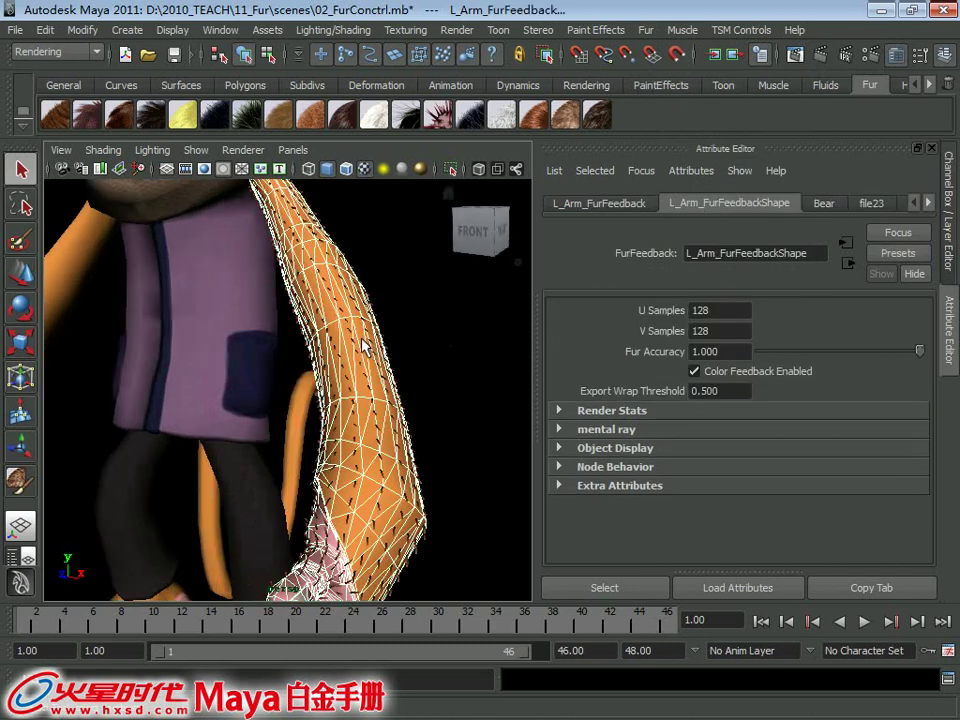
Show the Bear fur description's attributes and scroll to its colour, length and baldness values
left_click(823, 203)
scroll(921, 408, "up", 1)
scroll(927, 408, "up", 2)
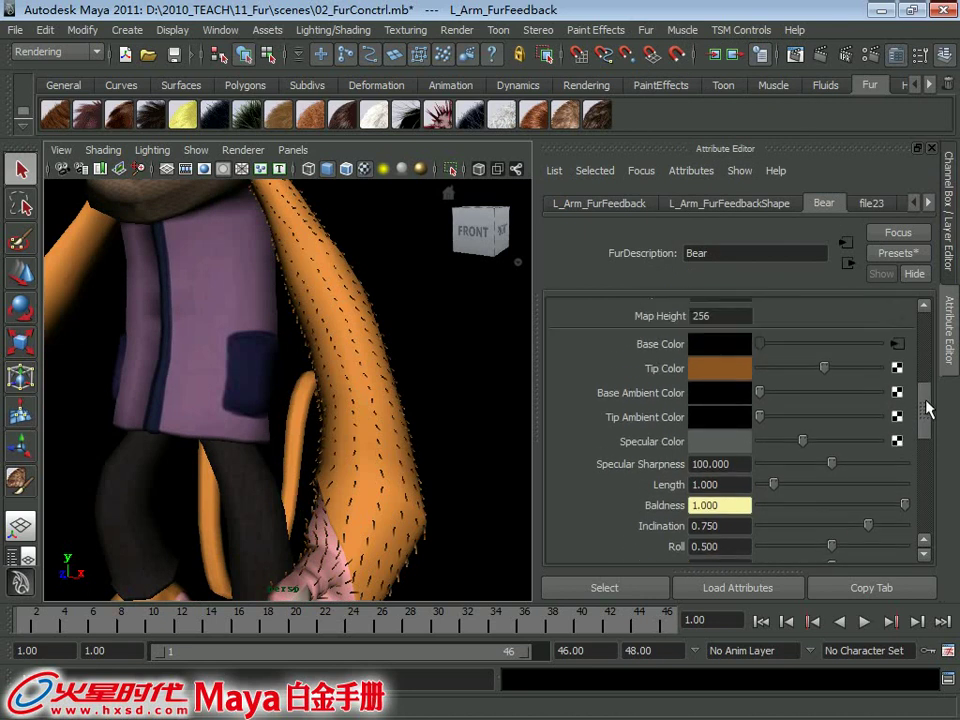
scroll(927, 408, "up", 1)
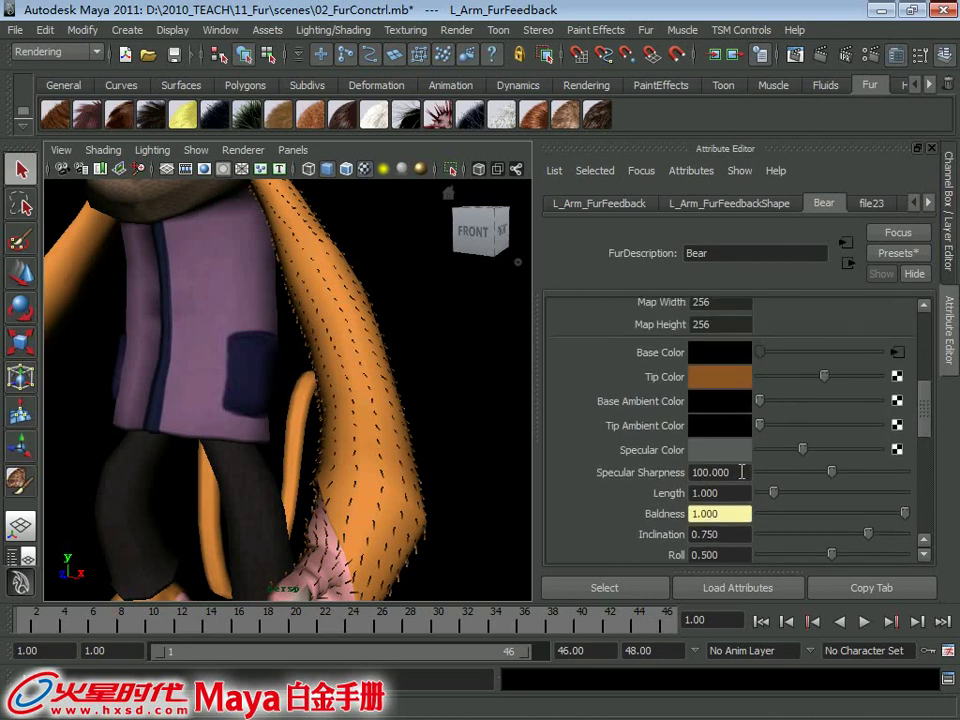
scroll(926, 390, "up", 2)
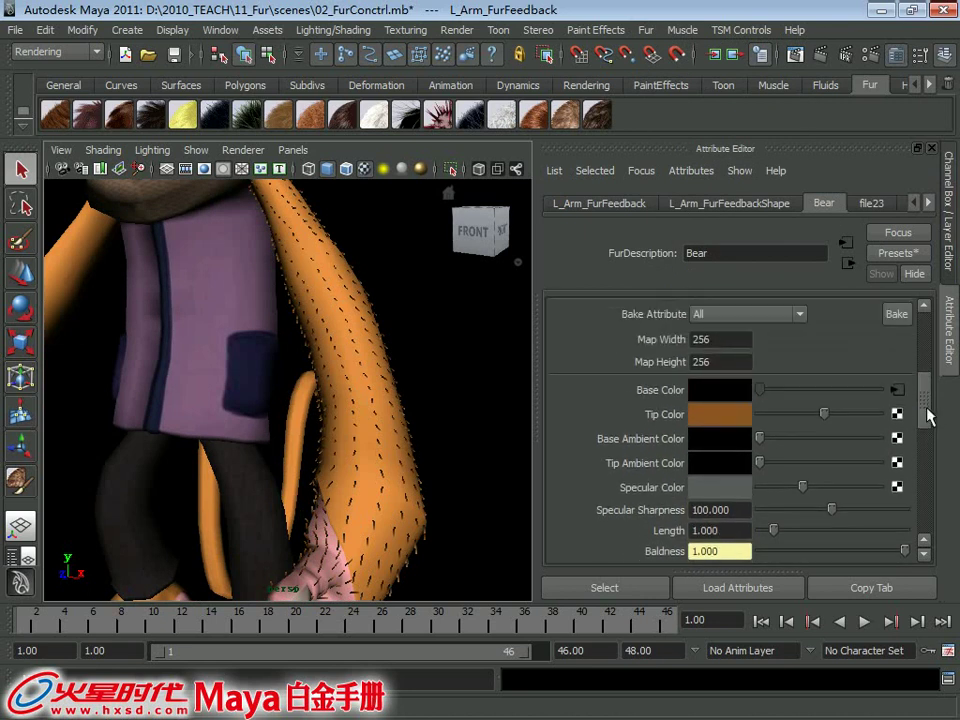
scroll(910, 396, "up", 3)
mouse_move(371, 407)
left_mouse_down("alt")
mouse_move(296, 345)
mouse_move(318, 380)
mouse_move(245, 276)
left_mouse_up("alt")
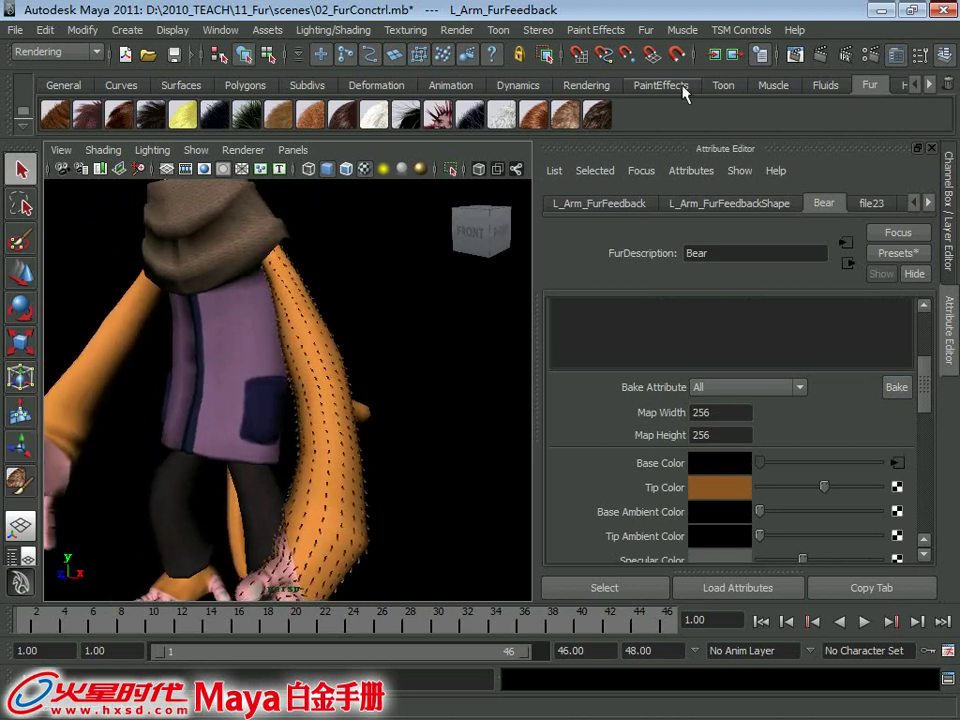
Start the Paint Fur Attributes Tool with Direction as the fur attribute
left_click(645, 30)
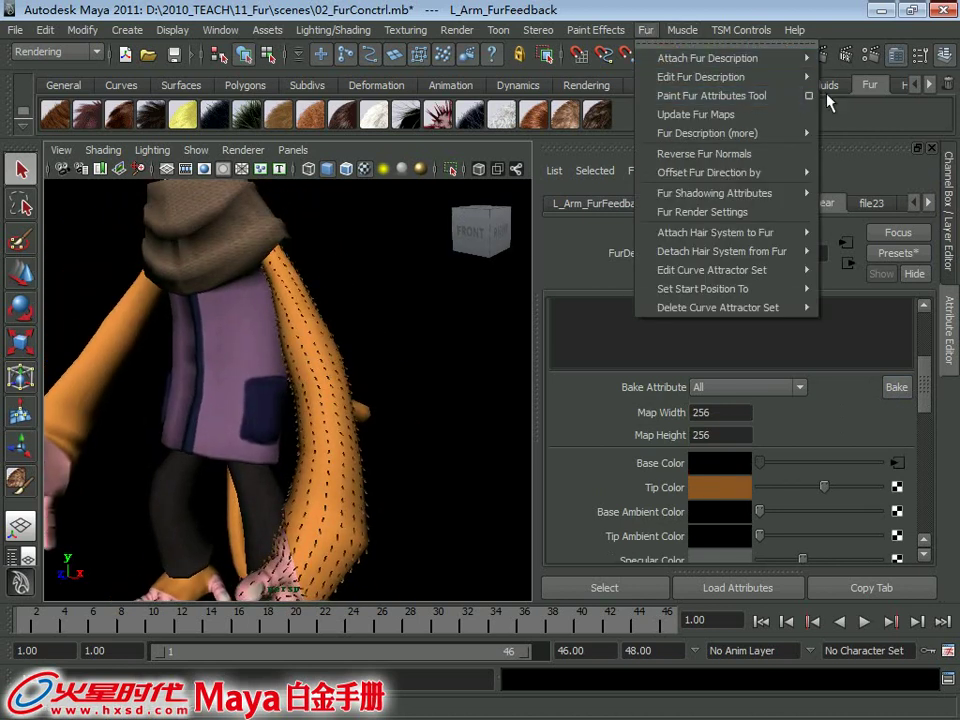
left_click(810, 97)
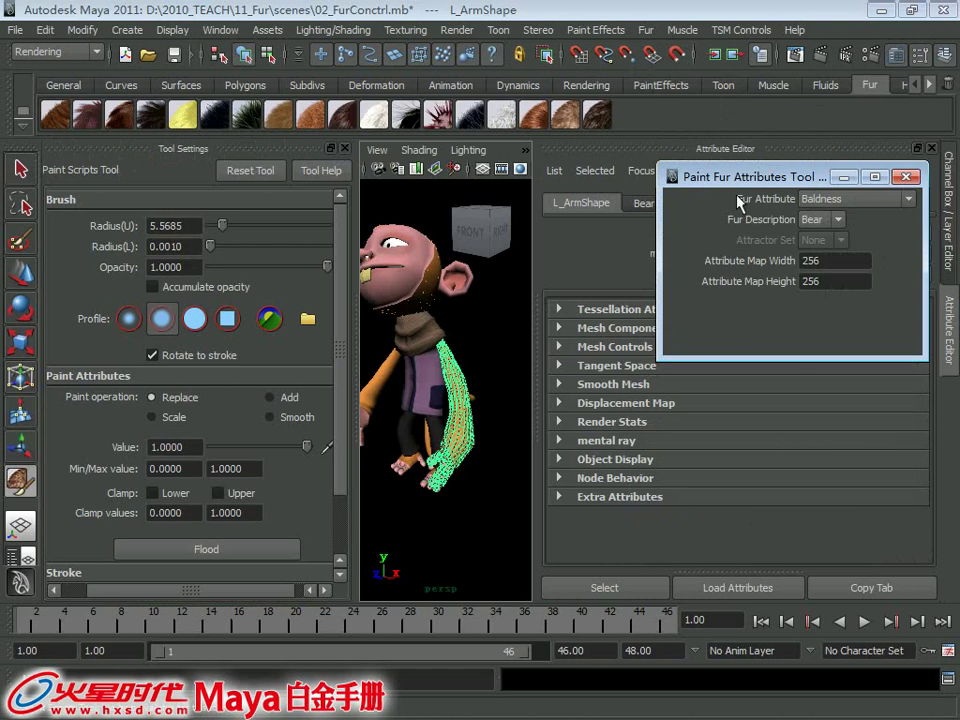
left_click(850, 199)
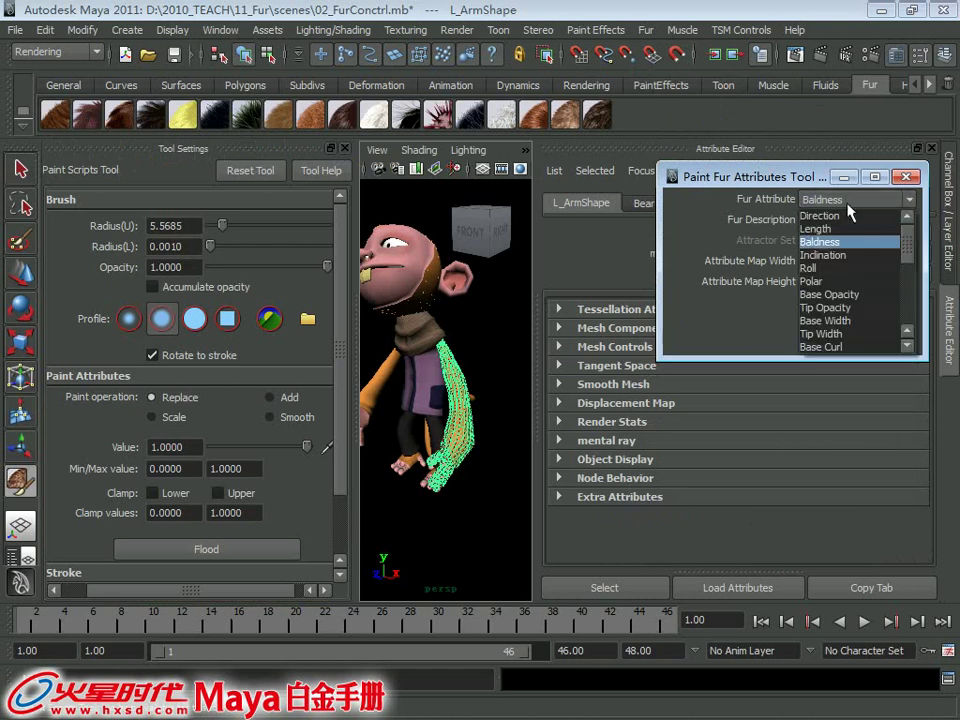
left_click(845, 215)
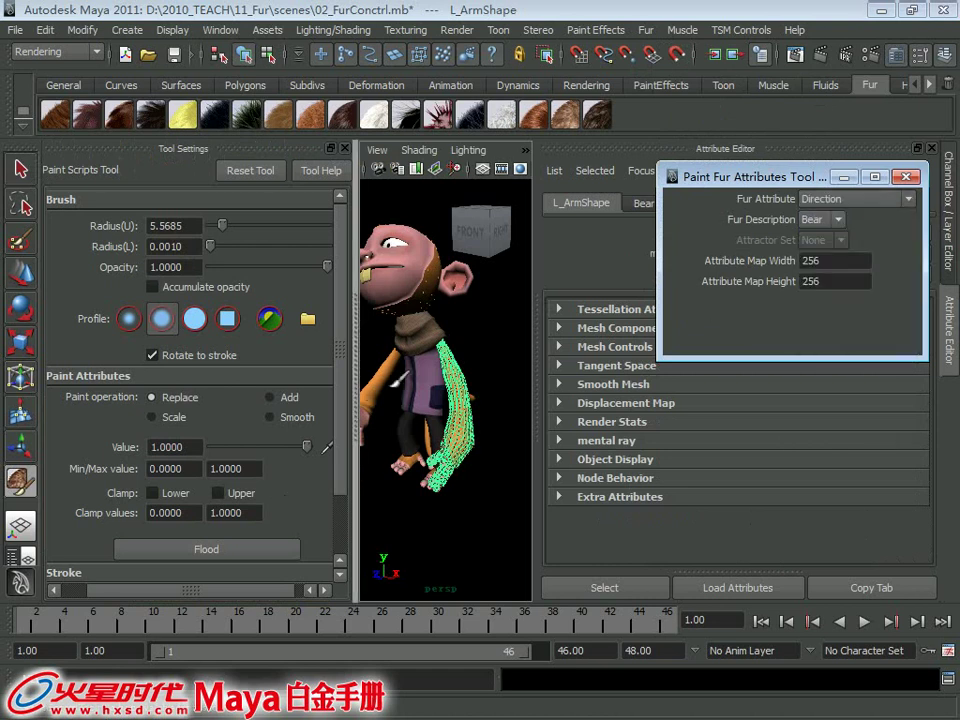
Zoom and orbit in on the arm surface to inspect the paint brush
scroll(445, 370, "up", 3)
scroll(445, 370, "down", 3)
left_click_drag(445, 370, 420, 380, "alt")
scroll(445, 400, "up", 3)
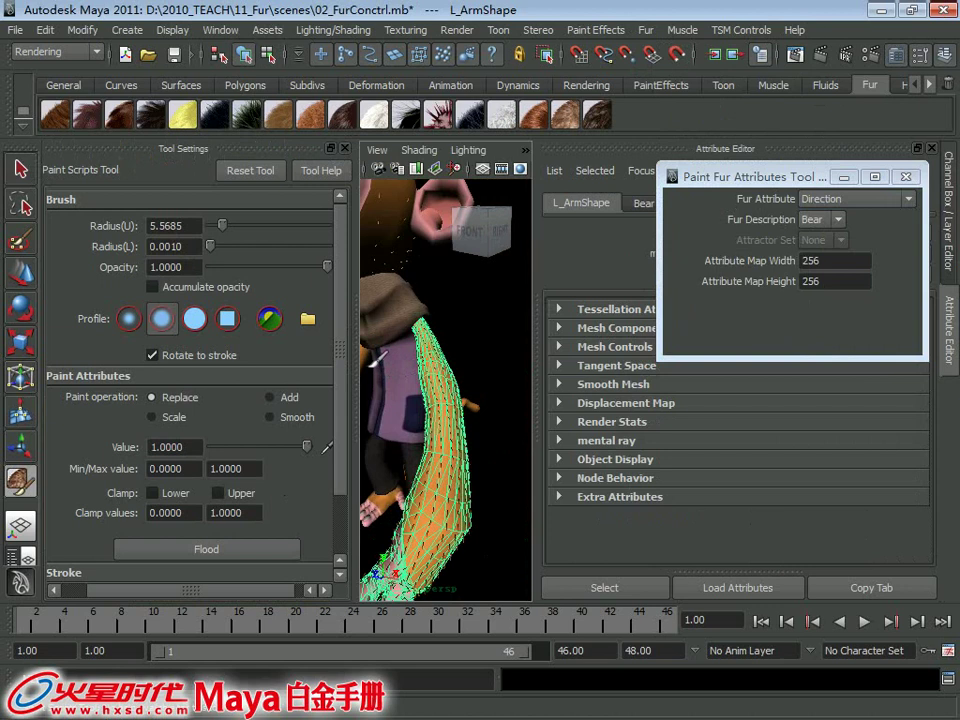
left_click_drag(356, 300, 297, 300)
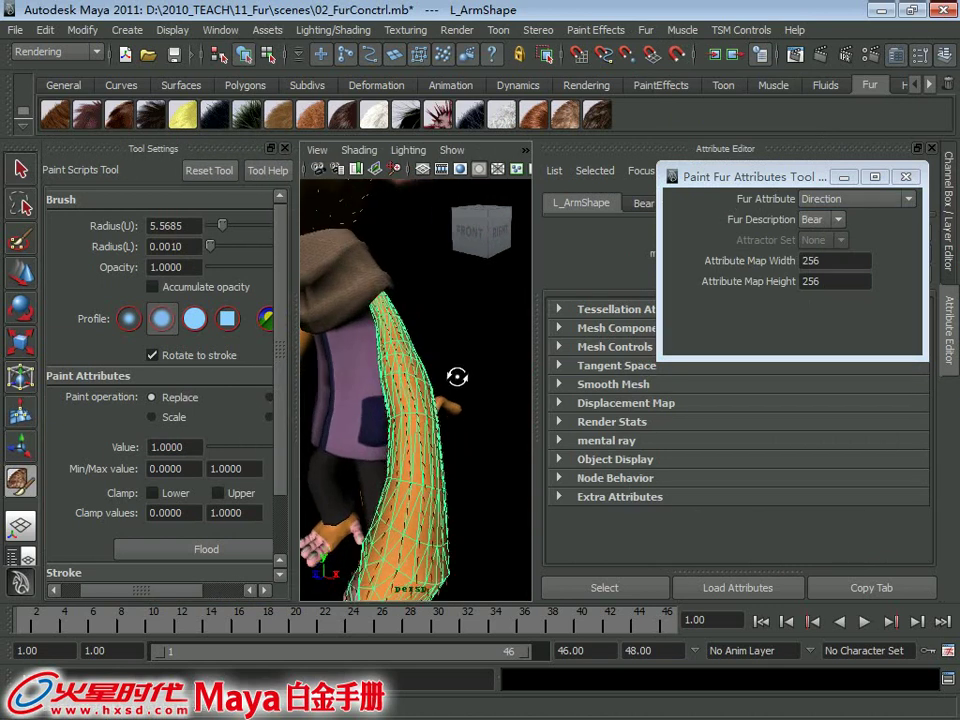
left_click_drag(457, 377, 489, 456, "alt")
scroll(401, 392, "up", 5)
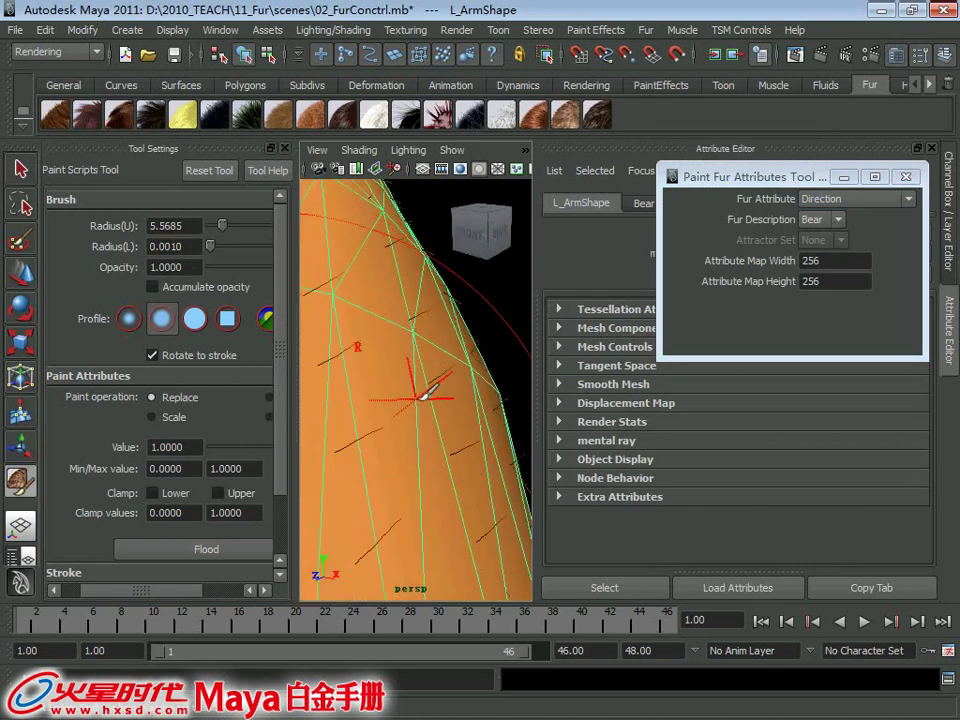
scroll(420, 380, "down", 5)
scroll(418, 388, "down", 2)
Exit painting with Q, clear the selection and close the Tool Settings panel
key("q")
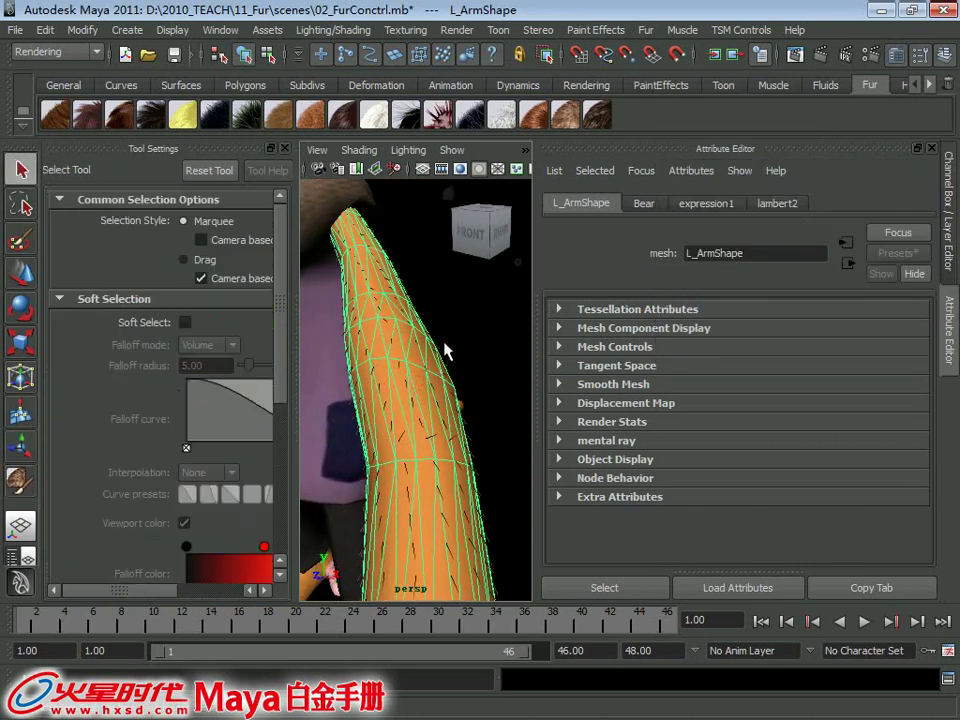
left_click(449, 352)
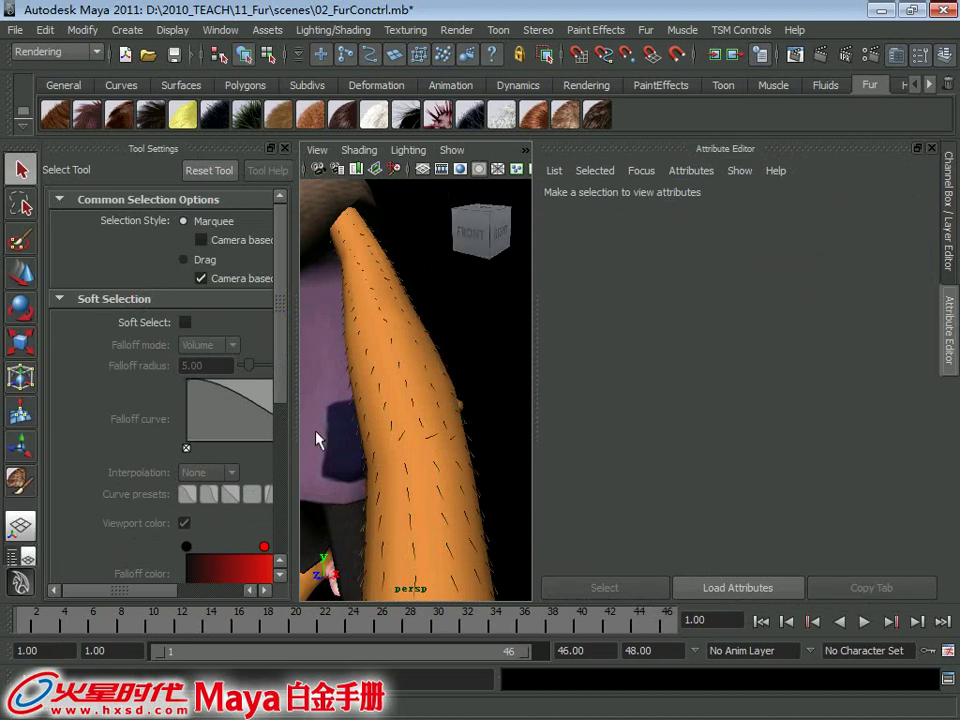
left_click(283, 148)
Dolly out and orbit to frame the whole monkey from the front-right
mouse_move(328, 195)
right_mouse_down("alt")
mouse_move(98, 321)
mouse_move(257, 326)
right_mouse_up("alt")
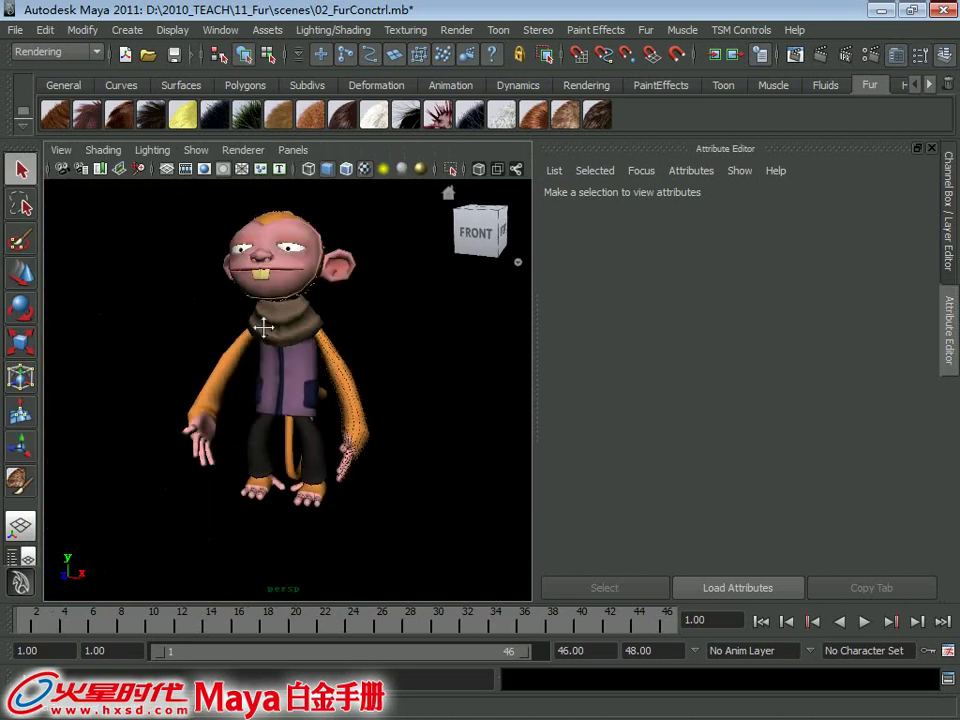
mouse_move(257, 326)
left_mouse_down("alt")
mouse_move(253, 344)
mouse_move(221, 336)
left_mouse_up("alt")
right_click_drag(225, 343, 235, 350, "alt")
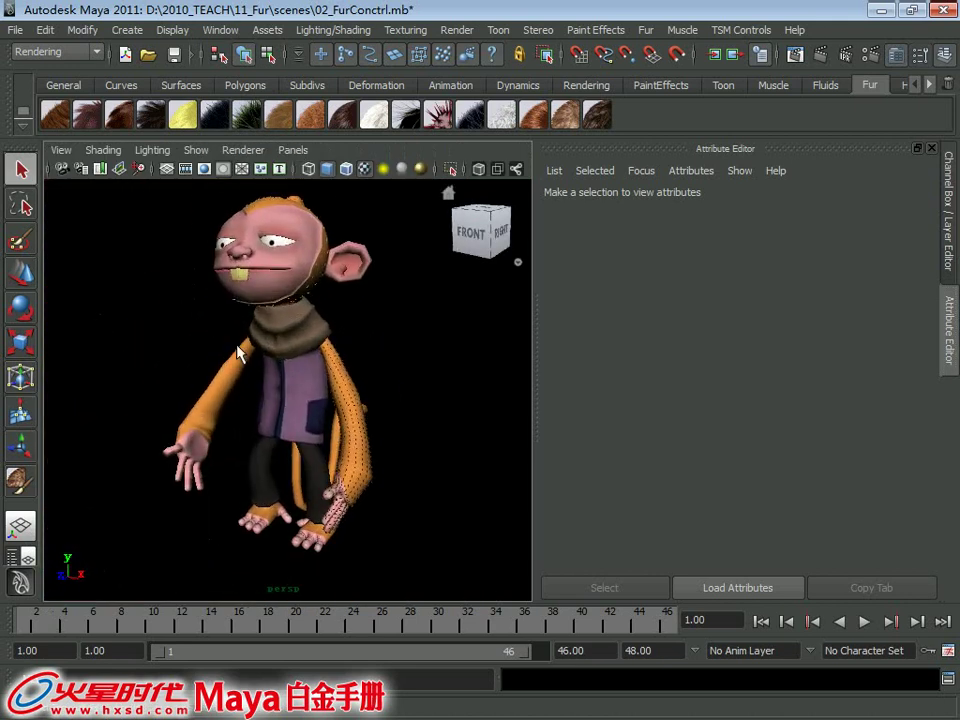
middle_click_drag(235, 350, 243, 361, "alt")
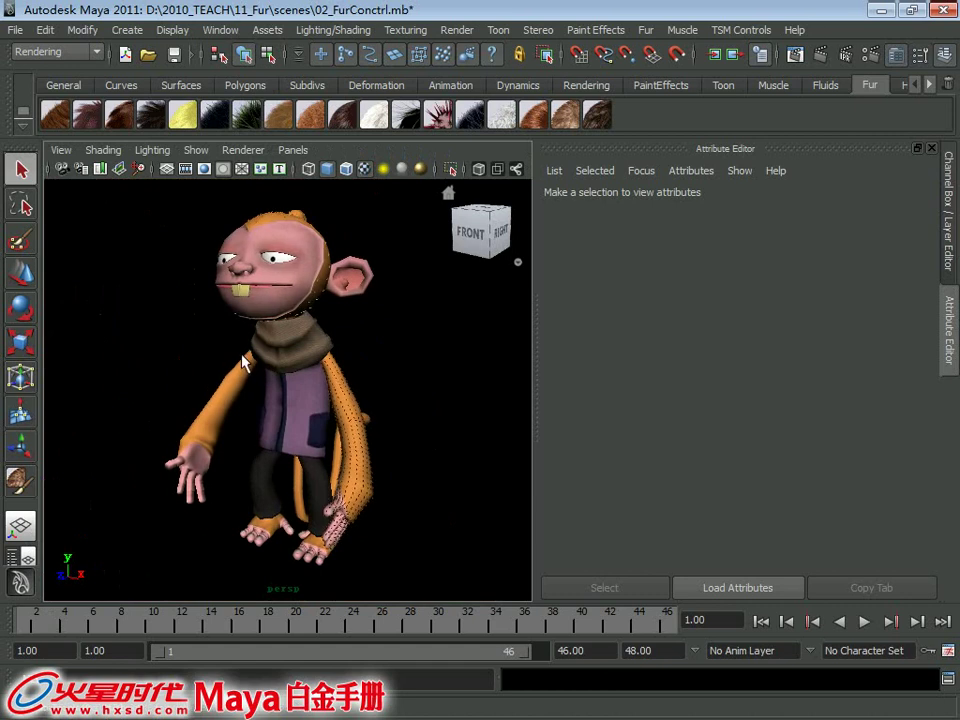